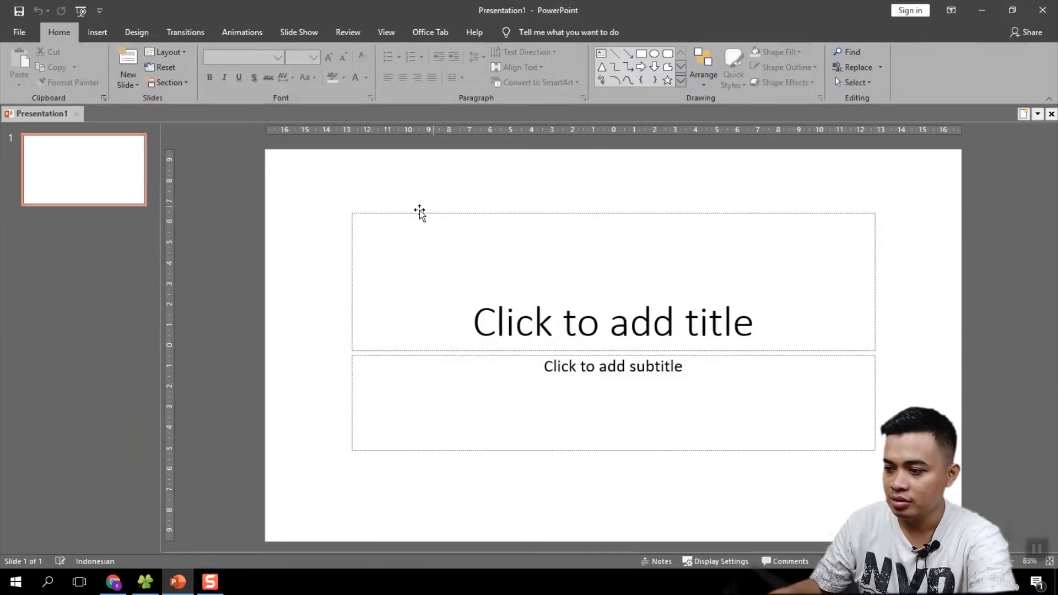
- Delete the title and subtitle placeholders from the first slide, closing the Design Ideas suggestions
{"action": "left_click", "coordinate": [382, 217]}
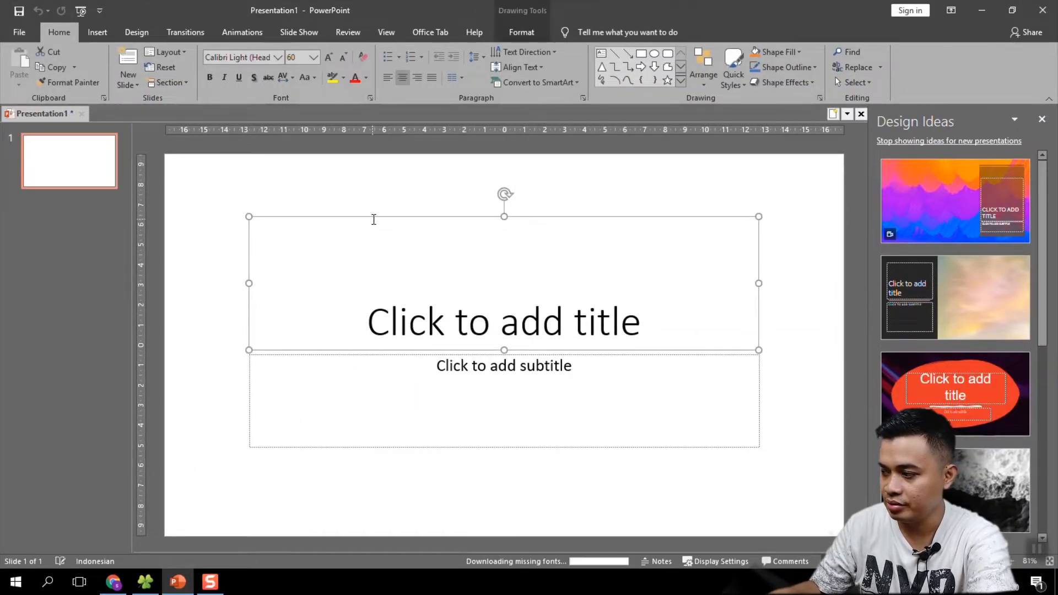
{"action": "left_click", "coordinate": [1041, 120]}
{"action": "left_click", "coordinate": [678, 201]}
{"action": "left_click", "coordinate": [650, 215]}
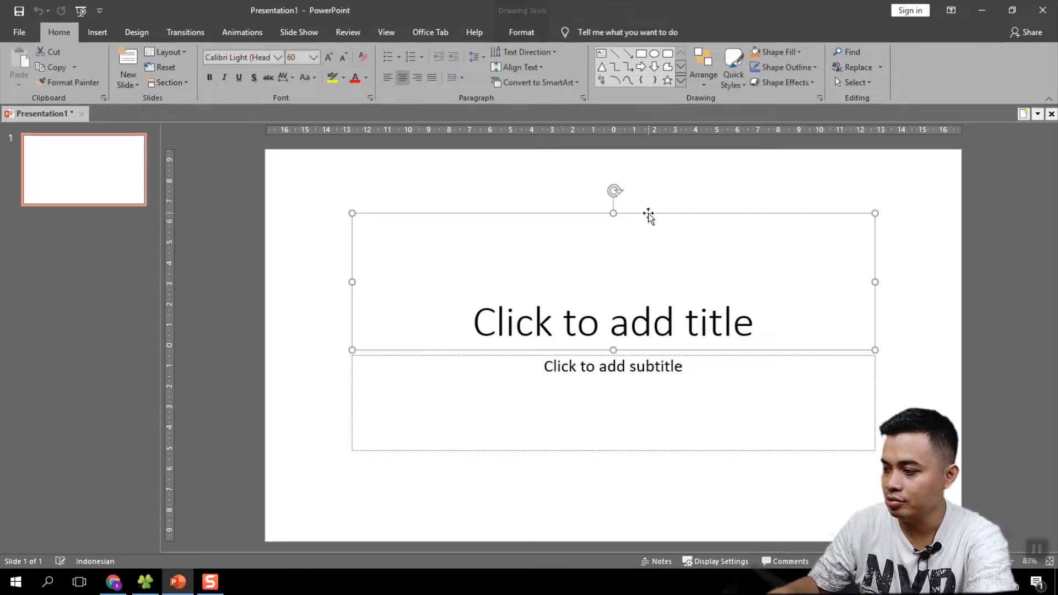
{"action": "key", "text": "Delete"}
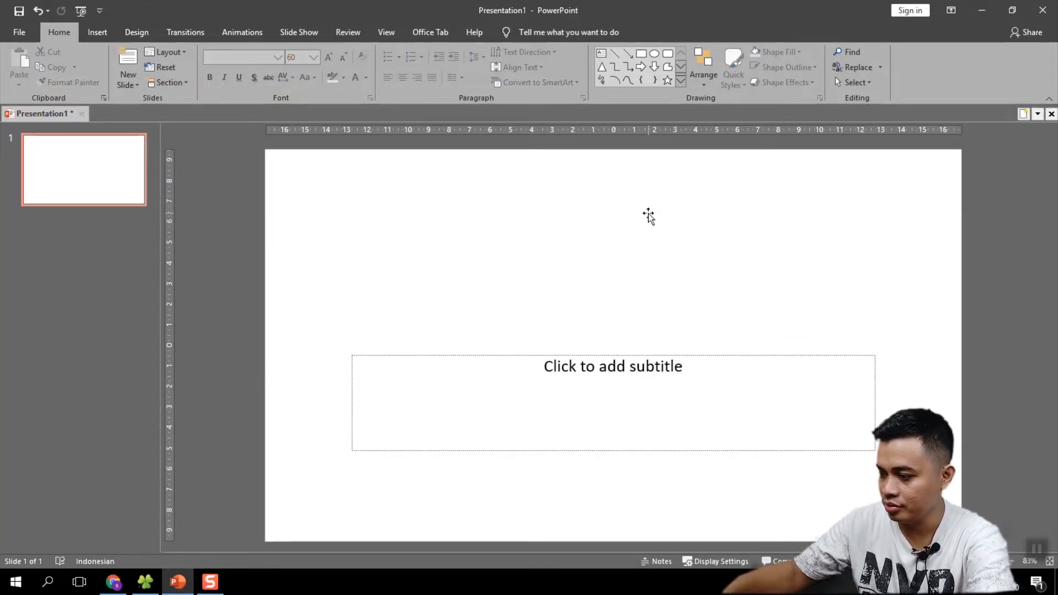
{"action": "left_click", "coordinate": [653, 355]}
{"action": "key", "text": "Delete"}
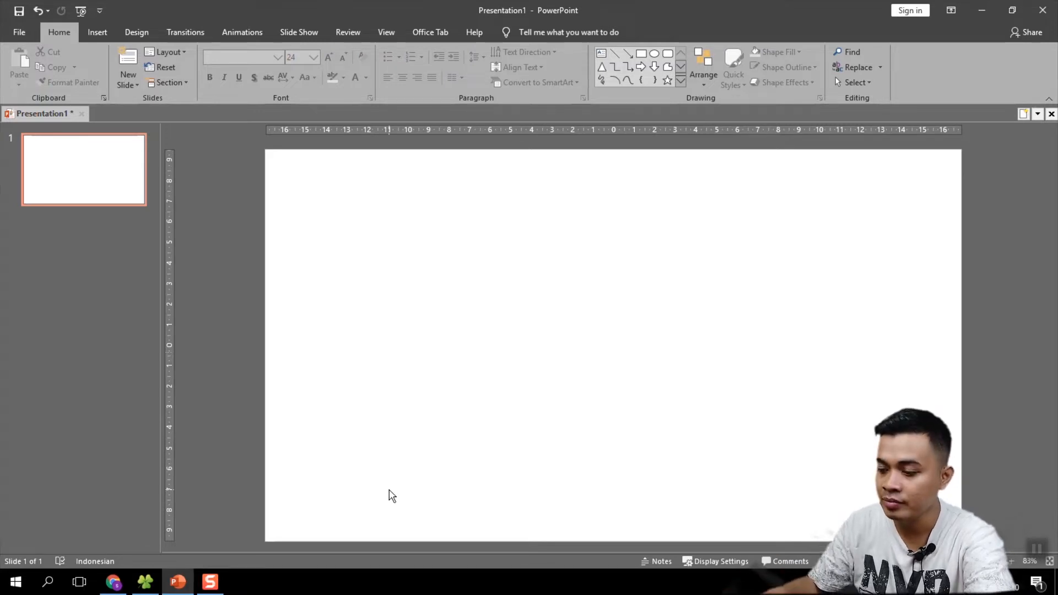
- Switch to File Explorer and look at the character images ahmad1.png and ahmad2.png in the bahan folder
{"action": "left_click", "coordinate": [149, 581]}
{"action": "left_click", "coordinate": [670, 236]}
{"action": "left_click", "coordinate": [572, 244]}
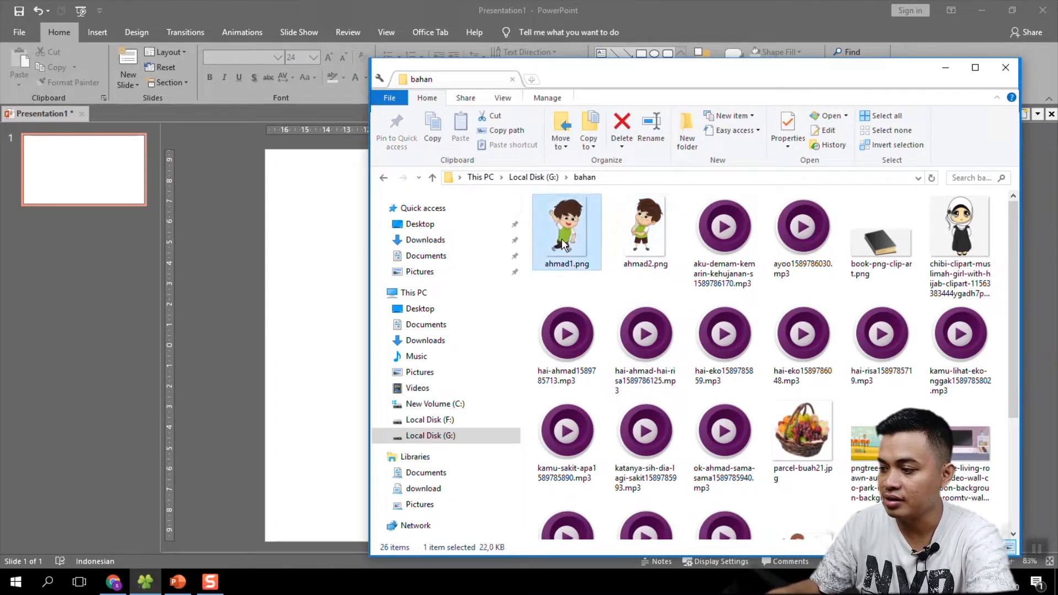
{"action": "left_click", "coordinate": [647, 239]}
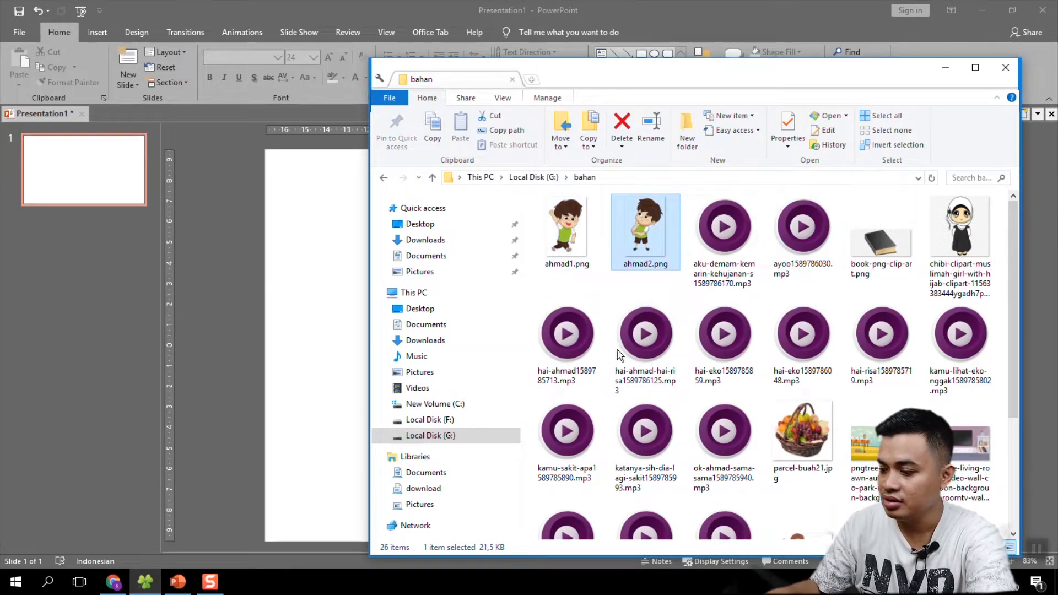
- Switch to Chrome and search Google for "character boy png", showing the image results
{"action": "left_click", "coordinate": [113, 583]}
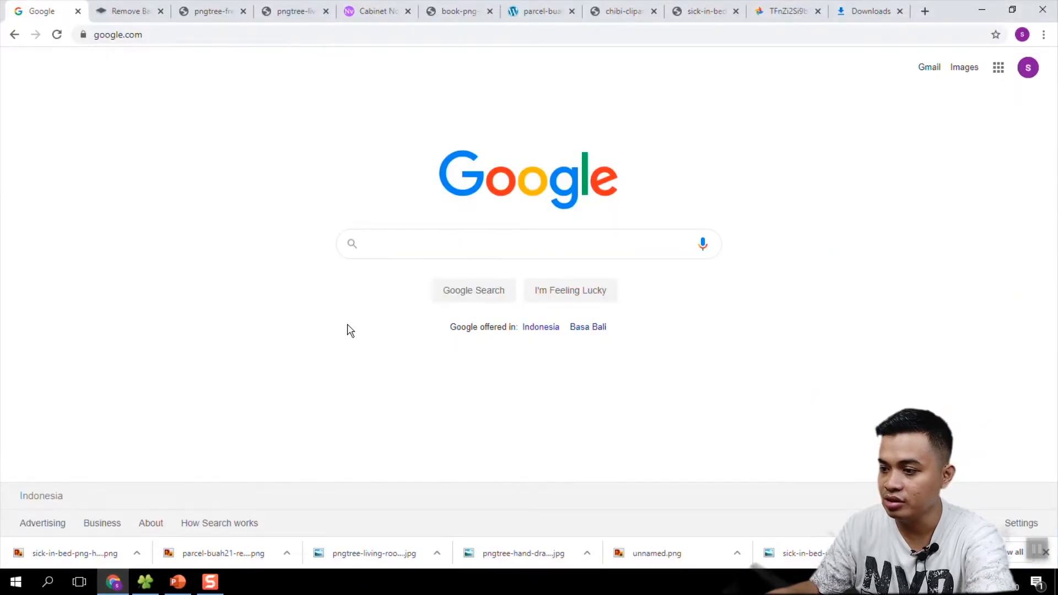
{"action": "left_click", "coordinate": [414, 251]}
{"action": "type", "text": "a"}
{"action": "key", "text": "BackSpace"}
{"action": "type", "text": "ch"}
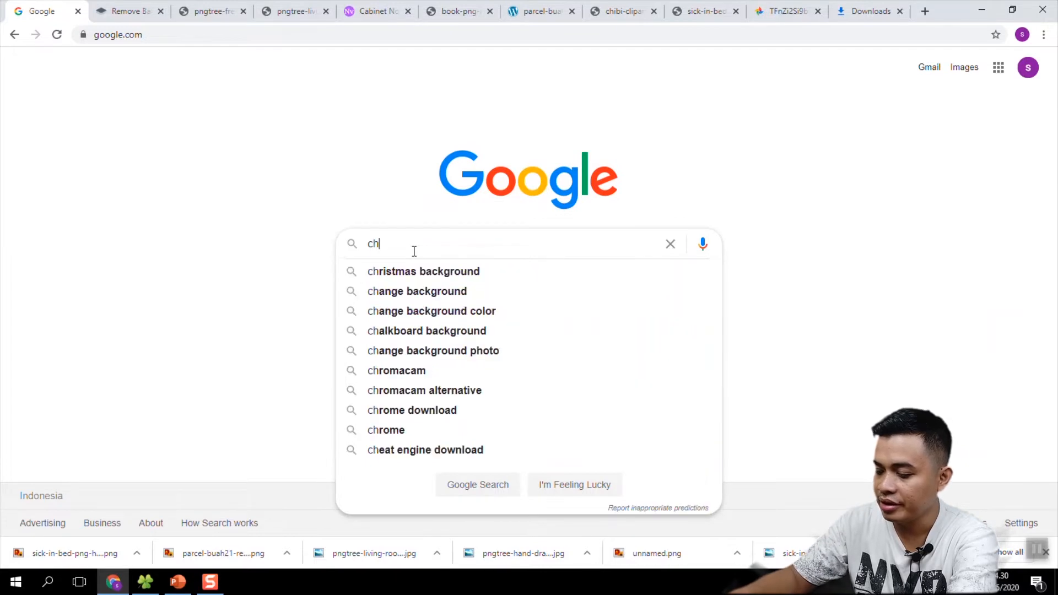
{"action": "type", "text": "aracter"}
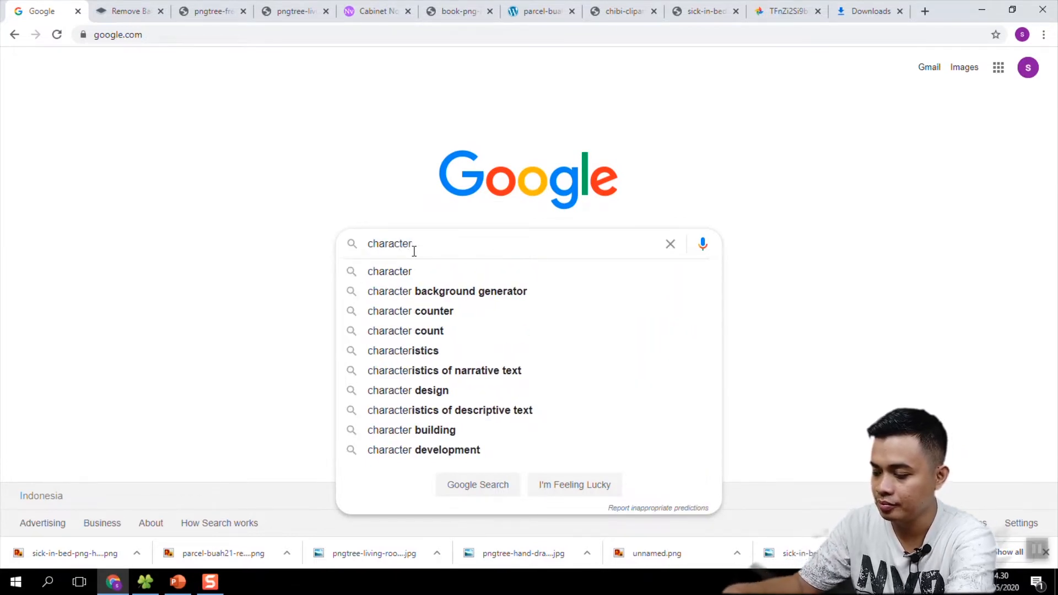
{"action": "type", "text": " boy png"}
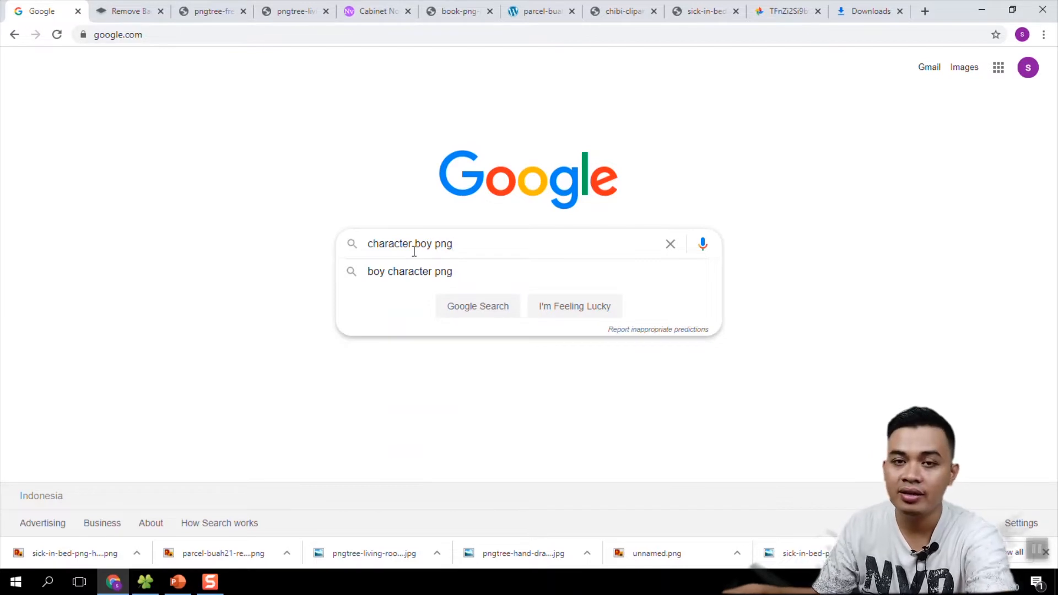
{"action": "key", "text": "Return"}
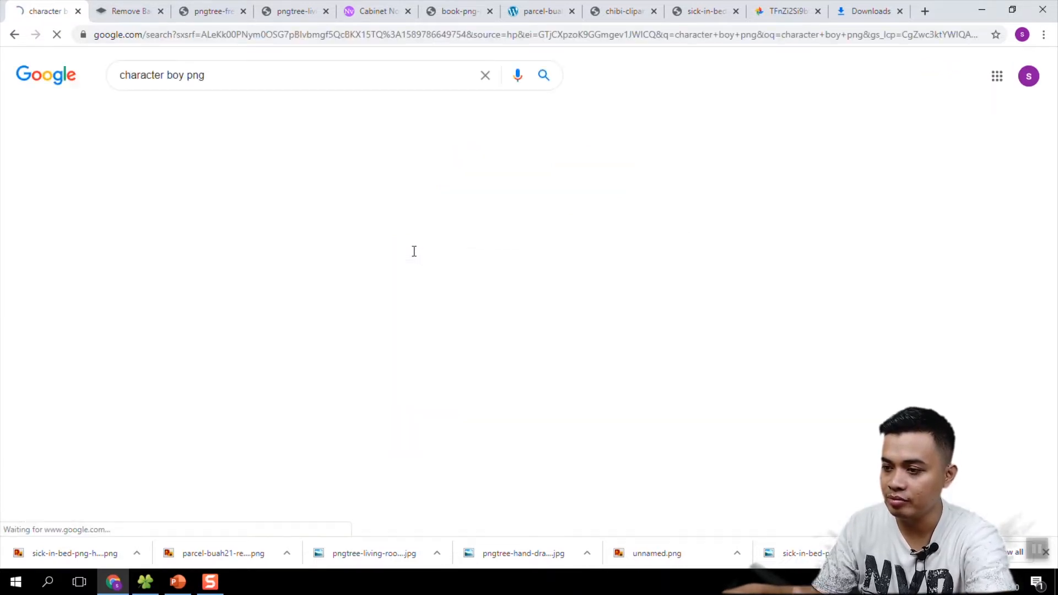
{"action": "left_click", "coordinate": [200, 119]}
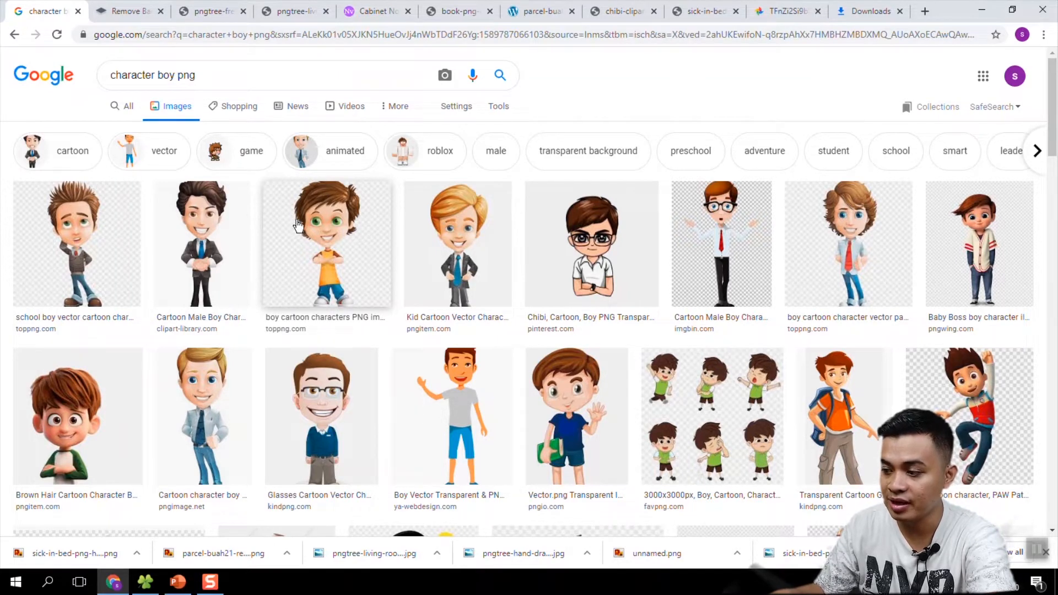
- Preview the favpng.com image showing the cartoon boy in six different poses
{"action": "left_click", "coordinate": [195, 74]}
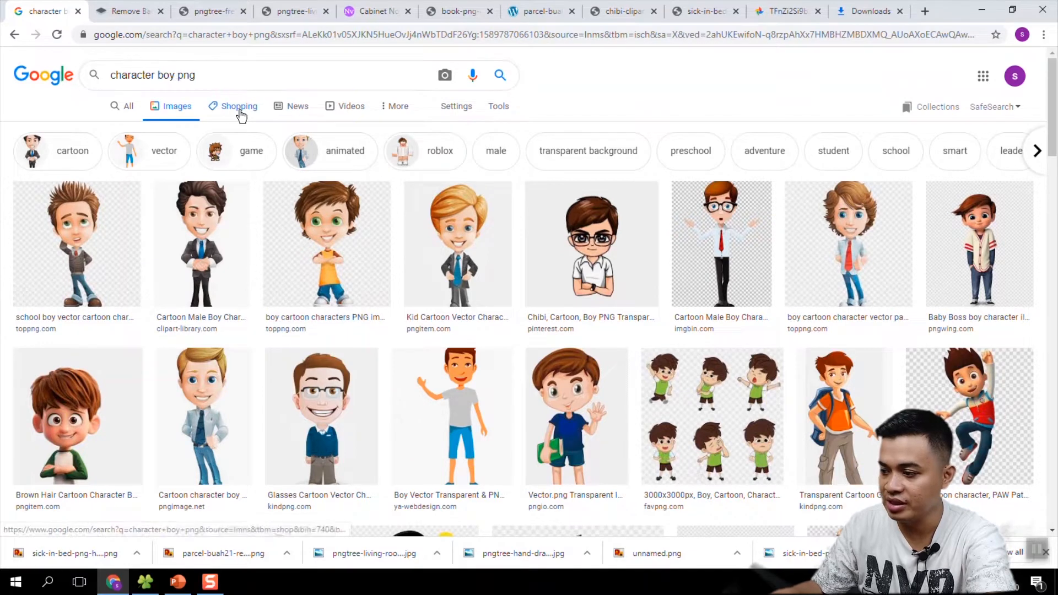
{"action": "left_click", "coordinate": [723, 390]}
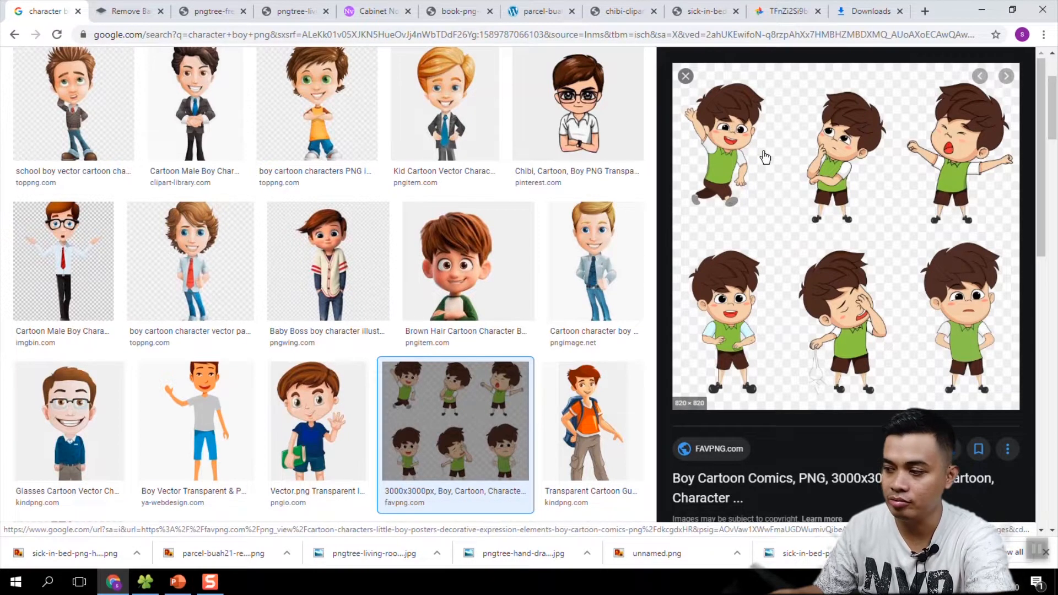
{"action": "scroll", "coordinate": [421, 182], "scroll_direction": "up", "scroll_amount": 3}
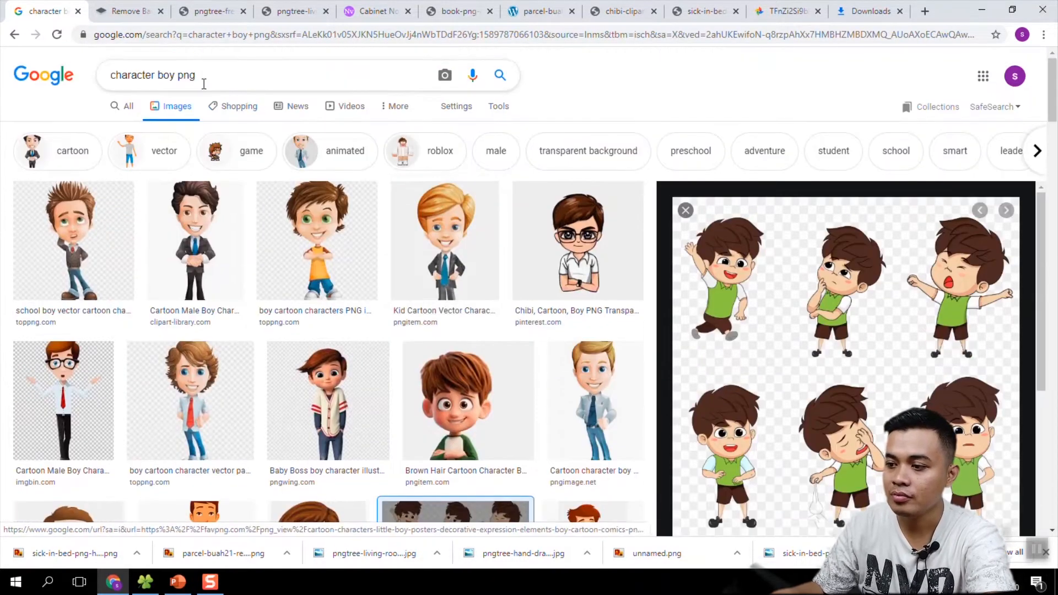
- Search Google Images for "background cartoon" and preview the Freepik jungle landscape
{"action": "left_click_drag", "start_coordinate": [201, 75], "coordinate": [162, 77]}
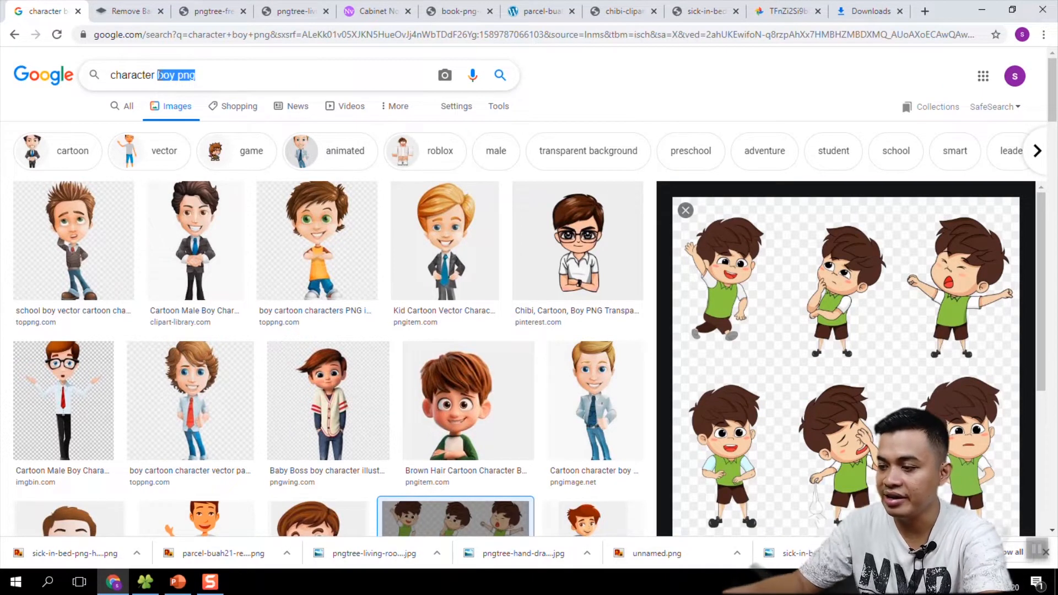
{"action": "key", "text": "BackSpace"}
{"action": "key", "text": "BackSpace"}
{"action": "key", "text": "BackSpace"}
{"action": "key", "text": "BackSpace"}
{"action": "key", "text": "BackSpace"}
{"action": "key", "text": "BackSpace"}
{"action": "key", "text": "BackSpace"}
{"action": "key", "text": "BackSpace"}
{"action": "key", "text": "BackSpace"}
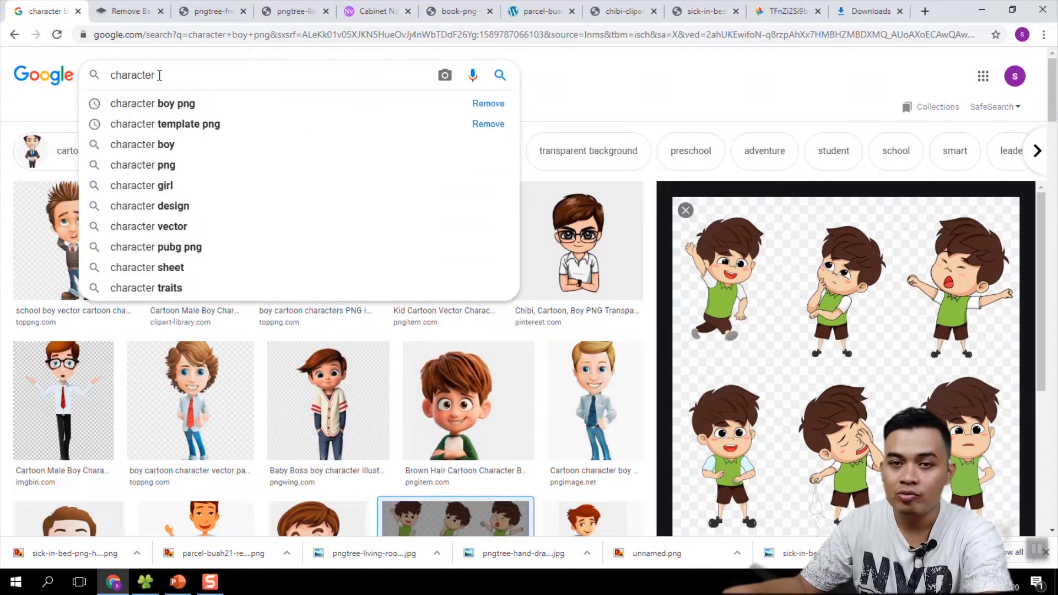
{"action": "key", "text": "BackSpace"}
{"action": "key", "text": "BackSpace"}
{"action": "type", "text": "backgro"}
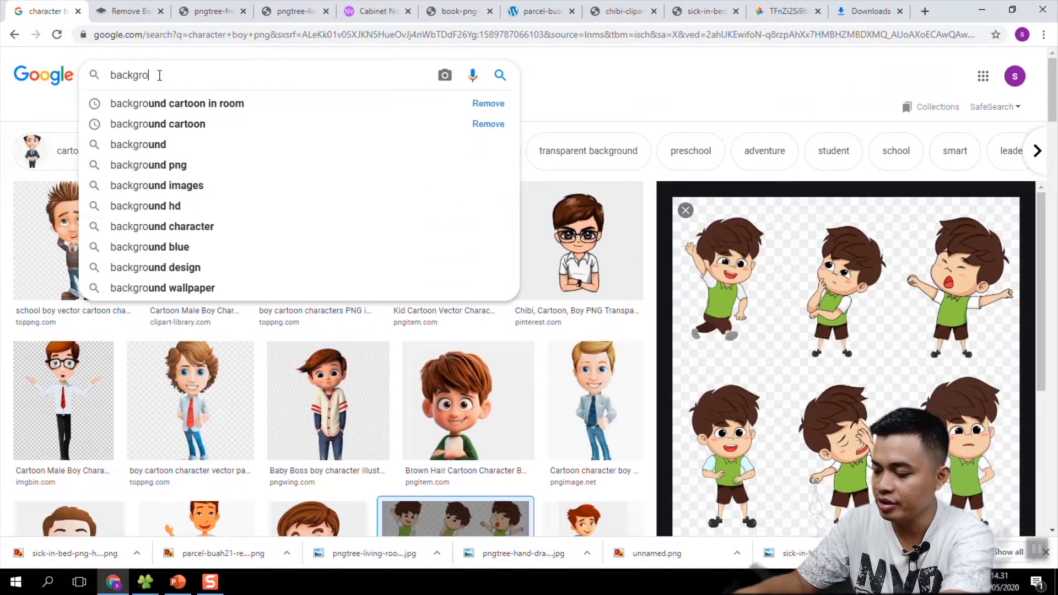
{"action": "type", "text": "und cartoon"}
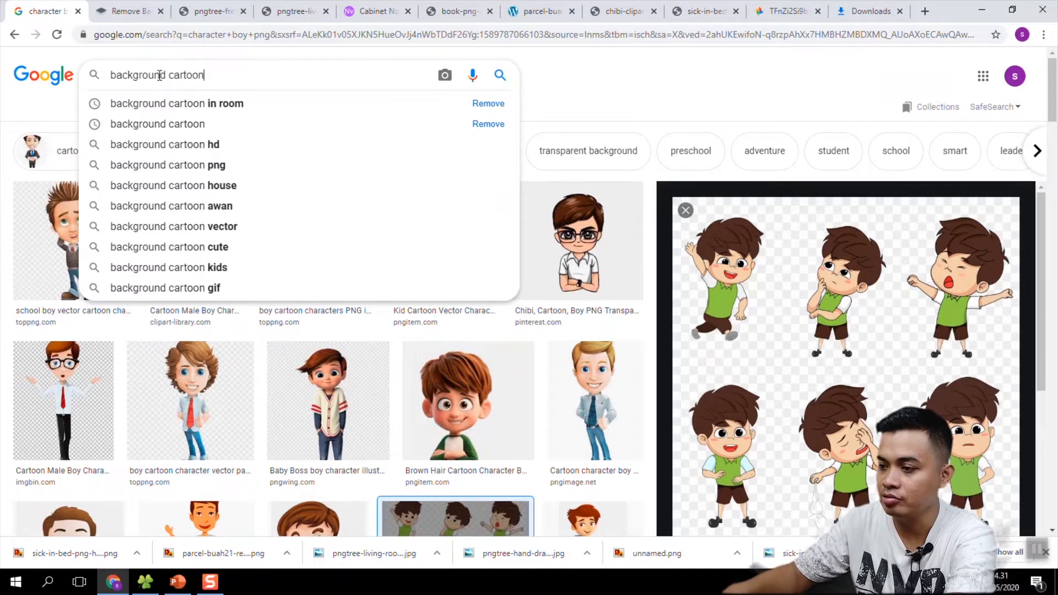
{"action": "key", "text": "Return"}
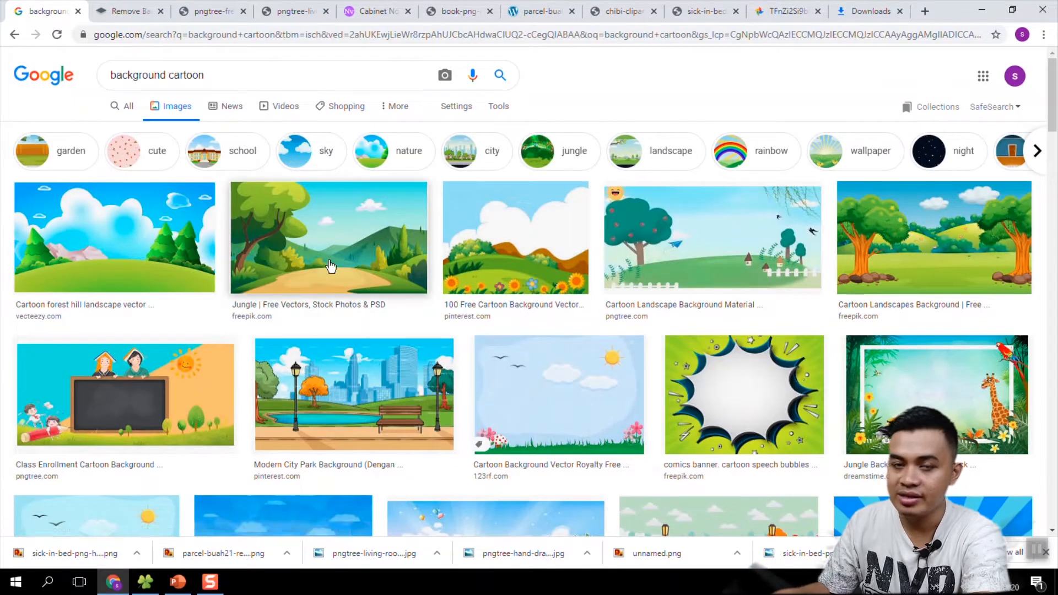
{"action": "left_click", "coordinate": [330, 267]}
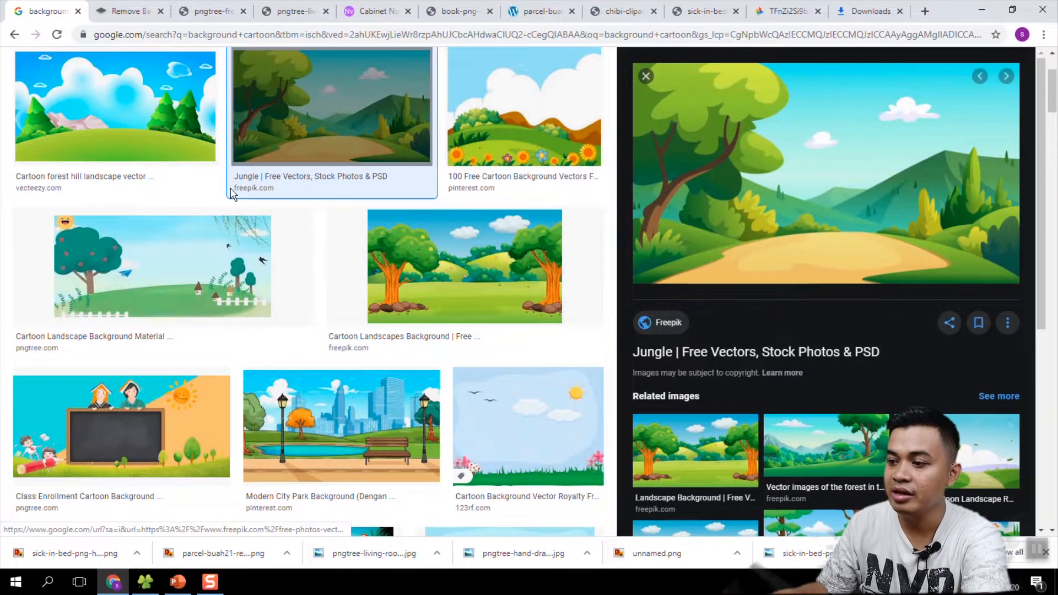
- Search Google Images for "character" and preview the SpongeBob image and the Schoolboy Vector Character image
{"action": "scroll", "coordinate": [227, 189], "scroll_direction": "up", "scroll_amount": 3}
{"action": "left_click_drag", "start_coordinate": [213, 78], "coordinate": [78, 90]}
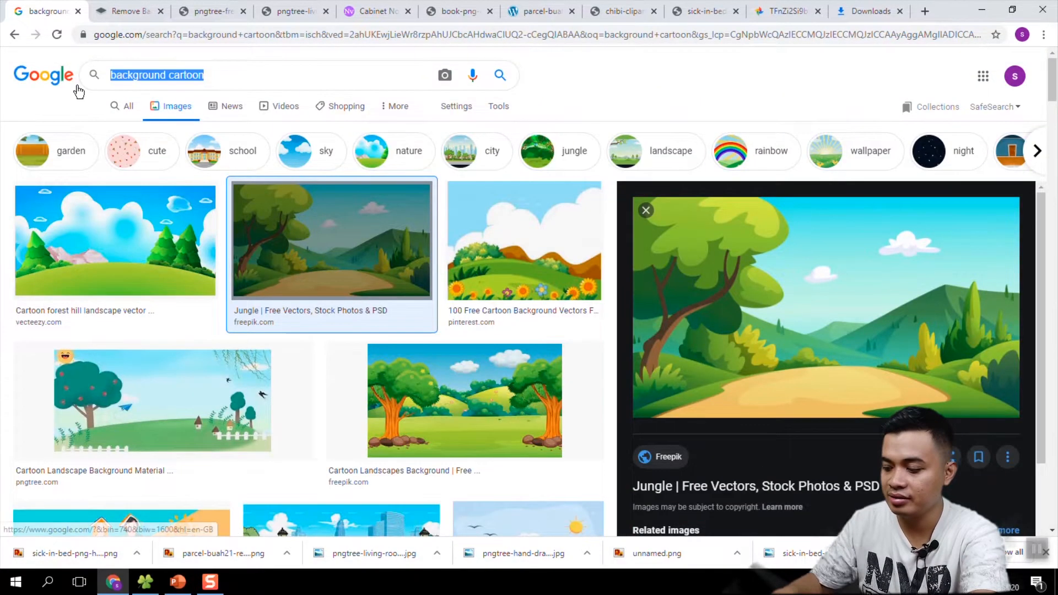
{"action": "type", "text": "character"}
{"action": "key", "text": "Return"}
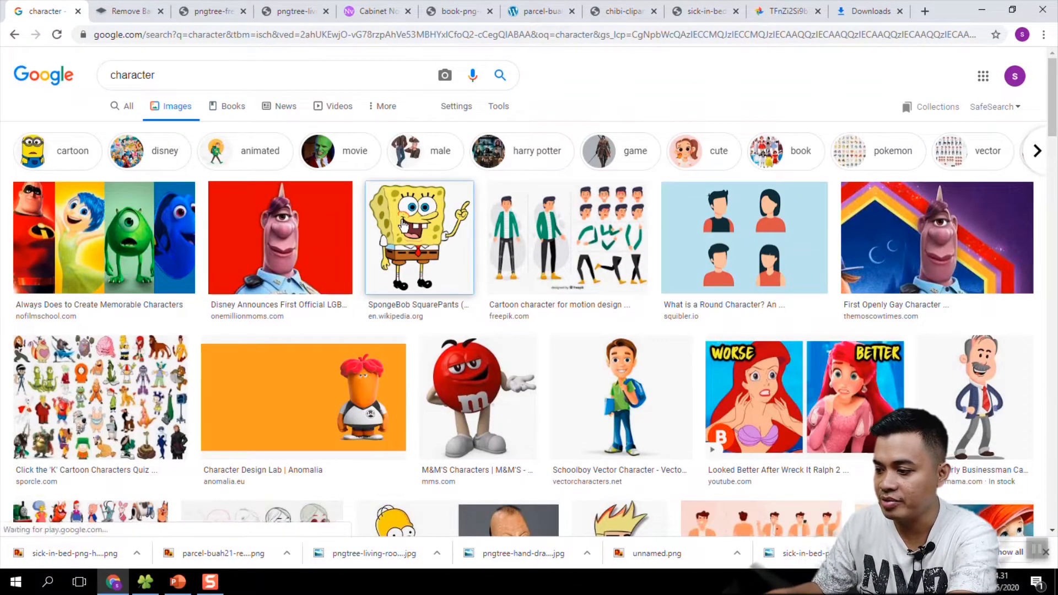
{"action": "left_click", "coordinate": [404, 226]}
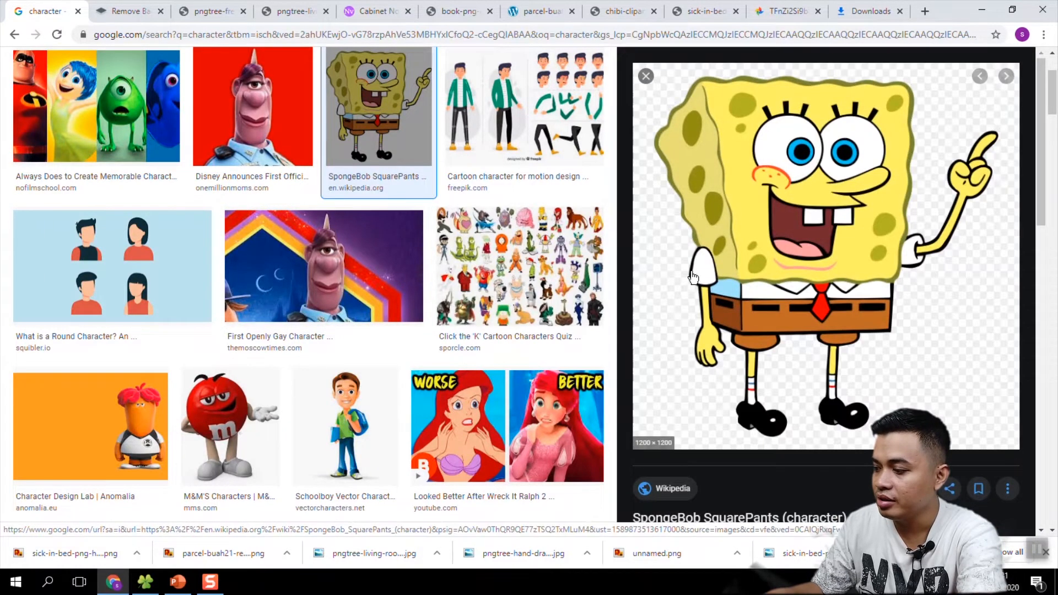
{"action": "left_click", "coordinate": [358, 399]}
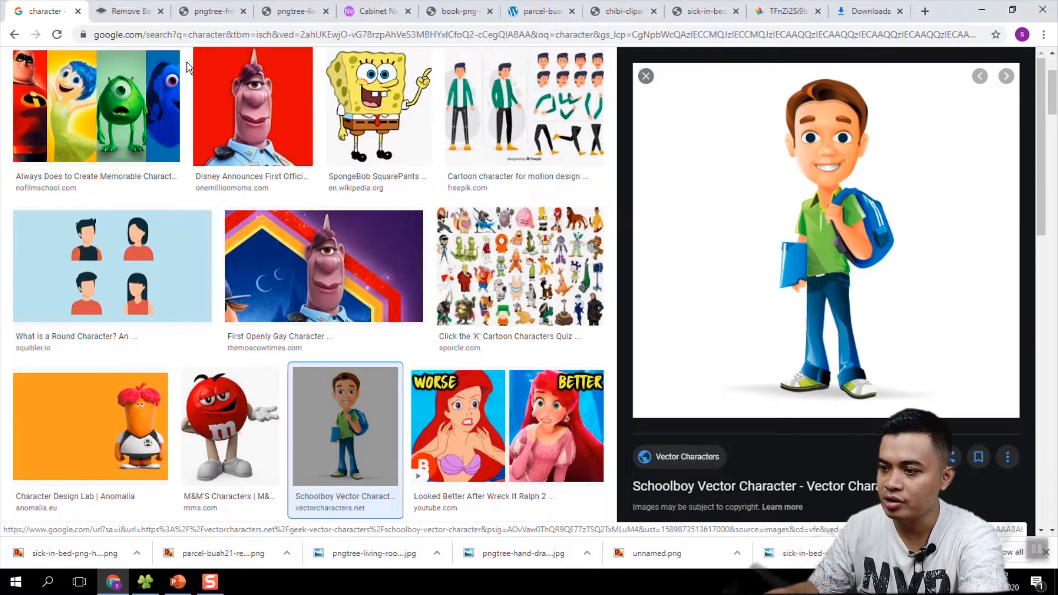
- Save the previewed schoolboy image as Schoolboy_Vector_Character_Preview.jpg in the bahan folder on drive G
{"action": "left_click", "coordinate": [124, 12]}
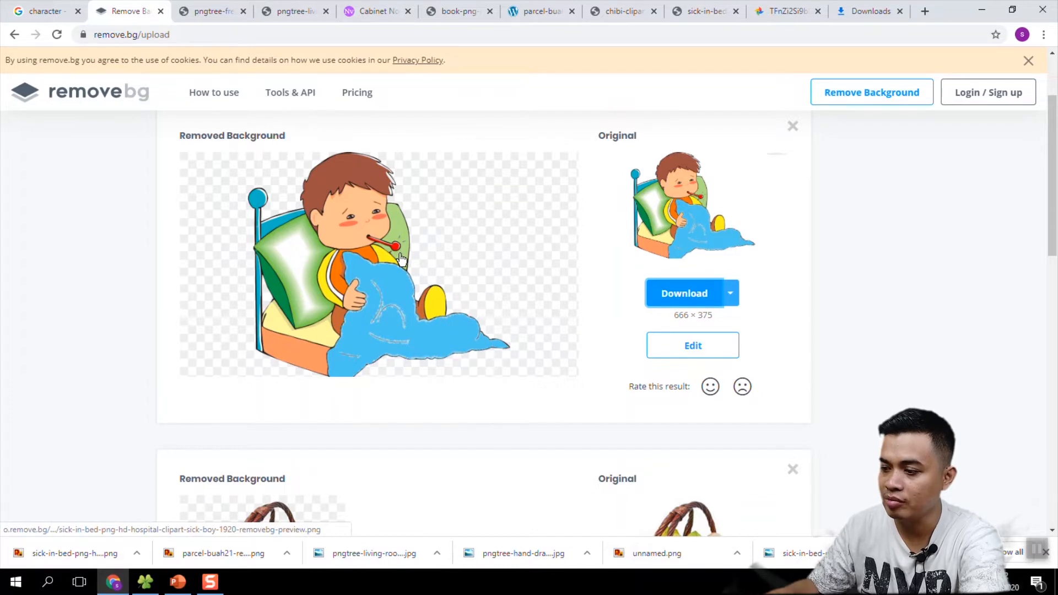
{"action": "left_click", "coordinate": [44, 11]}
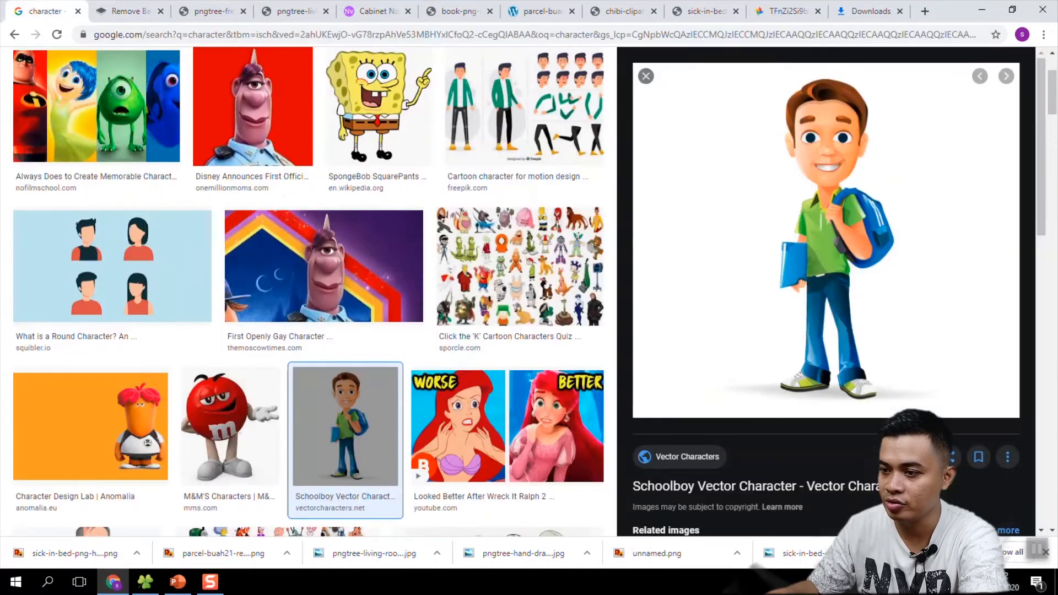
{"action": "right_click", "coordinate": [758, 143]}
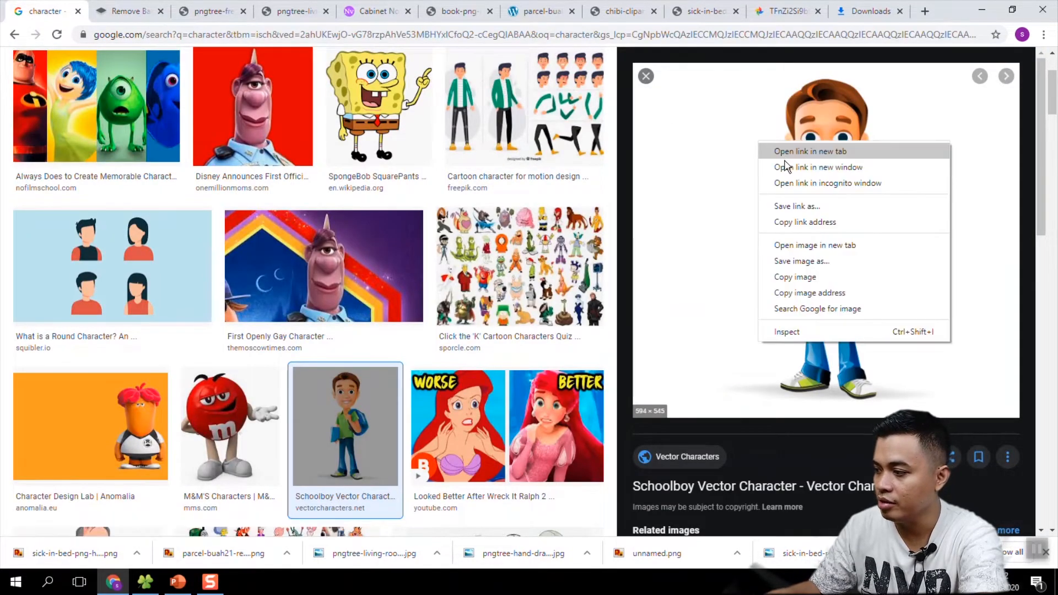
{"action": "left_click", "coordinate": [813, 263]}
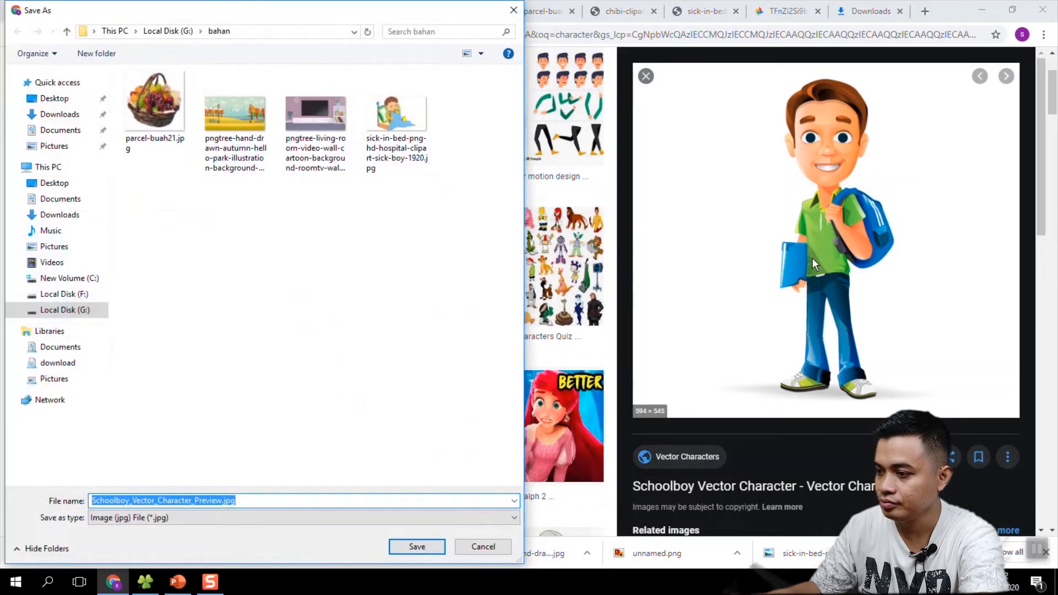
{"action": "key", "text": "Return"}
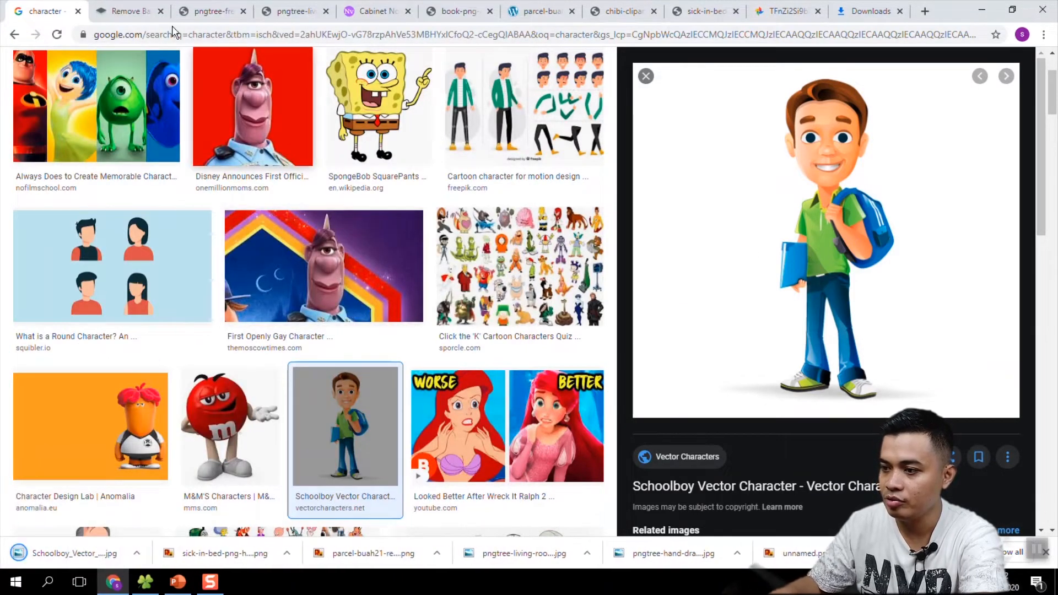
- Go to the remove.bg home page in the tab already open on that site
{"action": "left_click", "coordinate": [126, 11]}
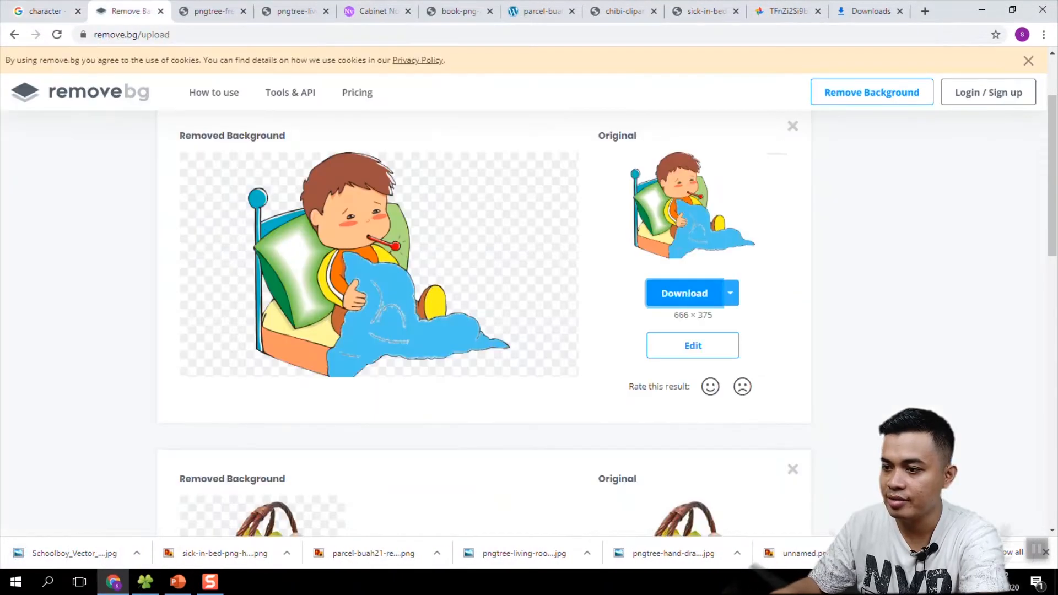
{"action": "double_click", "coordinate": [144, 36]}
{"action": "key", "text": "BackSpace"}
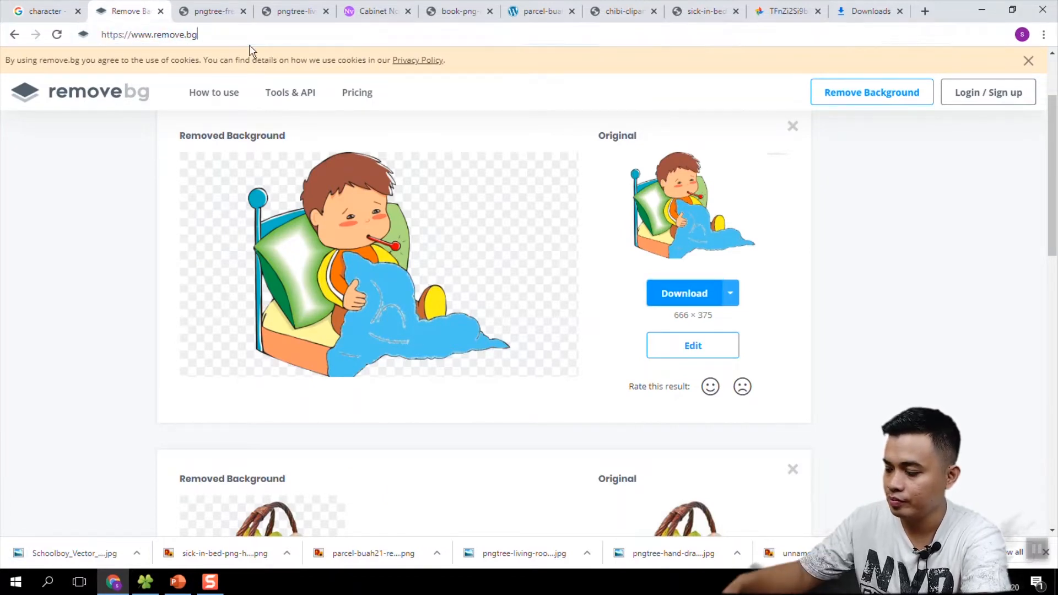
{"action": "key", "text": "Return"}
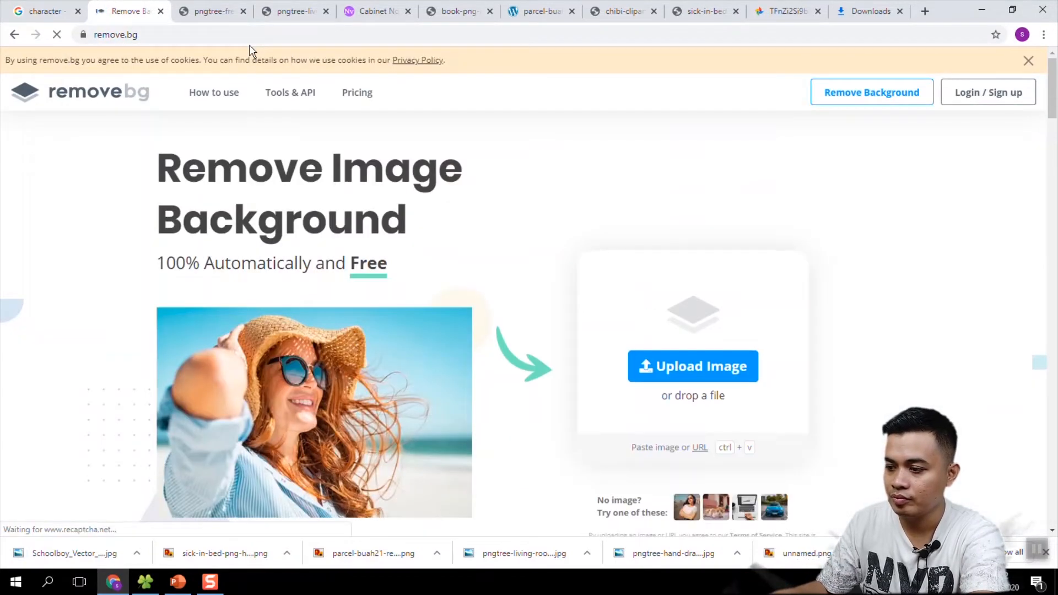
- Remove the background from Schoolboy_Vector_Character_Preview.jpg, and download and preview the resulting PNG
{"action": "left_click", "coordinate": [655, 365]}
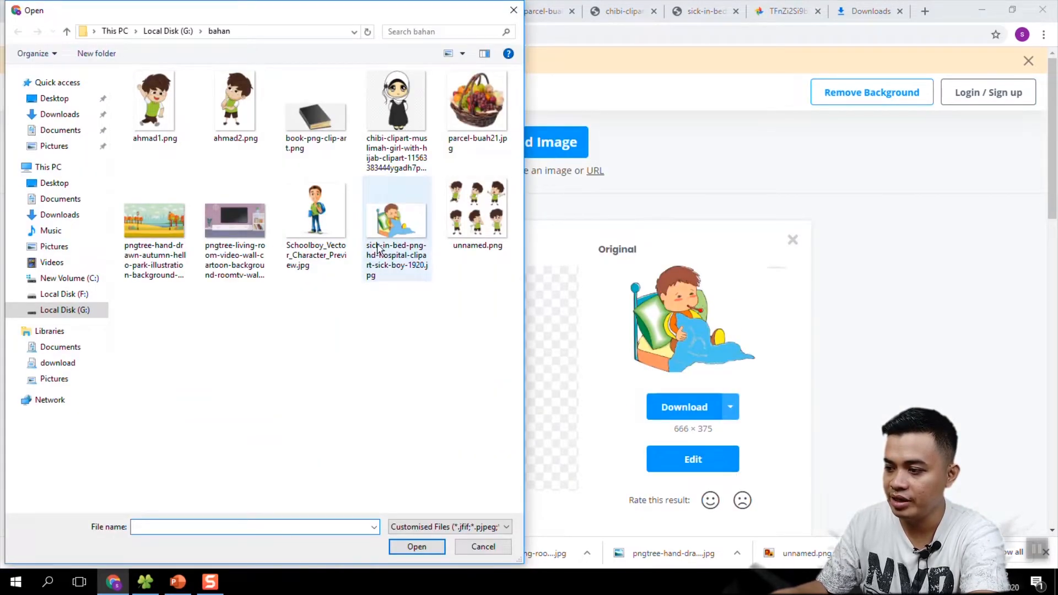
{"action": "left_click", "coordinate": [320, 234]}
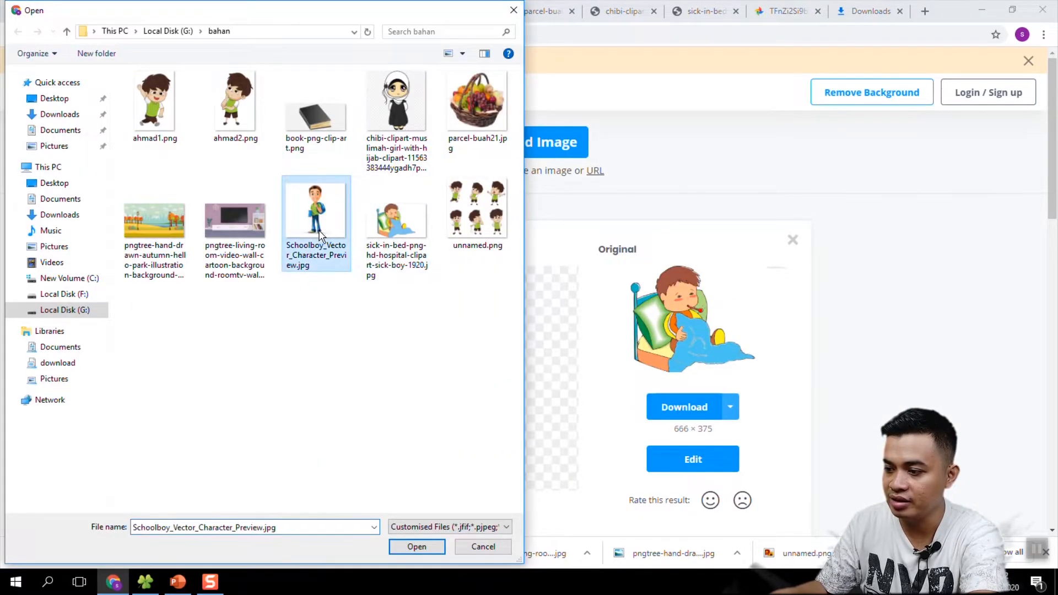
{"action": "left_click", "coordinate": [417, 547]}
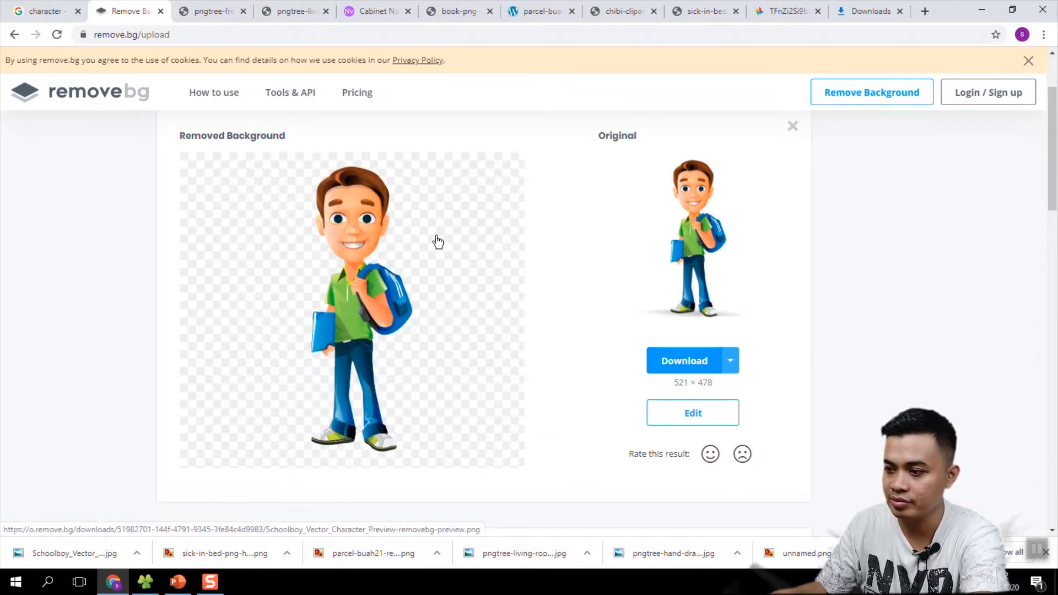
{"action": "left_click", "coordinate": [682, 364]}
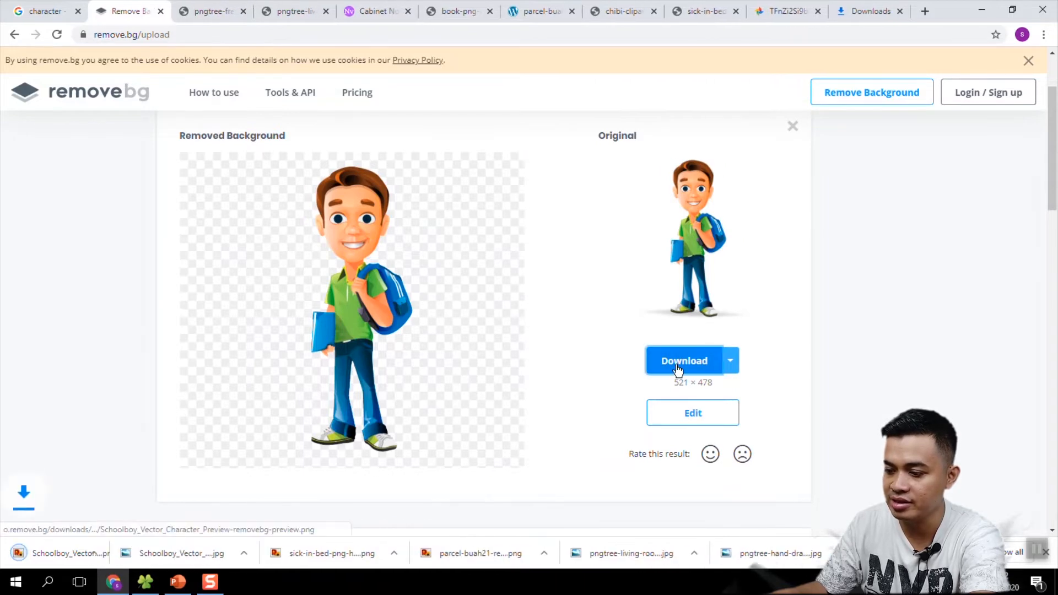
{"action": "left_click", "coordinate": [87, 556]}
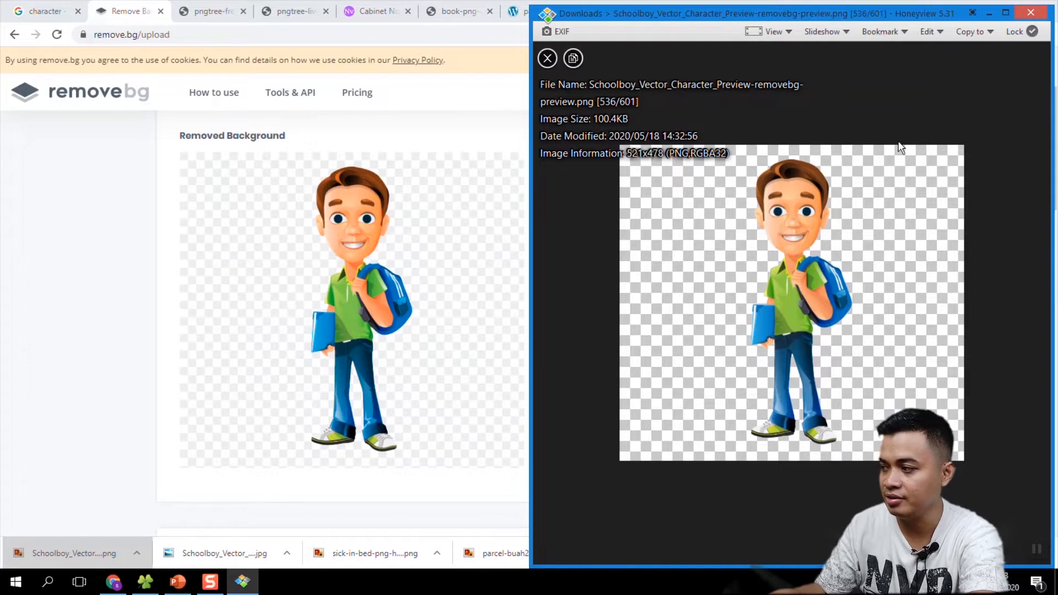
{"action": "left_click", "coordinate": [1031, 14]}
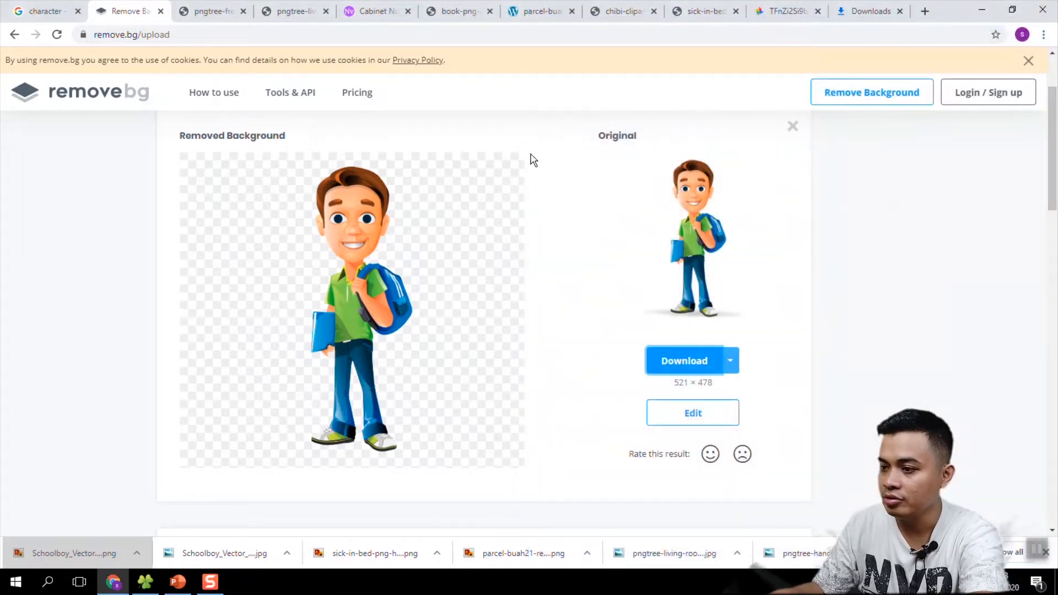
- Look over the voice MP3 files in the bahan folder and go to the open Notevibes text-to-speech page
{"action": "left_click", "coordinate": [46, 11]}
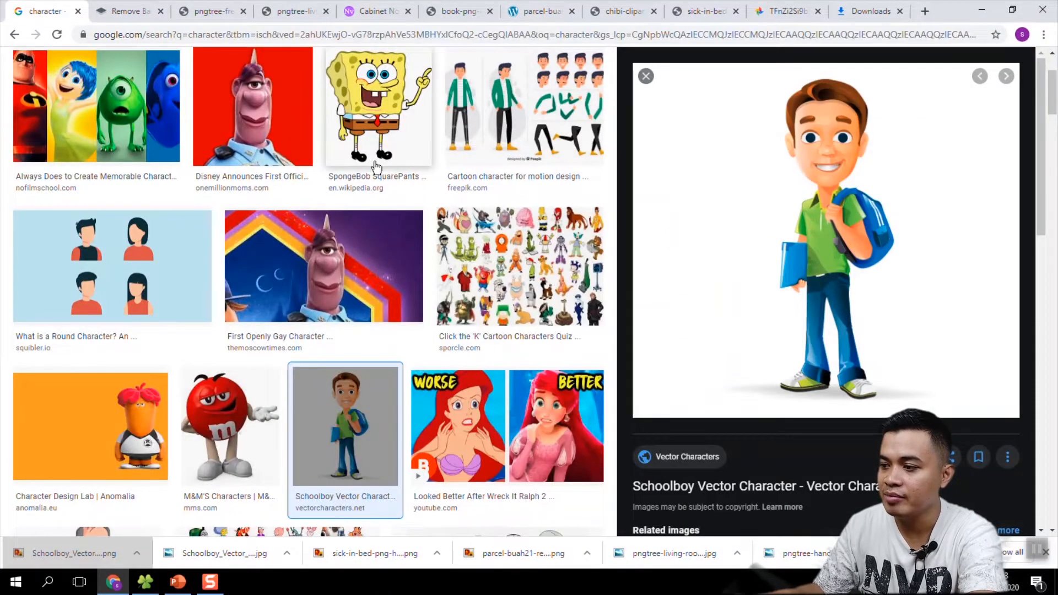
{"action": "scroll", "coordinate": [373, 169], "scroll_direction": "up", "scroll_amount": 3}
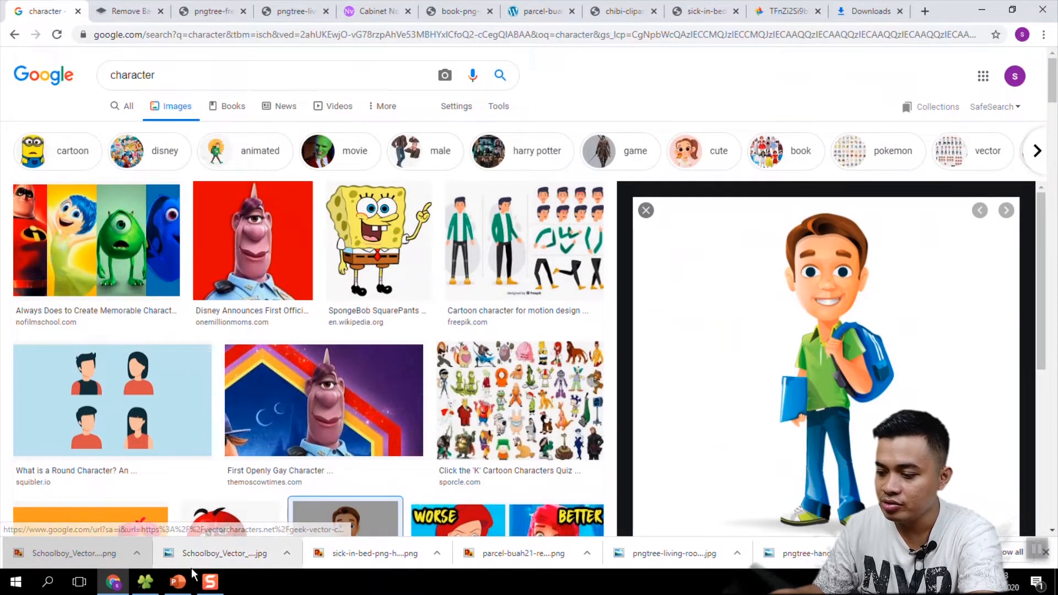
{"action": "left_click", "coordinate": [145, 582]}
{"action": "left_click", "coordinate": [784, 313]}
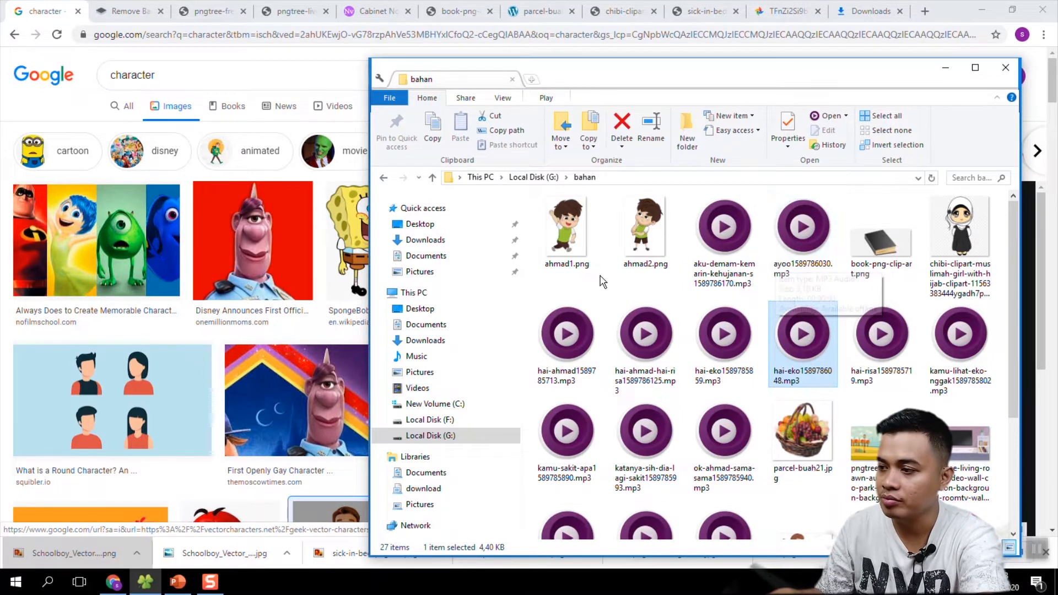
{"action": "left_click", "coordinate": [630, 286]}
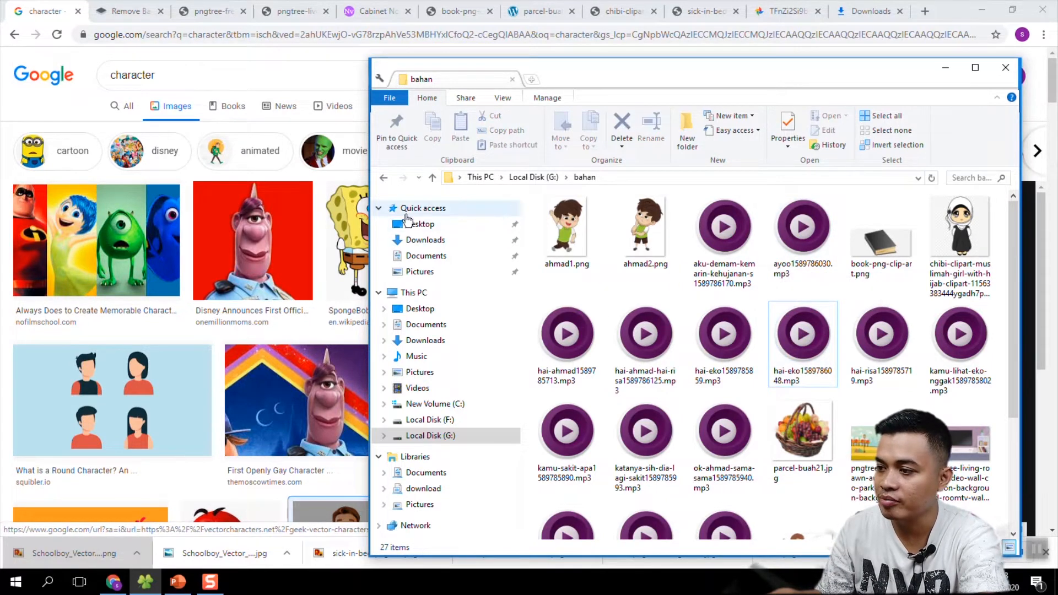
{"action": "left_click", "coordinate": [377, 12]}
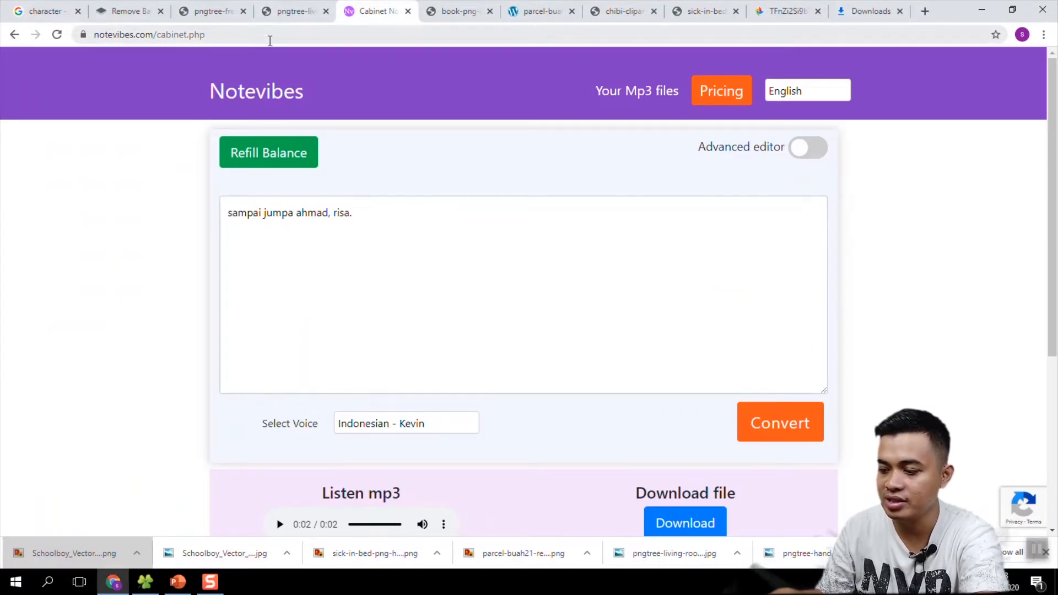
- Try to convert the text "selamat pagi" to speech in place of the existing sentence
{"action": "left_click", "coordinate": [377, 208]}
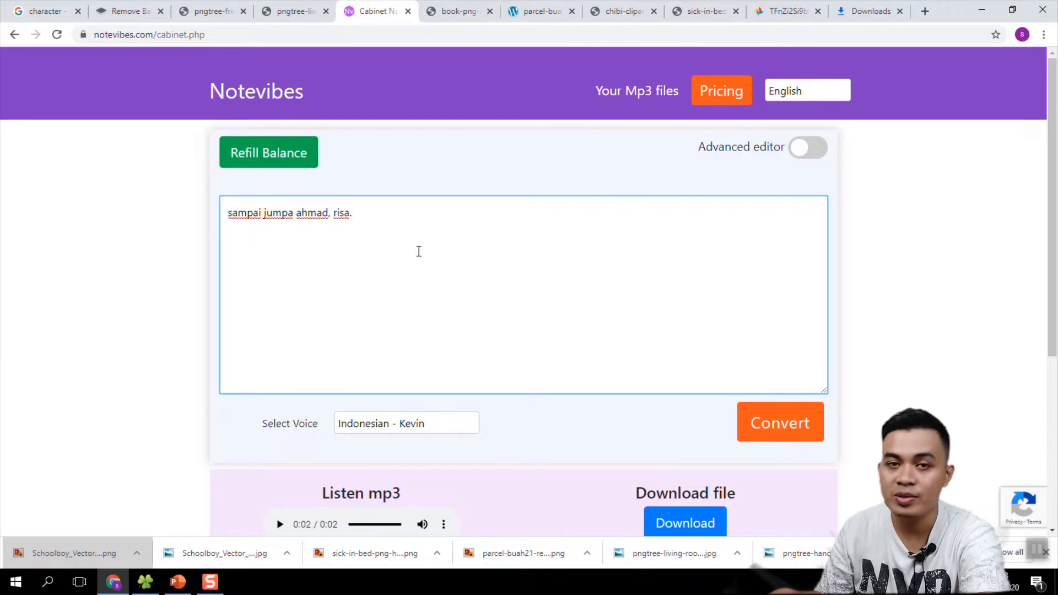
{"action": "left_click_drag", "start_coordinate": [379, 220], "coordinate": [217, 220]}
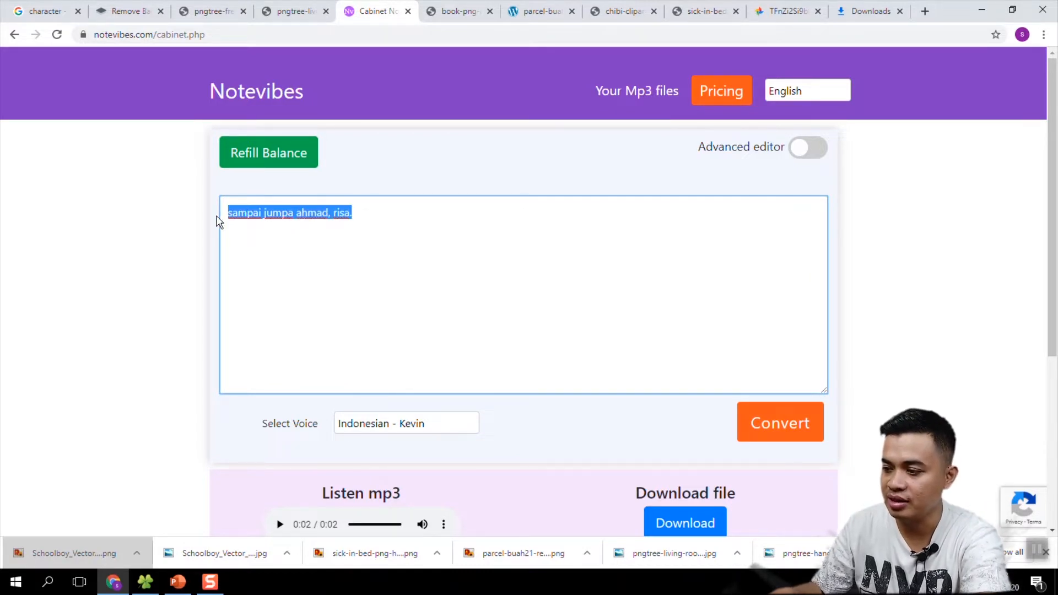
{"action": "type", "text": "selamat"}
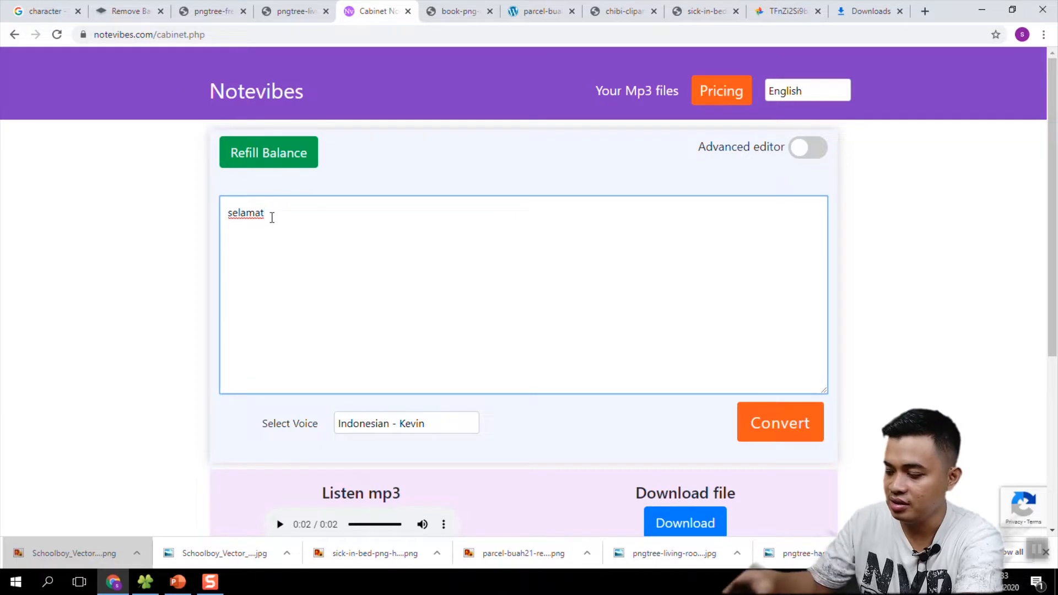
{"action": "type", "text": "pagi"}
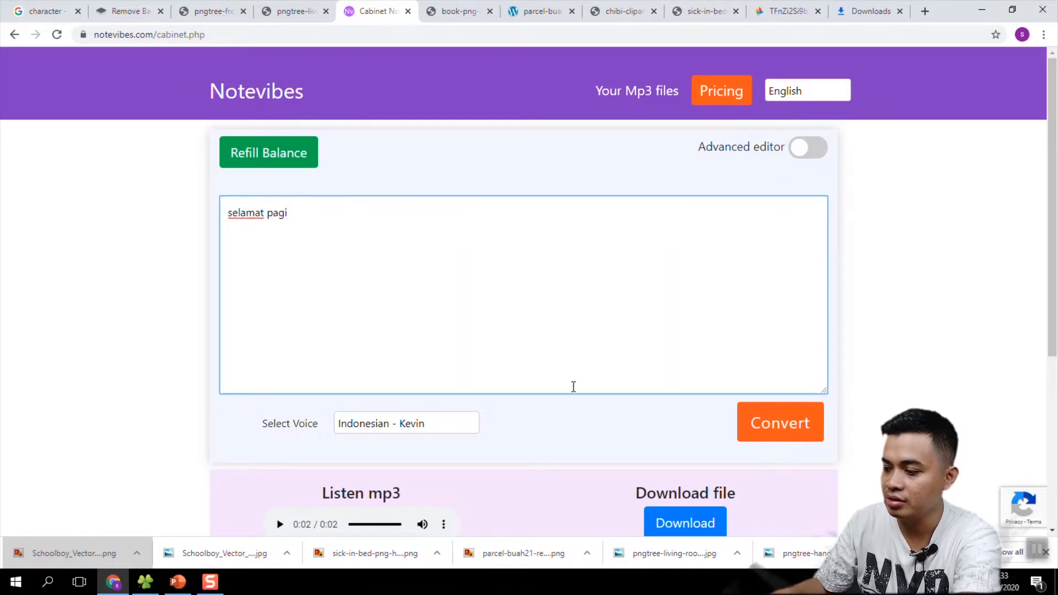
{"action": "left_click", "coordinate": [770, 433]}
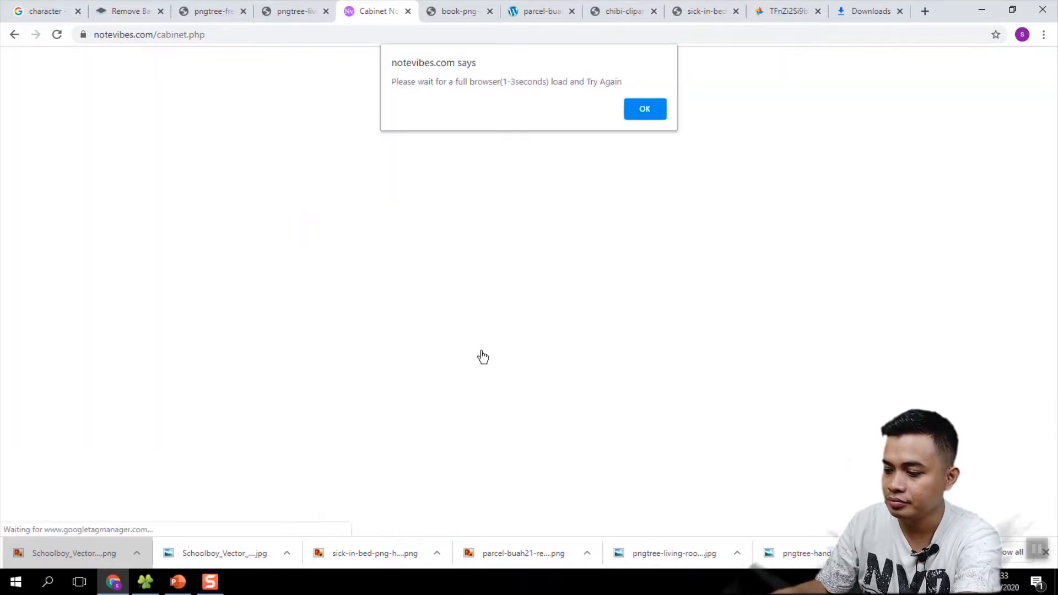
{"action": "key", "text": "XF86AudioMute"}
{"action": "key", "text": "XF86AudioMute"}
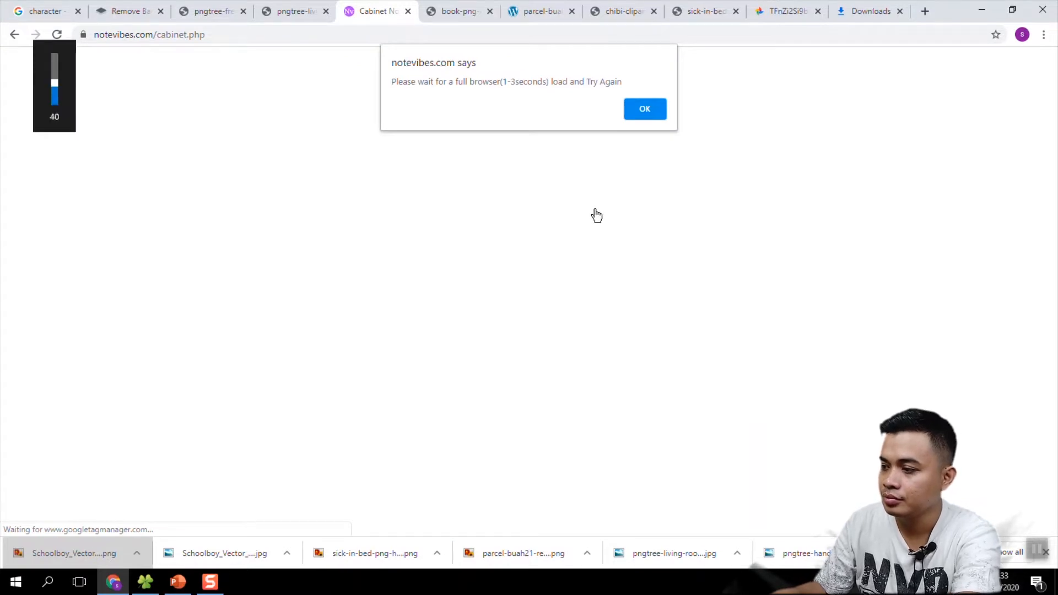
{"action": "left_click", "coordinate": [645, 109]}
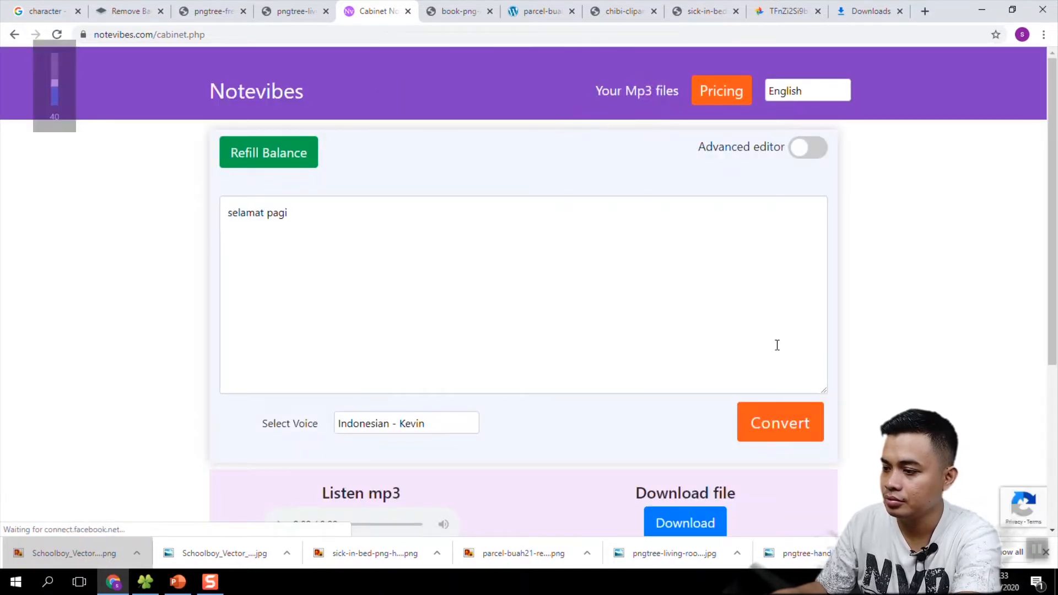
{"action": "left_click", "coordinate": [784, 423]}
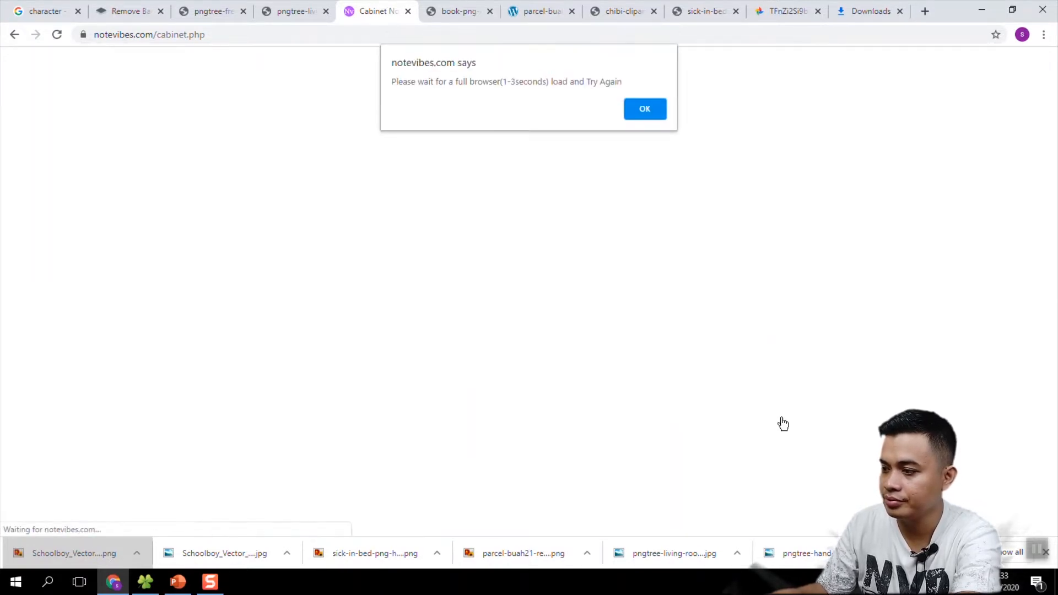
{"action": "left_click", "coordinate": [645, 110]}
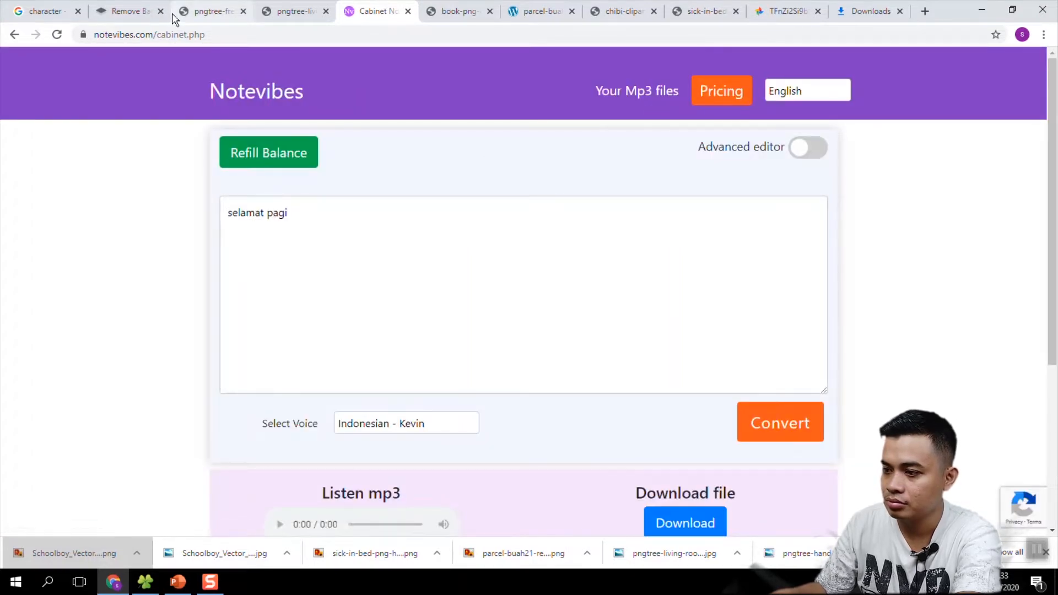
- Reload the Notevibes page and convert the text "selamat pagi" to speech
{"action": "left_click", "coordinate": [155, 35]}
{"action": "key", "text": "Return"}
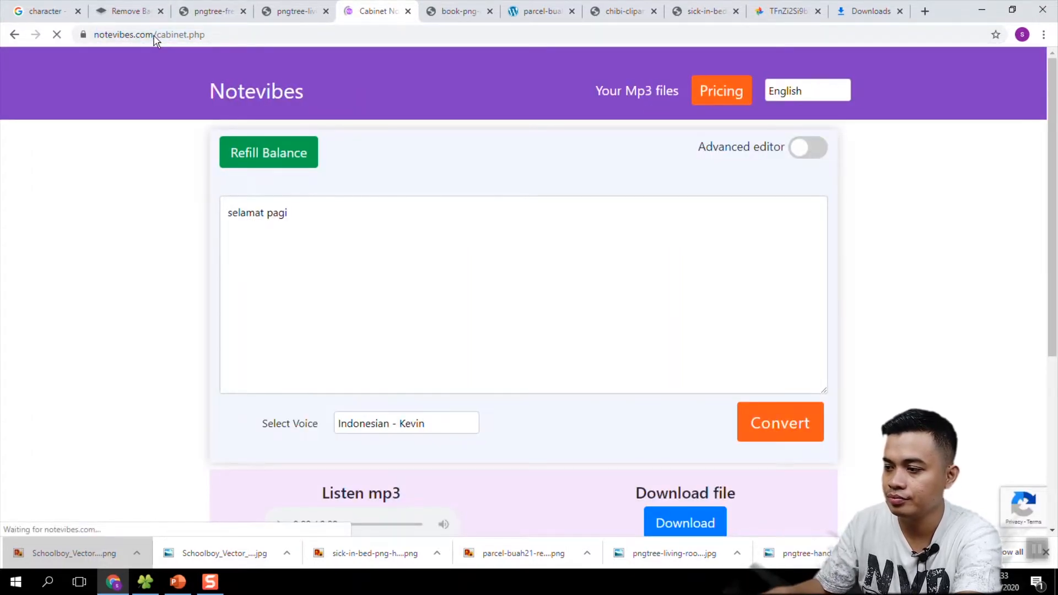
{"action": "left_click", "coordinate": [286, 213]}
{"action": "type", "text": "s"}
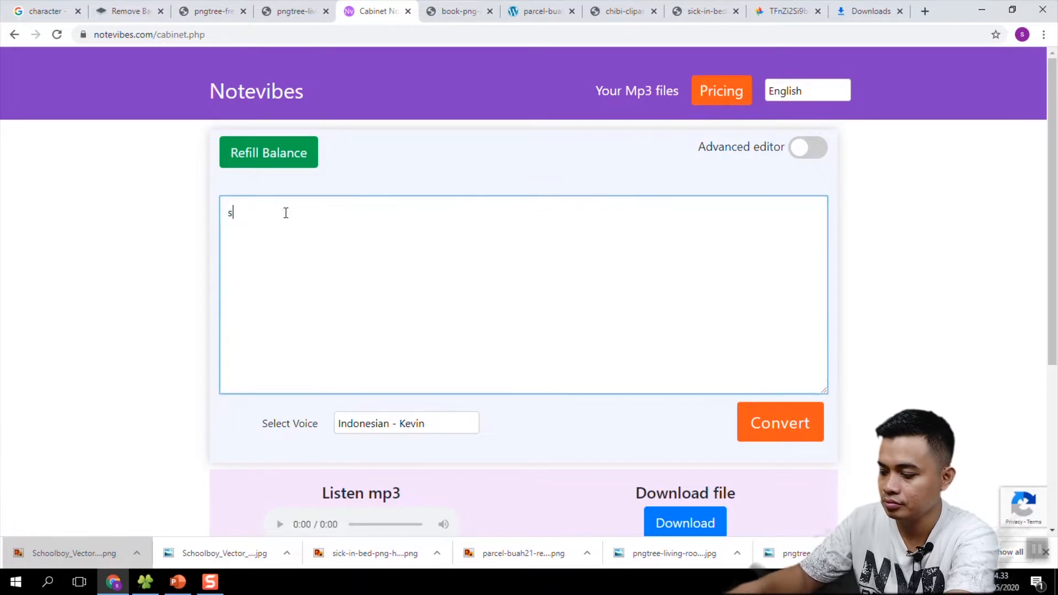
{"action": "type", "text": "elamat"}
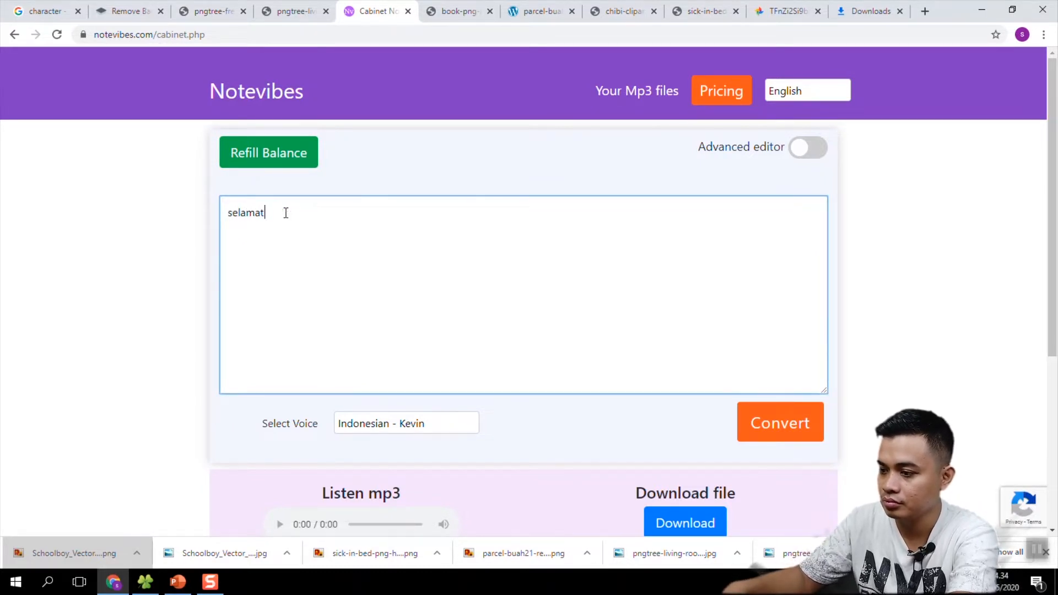
{"action": "type", "text": " pagi"}
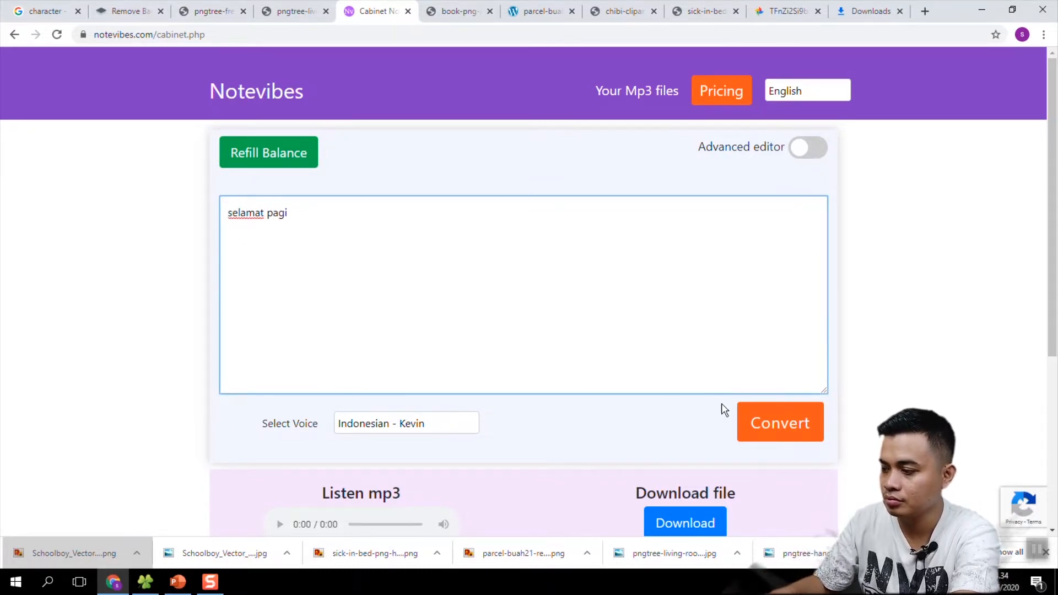
{"action": "left_click", "coordinate": [769, 428]}
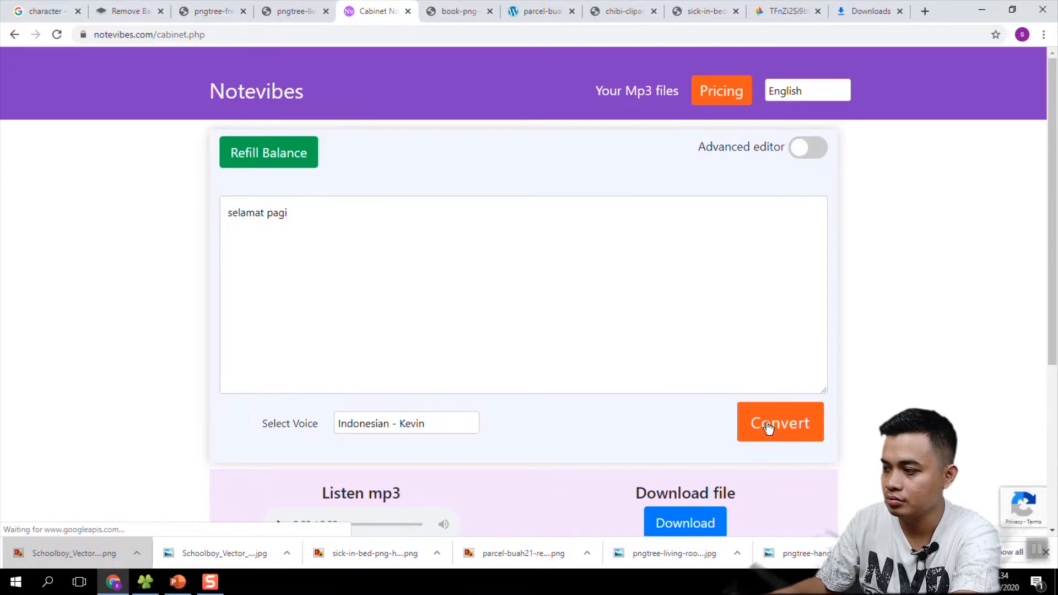
- Listen to the converted "selamat pagi" audio and download it as an MP3
{"action": "scroll", "coordinate": [400, 339], "scroll_direction": "down", "scroll_amount": 3}
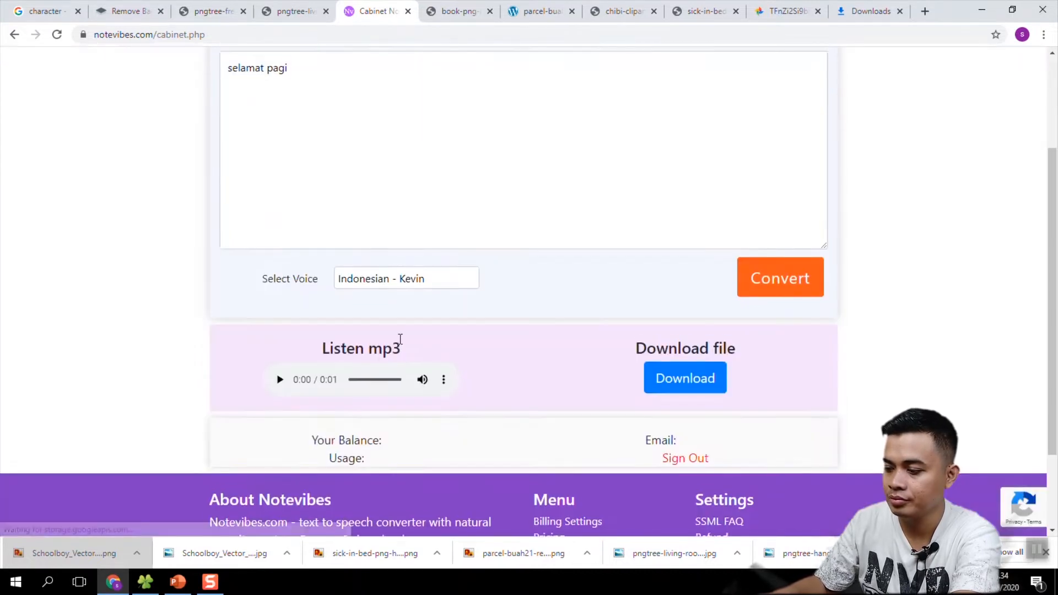
{"action": "key", "text": "XF86AudioRaiseVolume"}
{"action": "left_click", "coordinate": [280, 376]}
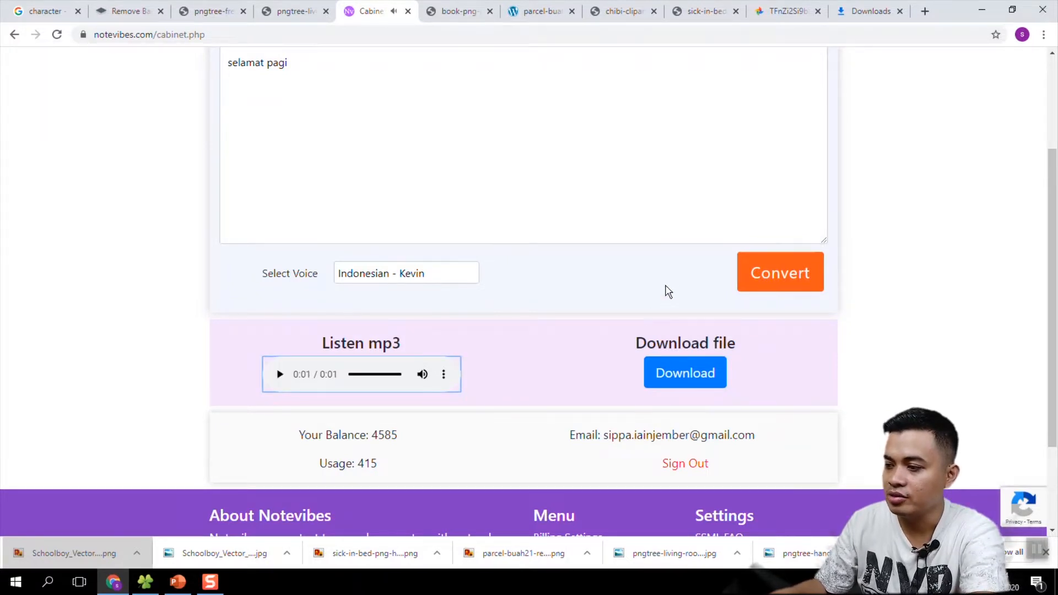
{"action": "scroll", "coordinate": [668, 291], "scroll_direction": "up", "scroll_amount": 1}
{"action": "left_click", "coordinate": [680, 469]}
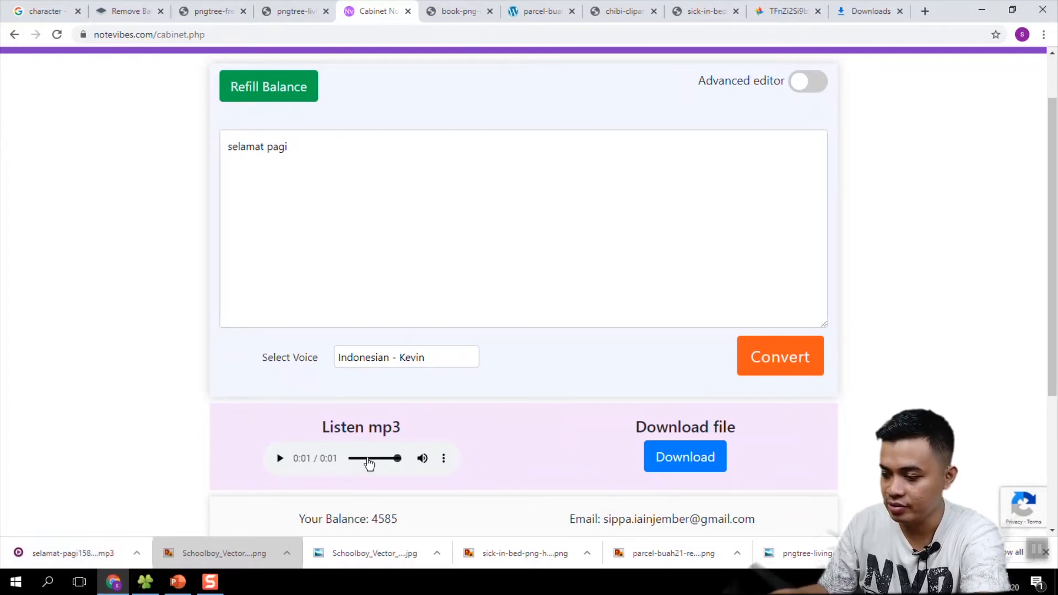
- Review the collected character, background and object images in the bahan folder, previewing parcel-buah21.jpg at full size
{"action": "left_click", "coordinate": [135, 585]}
{"action": "left_click", "coordinate": [582, 247]}
{"action": "left_click", "coordinate": [640, 237]}
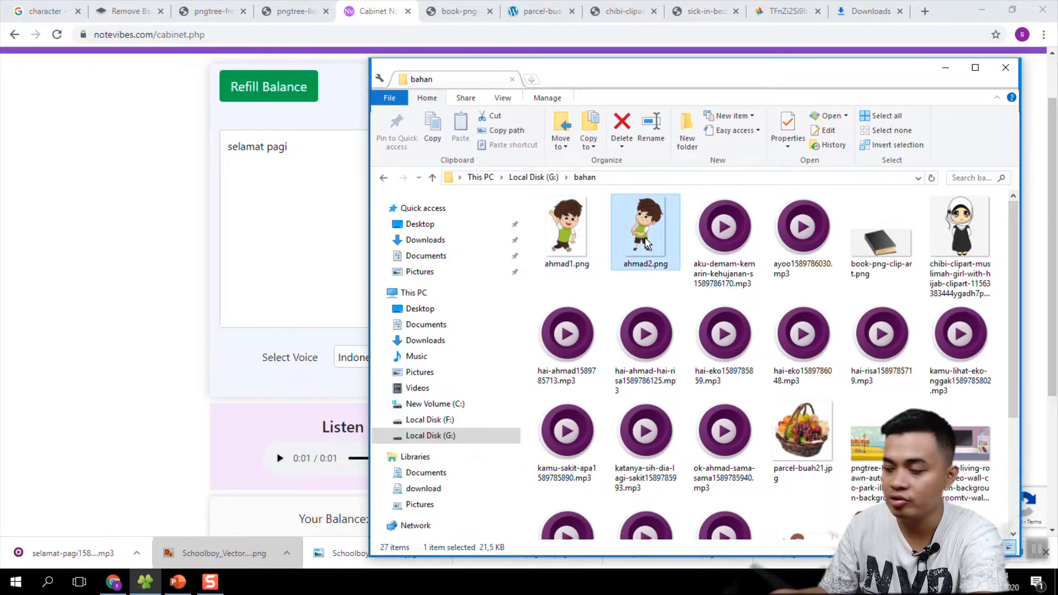
{"action": "left_click", "coordinate": [871, 435]}
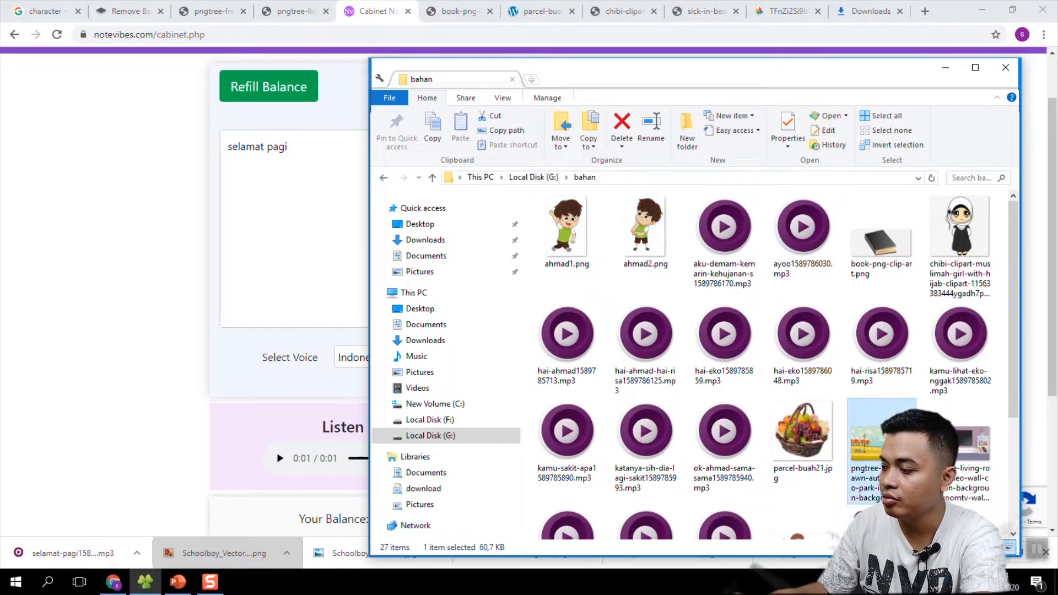
{"action": "left_click", "coordinate": [805, 435]}
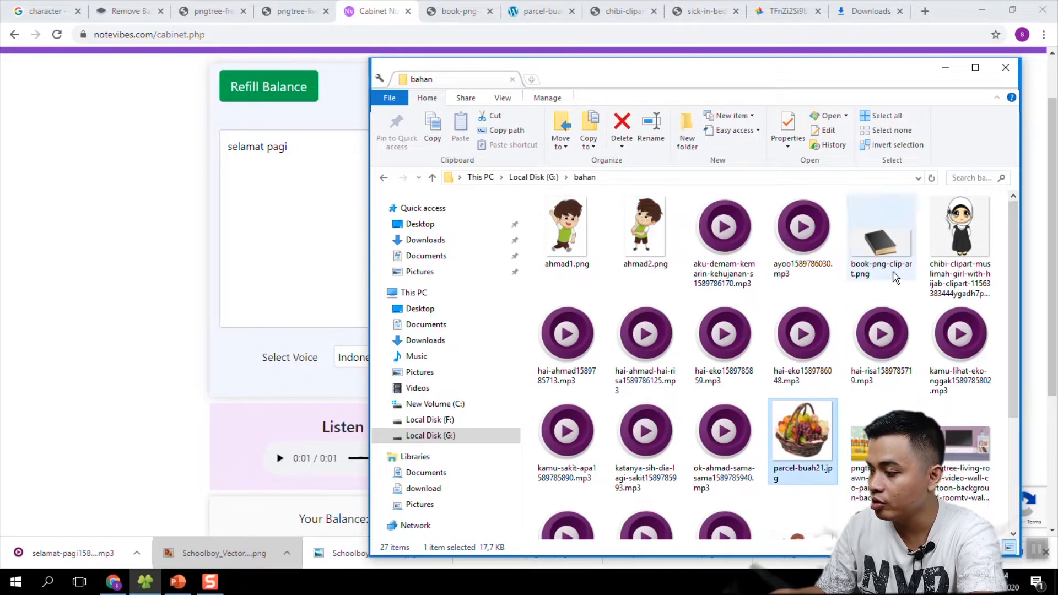
{"action": "double_click", "coordinate": [815, 419]}
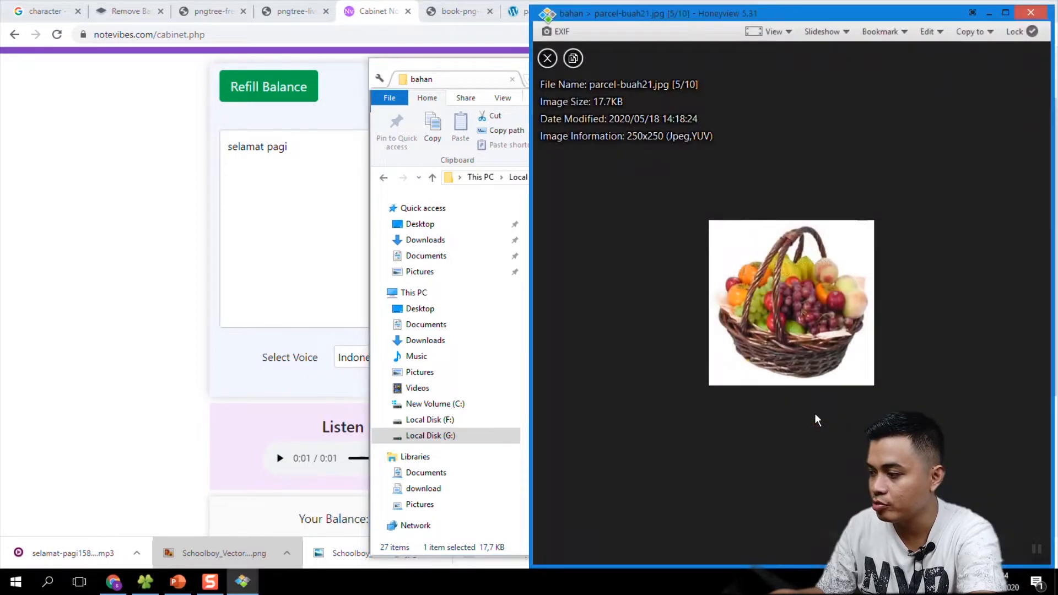
{"action": "left_click", "coordinate": [1030, 12]}
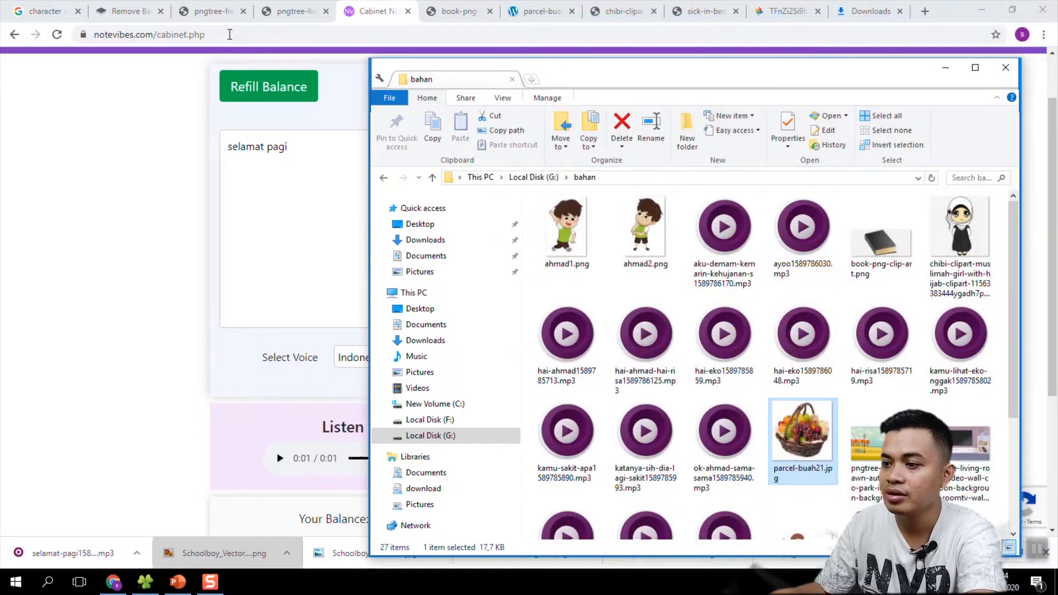
- Upload parcel-buah21.jpg to remove.bg, remove its background and download the resulting PNG
{"action": "left_click", "coordinate": [151, 12]}
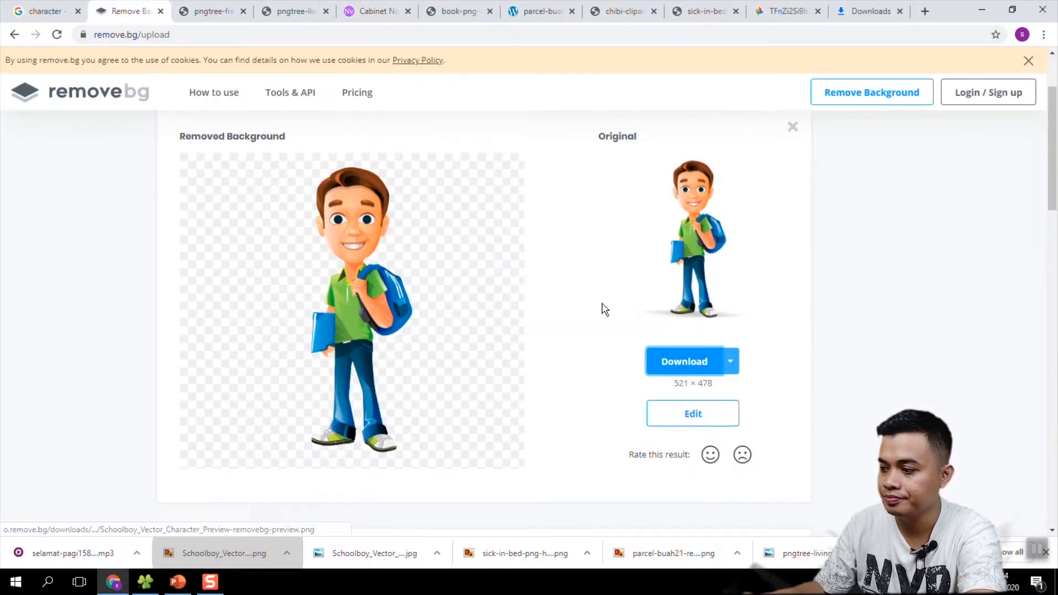
{"action": "scroll", "coordinate": [604, 309], "scroll_direction": "up", "scroll_amount": 2}
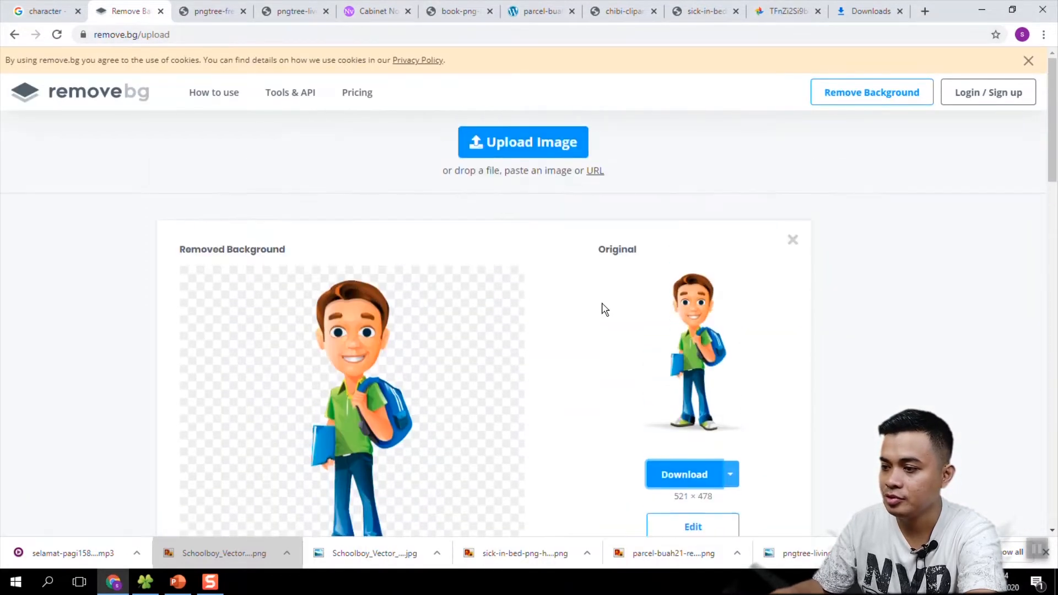
{"action": "left_click", "coordinate": [513, 140]}
{"action": "double_click", "coordinate": [469, 102]}
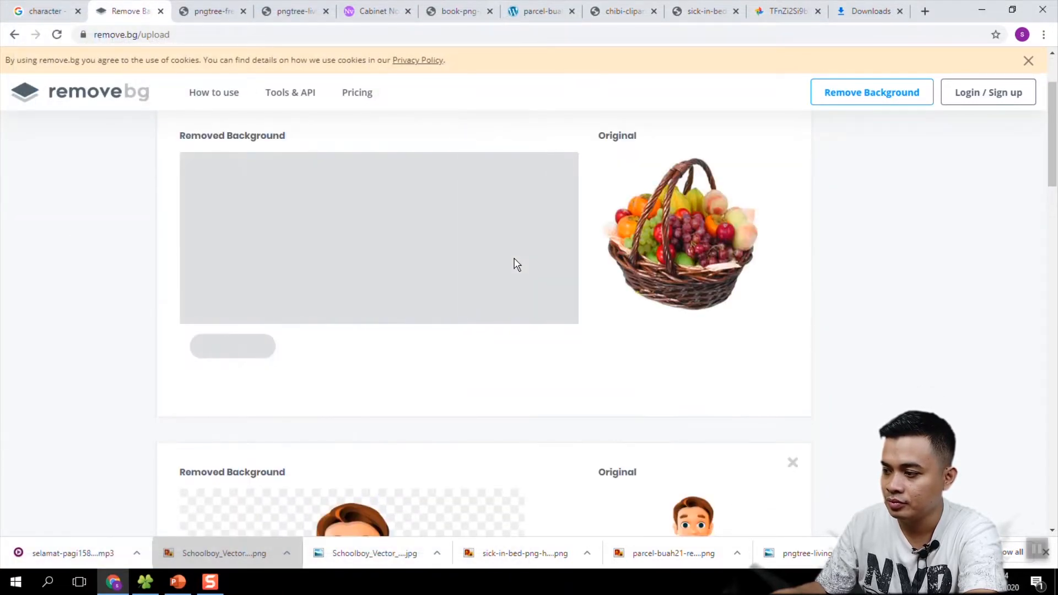
{"action": "left_click", "coordinate": [695, 358]}
- Copy the downloaded fruit basket PNG into the bahan folder and preview it there to check its transparent background
{"action": "left_click", "coordinate": [71, 553]}
{"action": "left_click_drag", "start_coordinate": [72, 553], "coordinate": [598, 393]}
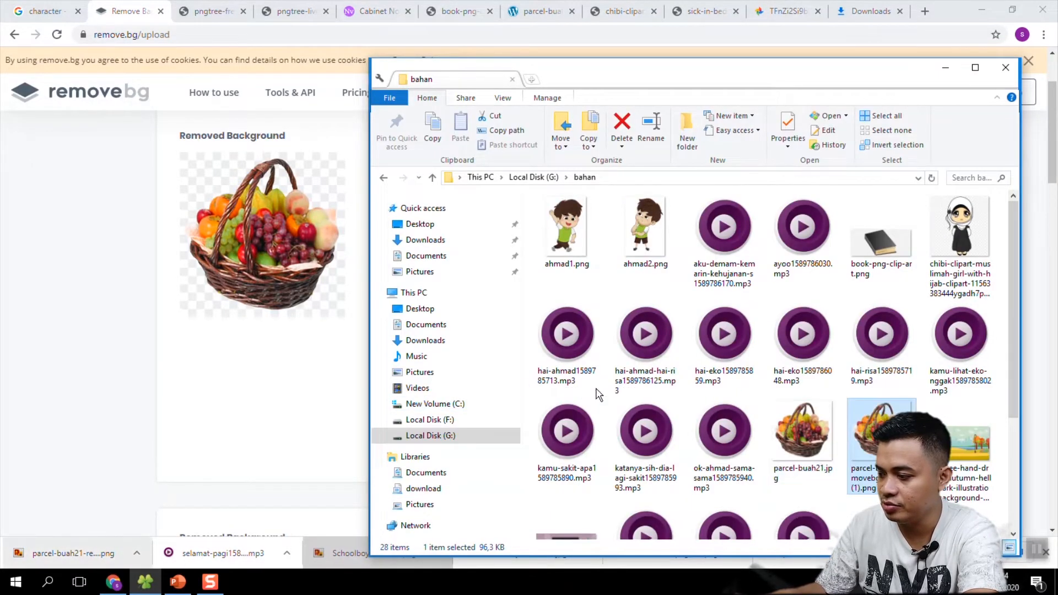
{"action": "key", "text": "Return"}
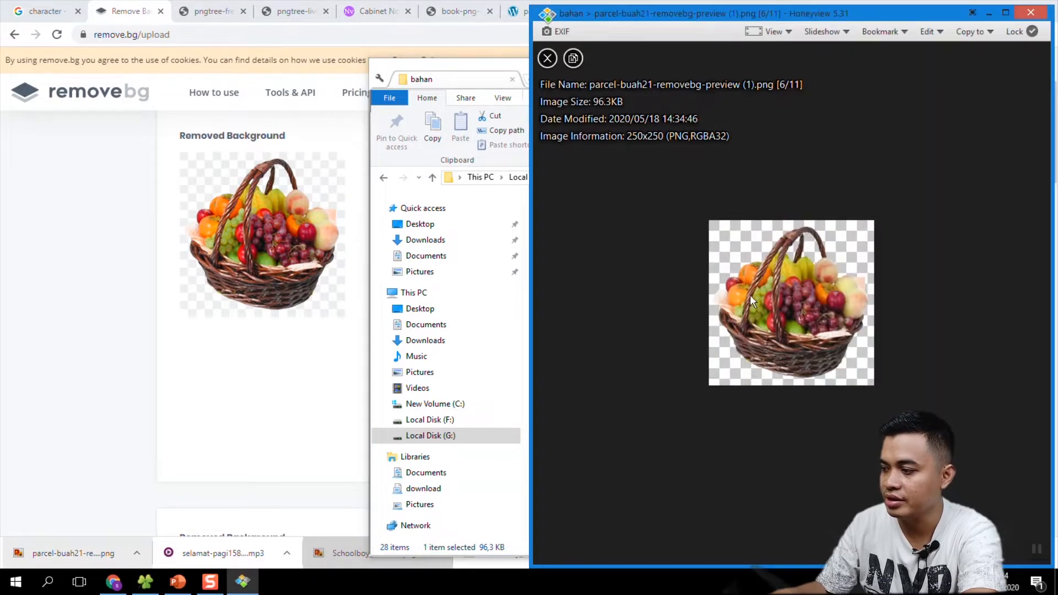
{"action": "left_click", "coordinate": [1030, 13]}
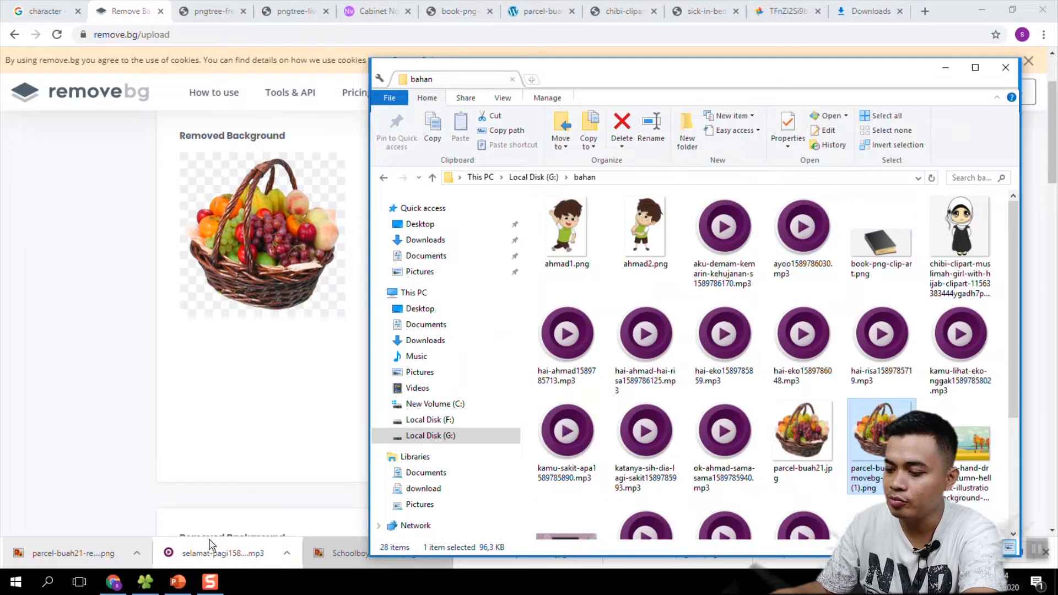
- Switch to PowerPoint and draw a rectangle covering the left half of the blank slide, about 19.05 cm high and 16.93 cm wide
{"action": "left_click", "coordinate": [178, 583]}
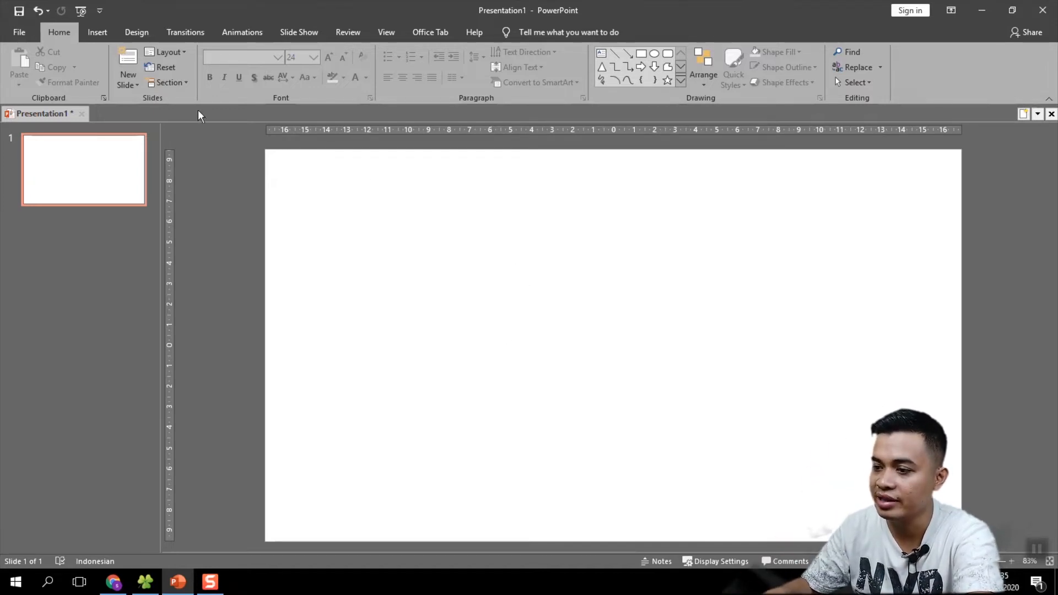
{"action": "left_click", "coordinate": [94, 32]}
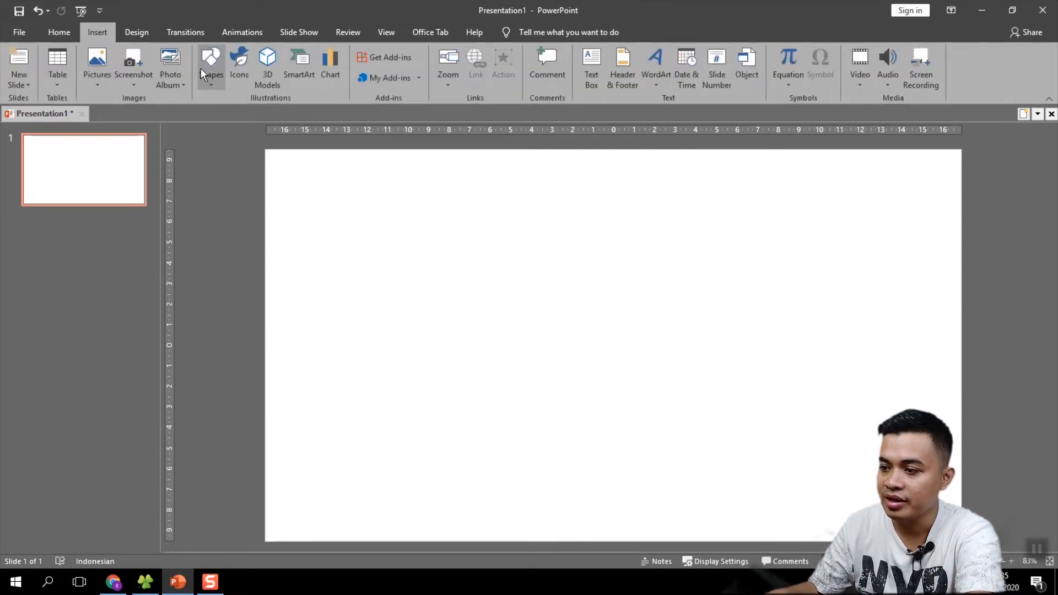
{"action": "left_click", "coordinate": [203, 68]}
{"action": "left_click", "coordinate": [245, 112]}
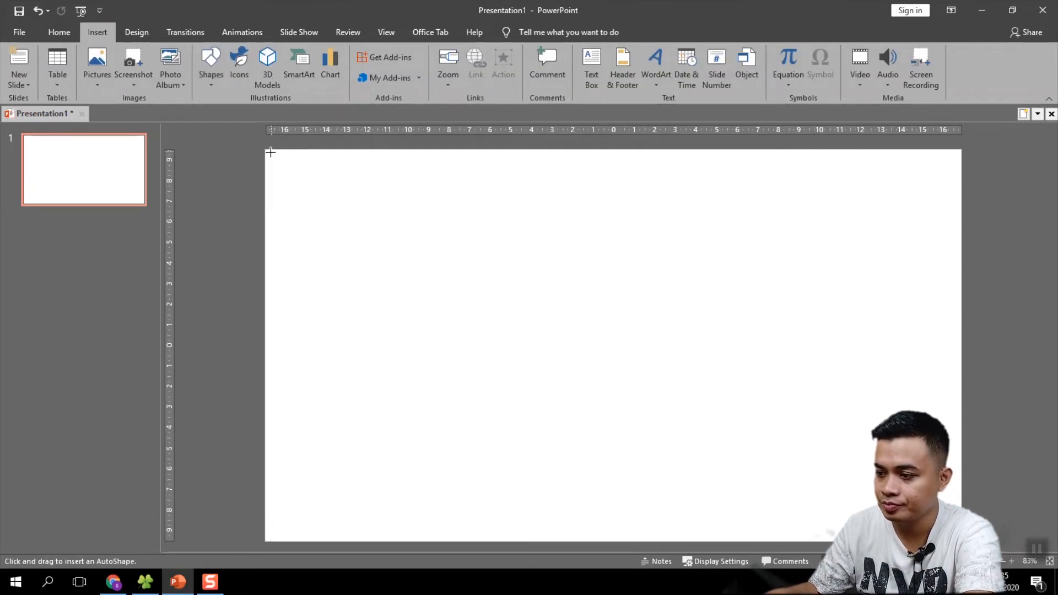
{"action": "mouse_move", "coordinate": [265, 148]}
{"action": "left_mouse_down"}
{"action": "mouse_move", "coordinate": [454, 296]}
{"action": "mouse_move", "coordinate": [617, 444]}
{"action": "mouse_move", "coordinate": [656, 524]}
{"action": "mouse_move", "coordinate": [614, 541]}
{"action": "left_mouse_up"}
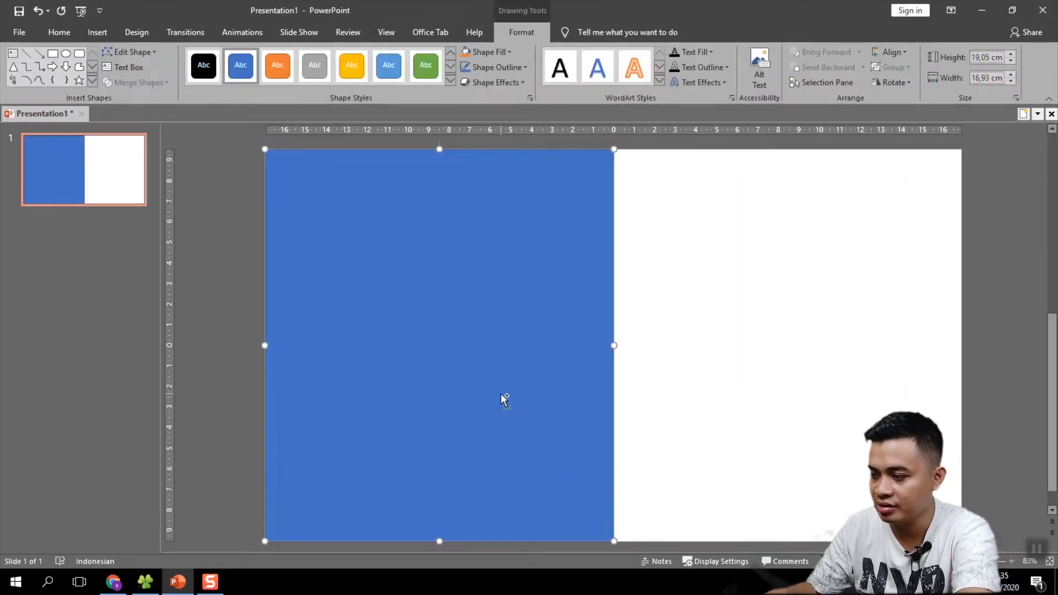
- Remove the outline from the rectangle on the left half of the slide
{"action": "right_click", "coordinate": [447, 216]}
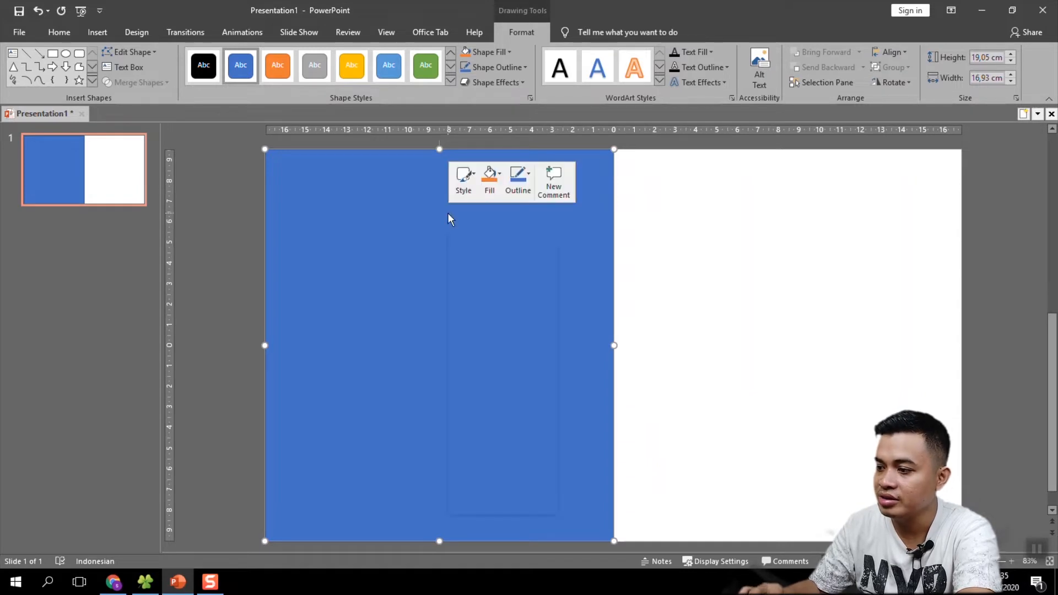
{"action": "left_click", "coordinate": [512, 64]}
{"action": "left_click", "coordinate": [512, 67]}
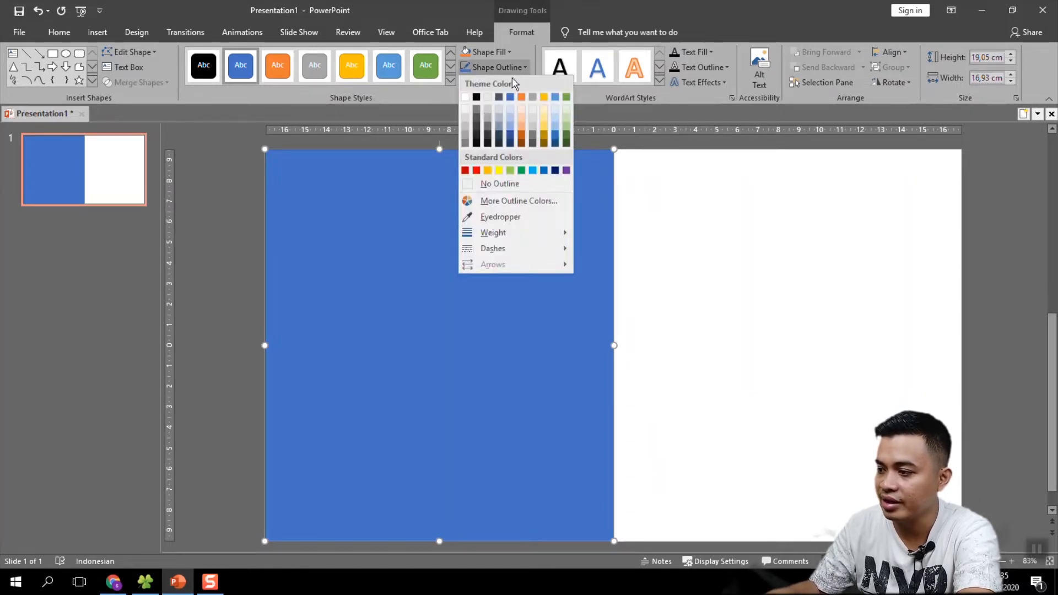
{"action": "mouse_move", "coordinate": [522, 230]}
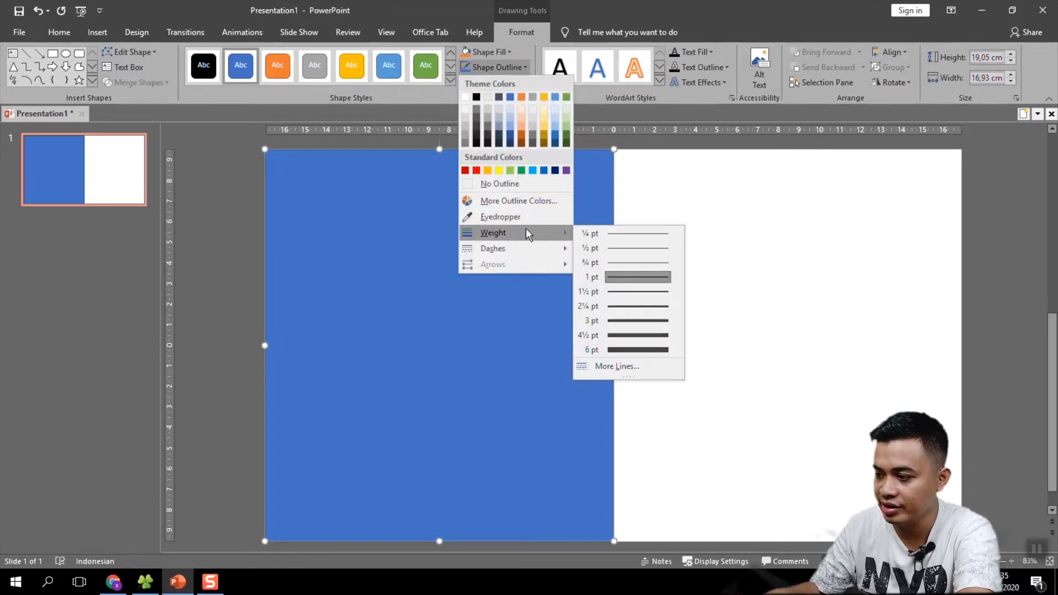
{"action": "left_click", "coordinate": [521, 188]}
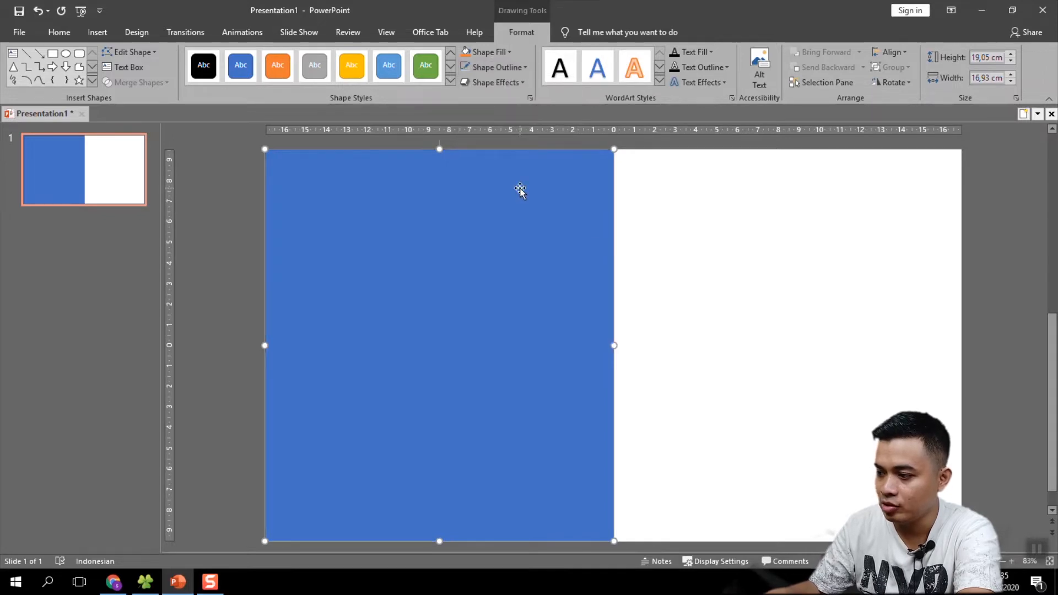
- Fill the rectangle with the beige woven canvas texture using the picture or texture fill
{"action": "right_click", "coordinate": [483, 193]}
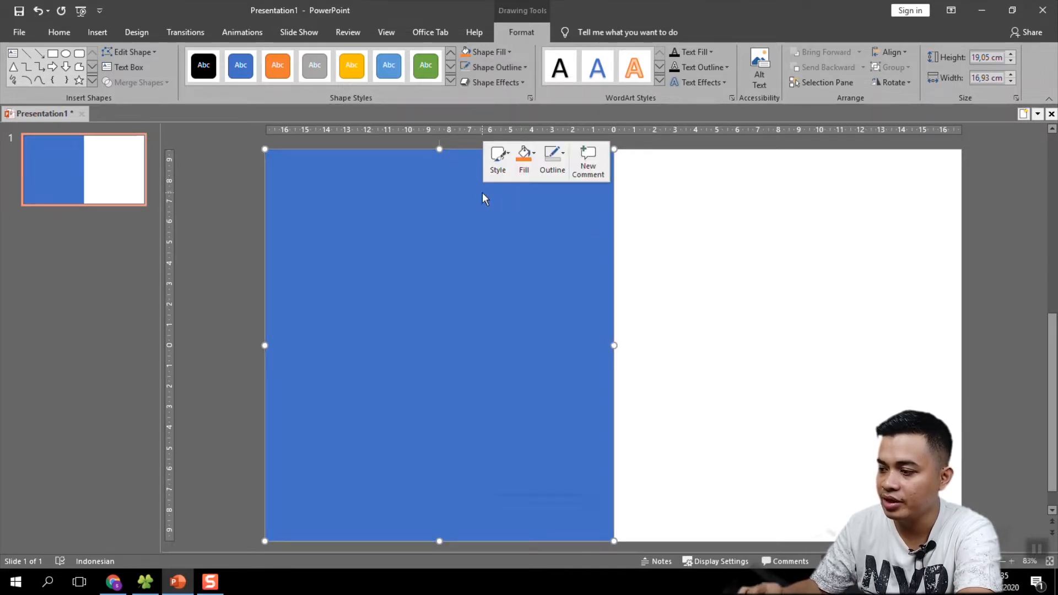
{"action": "key", "text": "Escape"}
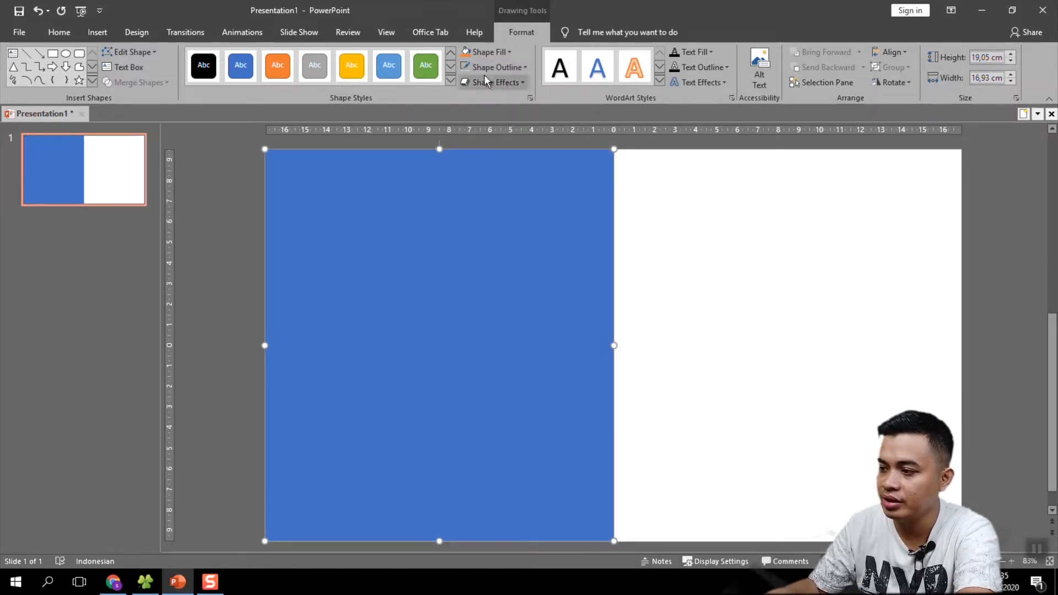
{"action": "left_click", "coordinate": [503, 50]}
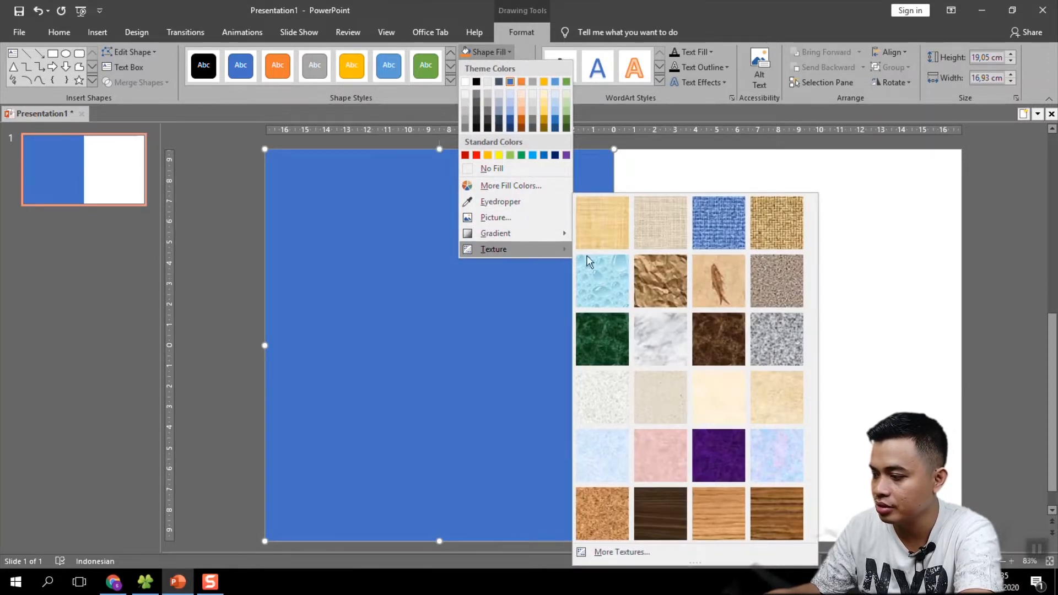
{"action": "left_click", "coordinate": [635, 547]}
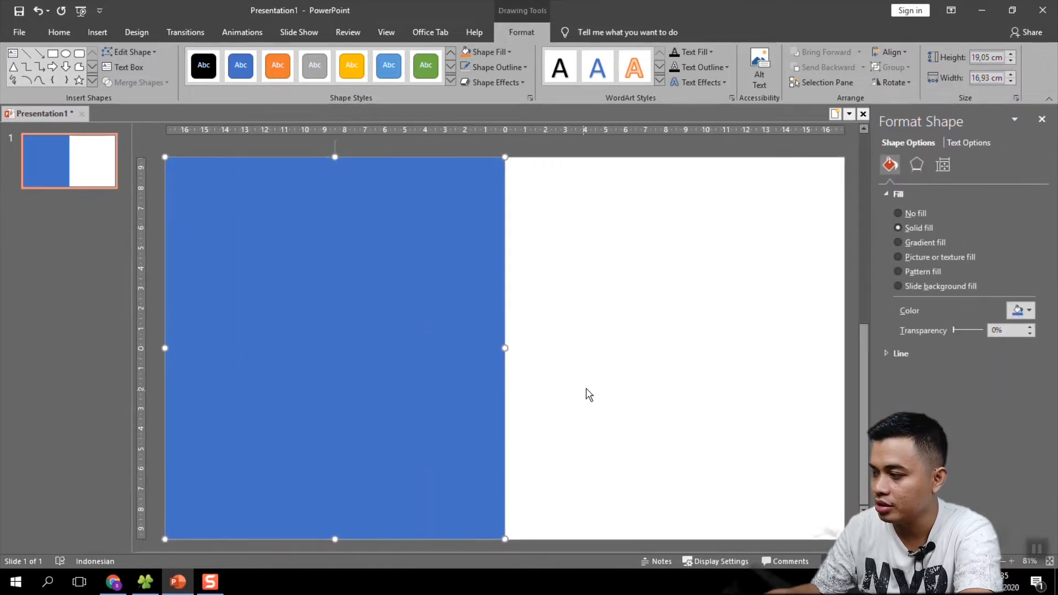
{"action": "left_click", "coordinate": [922, 271]}
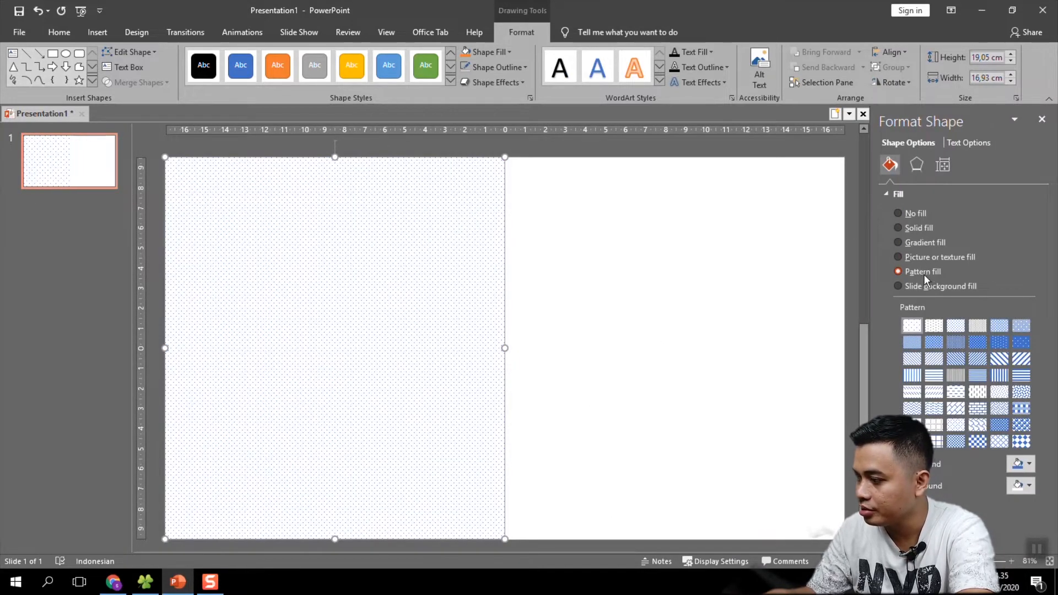
{"action": "left_click", "coordinate": [926, 259]}
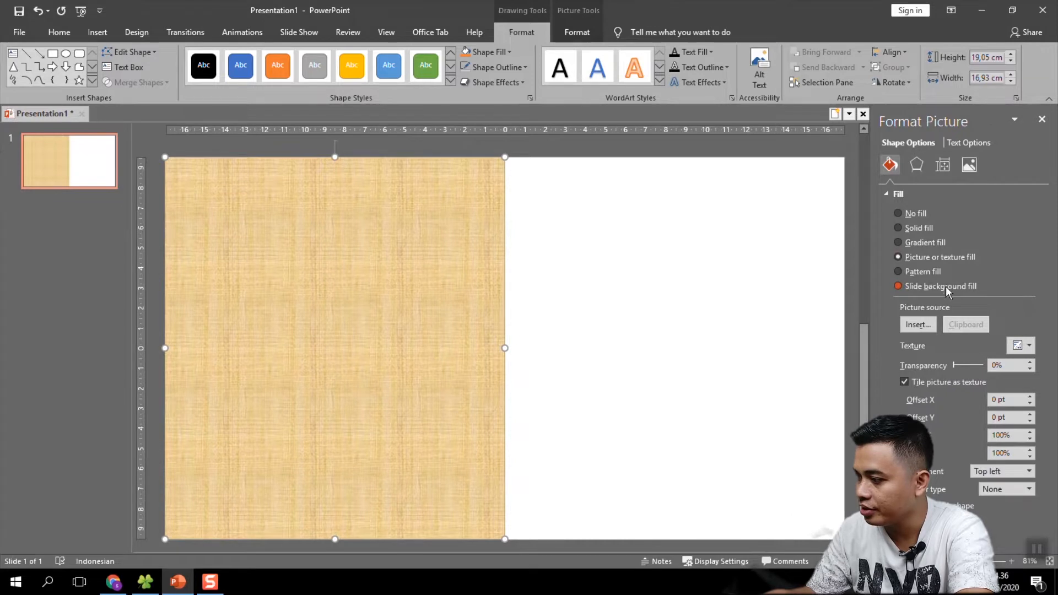
{"action": "left_click", "coordinate": [1028, 347]}
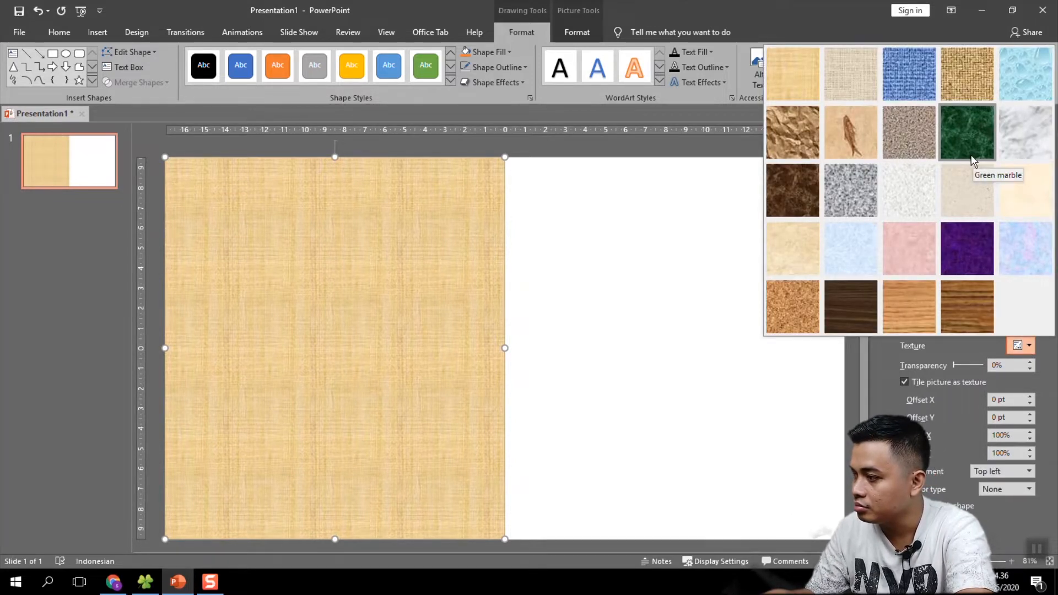
{"action": "left_click", "coordinate": [865, 81]}
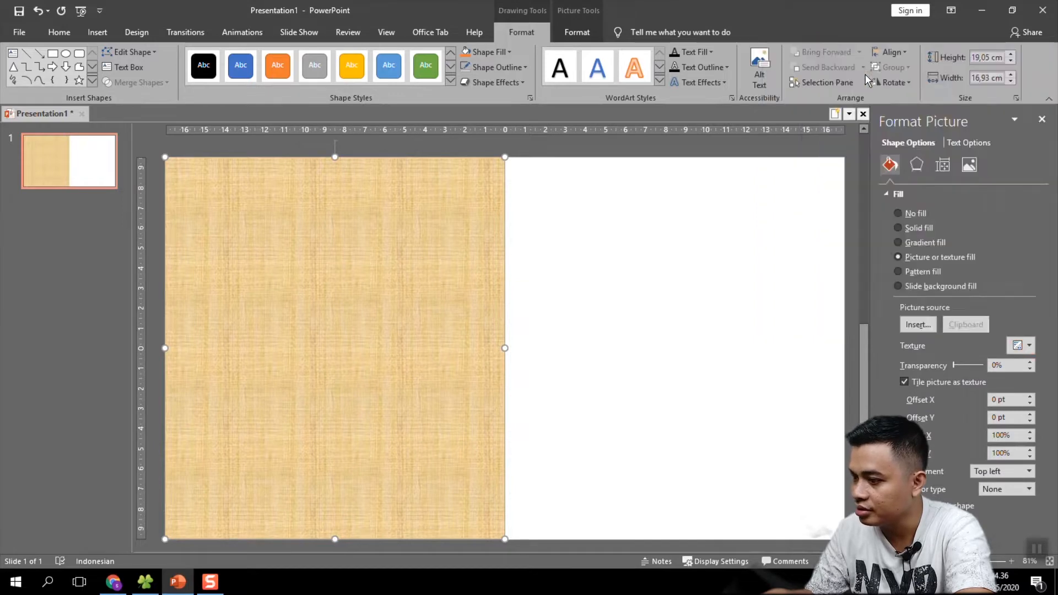
{"action": "left_click", "coordinate": [583, 248]}
{"action": "left_click", "coordinate": [467, 270]}
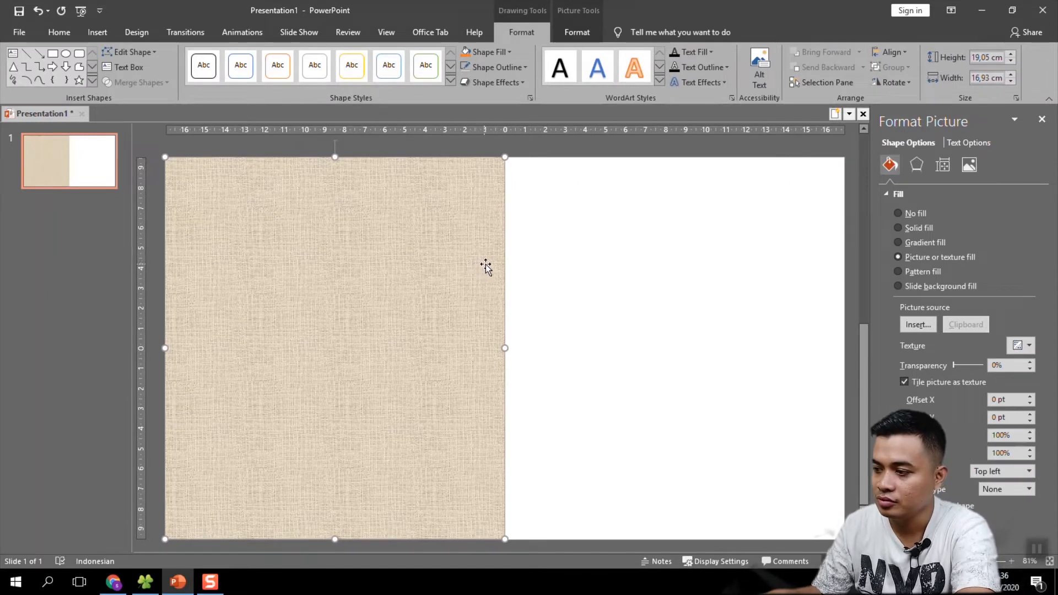
- Duplicate the textured rectangle onto the right half of the slide, flush with the original at the centre
{"action": "left_click_drag", "start_coordinate": [397, 258], "coordinate": [737, 253]}
{"action": "left_click", "coordinate": [558, 152]}
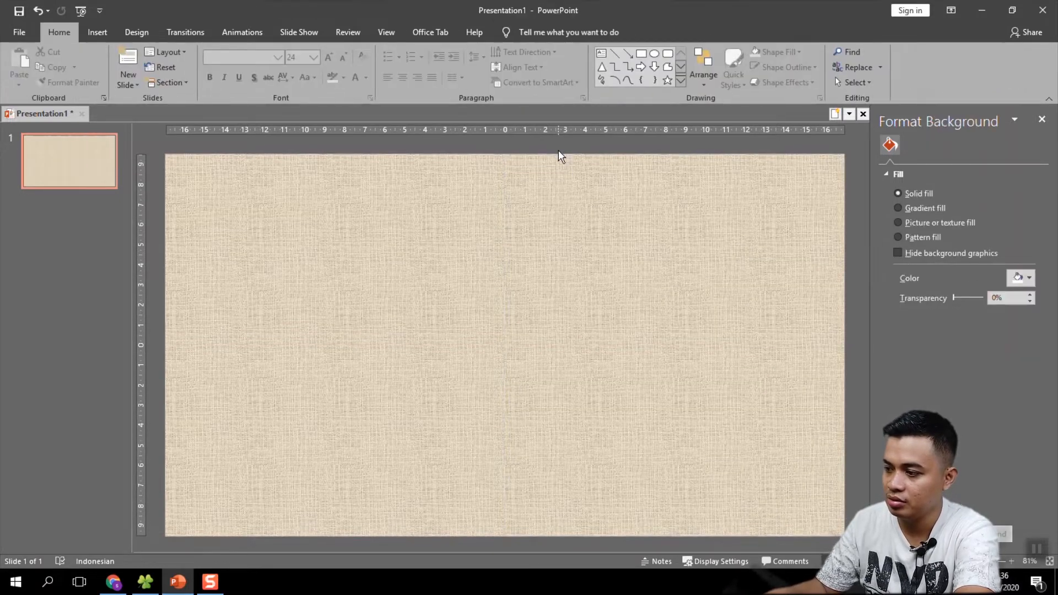
{"action": "left_click", "coordinate": [566, 216]}
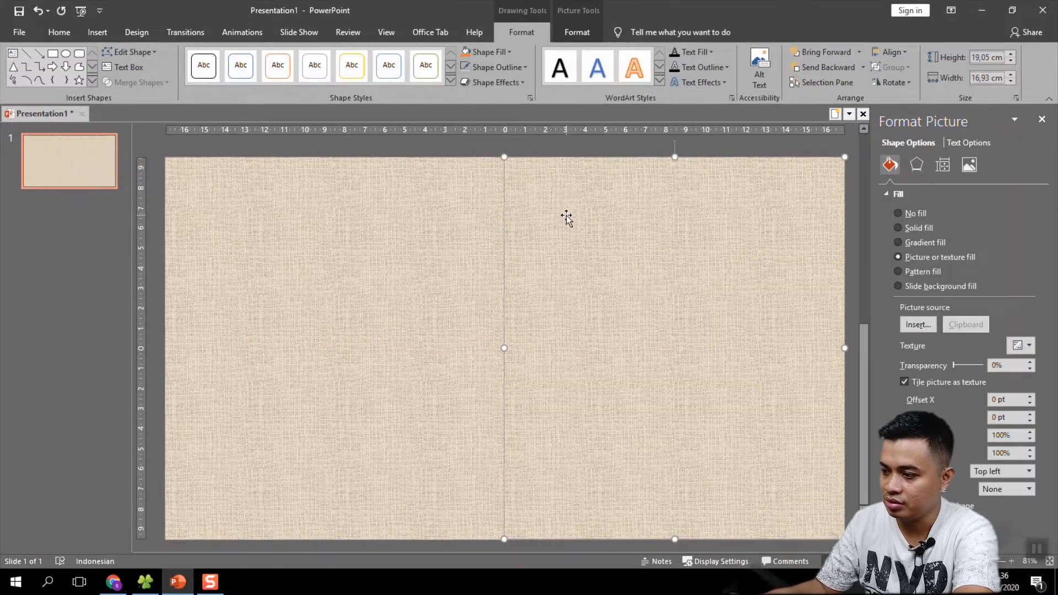
{"action": "left_click", "coordinate": [444, 150]}
{"action": "left_click", "coordinate": [530, 188]}
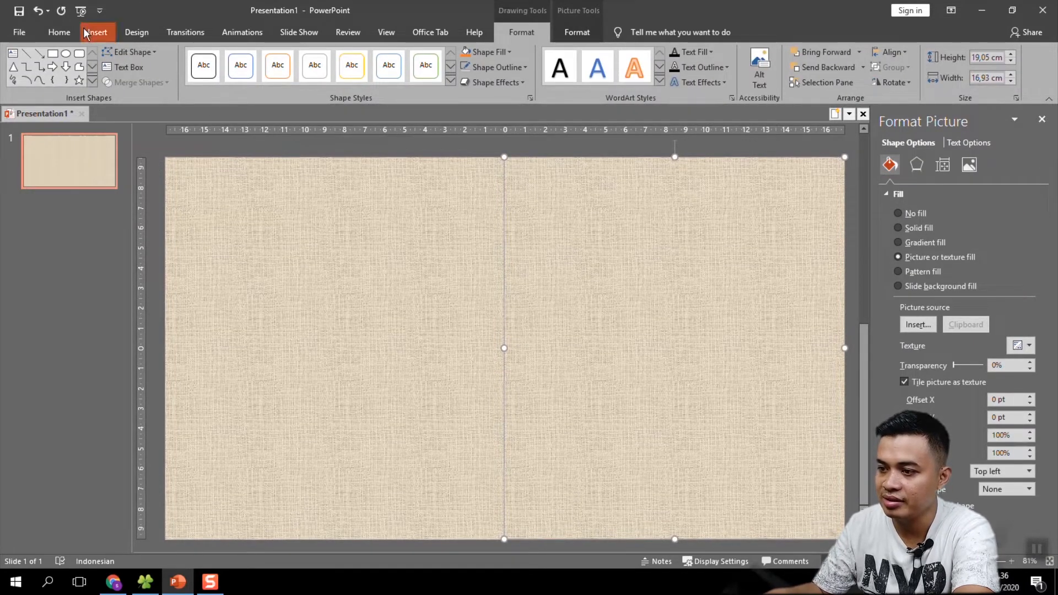
- Draw a full-height vertical line down the slide's centre where the two rectangles meet and set its weight to 3 pt
{"action": "left_click", "coordinate": [97, 34]}
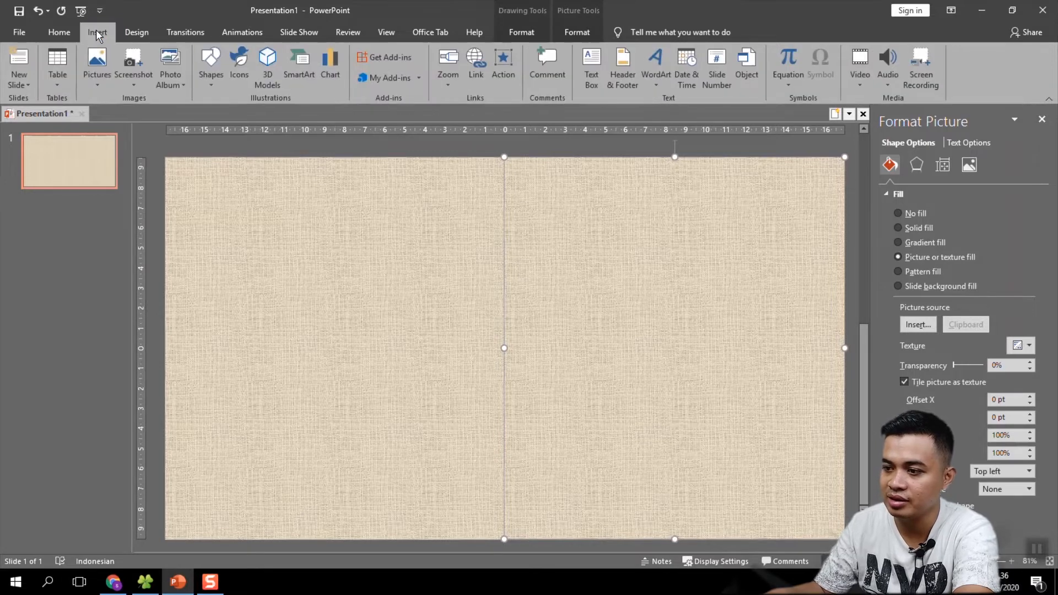
{"action": "left_click", "coordinate": [207, 68]}
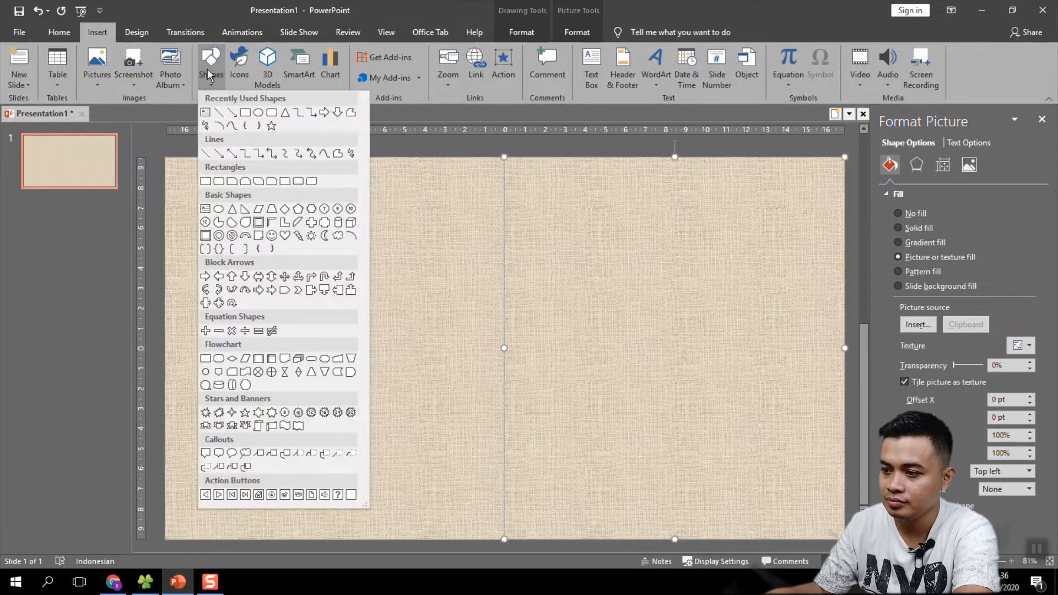
{"action": "left_click", "coordinate": [221, 114]}
{"action": "mouse_move", "coordinate": [504, 158]}
{"action": "left_mouse_down"}
{"action": "mouse_move", "coordinate": [496, 369]}
{"action": "mouse_move", "coordinate": [505, 536]}
{"action": "left_mouse_up"}
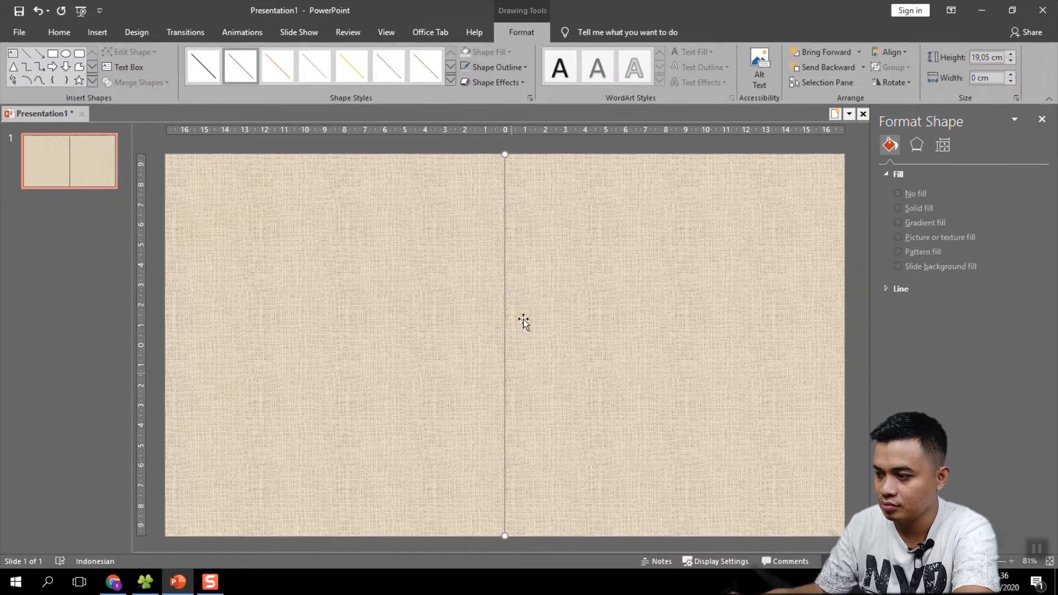
{"action": "left_click", "coordinate": [514, 67]}
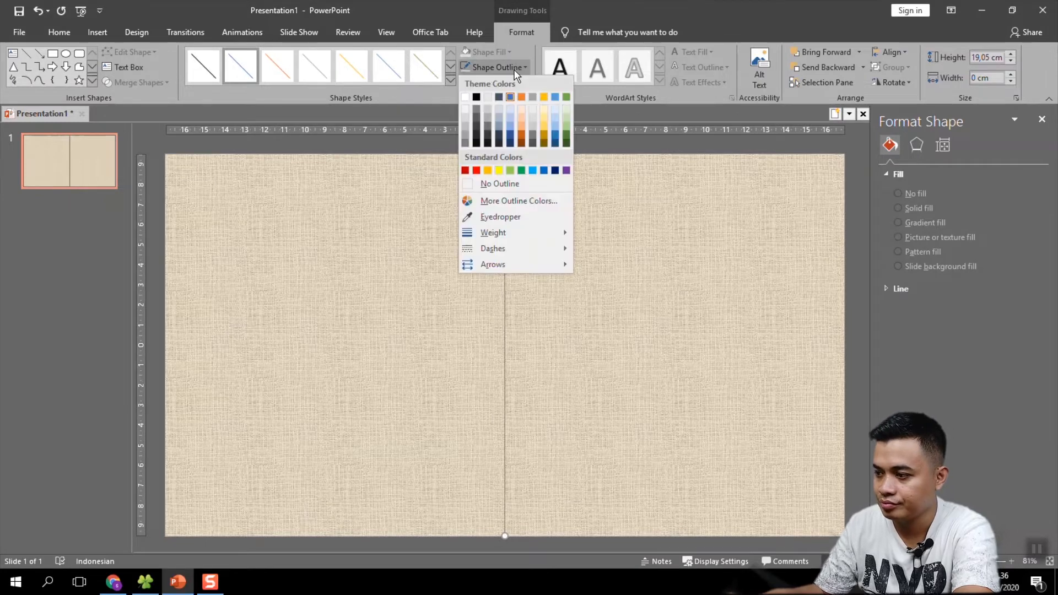
{"action": "mouse_move", "coordinate": [524, 235]}
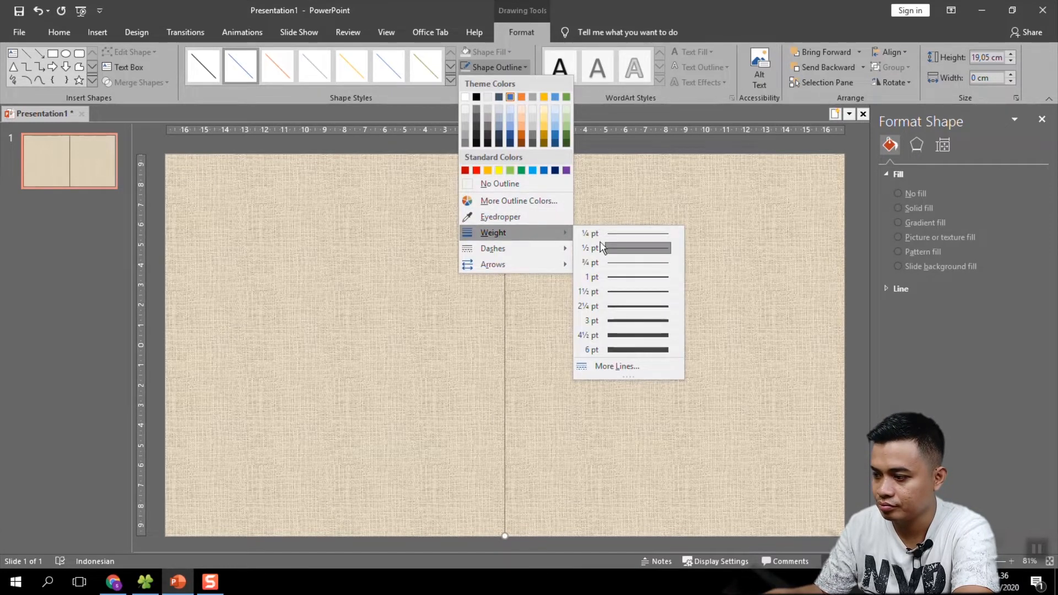
{"action": "left_click", "coordinate": [628, 322]}
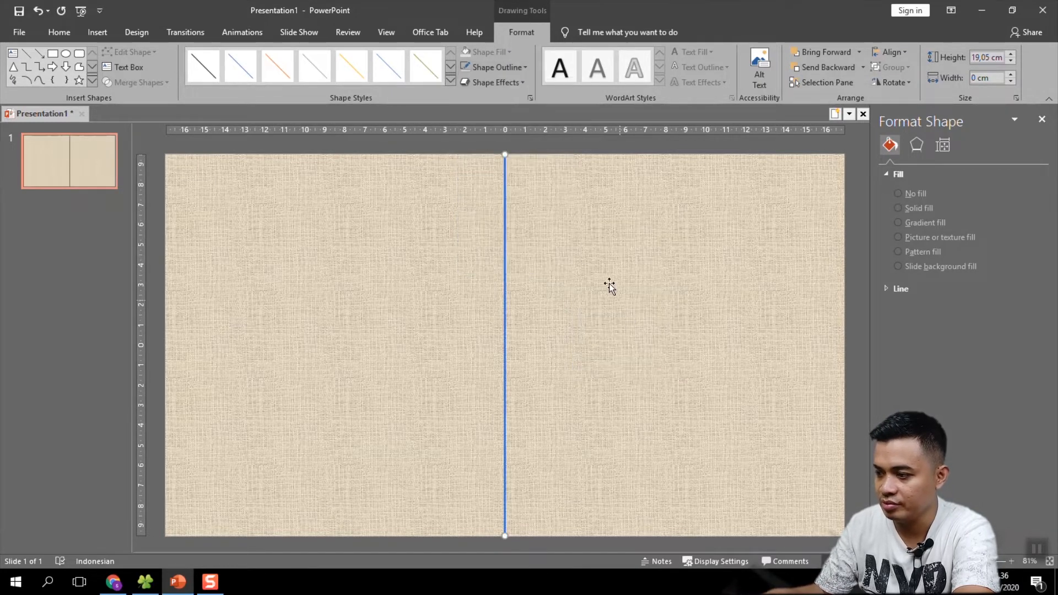
- Group the centre line with the textured rectangle on the right half of the slide
{"action": "left_click", "coordinate": [553, 218], "text": "shift"}
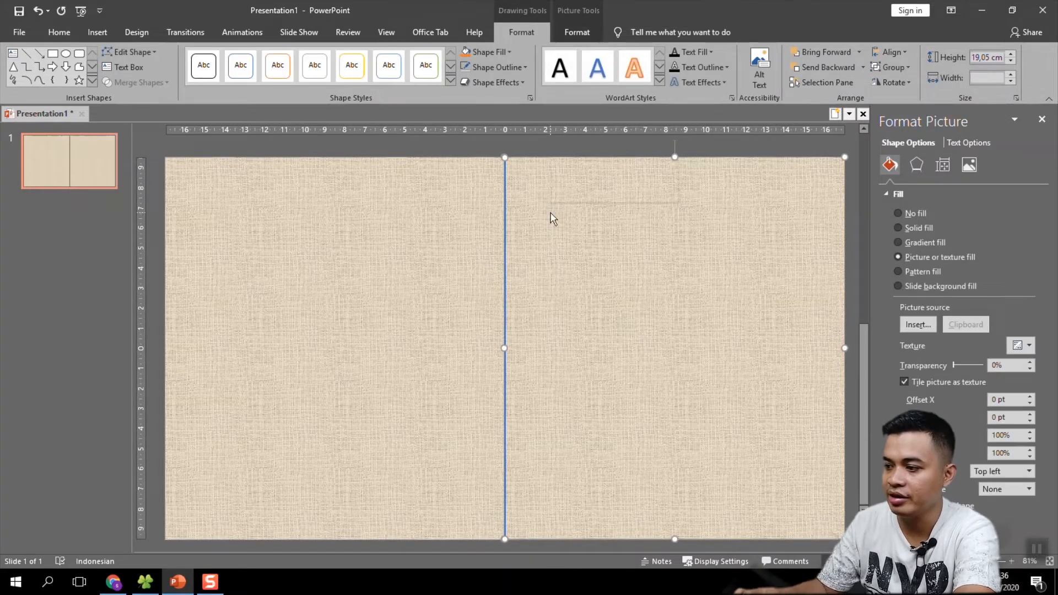
{"action": "right_click", "coordinate": [551, 214]}
{"action": "mouse_move", "coordinate": [618, 285]}
{"action": "left_click", "coordinate": [666, 288]}
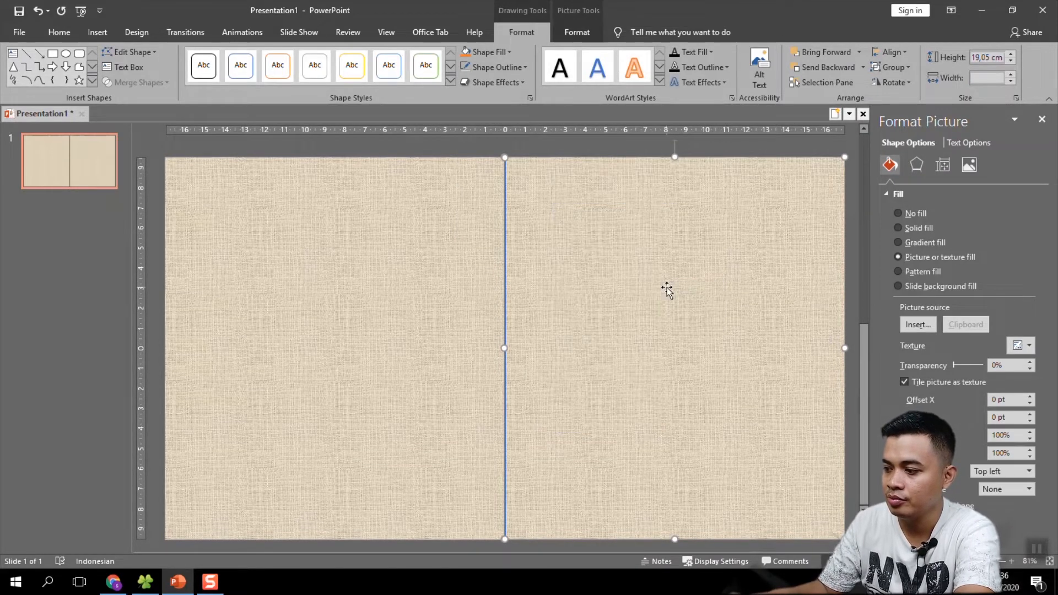
{"action": "left_click", "coordinate": [520, 141]}
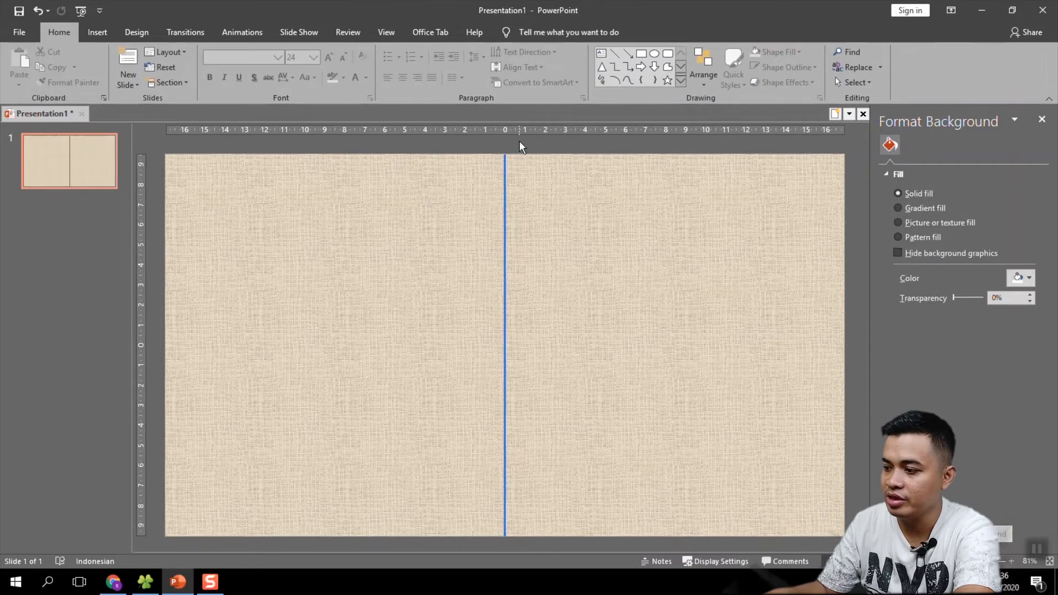
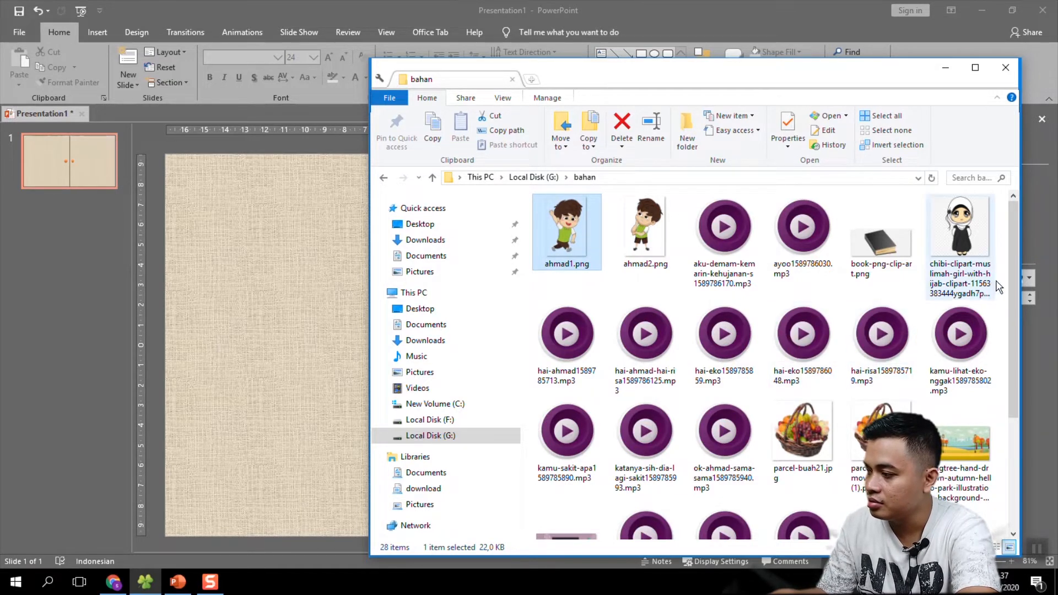
- Add the autumn park background picture from the bahan folder and enlarge it to cover the whole slide, 19.05 by 33.87 cm
{"action": "left_click", "coordinate": [1006, 308]}
{"action": "left_click_drag", "start_coordinate": [1017, 298], "coordinate": [1019, 411]}
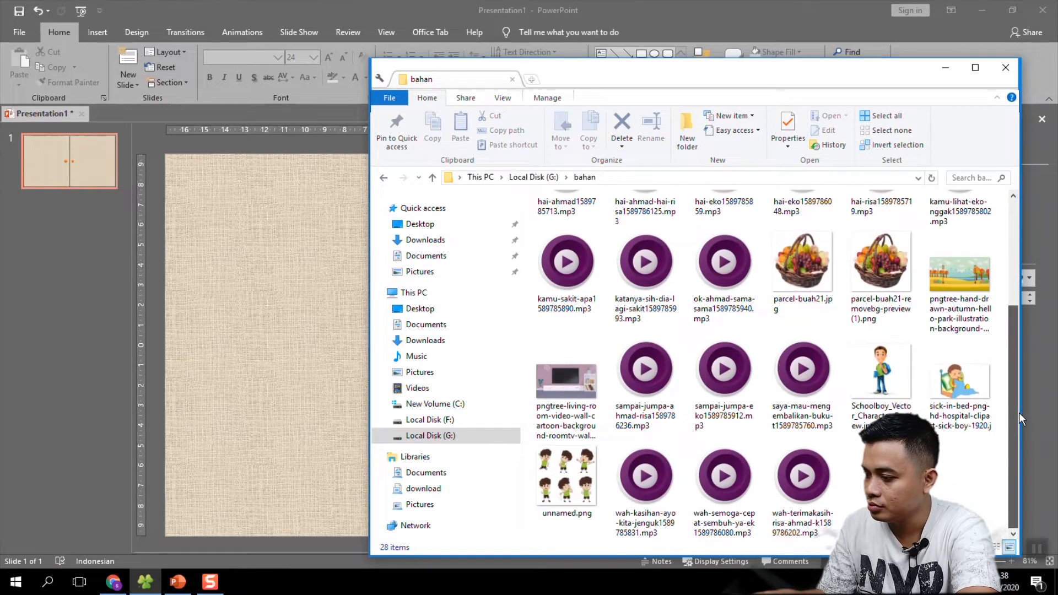
{"action": "left_click_drag", "start_coordinate": [1014, 408], "coordinate": [1009, 308]}
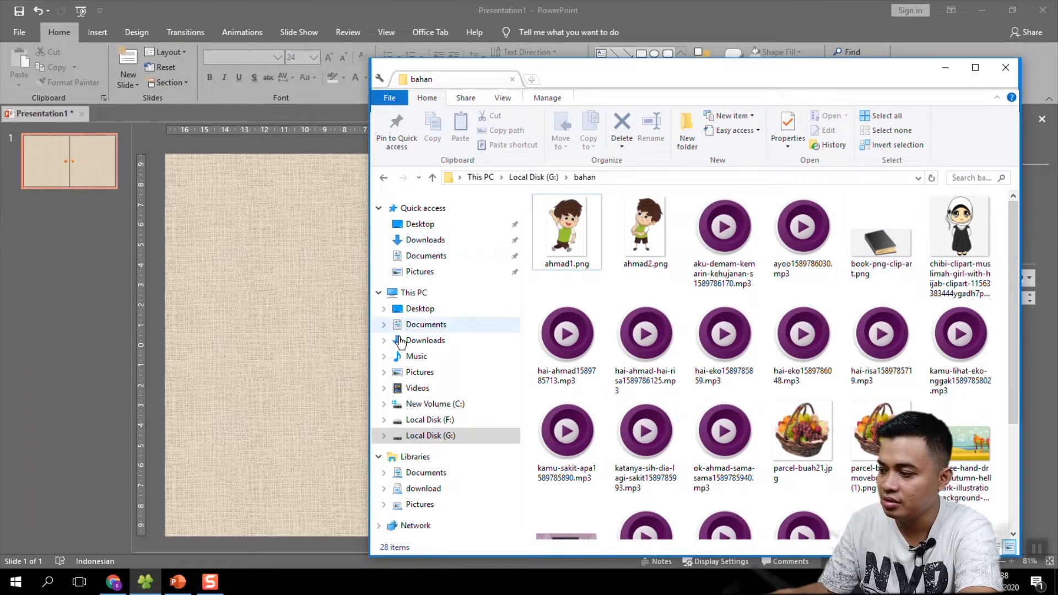
{"action": "left_click", "coordinate": [972, 450]}
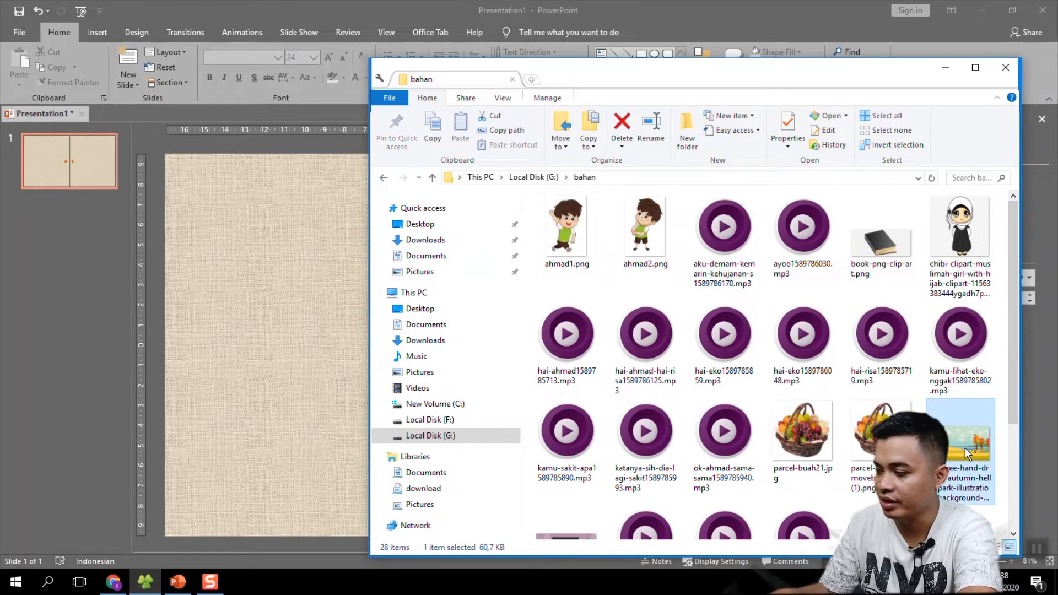
{"action": "left_click_drag", "start_coordinate": [964, 448], "coordinate": [220, 342]}
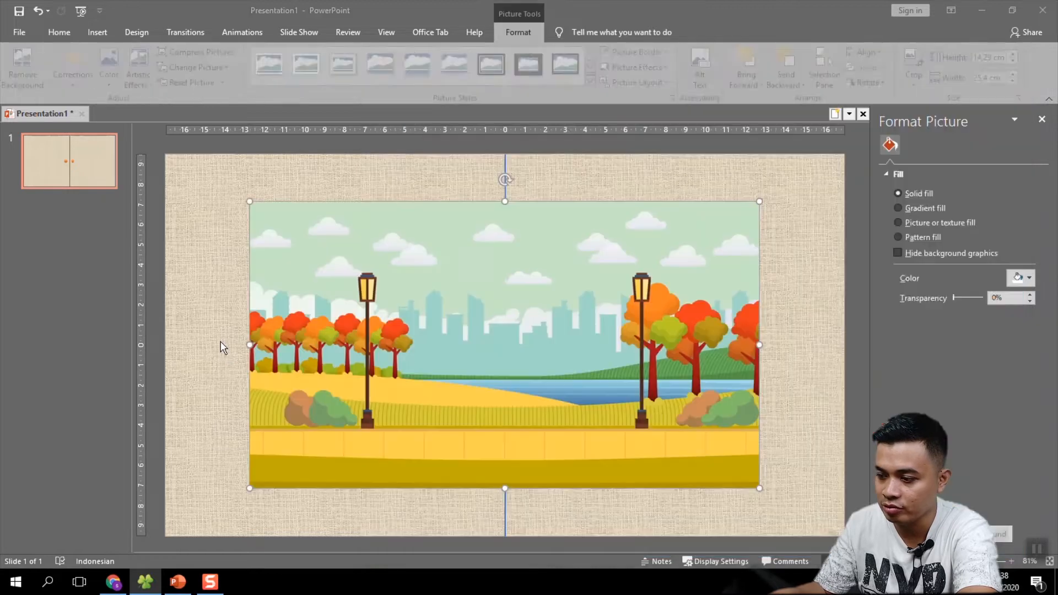
{"action": "left_click_drag", "start_coordinate": [354, 299], "coordinate": [335, 290]}
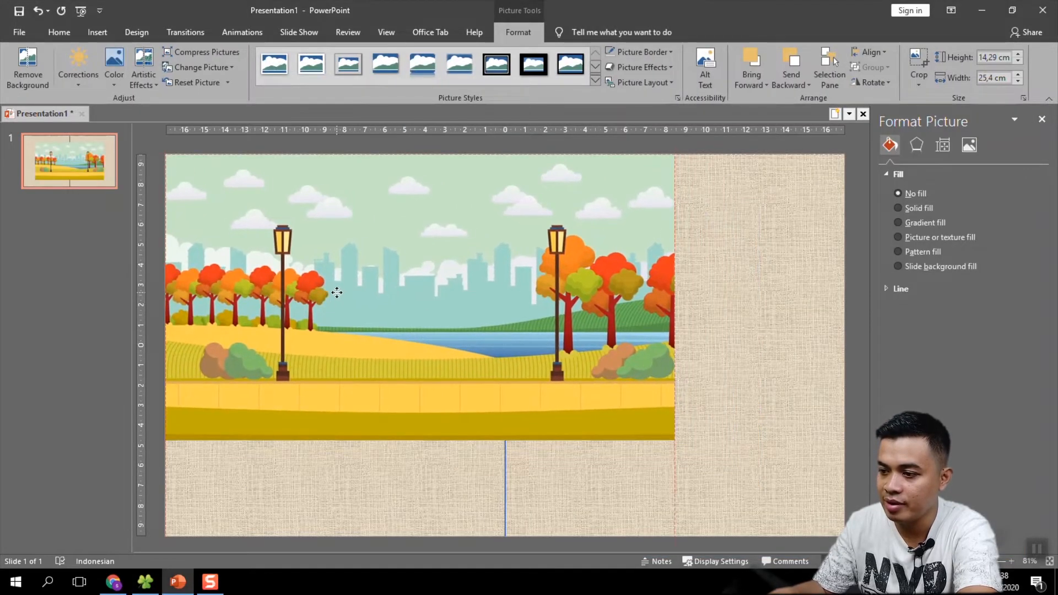
{"action": "left_click_drag", "start_coordinate": [673, 447], "coordinate": [843, 537]}
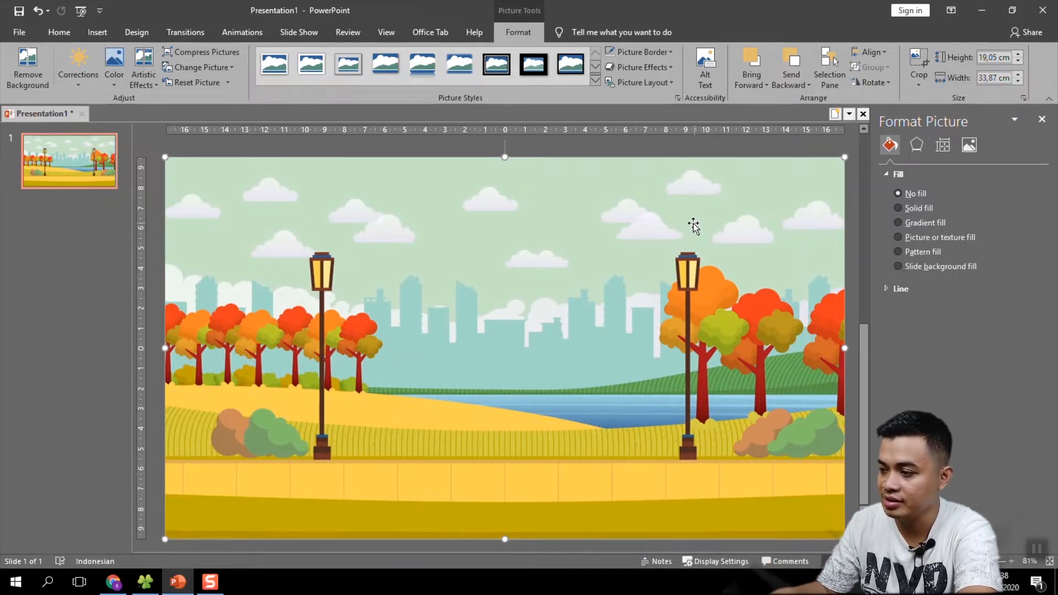
{"action": "left_click", "coordinate": [601, 149]}
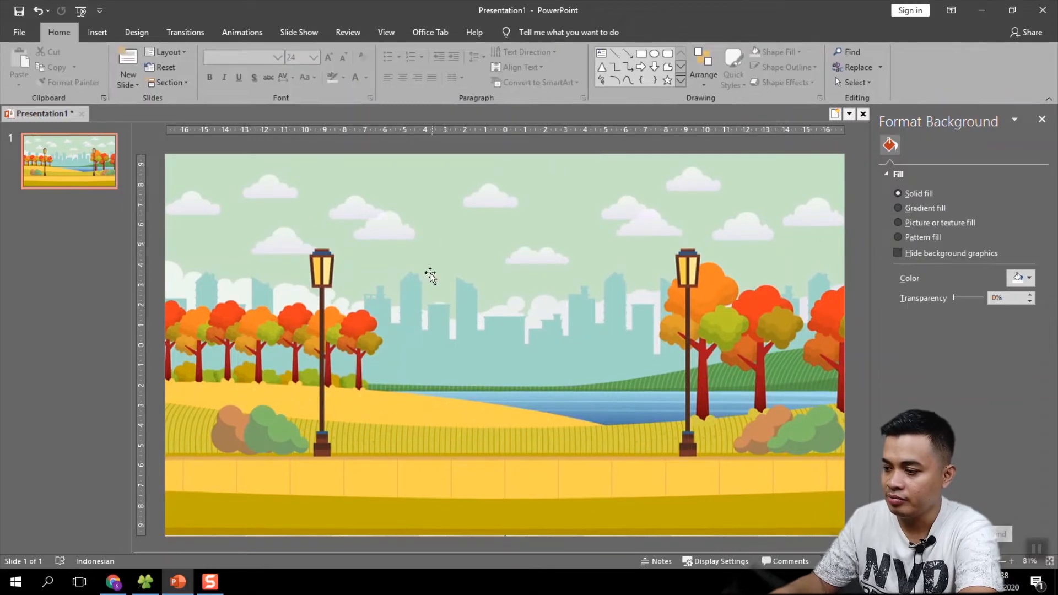
- Add ahmad1.png from the bahan folder to the slide and place the boy on the park path, slightly left of centre
{"action": "left_click", "coordinate": [145, 581]}
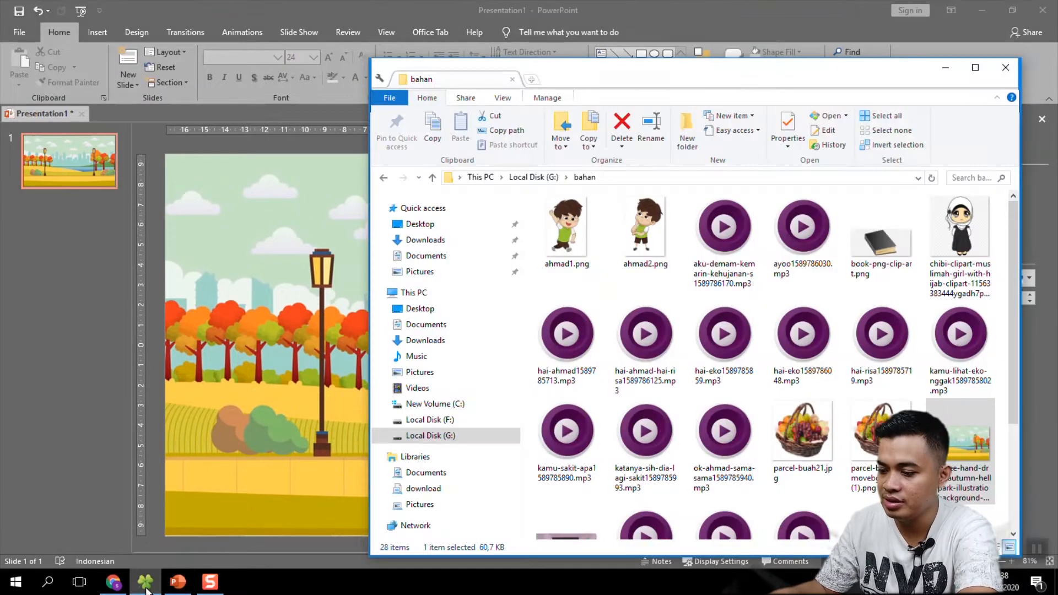
{"action": "left_click_drag", "start_coordinate": [580, 245], "coordinate": [317, 363]}
{"action": "left_click_drag", "start_coordinate": [510, 350], "coordinate": [446, 430]}
{"action": "left_click", "coordinate": [419, 145]}
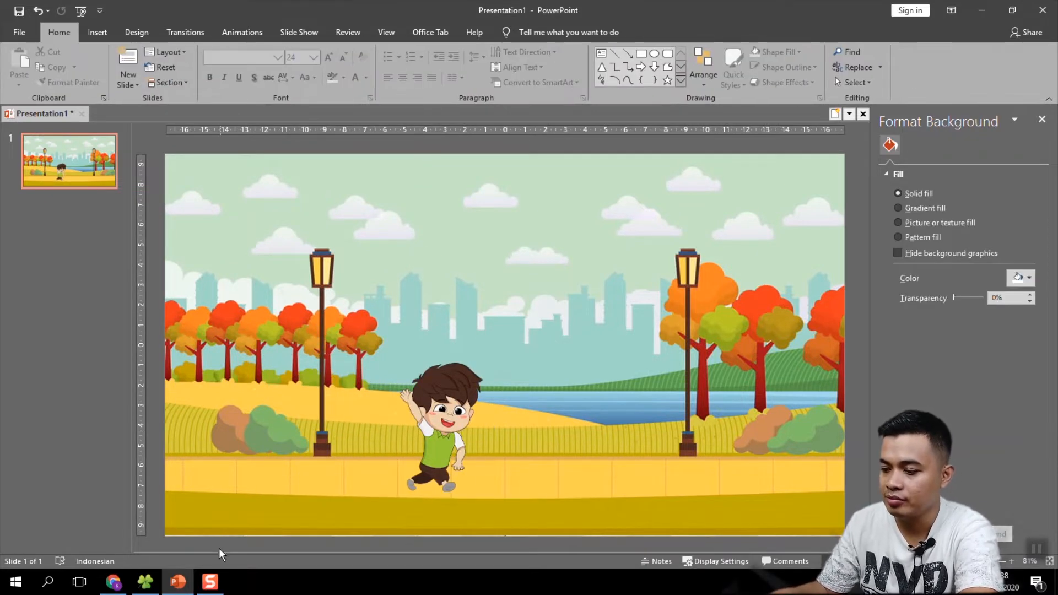
- Try to add the chibi hijab girl picture from the bahan folder to the slide
{"action": "left_click", "coordinate": [145, 581]}
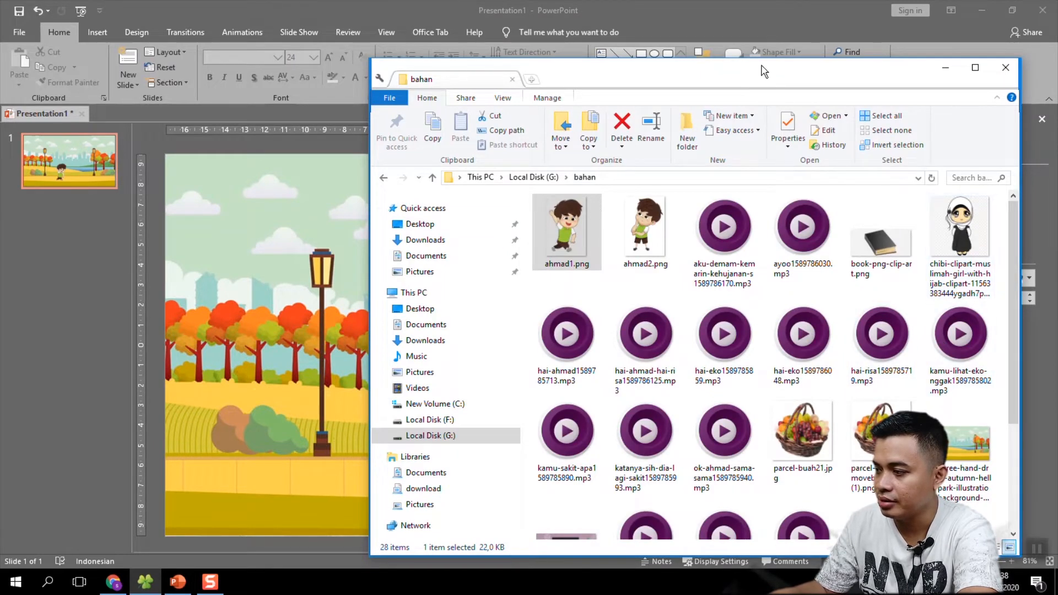
{"action": "left_click_drag", "start_coordinate": [371, 304], "coordinate": [429, 298]}
{"action": "left_click_drag", "start_coordinate": [624, 325], "coordinate": [393, 336]}
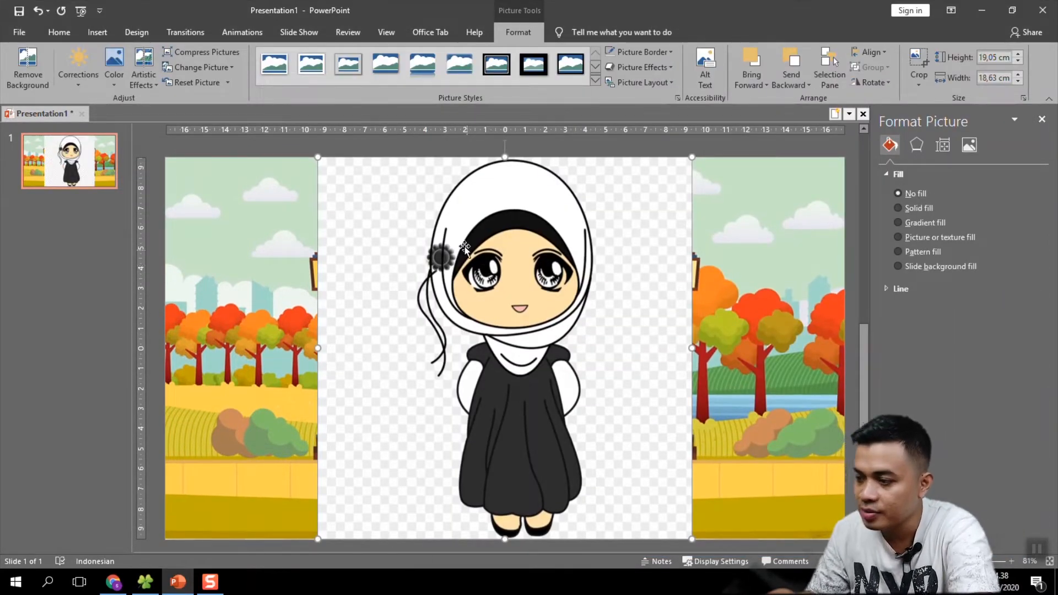
{"action": "left_click", "coordinate": [417, 154]}
{"action": "left_click", "coordinate": [417, 173]}
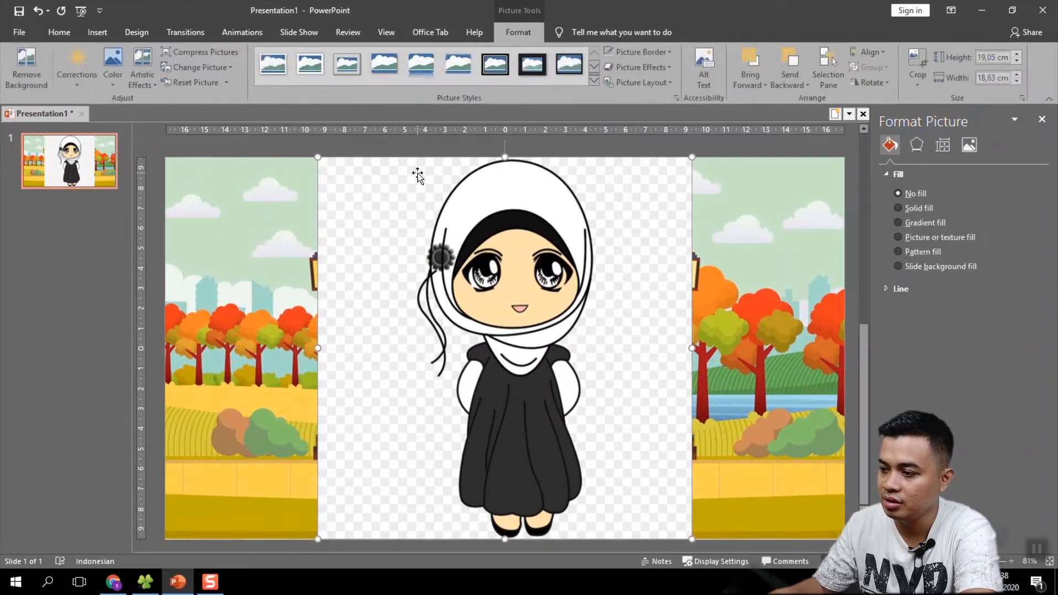
{"action": "key", "text": "Delete"}
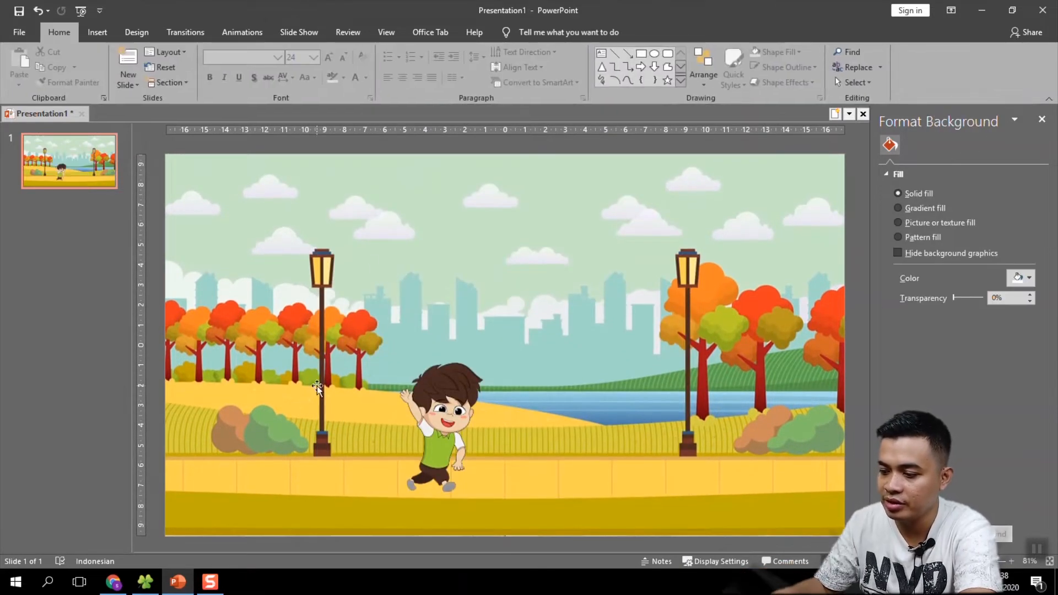
- Switch to remove.bg in the browser, upload the chibi hijab girl picture from the bahan folder, and review the background removal
{"action": "left_click", "coordinate": [120, 587]}
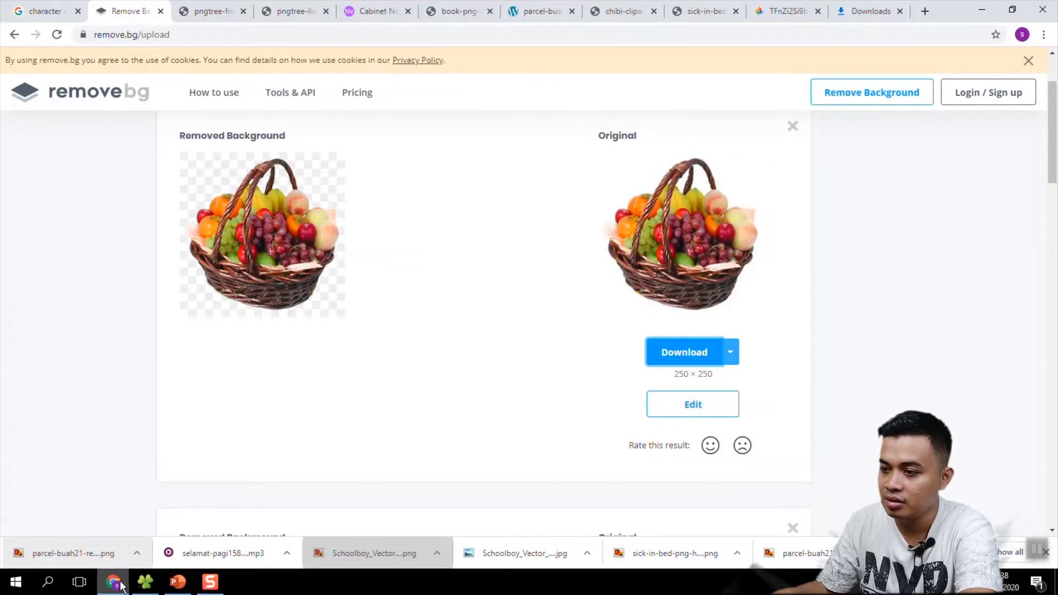
{"action": "scroll", "coordinate": [417, 258], "scroll_direction": "up", "scroll_amount": 2}
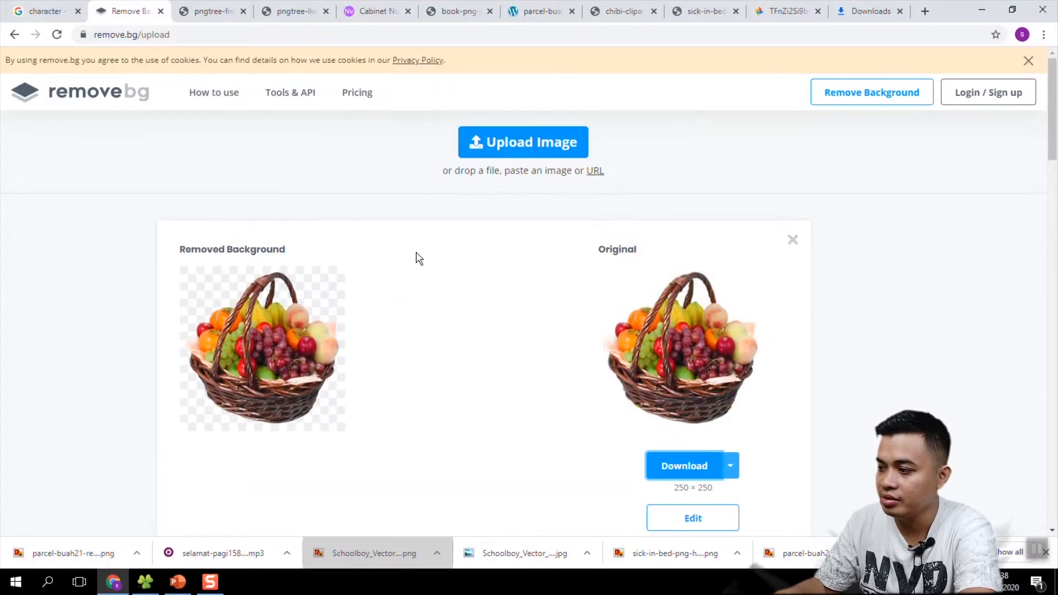
{"action": "left_click", "coordinate": [559, 155]}
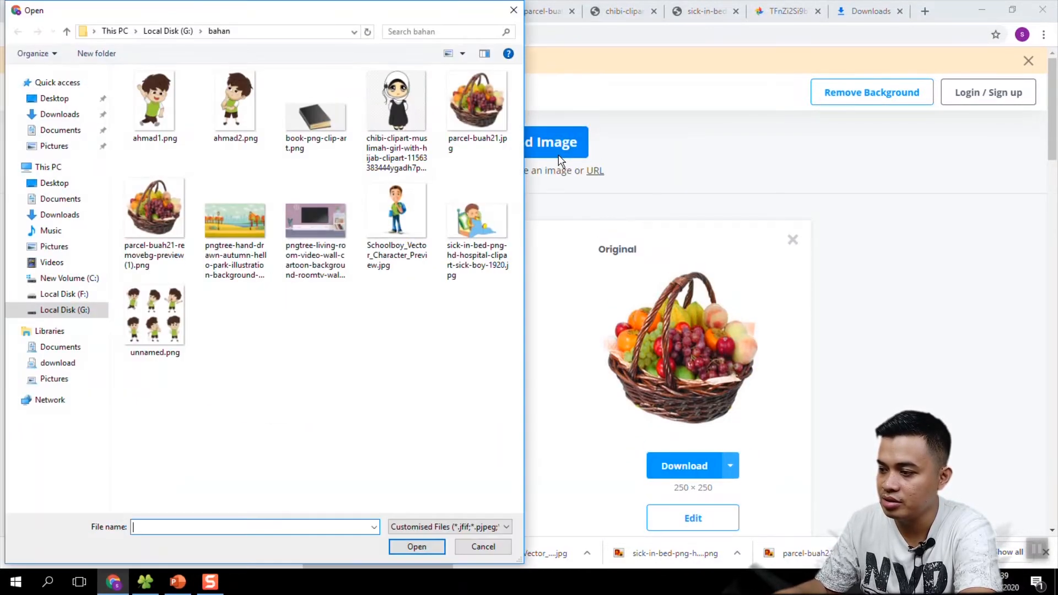
{"action": "double_click", "coordinate": [397, 110]}
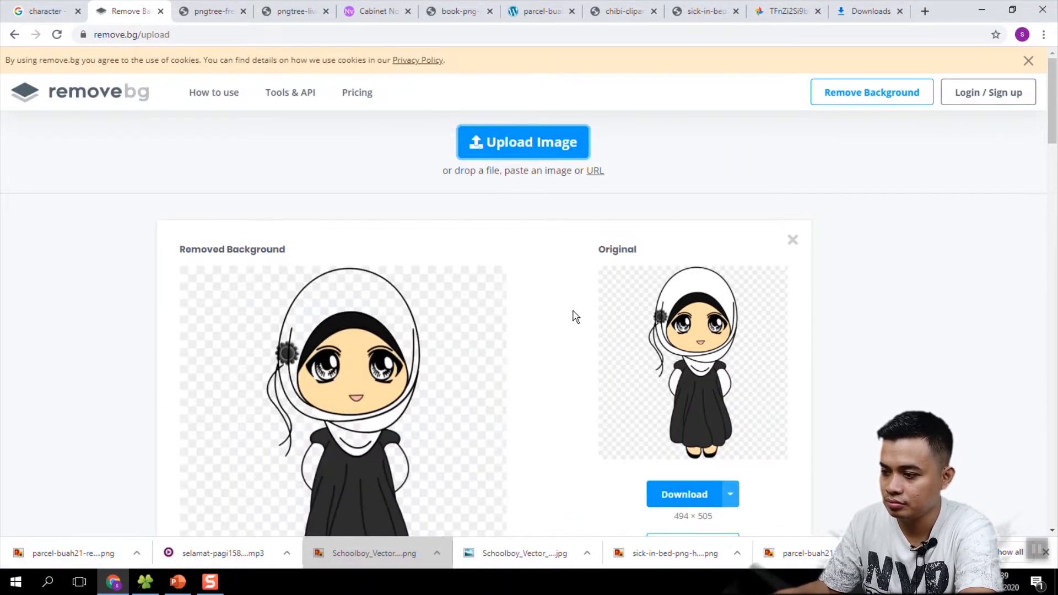
{"action": "scroll", "coordinate": [418, 332], "scroll_direction": "down", "scroll_amount": 3}
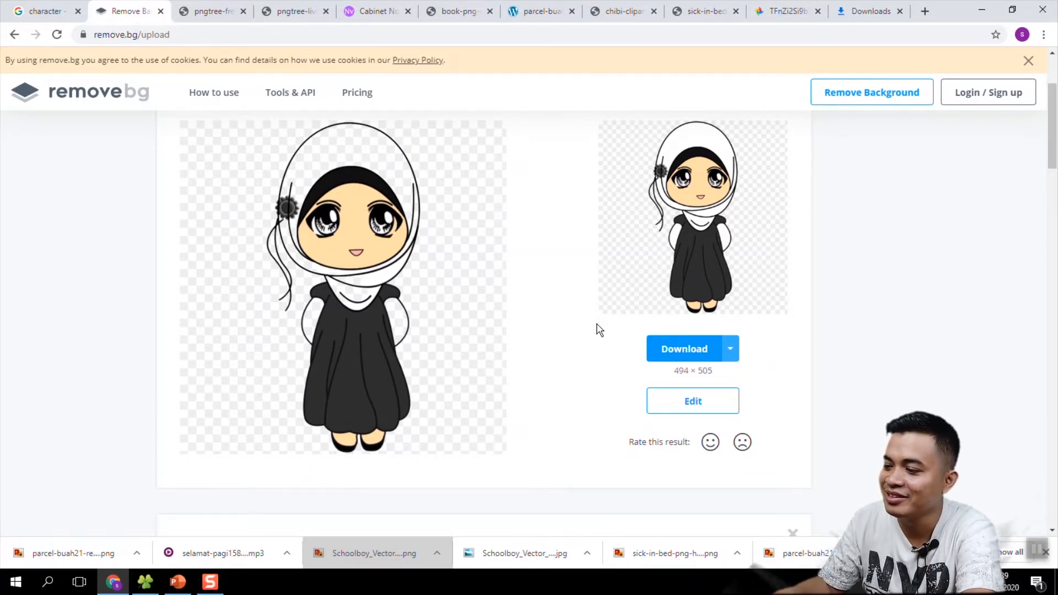
{"action": "scroll", "coordinate": [599, 329], "scroll_direction": "up", "scroll_amount": 3}
{"action": "scroll", "coordinate": [600, 329], "scroll_direction": "down", "scroll_amount": 7}
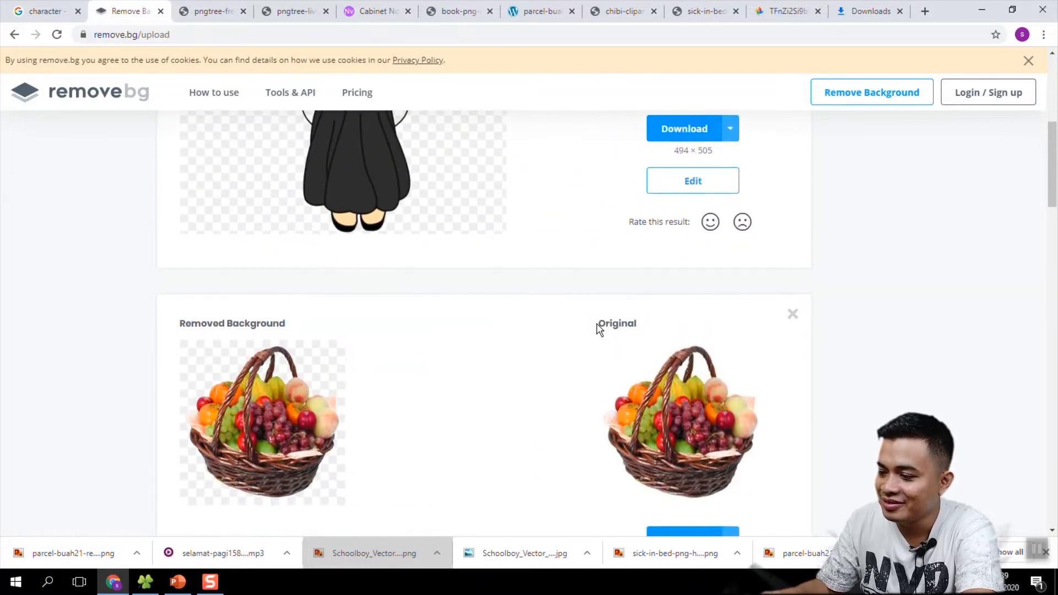
{"action": "scroll", "coordinate": [600, 330], "scroll_direction": "up", "scroll_amount": 4}
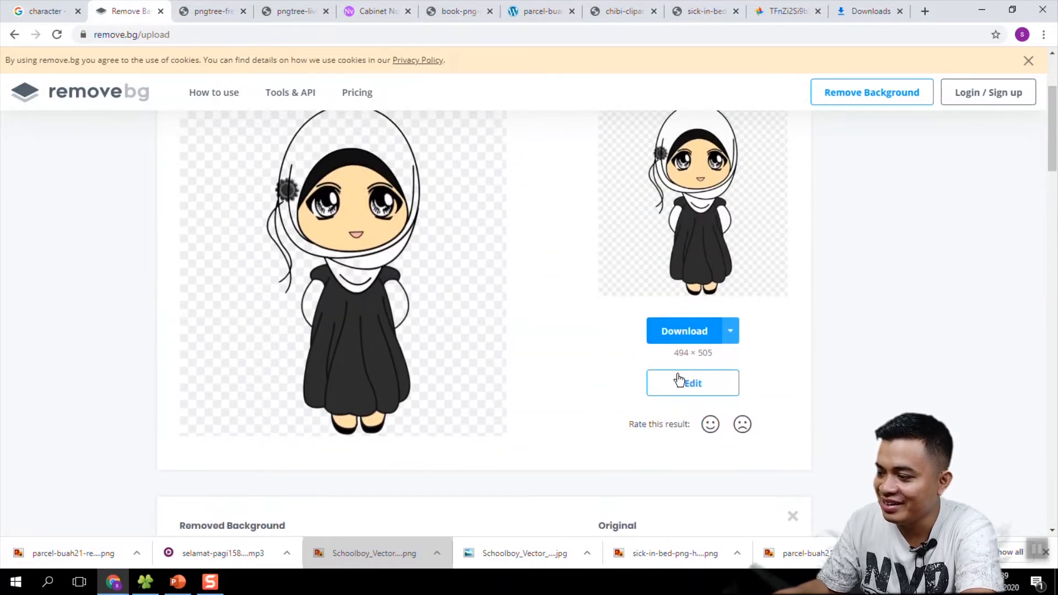
- Open the girl's cutout for editing and restore the erased white areas of her headscarf
{"action": "left_click", "coordinate": [693, 393]}
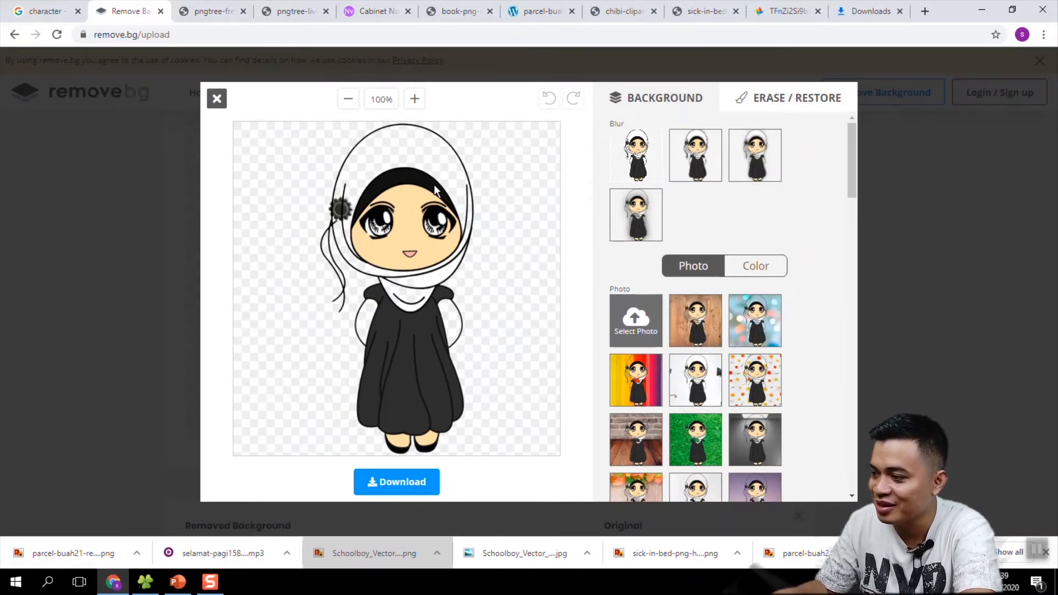
{"action": "left_click", "coordinate": [782, 103]}
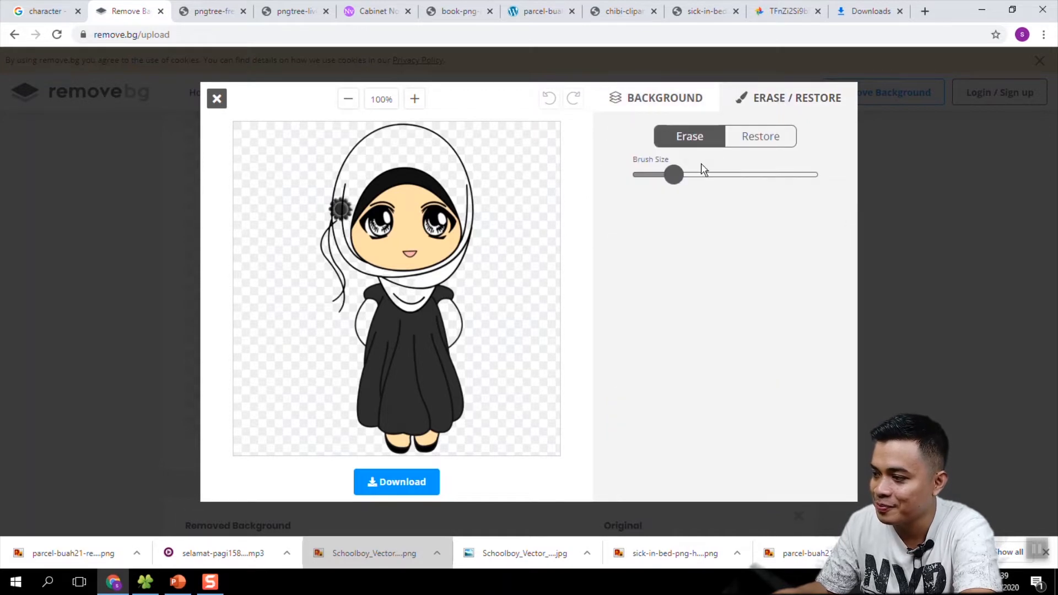
{"action": "left_click", "coordinate": [747, 139]}
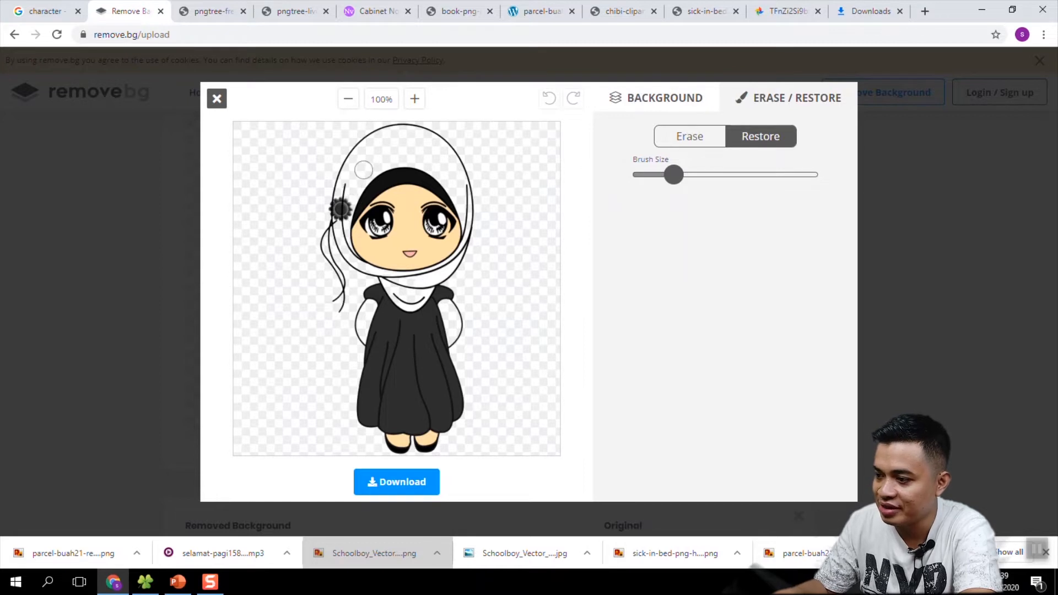
{"action": "left_click_drag", "start_coordinate": [374, 166], "coordinate": [376, 169]}
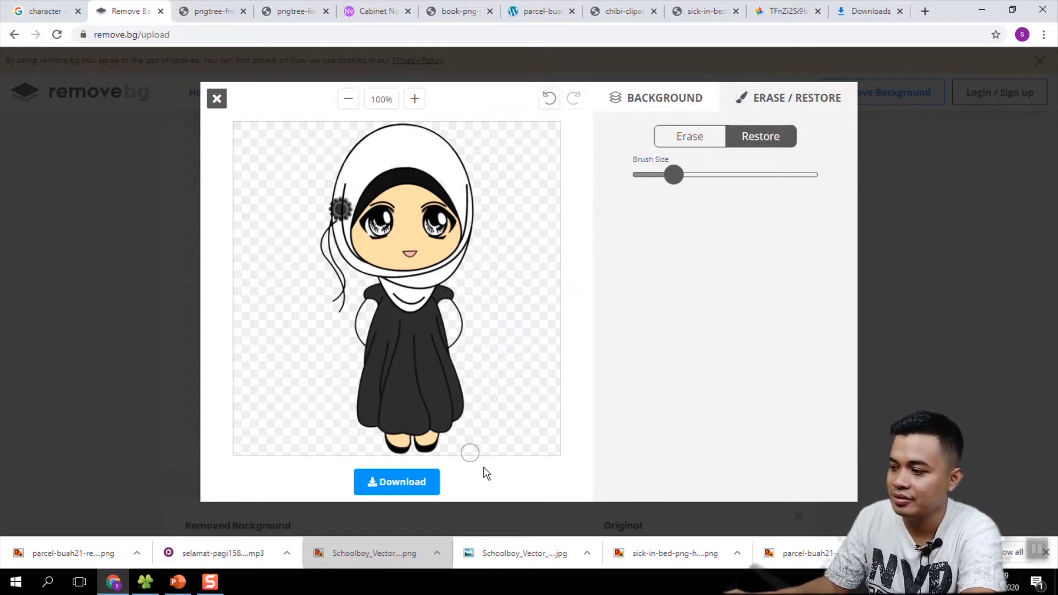
- Download the edited girl cutout and check the saved image in the image viewer
{"action": "left_click", "coordinate": [420, 483]}
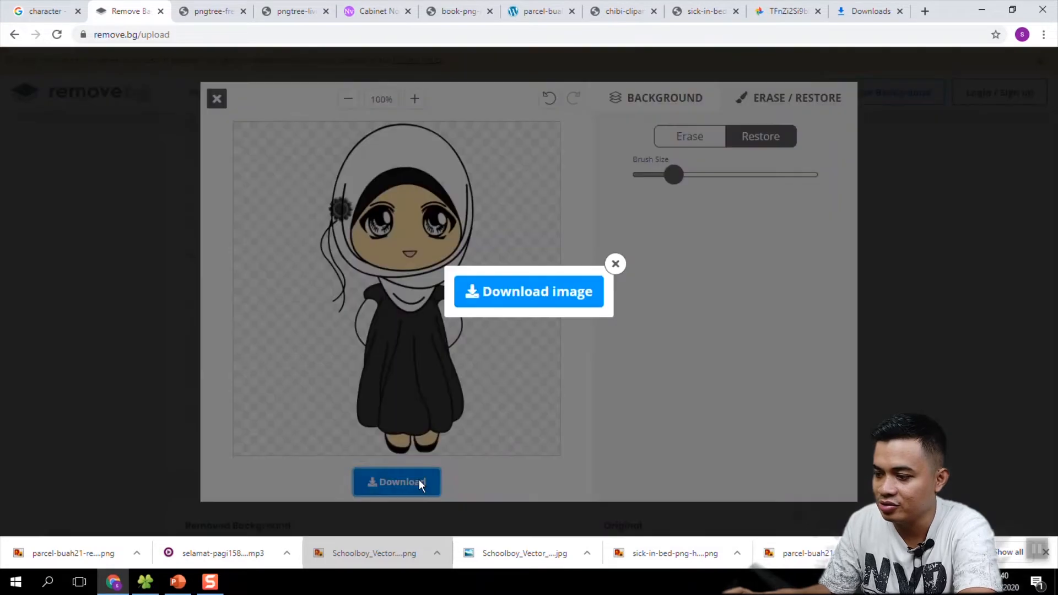
{"action": "left_click", "coordinate": [541, 298]}
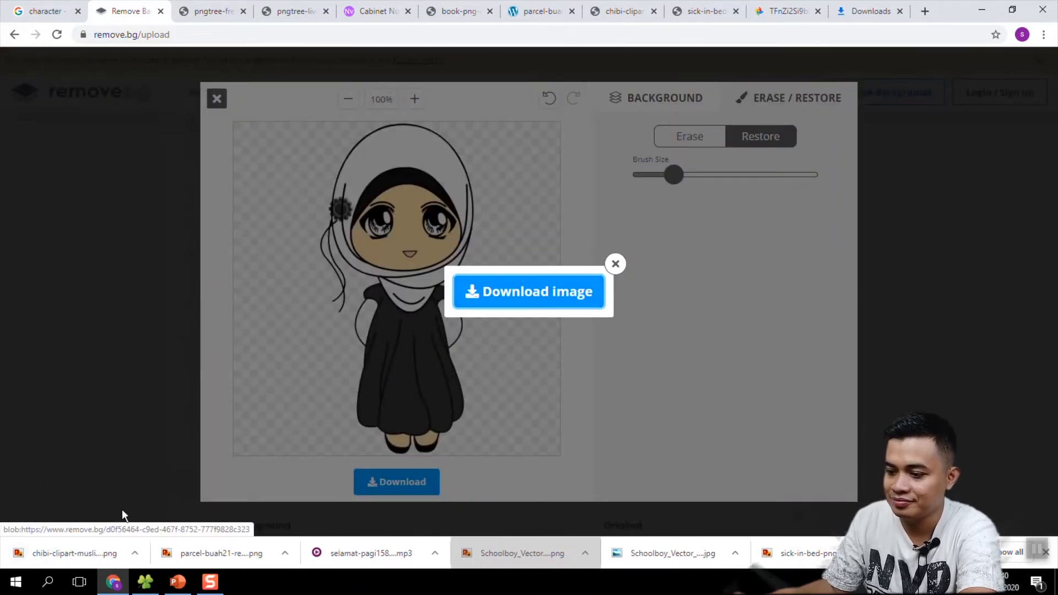
{"action": "left_click", "coordinate": [85, 553]}
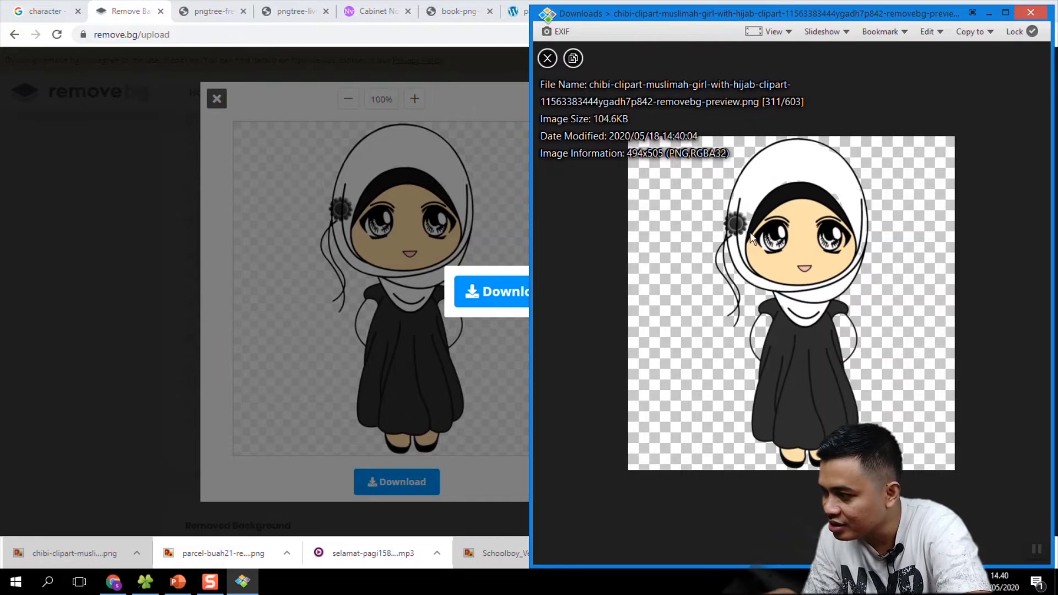
{"action": "left_click", "coordinate": [1031, 13]}
- Return to the cutout editor, restore the girl's white sleeves, and download the corrected image
{"action": "left_click", "coordinate": [616, 264]}
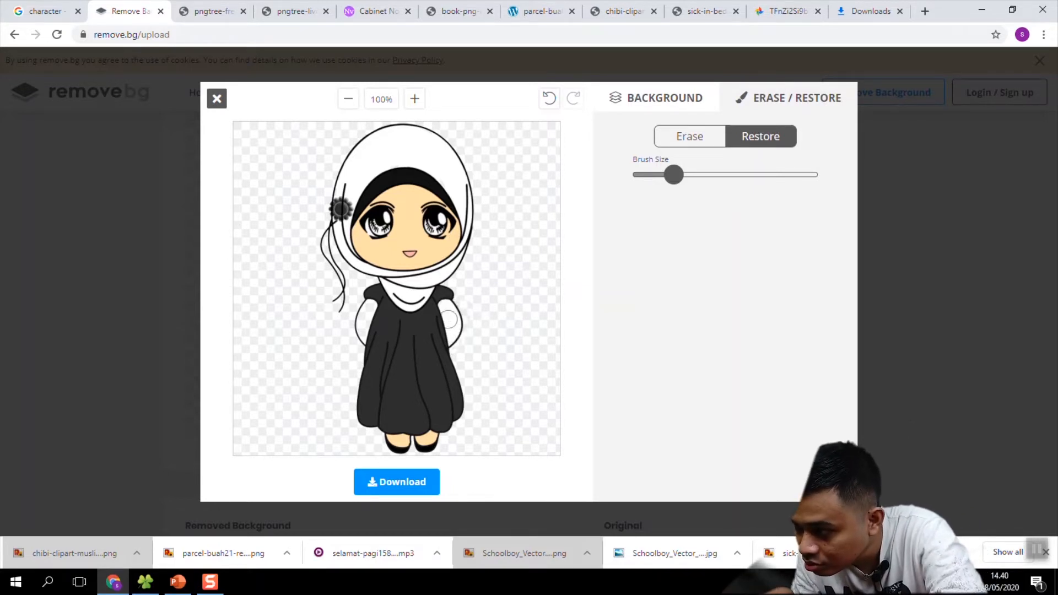
{"action": "left_click", "coordinate": [548, 99]}
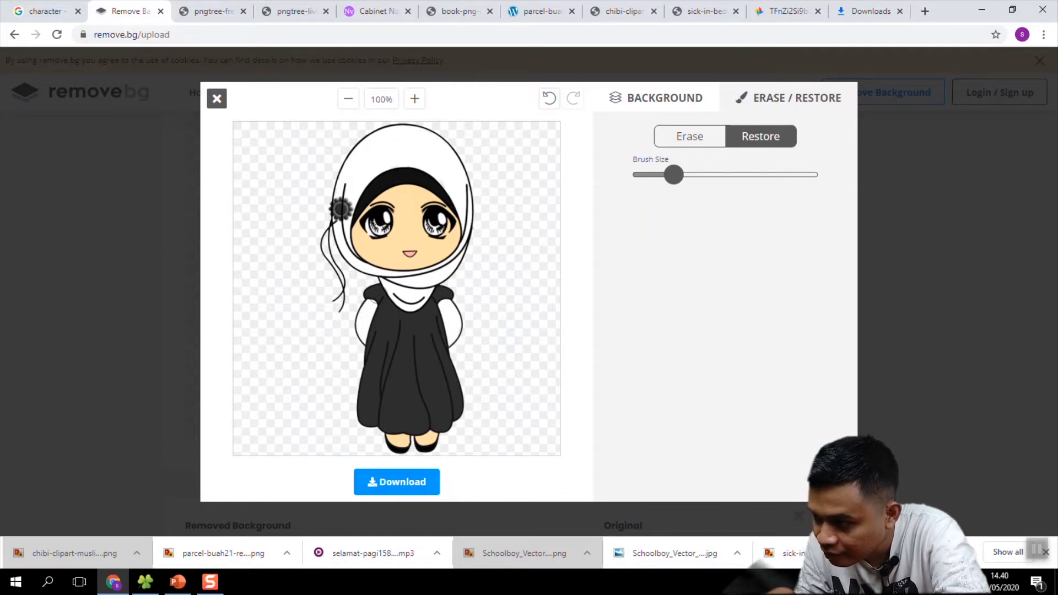
{"action": "left_click", "coordinate": [399, 482]}
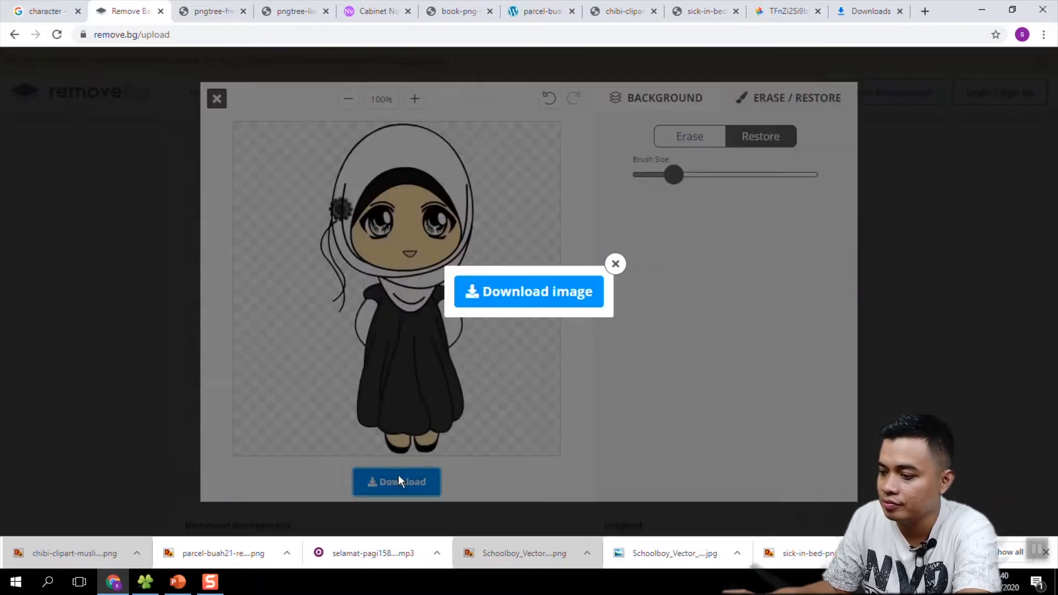
{"action": "left_click", "coordinate": [533, 297]}
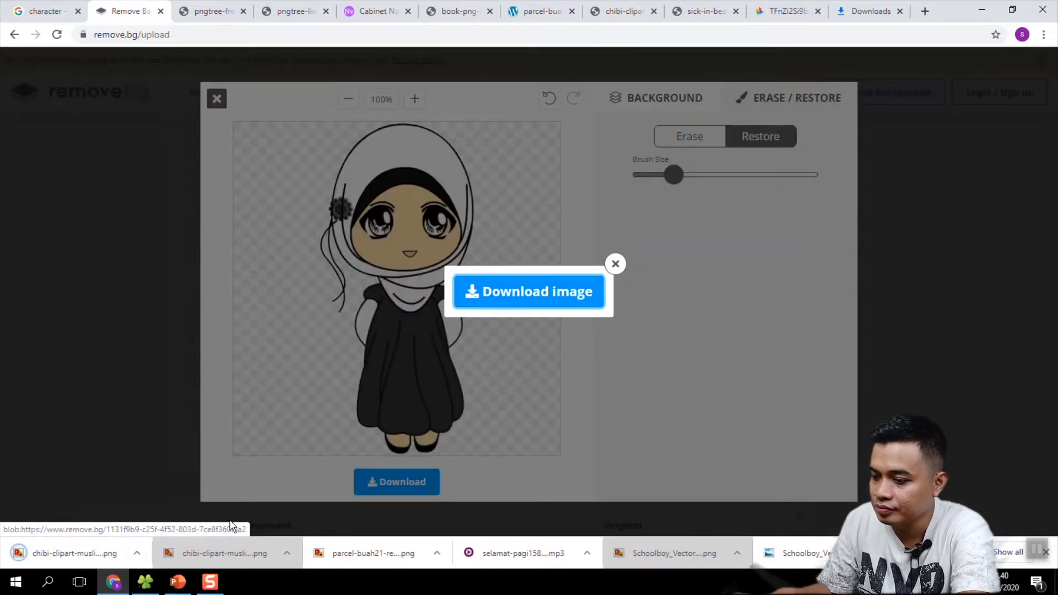
- Check the corrected girl cutout in the image viewer, close it, and copy the downloaded file into the bahan folder
{"action": "left_click", "coordinate": [98, 554]}
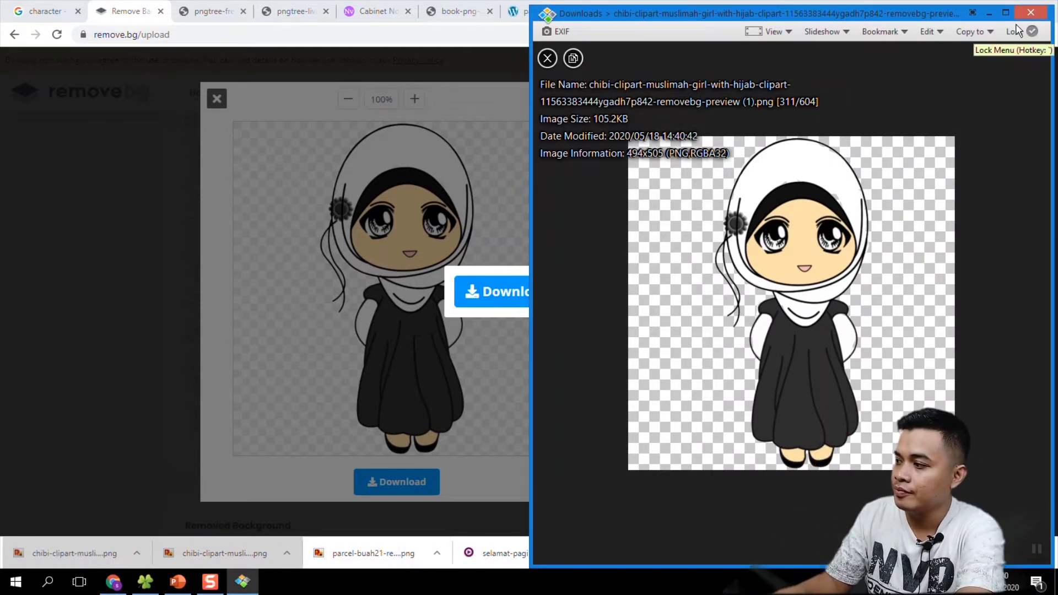
{"action": "left_click", "coordinate": [1026, 11]}
{"action": "left_click", "coordinate": [141, 586]}
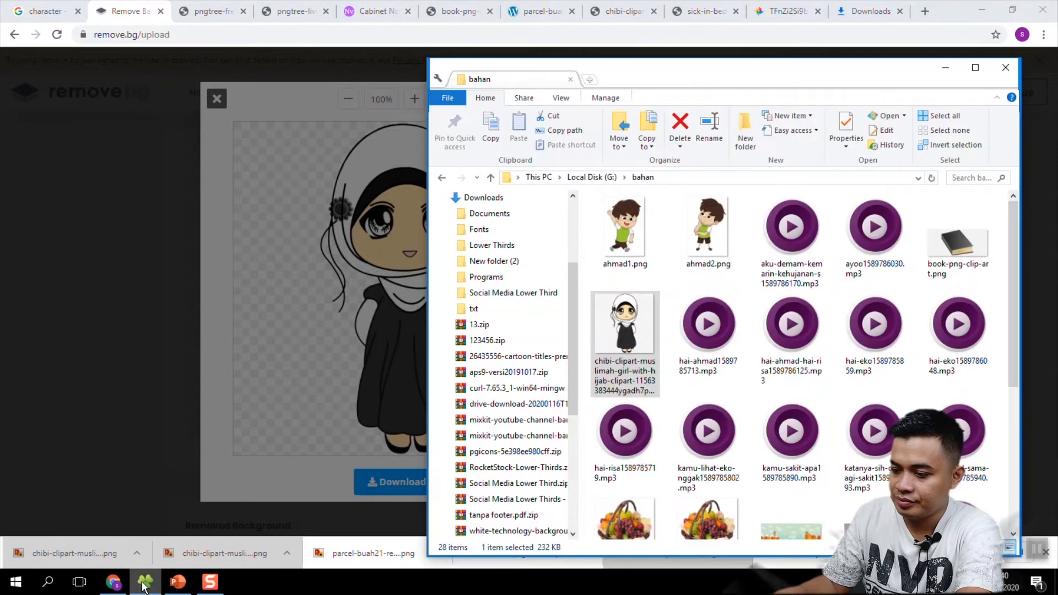
{"action": "left_click_drag", "start_coordinate": [83, 554], "coordinate": [700, 388]}
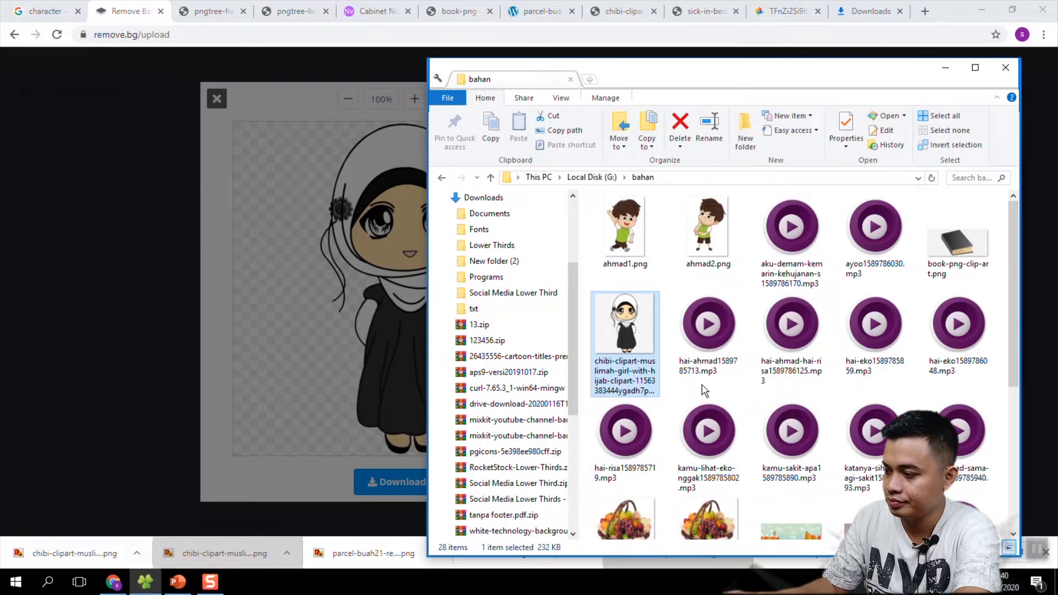
- Insert the girl cutout from the bahan folder into the park slide, scale it to about 7.27 × 7.11 cm, and stand it beside the boy
{"action": "left_click_drag", "start_coordinate": [703, 341], "coordinate": [493, 387]}
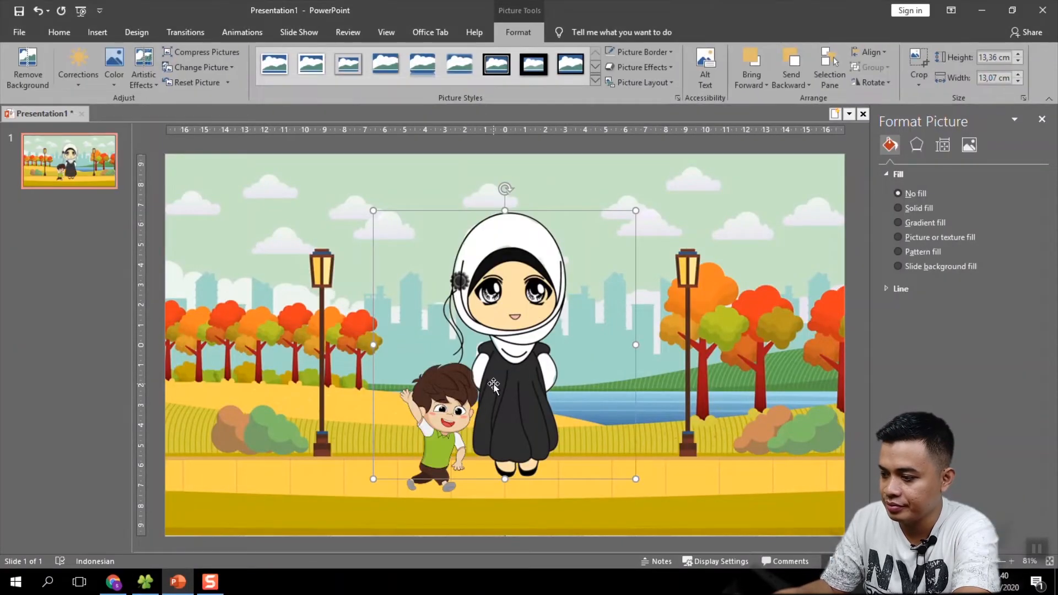
{"action": "left_click_drag", "start_coordinate": [372, 212], "coordinate": [522, 331]}
{"action": "left_click_drag", "start_coordinate": [567, 367], "coordinate": [584, 396]}
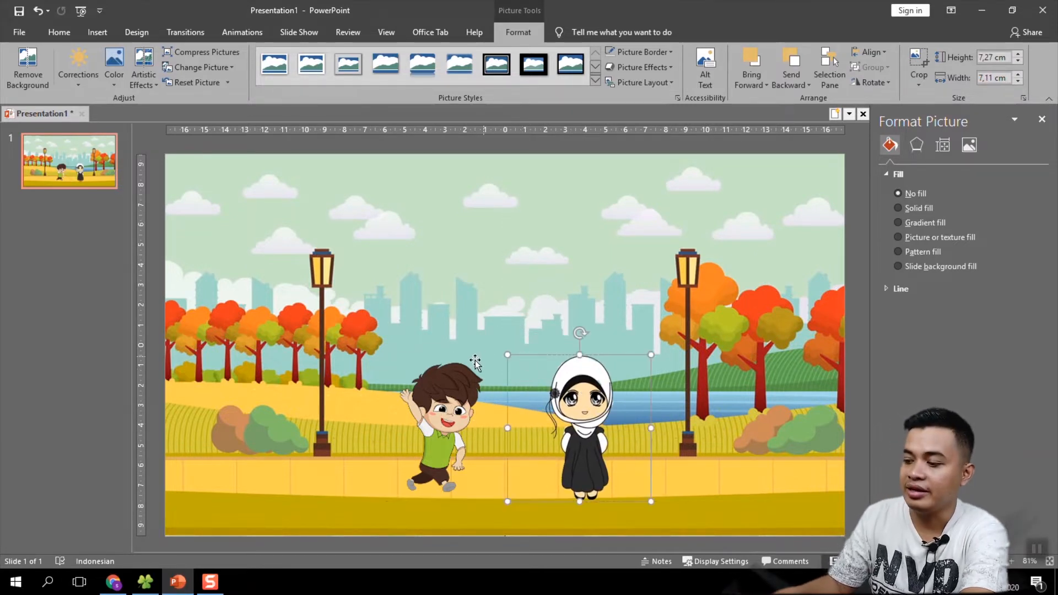
{"action": "left_click", "coordinate": [447, 398]}
{"action": "left_click", "coordinate": [604, 412]}
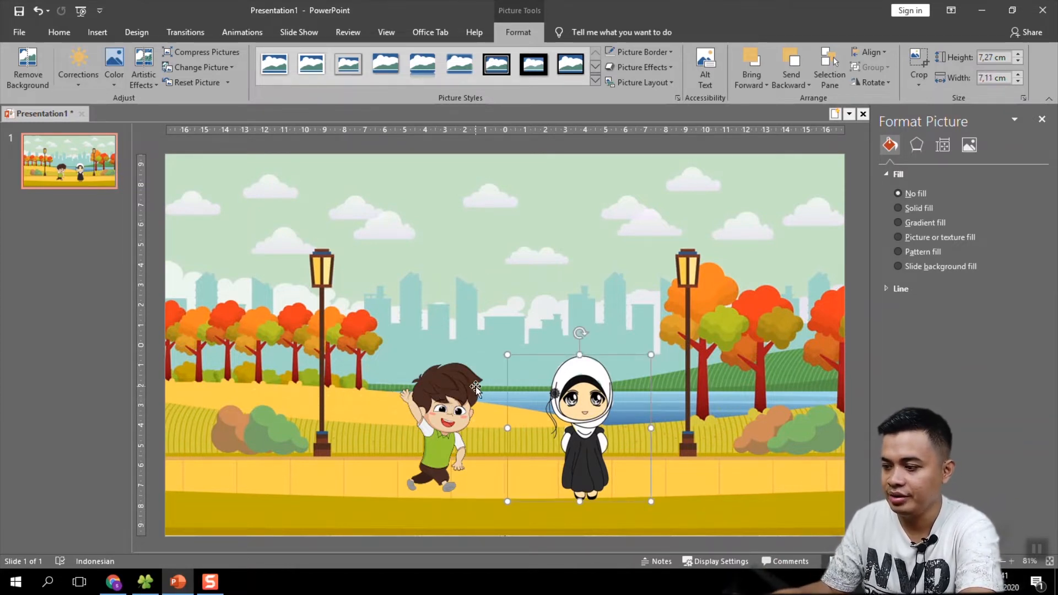
- Add a second slide after the park scene and delete its title and text placeholders
{"action": "left_click", "coordinate": [86, 226]}
{"action": "right_click", "coordinate": [87, 225]}
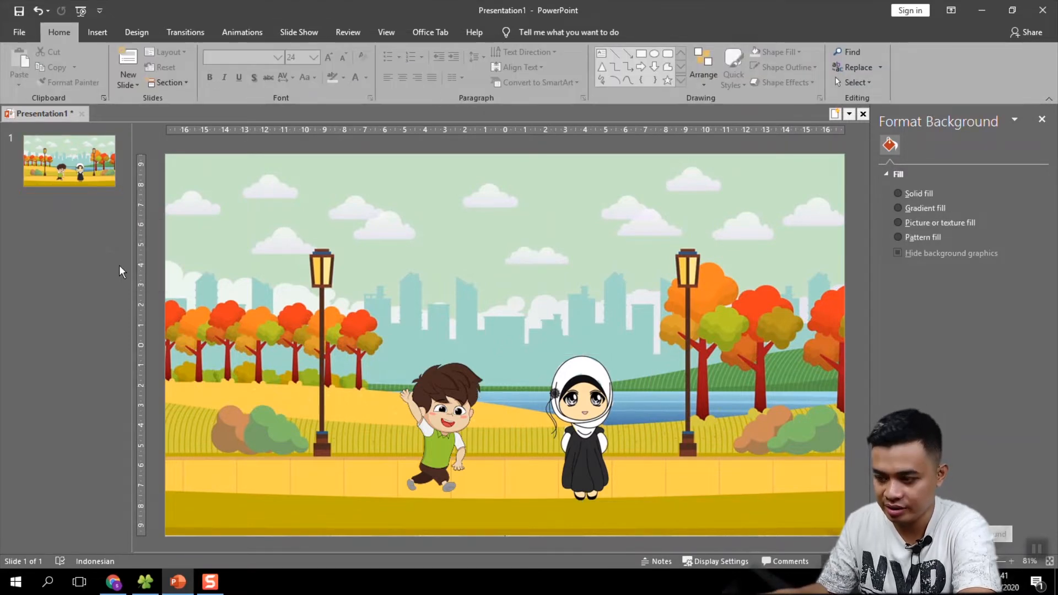
{"action": "left_click", "coordinate": [119, 266]}
{"action": "left_click", "coordinate": [266, 175]}
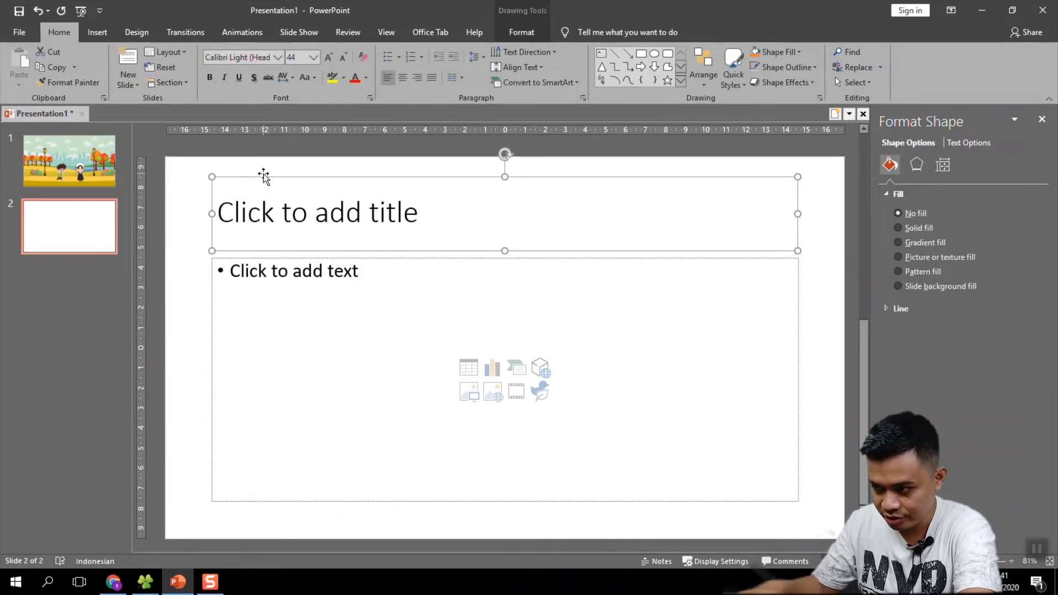
{"action": "key", "text": "Delete"}
{"action": "left_click", "coordinate": [320, 256]}
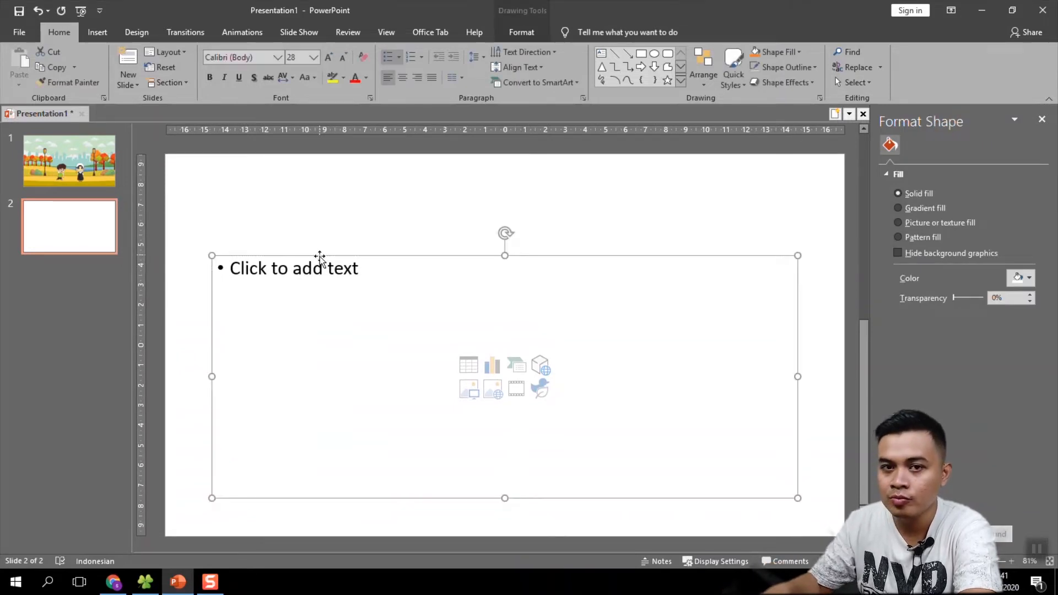
{"action": "key", "text": "Delete"}
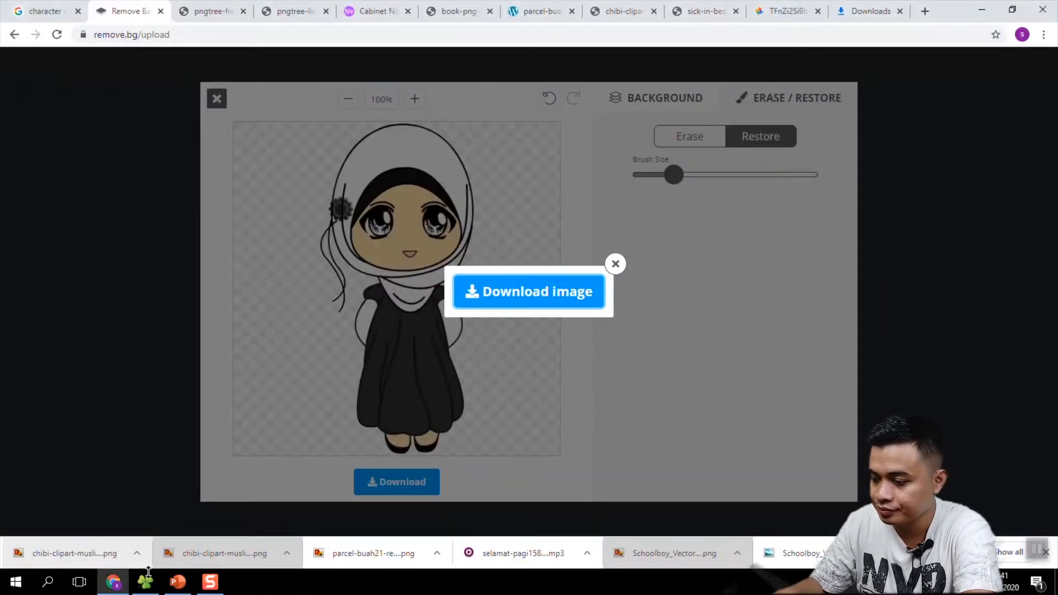
- Insert the pngtree living-room picture from the bahan folder on slide 2 and enlarge it to cover the whole slide, 19.05 × 33.87 cm
{"action": "left_click", "coordinate": [146, 583]}
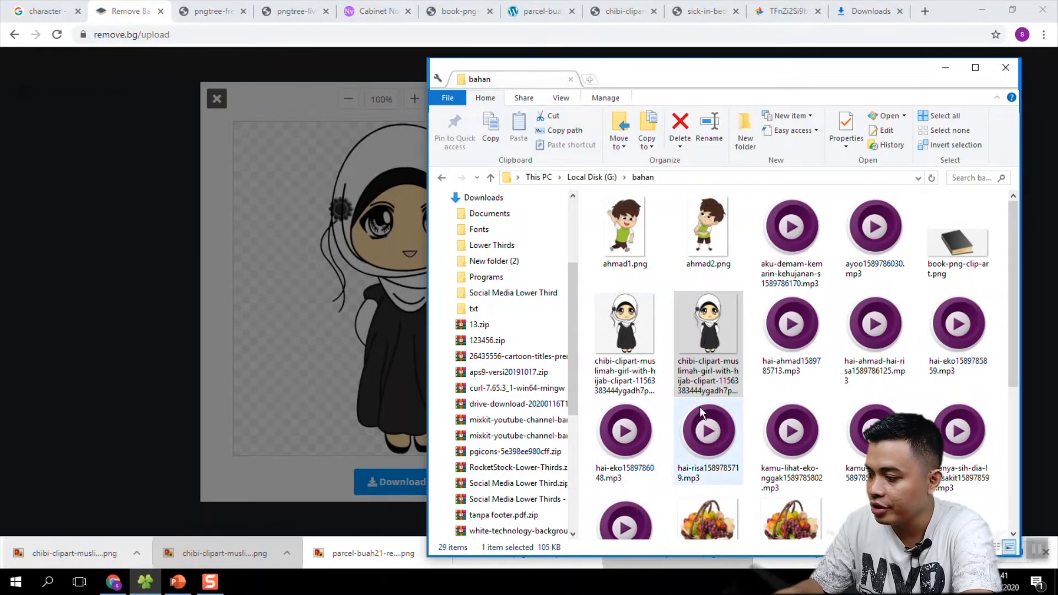
{"action": "scroll", "coordinate": [876, 380], "scroll_direction": "down", "scroll_amount": 3}
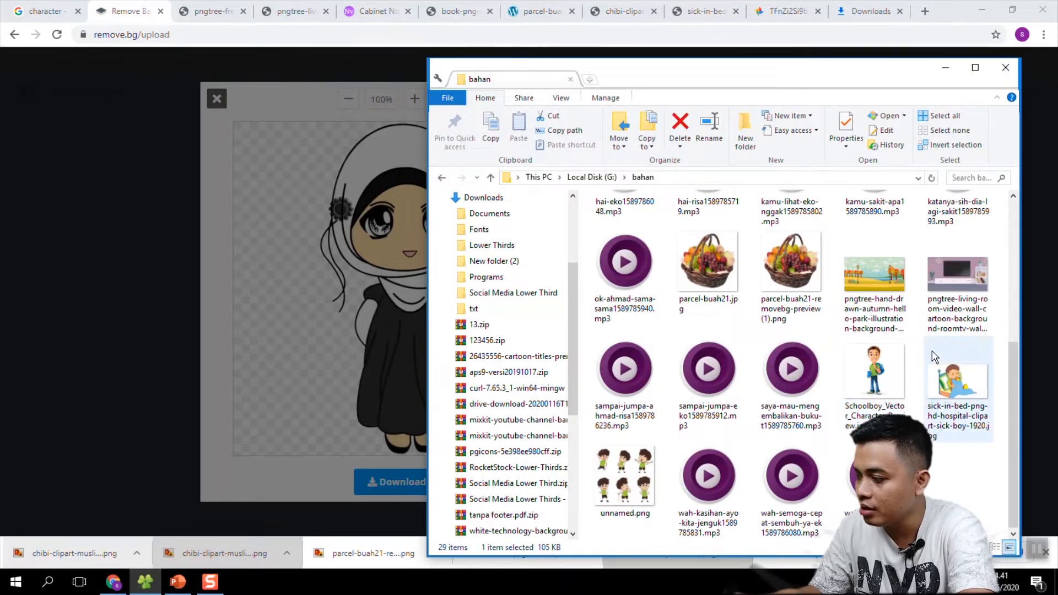
{"action": "left_click", "coordinate": [946, 303]}
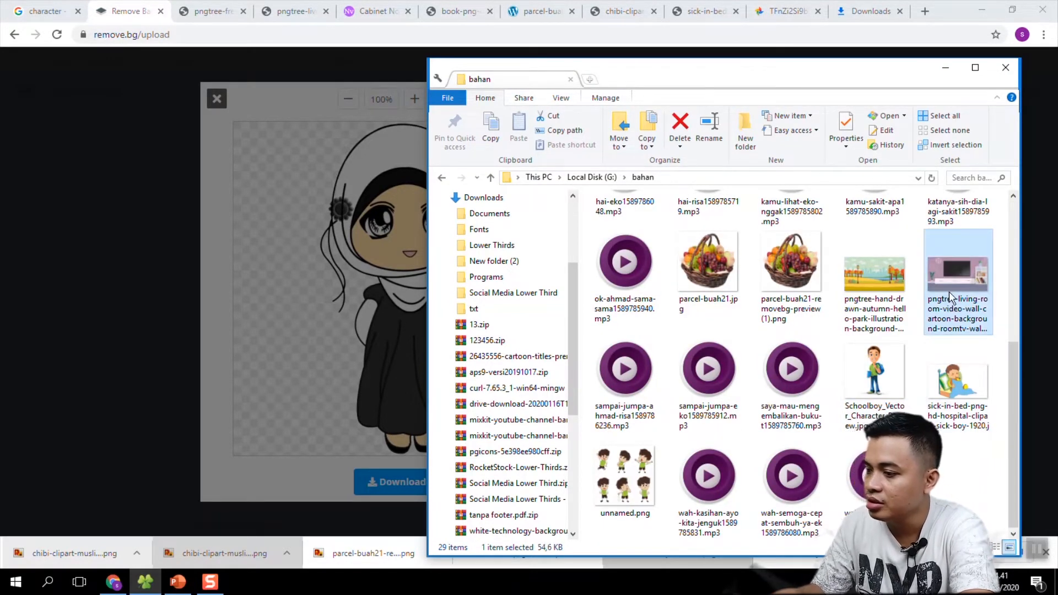
{"action": "left_click", "coordinate": [178, 582]}
{"action": "left_click", "coordinate": [145, 582]}
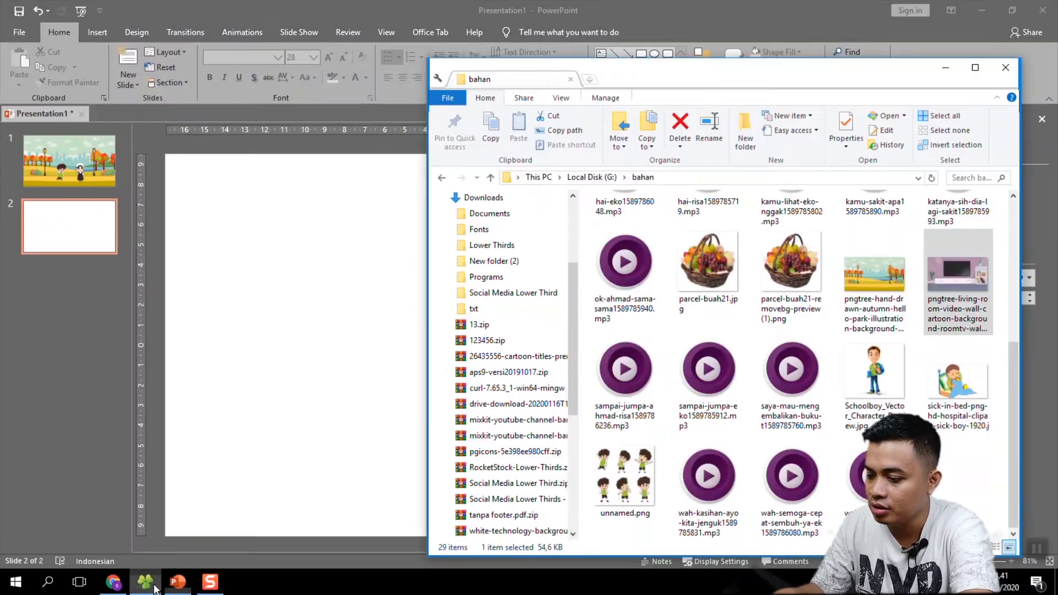
{"action": "left_click_drag", "start_coordinate": [958, 281], "coordinate": [203, 212]}
{"action": "left_click_drag", "start_coordinate": [418, 309], "coordinate": [228, 205]}
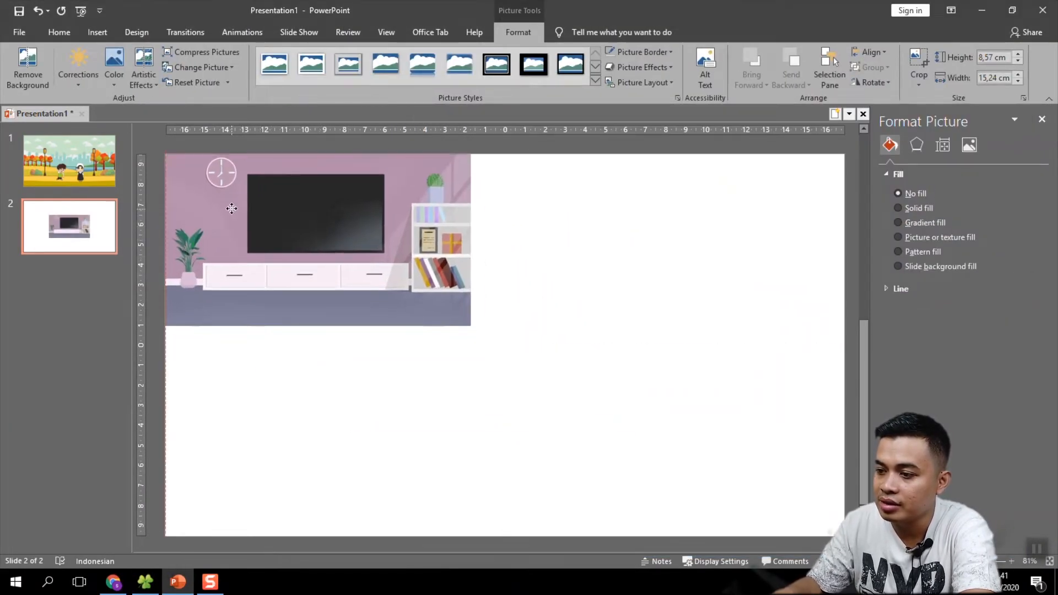
{"action": "left_click_drag", "start_coordinate": [426, 305], "coordinate": [427, 306]}
{"action": "left_click_drag", "start_coordinate": [473, 333], "coordinate": [845, 539]}
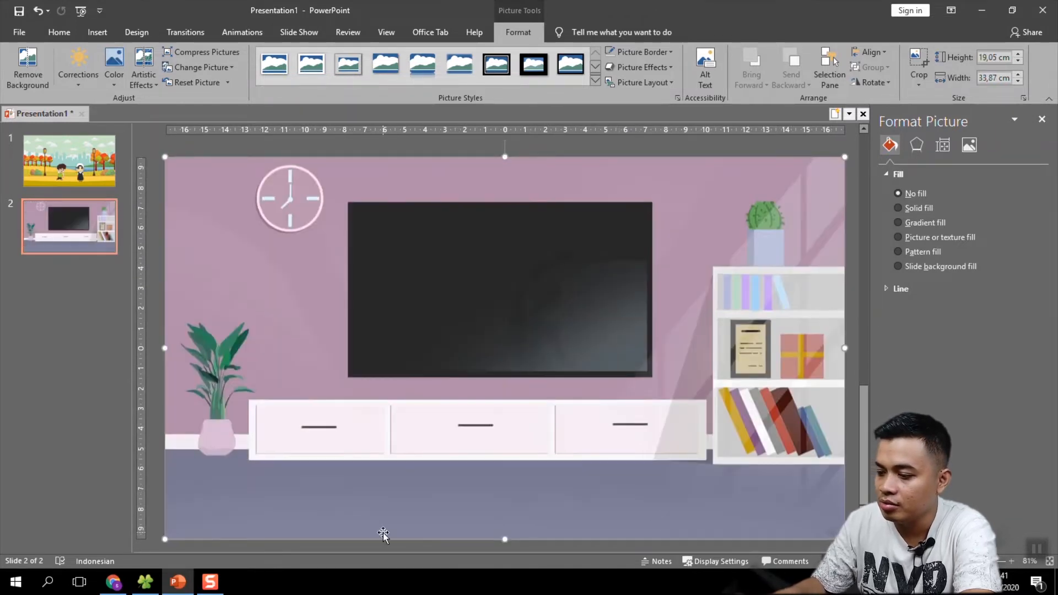
{"action": "left_click", "coordinate": [145, 582]}
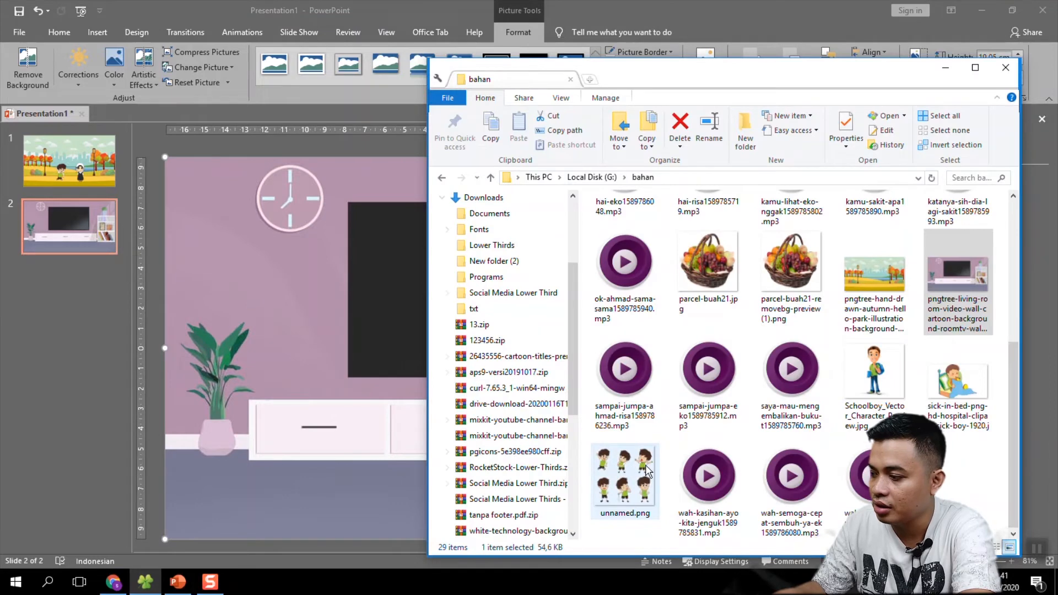
{"action": "scroll", "coordinate": [960, 403], "scroll_direction": "up", "scroll_amount": 3}
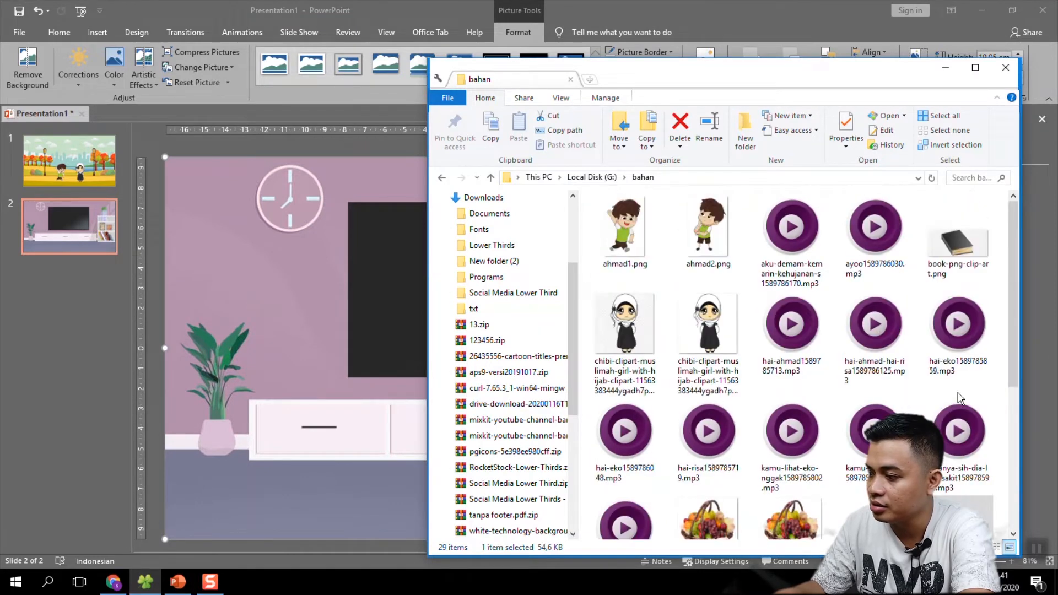
{"action": "scroll", "coordinate": [960, 402], "scroll_direction": "down", "scroll_amount": 3}
{"action": "left_click", "coordinate": [956, 397]}
{"action": "left_click_drag", "start_coordinate": [956, 398], "coordinate": [259, 386]}
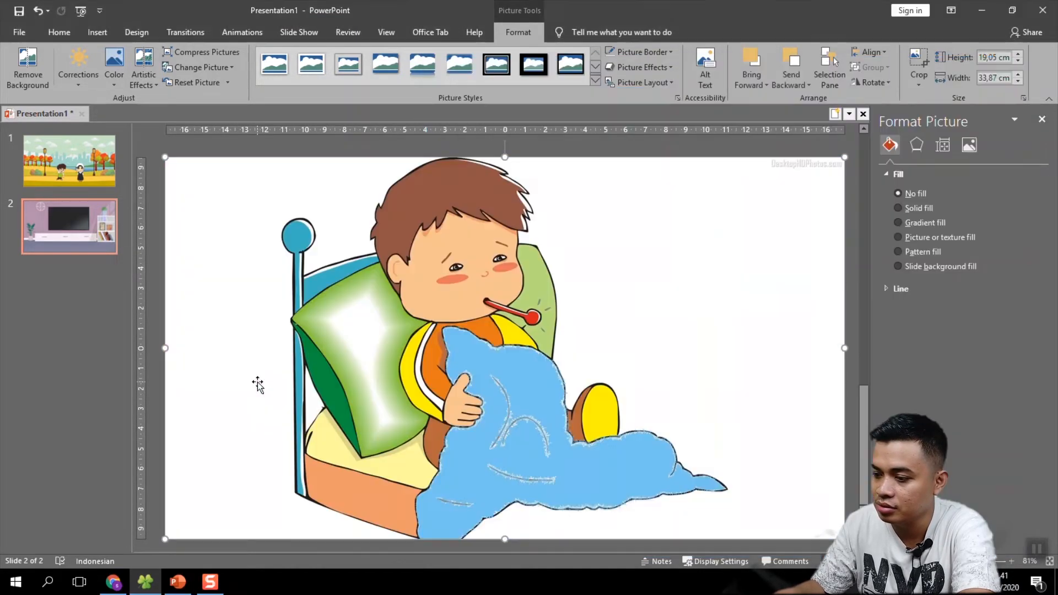
{"action": "key", "text": "Delete"}
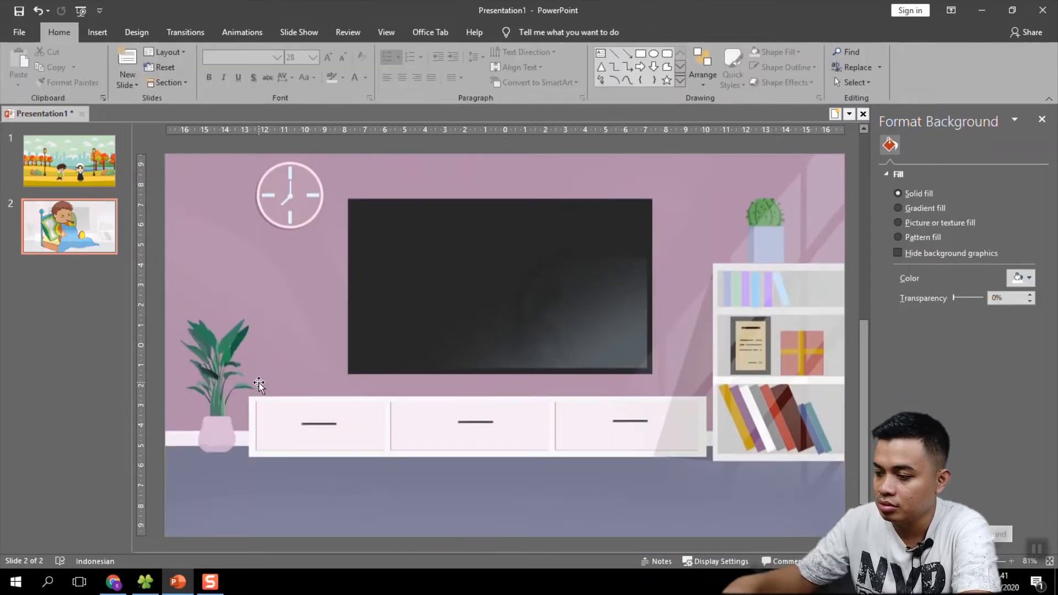
- Find the background-free sick-in-bed removebg-preview PNG among the browser's downloads and copy it into the bahan folder
{"action": "left_click", "coordinate": [113, 583]}
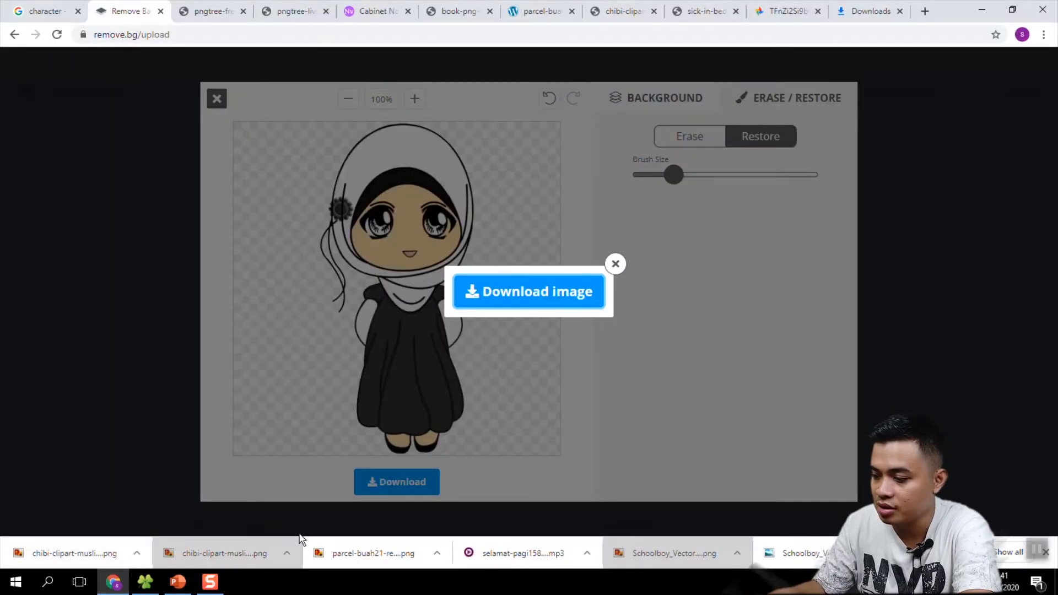
{"action": "left_click", "coordinate": [1007, 552]}
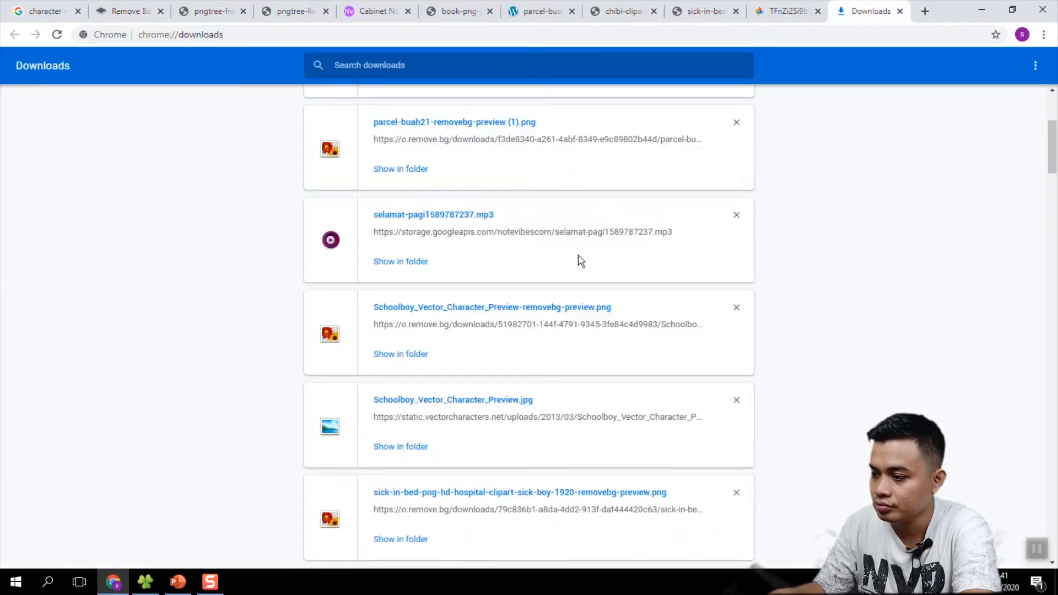
{"action": "scroll", "coordinate": [581, 262], "scroll_direction": "down", "scroll_amount": 2}
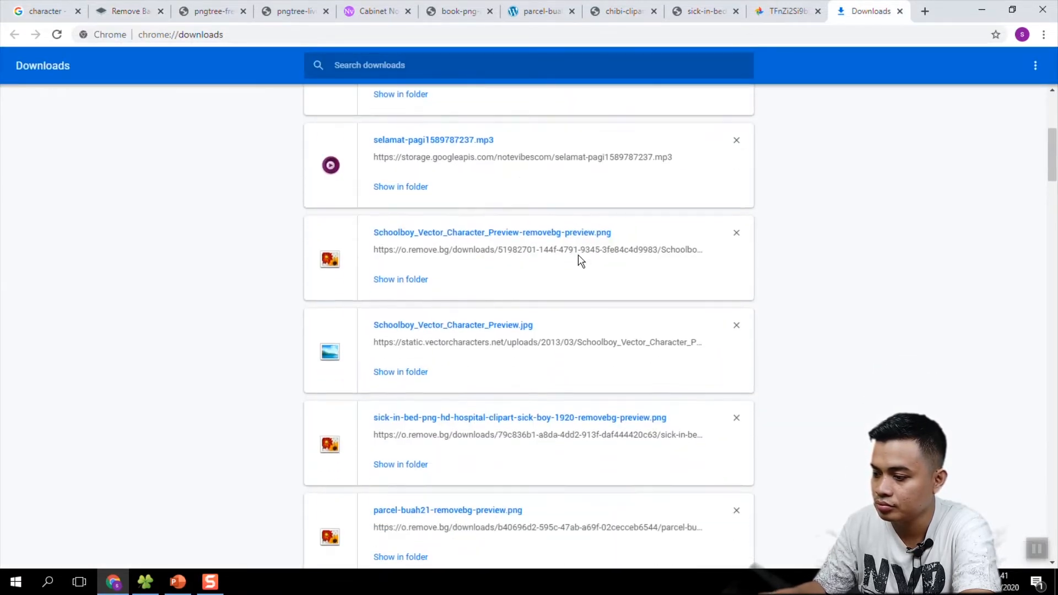
{"action": "left_click_drag", "start_coordinate": [428, 378], "coordinate": [959, 474]}
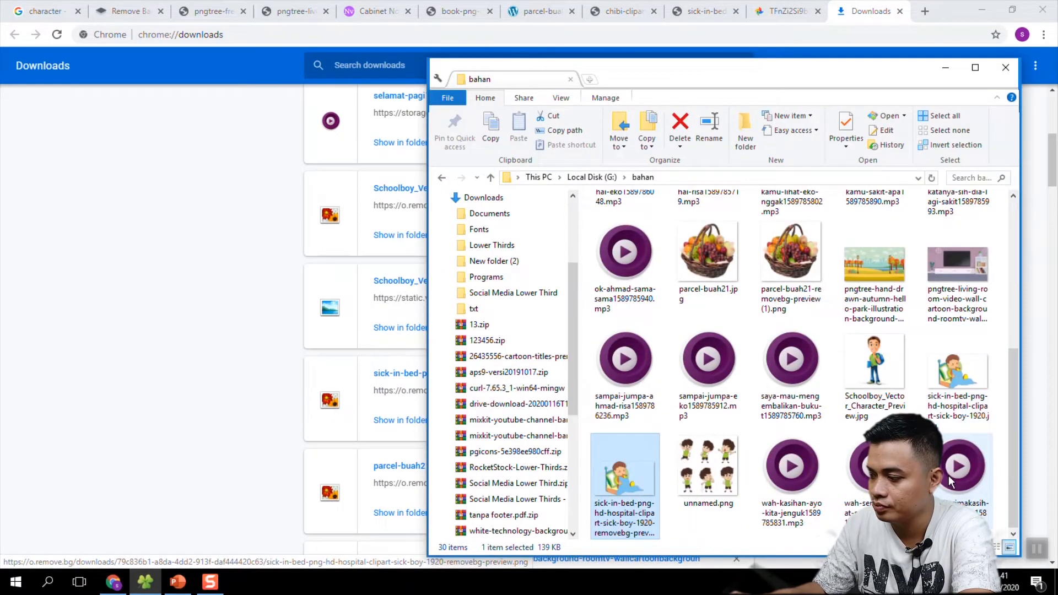
- Insert the sick-in-bed cutout into the living-room slide and place it on the floor in front of the potted plant
{"action": "left_click", "coordinate": [977, 11]}
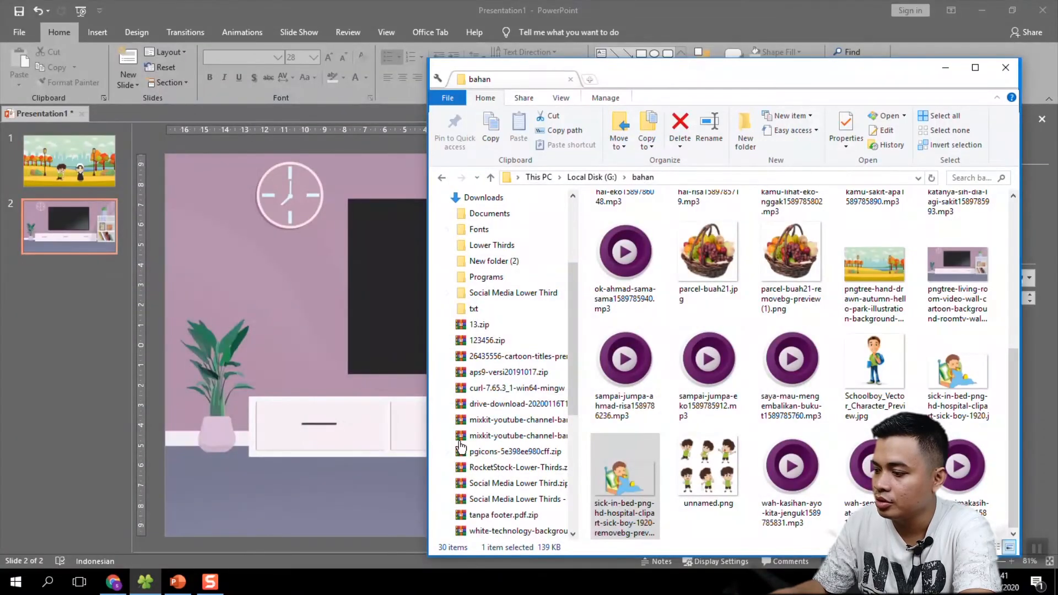
{"action": "left_click_drag", "start_coordinate": [621, 473], "coordinate": [296, 423]}
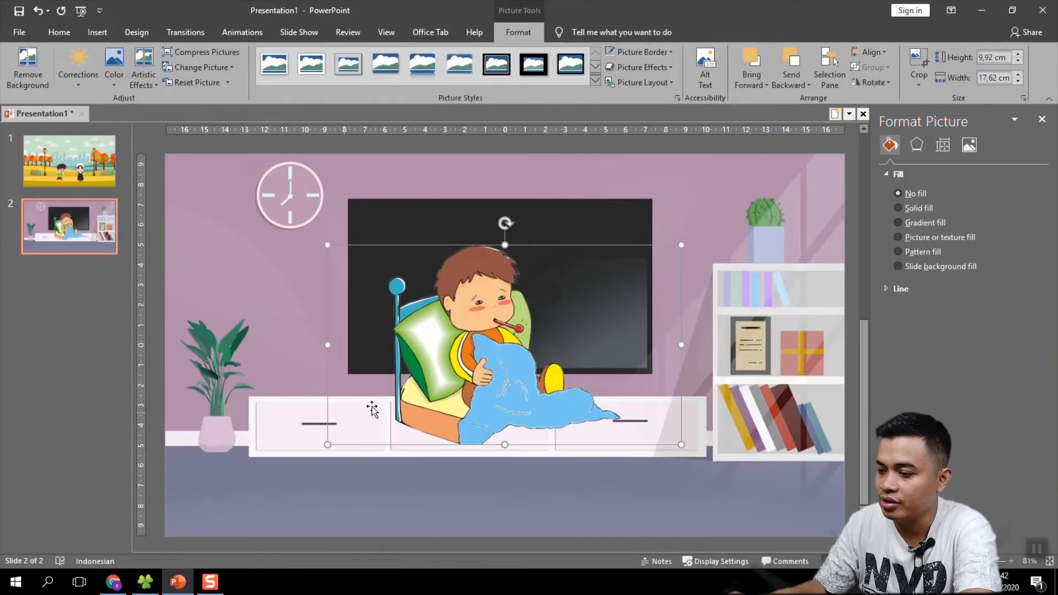
{"action": "left_click_drag", "start_coordinate": [297, 466], "coordinate": [263, 466]}
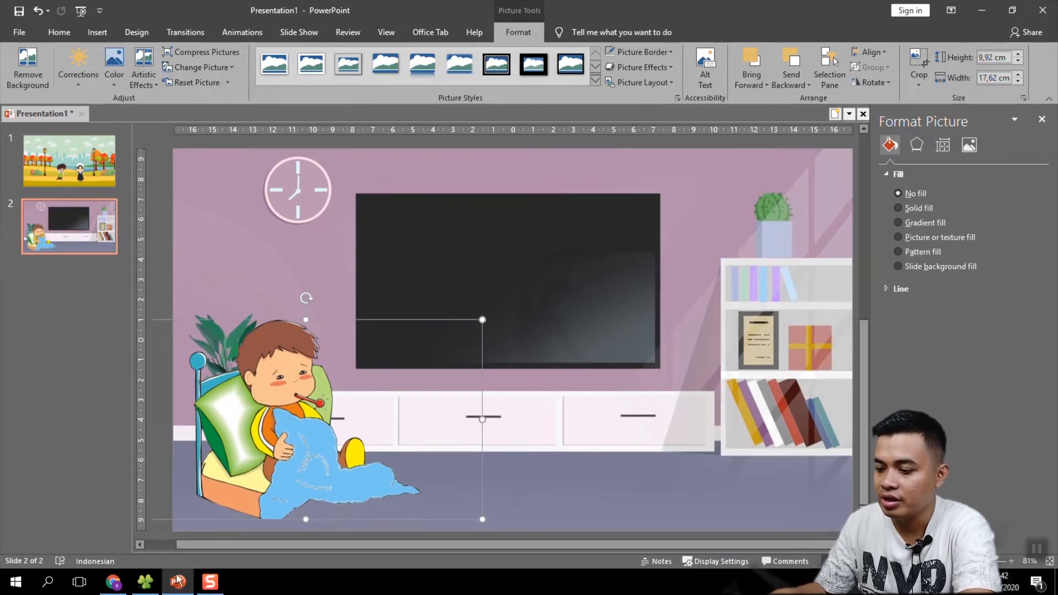
- Insert ahmad2.png from the bahan folder, scale it to about 10.19 × 6.81 cm, and stand the boy in front of the TV cabinet
{"action": "left_click", "coordinate": [145, 582]}
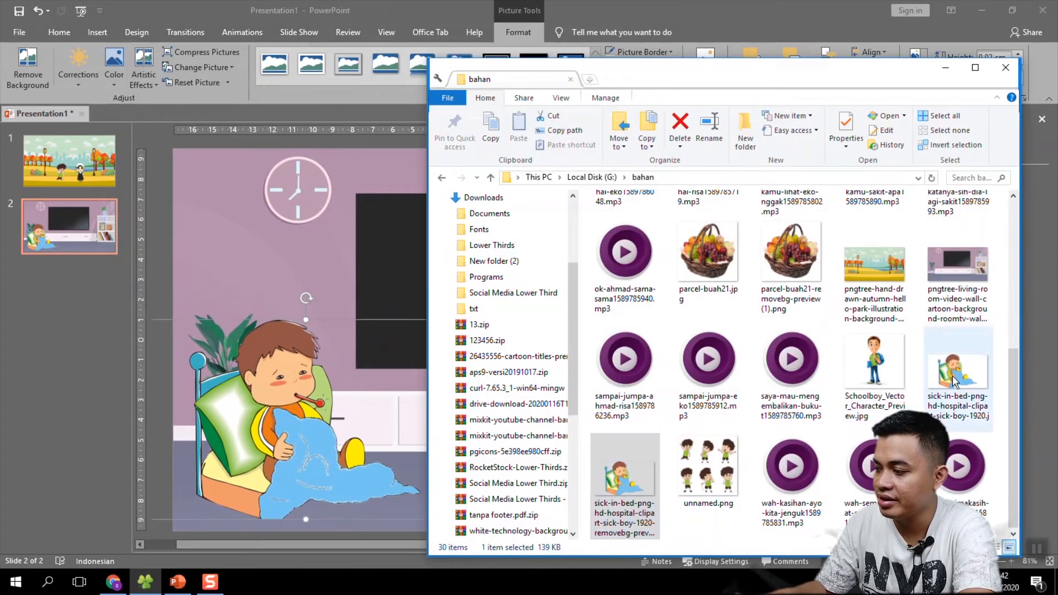
{"action": "left_click_drag", "start_coordinate": [1014, 390], "coordinate": [1008, 243]}
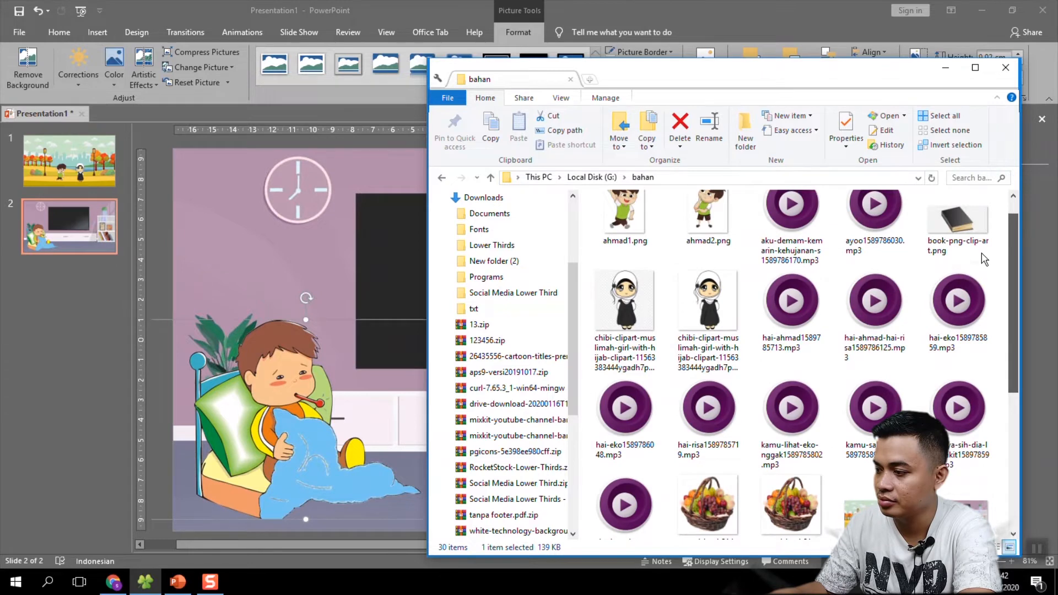
{"action": "left_click", "coordinate": [648, 199]}
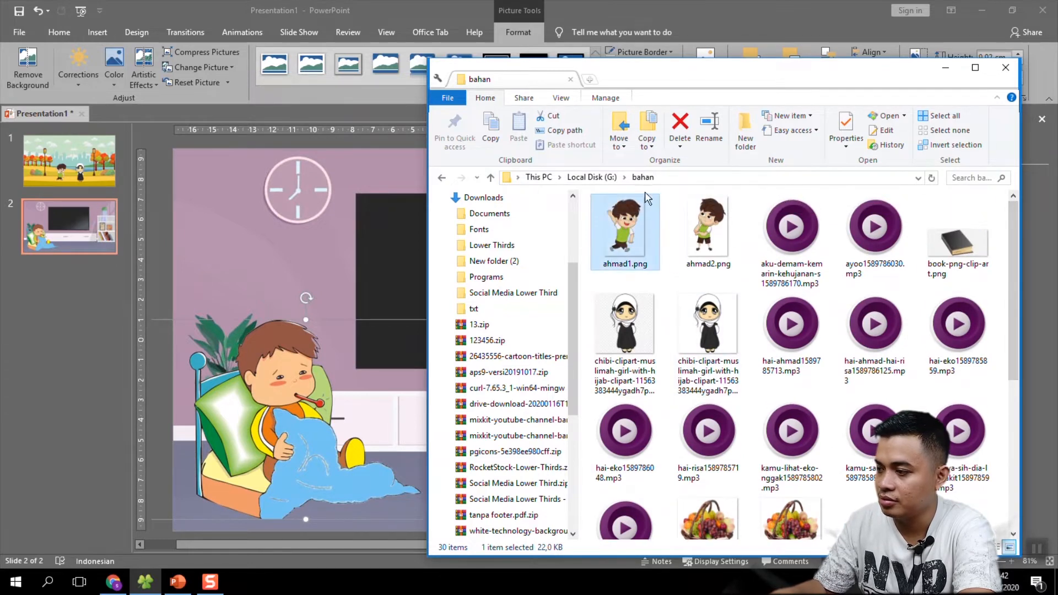
{"action": "left_click_drag", "start_coordinate": [677, 79], "coordinate": [885, 104]}
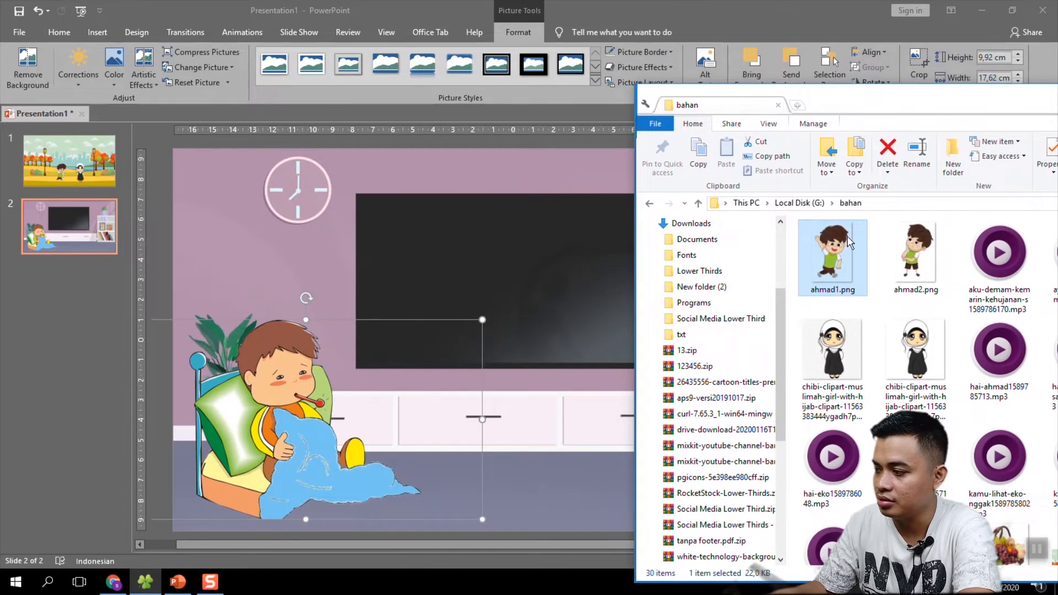
{"action": "left_click", "coordinate": [923, 263]}
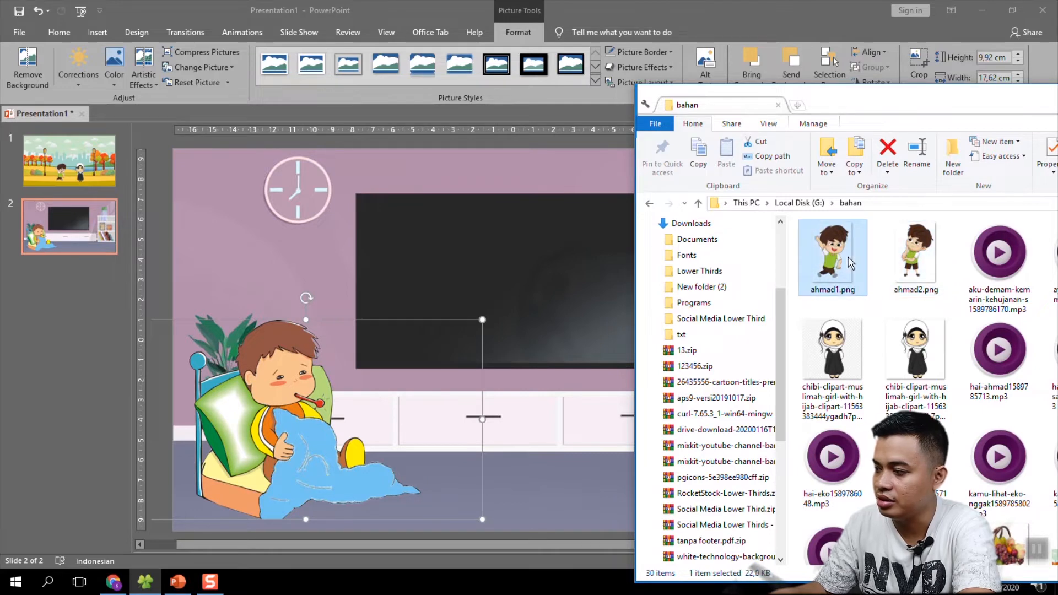
{"action": "left_click_drag", "start_coordinate": [914, 259], "coordinate": [579, 424]}
{"action": "left_click_drag", "start_coordinate": [540, 378], "coordinate": [562, 401]}
{"action": "left_click_drag", "start_coordinate": [596, 364], "coordinate": [626, 331]}
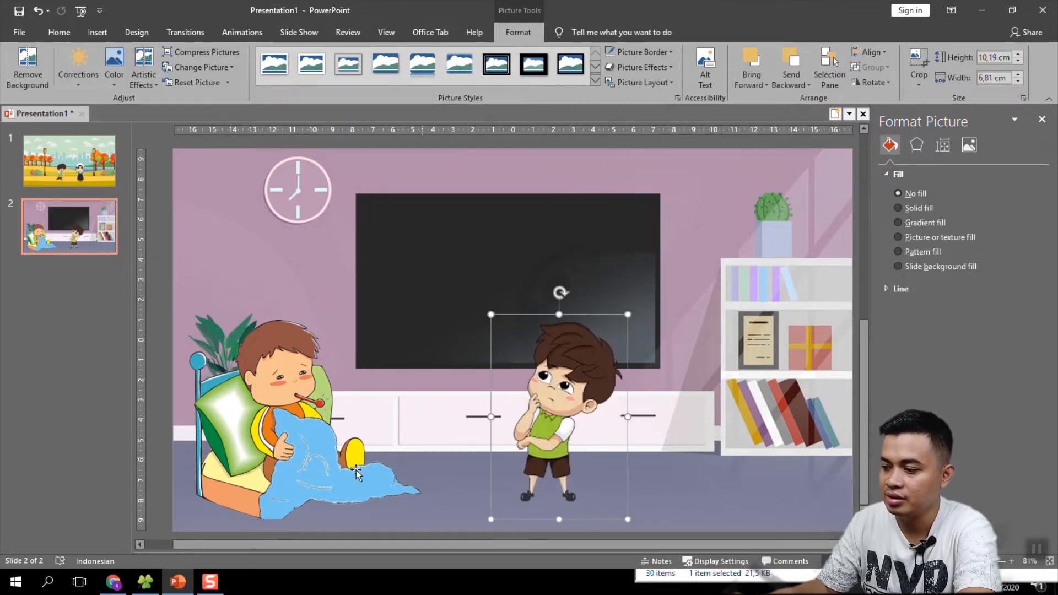
- Insert the background-free hijab girl from the bahan folder, scale her to about 9.92 × 9.71 cm, and stand her beside the boy near the bookshelf
{"action": "left_click", "coordinate": [146, 582]}
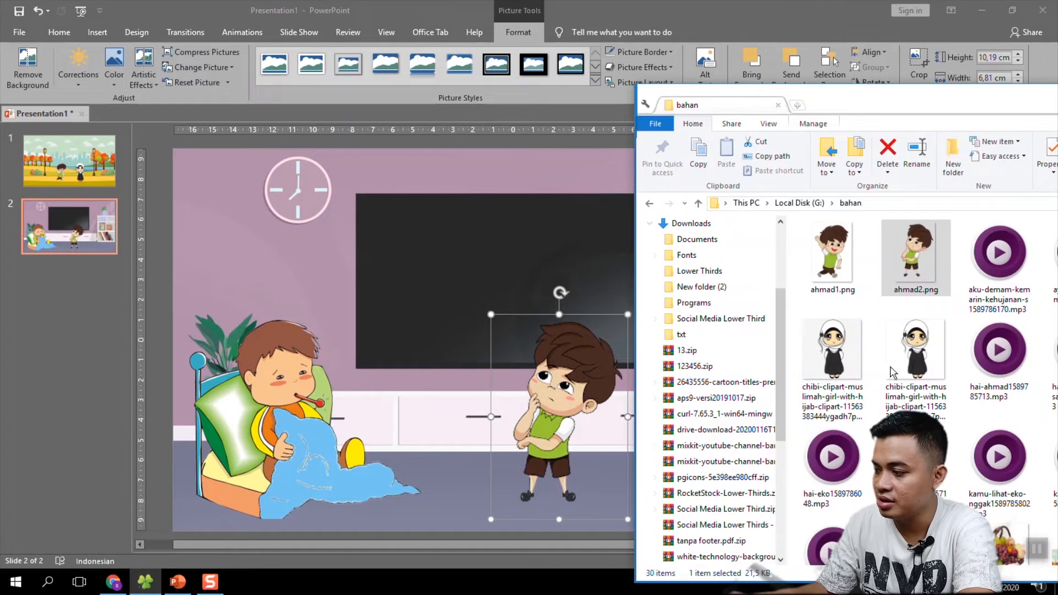
{"action": "left_click_drag", "start_coordinate": [915, 353], "coordinate": [483, 423]}
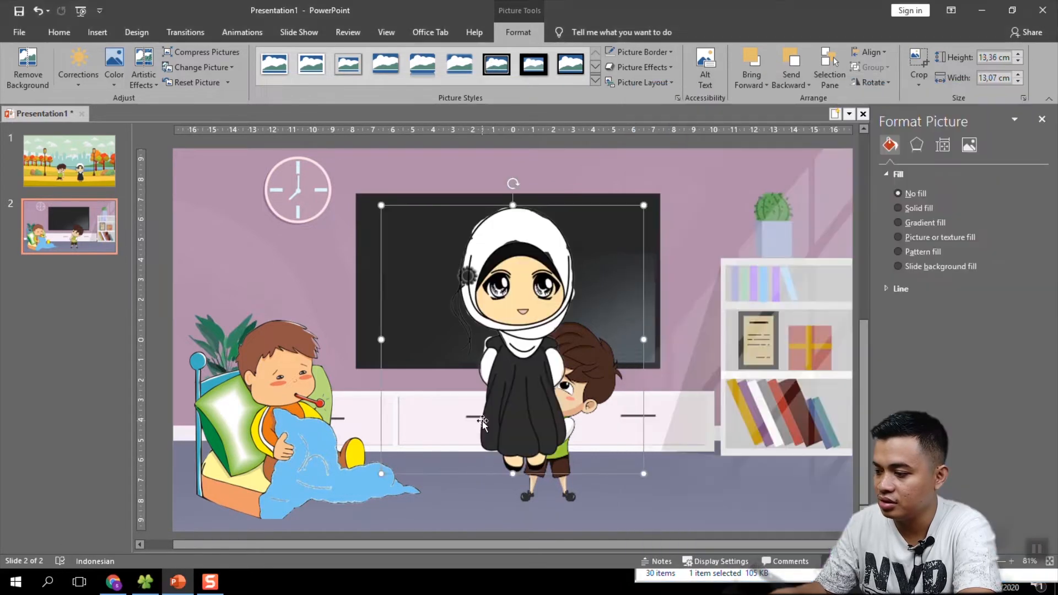
{"action": "left_click_drag", "start_coordinate": [388, 207], "coordinate": [597, 326]}
{"action": "left_click_drag", "start_coordinate": [672, 384], "coordinate": [663, 375]}
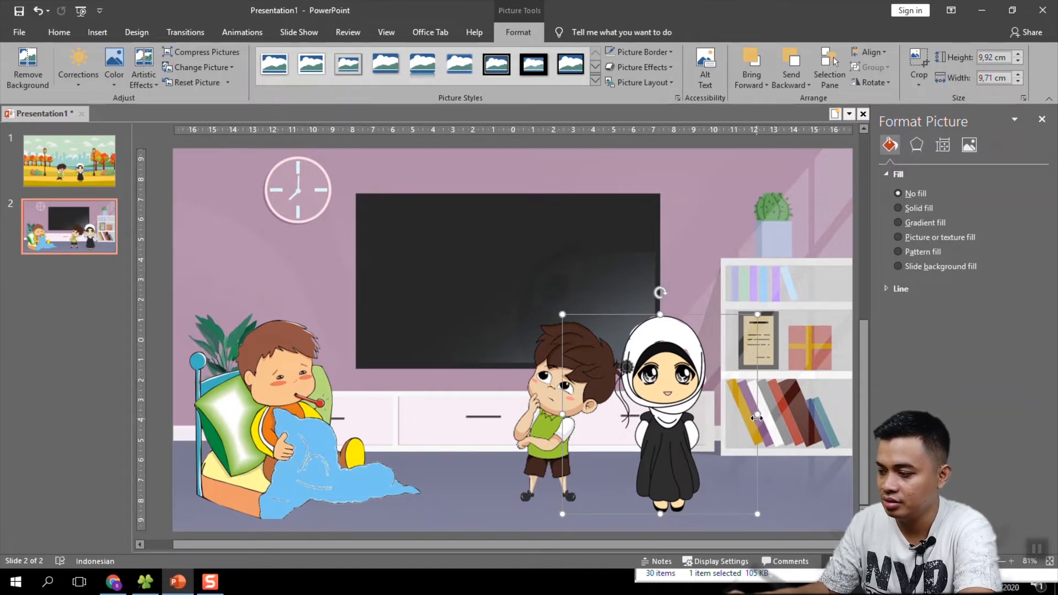
- Mirror the hijab girl horizontally at about 9.01 cm wide and move her back between the boy and the bookshelf
{"action": "left_click_drag", "start_coordinate": [757, 416], "coordinate": [382, 434]}
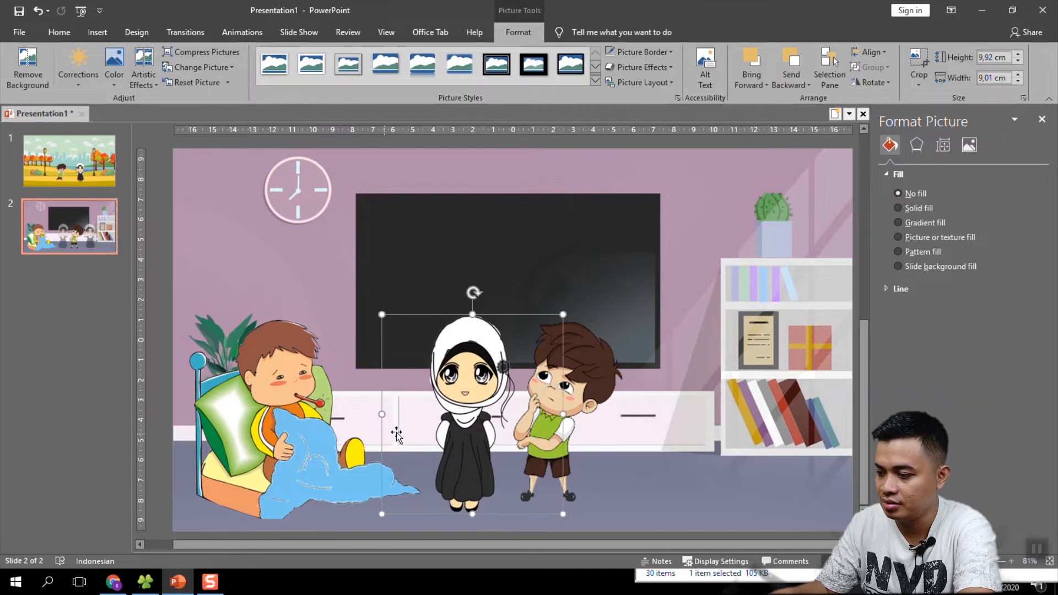
{"action": "left_click_drag", "start_coordinate": [463, 404], "coordinate": [665, 404]}
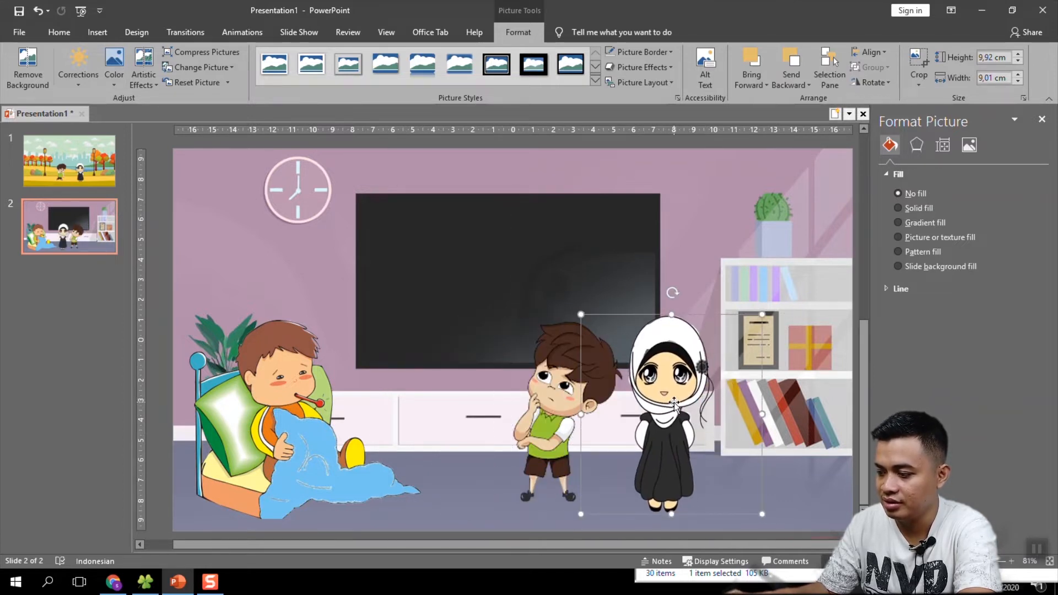
{"action": "left_click", "coordinate": [574, 398]}
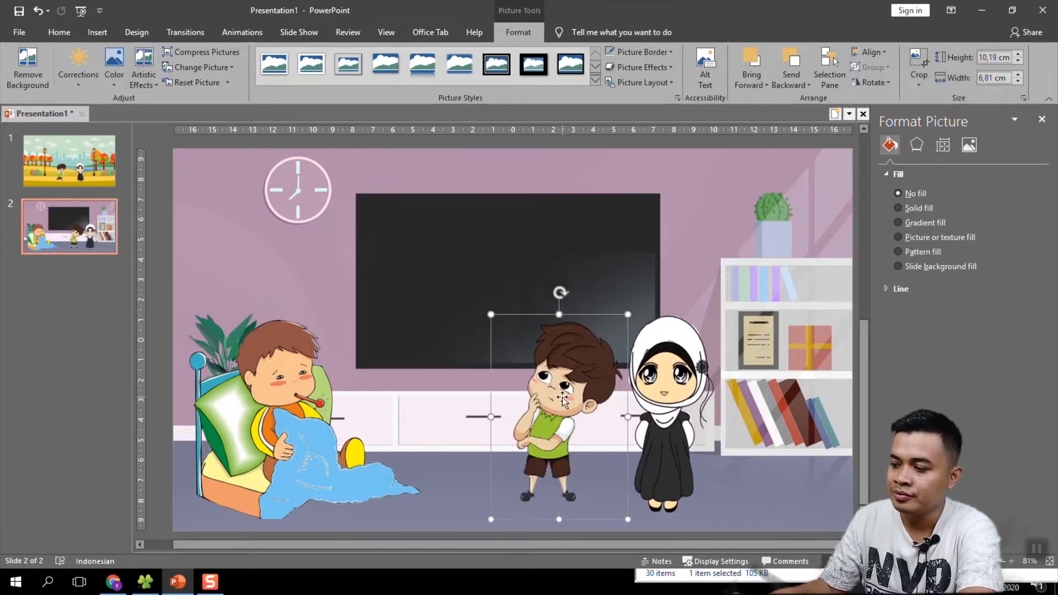
- Insert parcel-buah21-removebg-preview (1).png from the bahan folder, shrink the fruit basket, and place it in front of the girl's hands
{"action": "left_click", "coordinate": [146, 583]}
{"action": "left_click", "coordinate": [832, 463]}
{"action": "scroll", "coordinate": [868, 473], "scroll_direction": "down", "scroll_amount": 3}
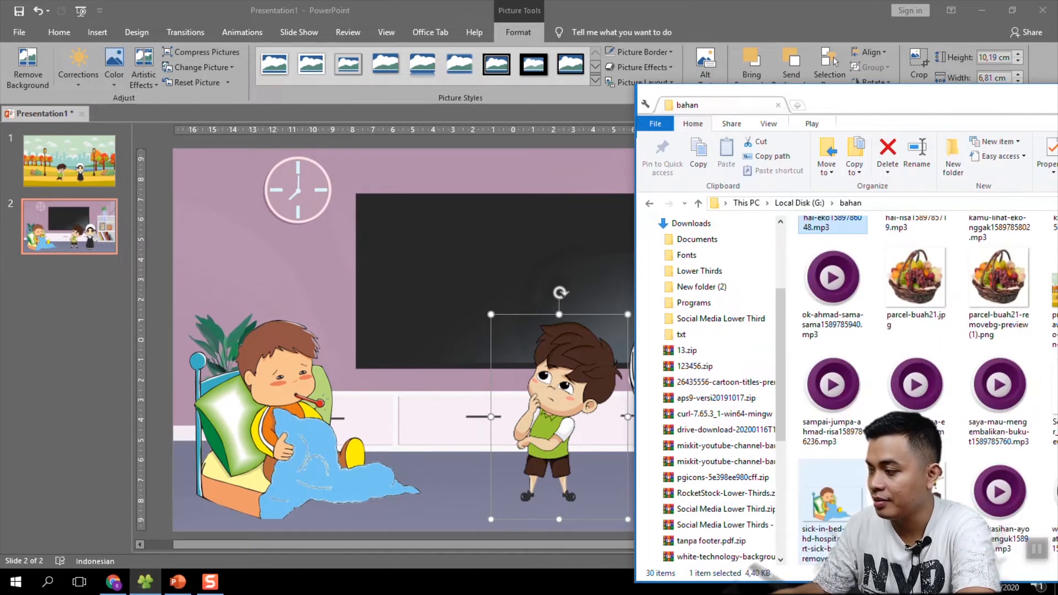
{"action": "left_click", "coordinate": [1016, 296]}
{"action": "left_click_drag", "start_coordinate": [1012, 291], "coordinate": [555, 431]}
{"action": "left_click_drag", "start_coordinate": [425, 251], "coordinate": [518, 346]}
{"action": "left_click_drag", "start_coordinate": [547, 380], "coordinate": [659, 439]}
{"action": "left_click", "coordinate": [187, 367]}
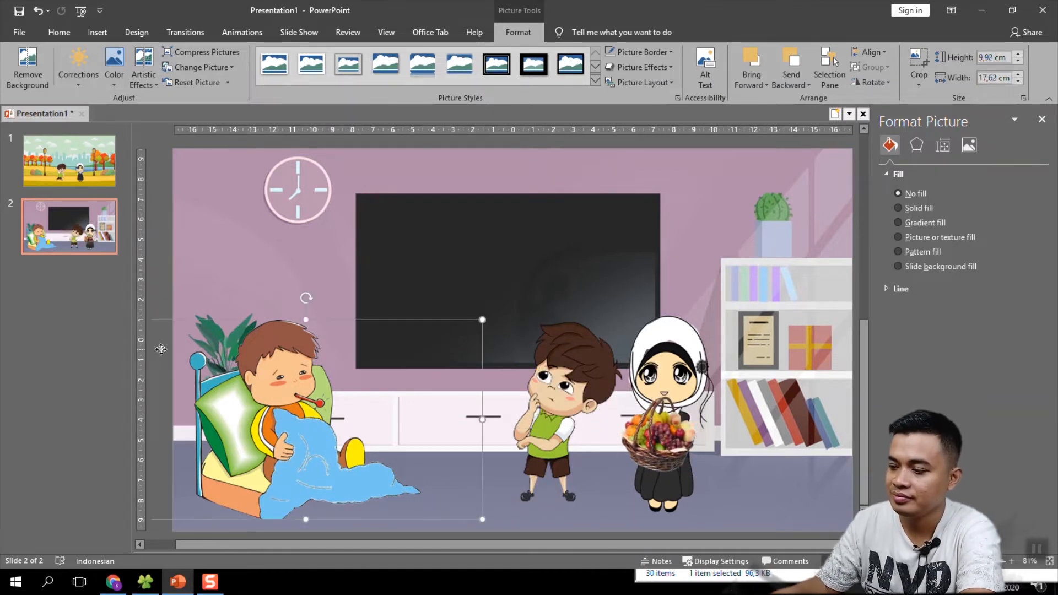
{"action": "left_click", "coordinate": [153, 172]}
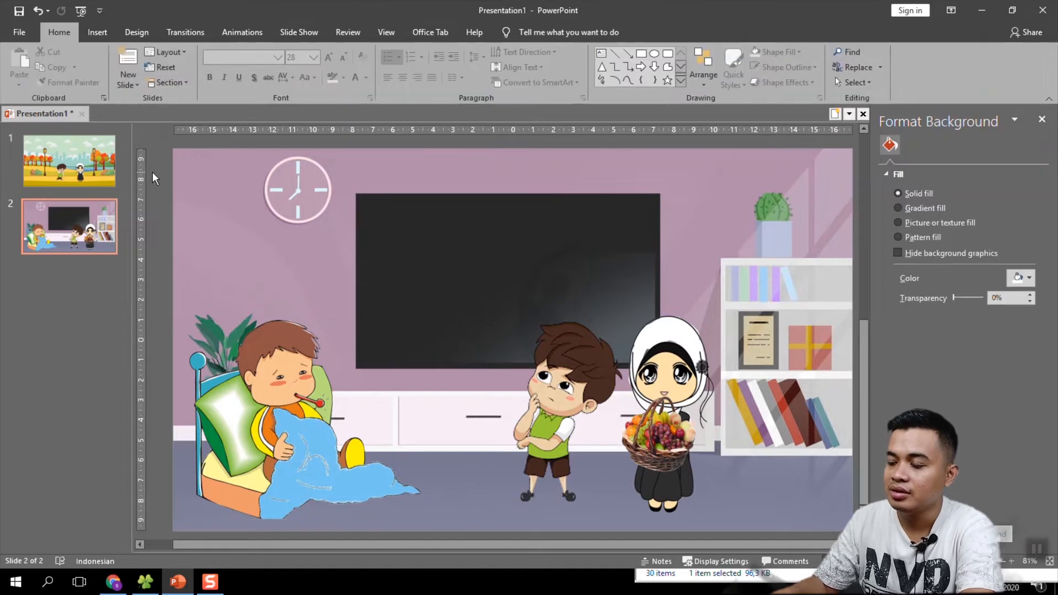
- Try inserting book-png-clip-art.png from the bahan folder on the park slide, and delete the picture
{"action": "left_click", "coordinate": [83, 161]}
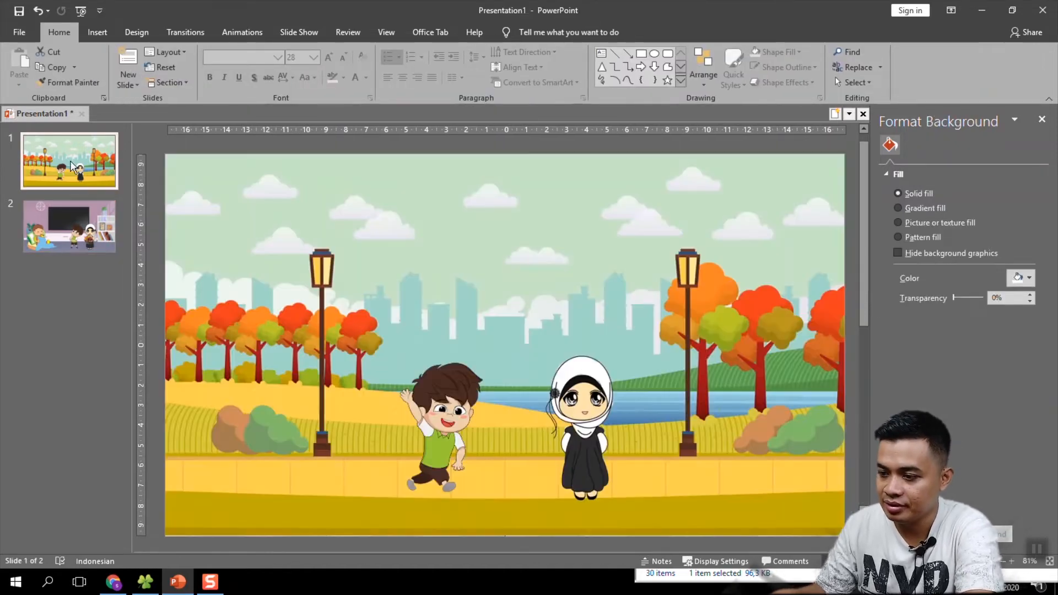
{"action": "left_click", "coordinate": [452, 382]}
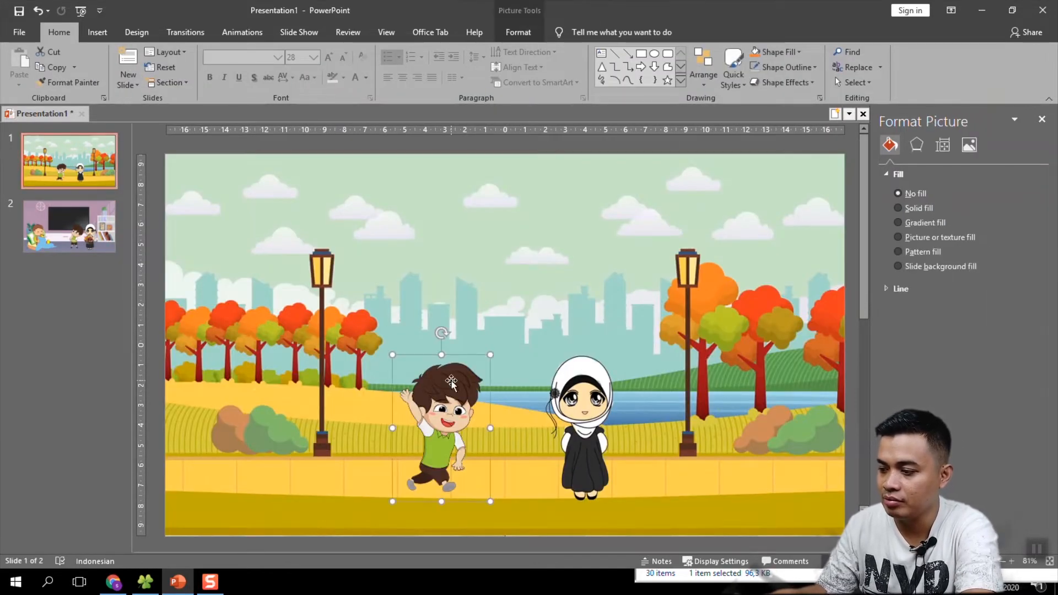
{"action": "left_click", "coordinate": [145, 582]}
{"action": "scroll", "coordinate": [940, 371], "scroll_direction": "up", "scroll_amount": 3}
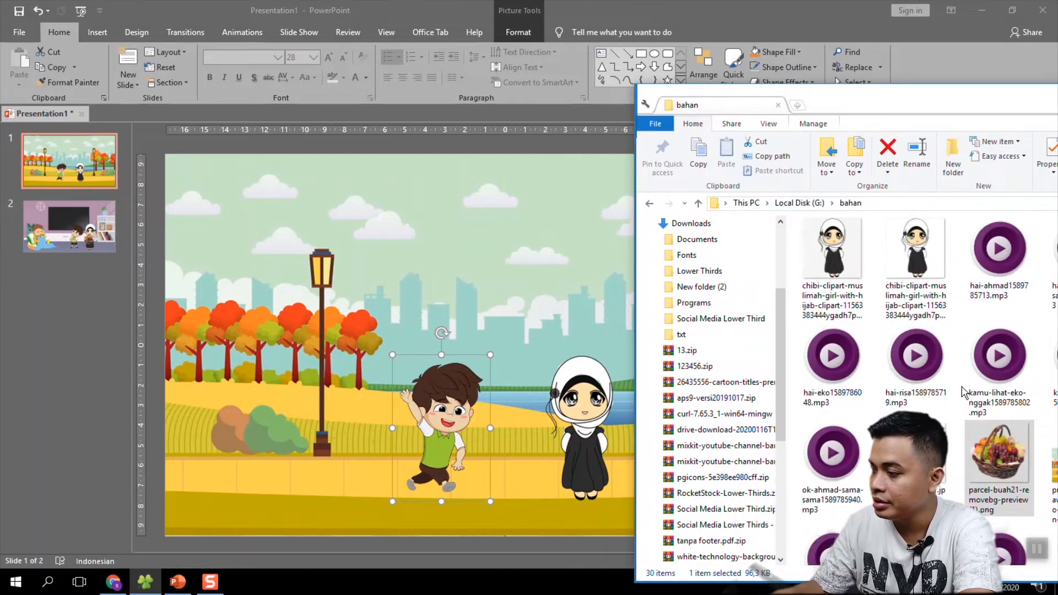
{"action": "left_click_drag", "start_coordinate": [912, 111], "coordinate": [811, 91]}
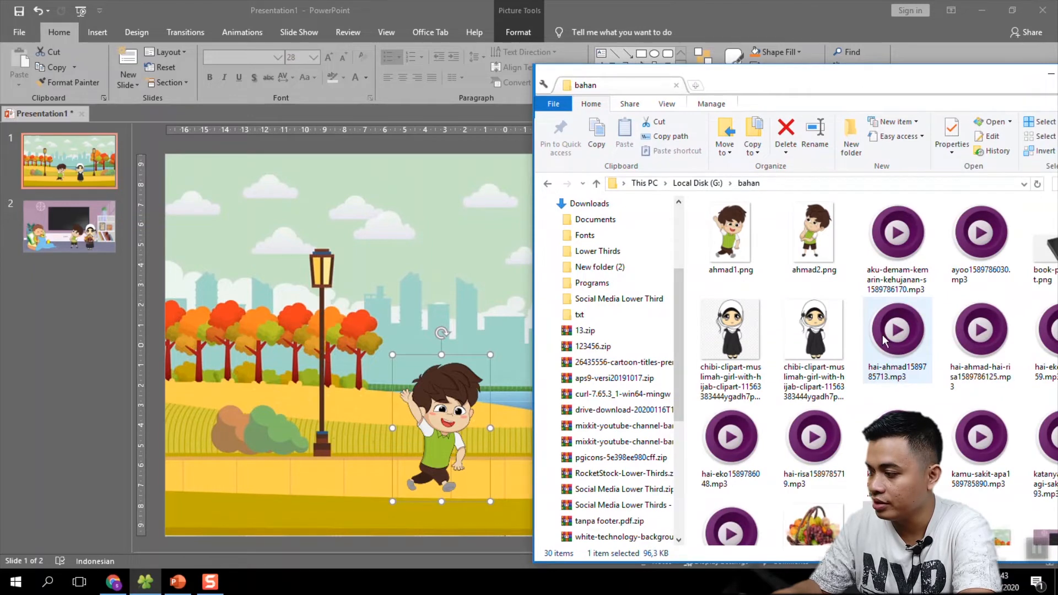
{"action": "left_click_drag", "start_coordinate": [1043, 234], "coordinate": [454, 419]}
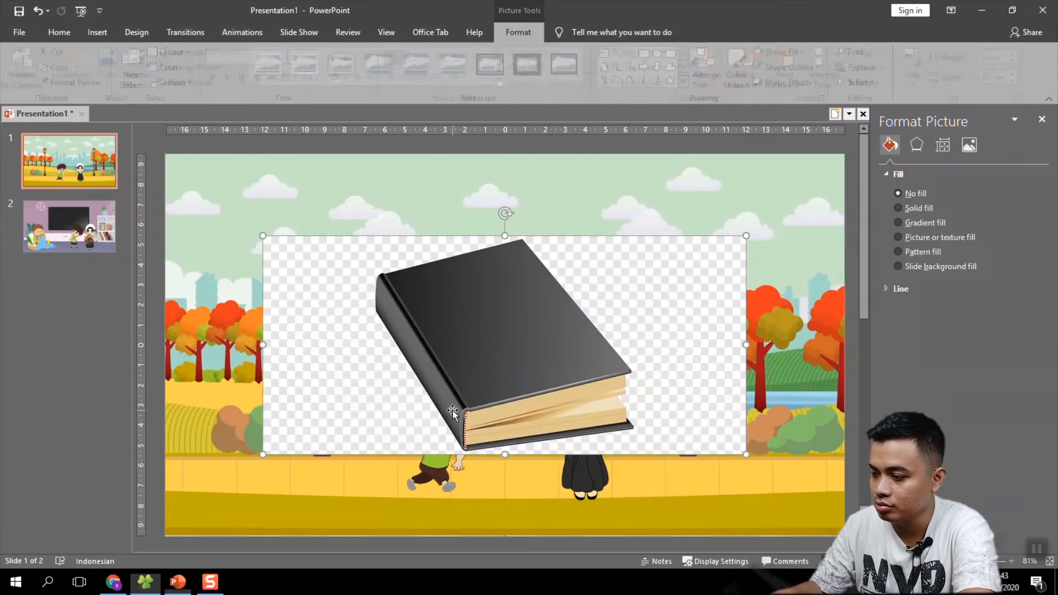
{"action": "key", "text": "Delete"}
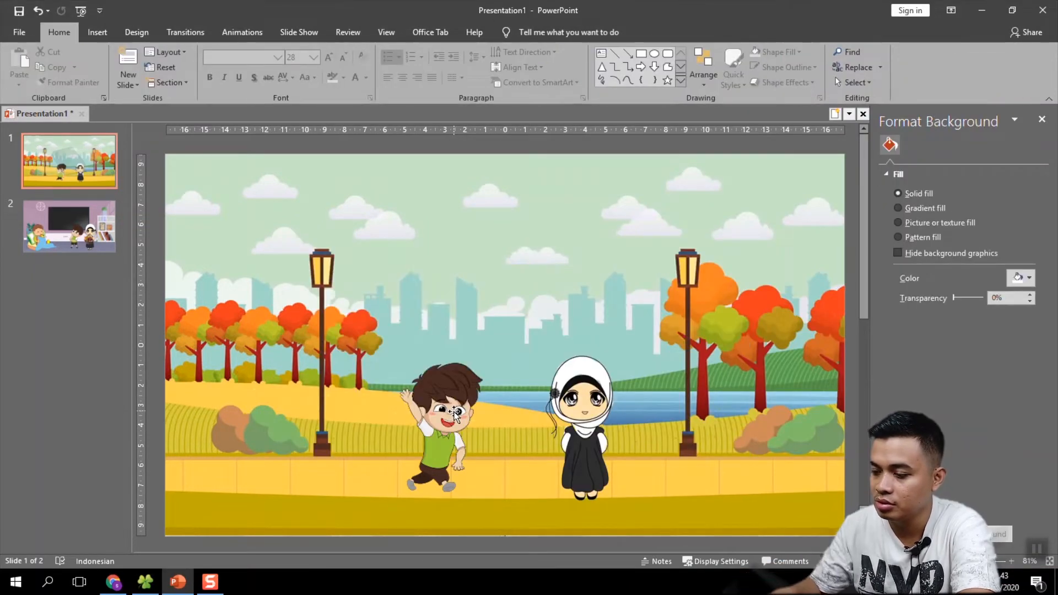
- Close the finished girl image in remove.bg and upload book-png-clip-art.png from the bahan folder for background removal
{"action": "left_click", "coordinate": [146, 582]}
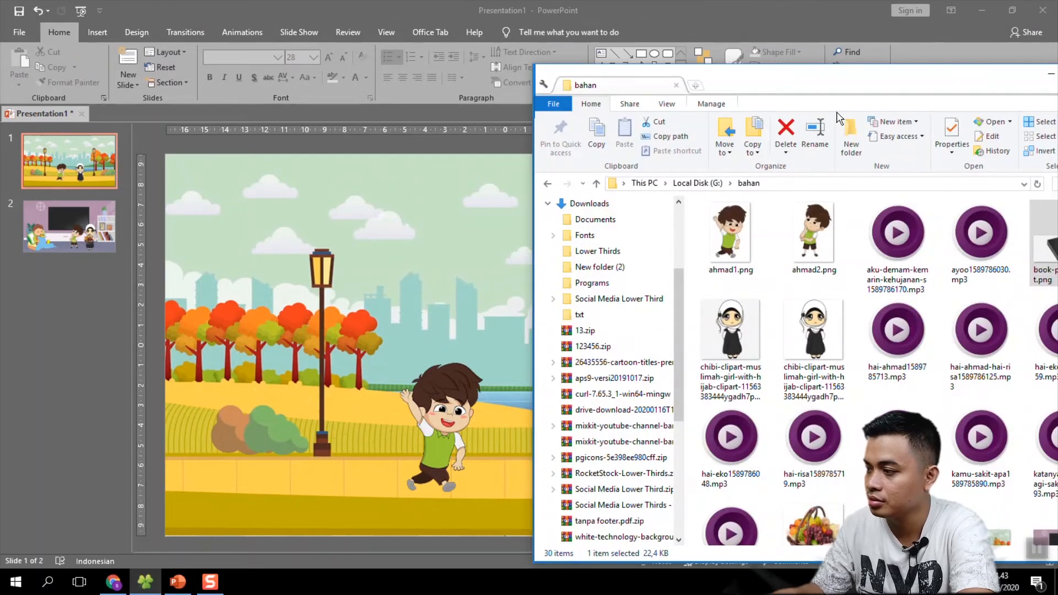
{"action": "left_click_drag", "start_coordinate": [823, 84], "coordinate": [571, 36]}
{"action": "scroll", "coordinate": [716, 238], "scroll_direction": "down", "scroll_amount": 5}
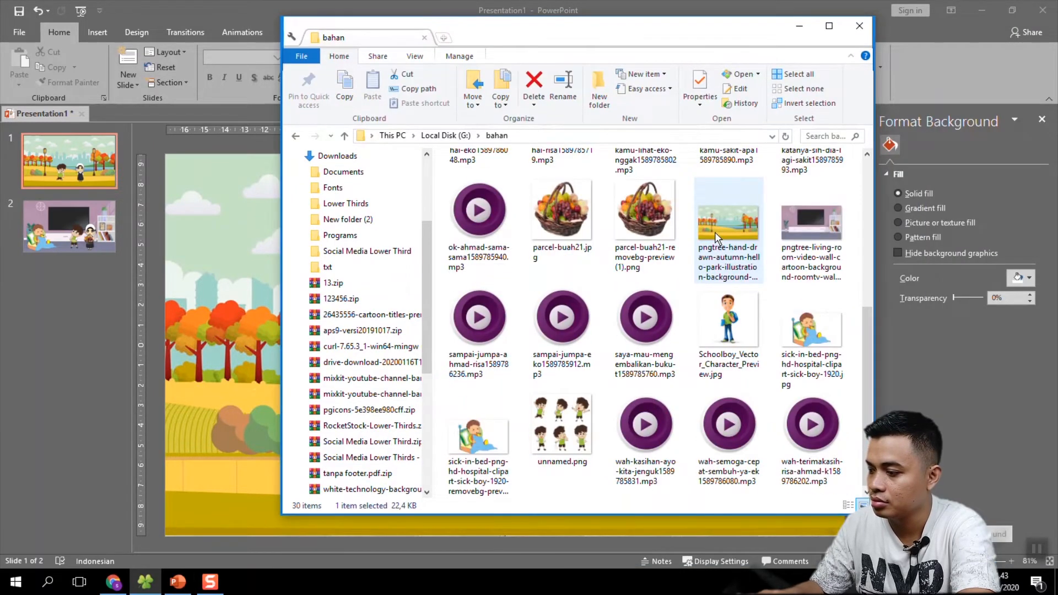
{"action": "scroll", "coordinate": [716, 238], "scroll_direction": "up", "scroll_amount": 5}
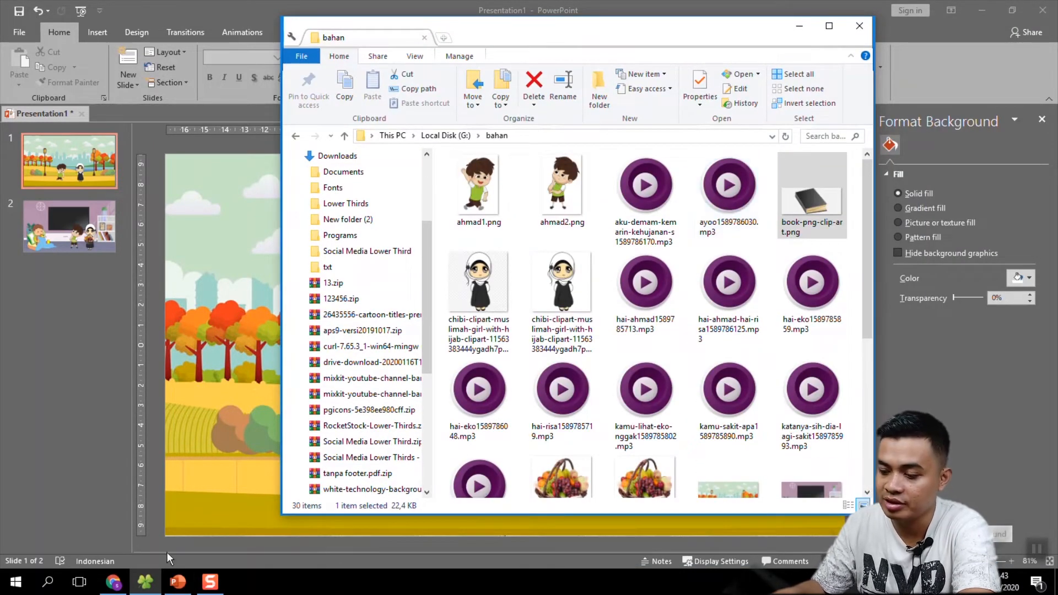
{"action": "left_click", "coordinate": [113, 581]}
{"action": "left_click", "coordinate": [124, 11]}
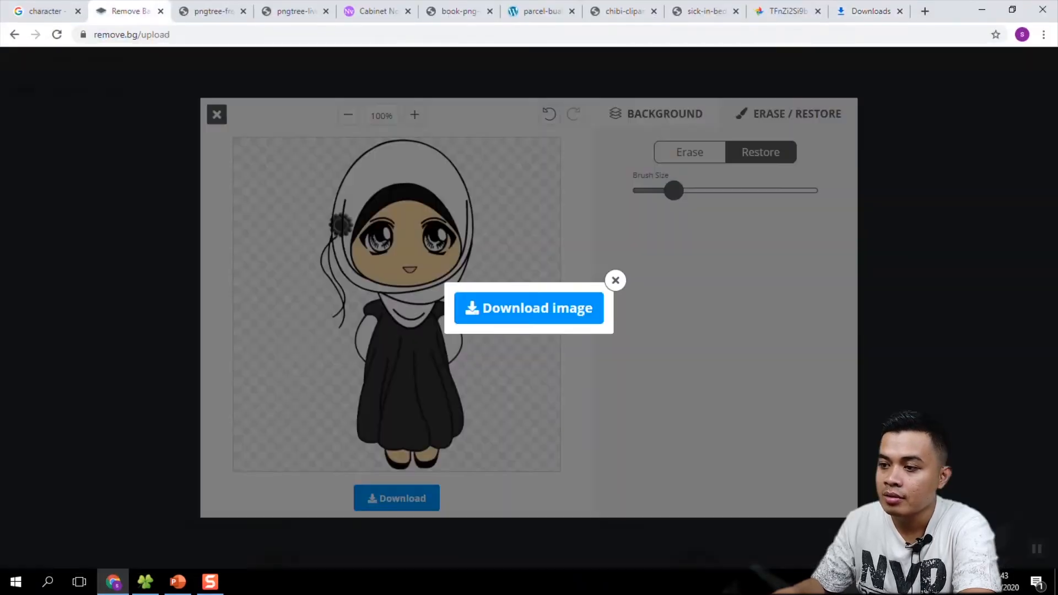
{"action": "left_click", "coordinate": [615, 280]}
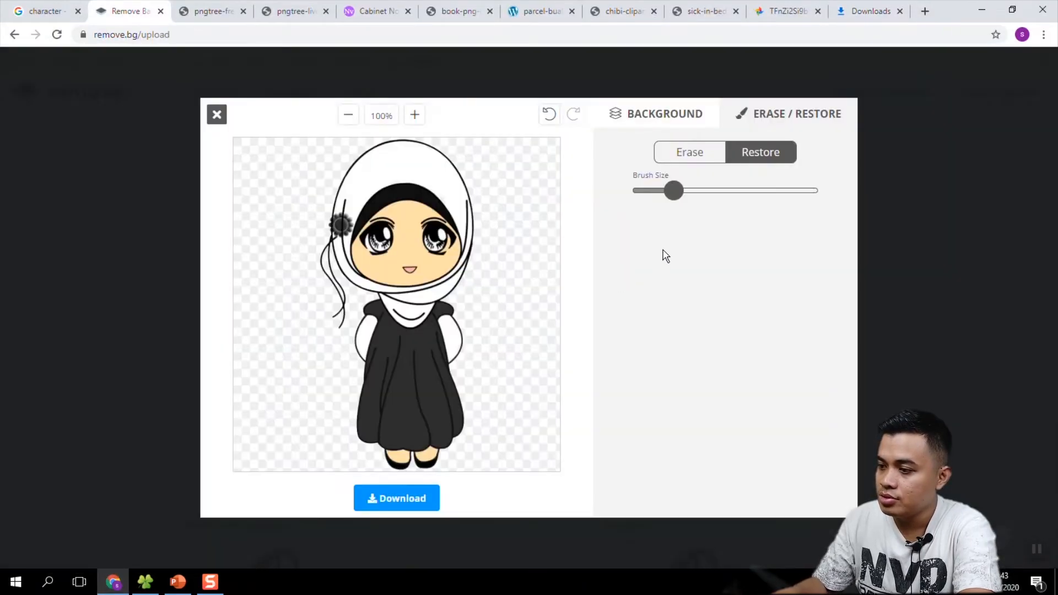
{"action": "left_click", "coordinate": [218, 116]}
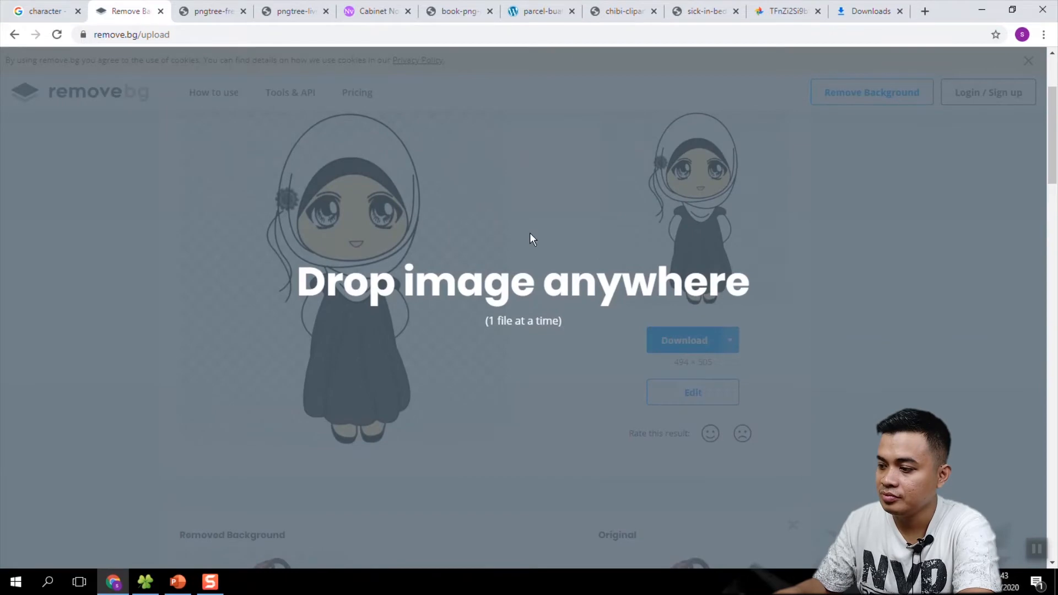
{"action": "scroll", "coordinate": [557, 261], "scroll_direction": "up", "scroll_amount": 3}
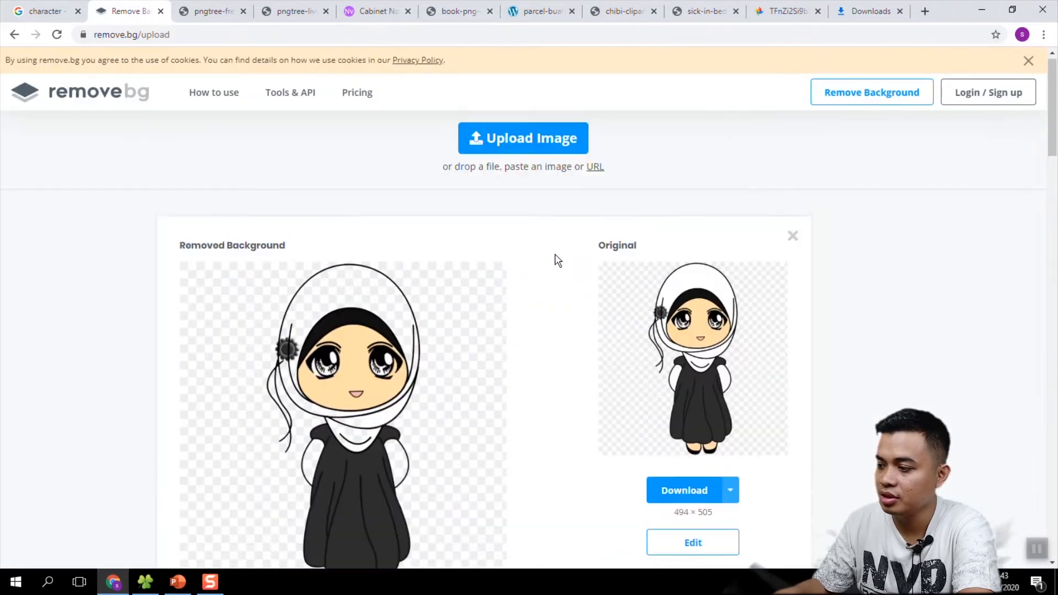
{"action": "left_click", "coordinate": [553, 140]}
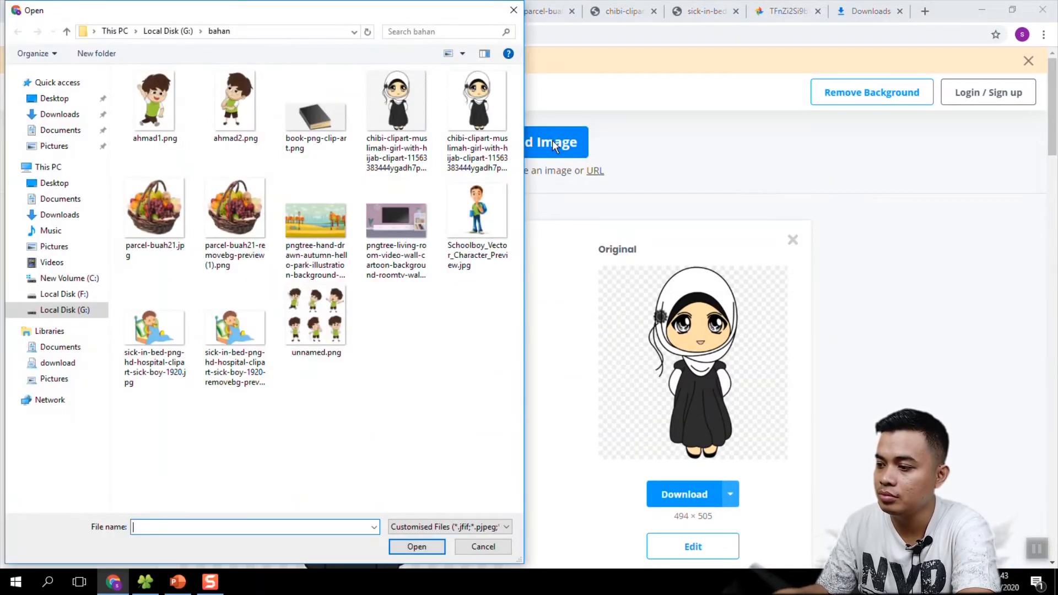
{"action": "double_click", "coordinate": [326, 117]}
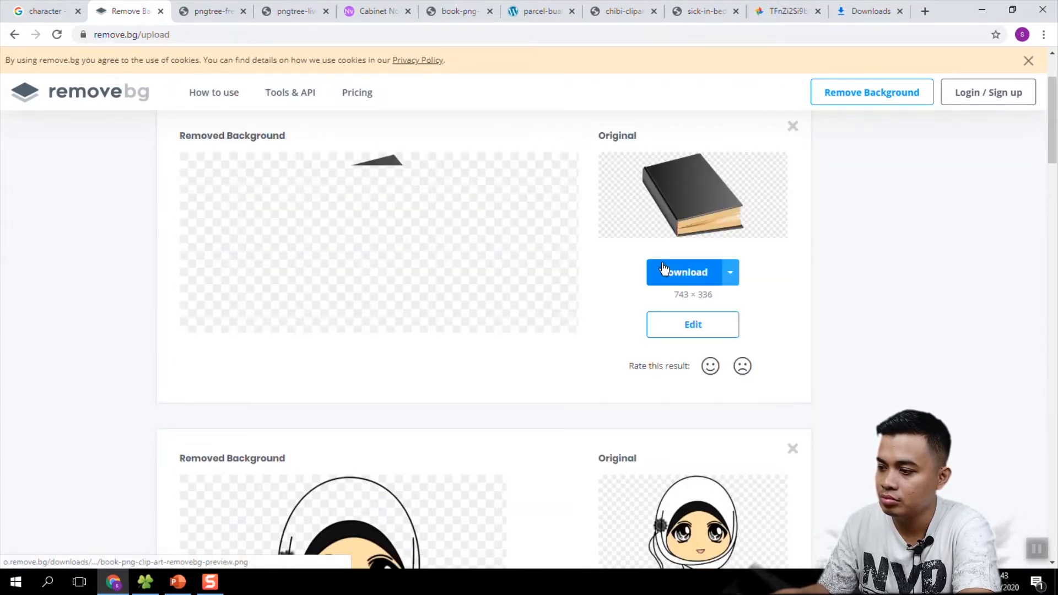
- Download the background-free book from remove.bg and copy the file into the bahan folder
{"action": "left_click", "coordinate": [704, 284]}
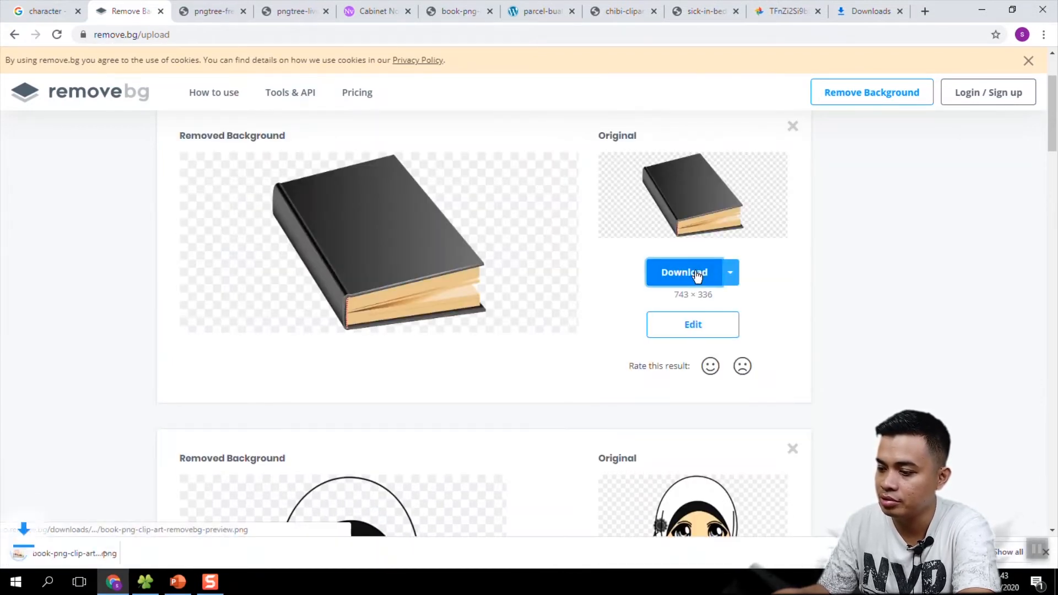
{"action": "left_click_drag", "start_coordinate": [98, 551], "coordinate": [607, 353]}
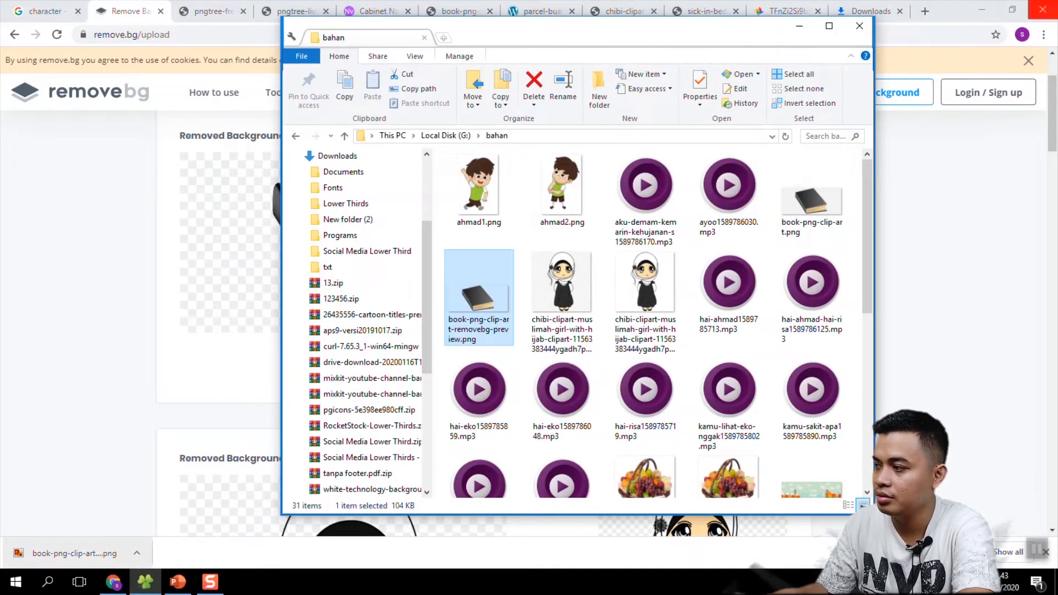
{"action": "left_click", "coordinate": [981, 10]}
- Insert the book removebg-preview PNG on the park slide, scale it to about 1.7 × 3.77 cm, and place it by the boy's lowered hand
{"action": "left_click", "coordinate": [455, 289]}
{"action": "left_click_drag", "start_coordinate": [470, 295], "coordinate": [531, 380]}
{"action": "left_click_drag", "start_coordinate": [617, 404], "coordinate": [481, 475]}
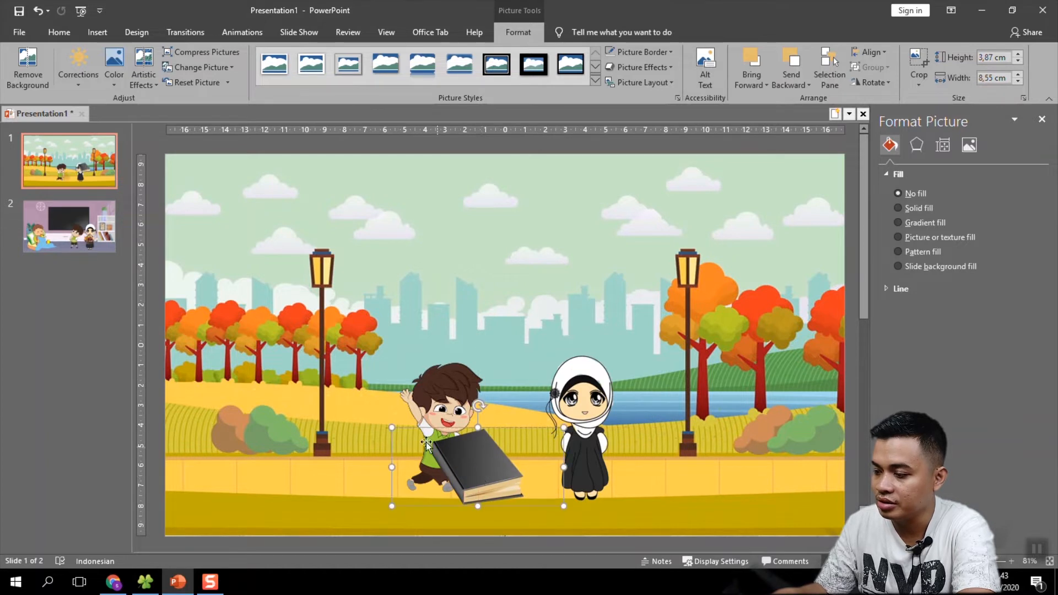
{"action": "left_click_drag", "start_coordinate": [393, 427], "coordinate": [445, 458]}
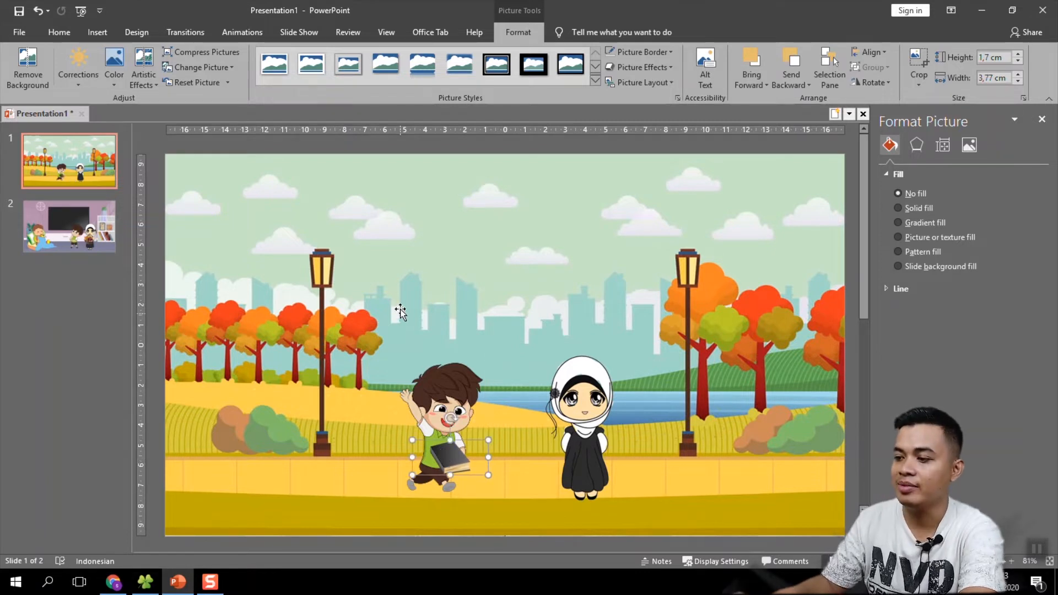
{"action": "left_click", "coordinate": [399, 147]}
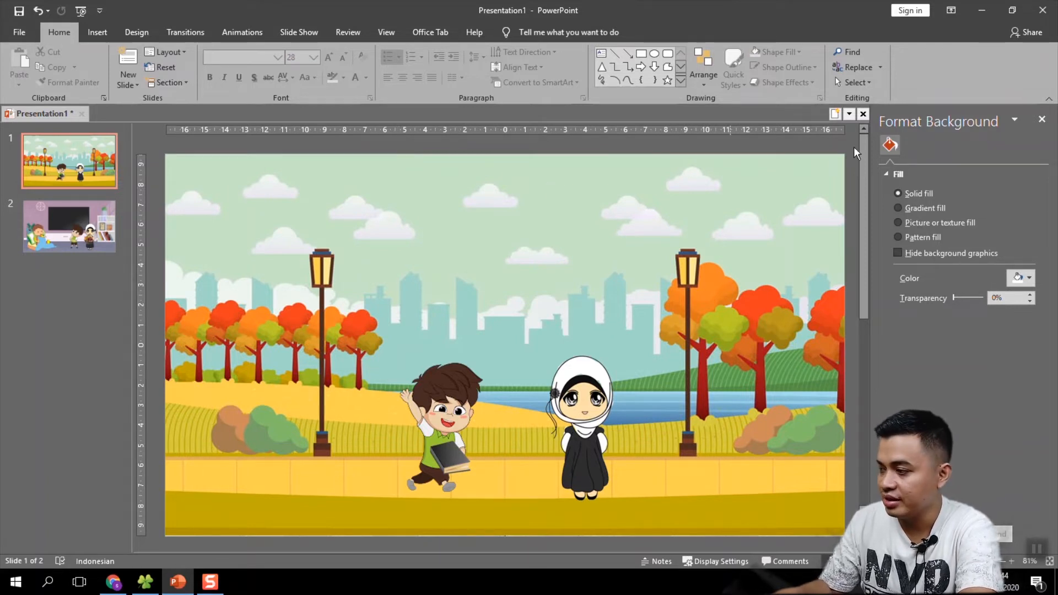
- Close the background formatting settings and display the Animation Pane together with the Selection Pane for the park slide
{"action": "left_click", "coordinate": [1041, 121]}
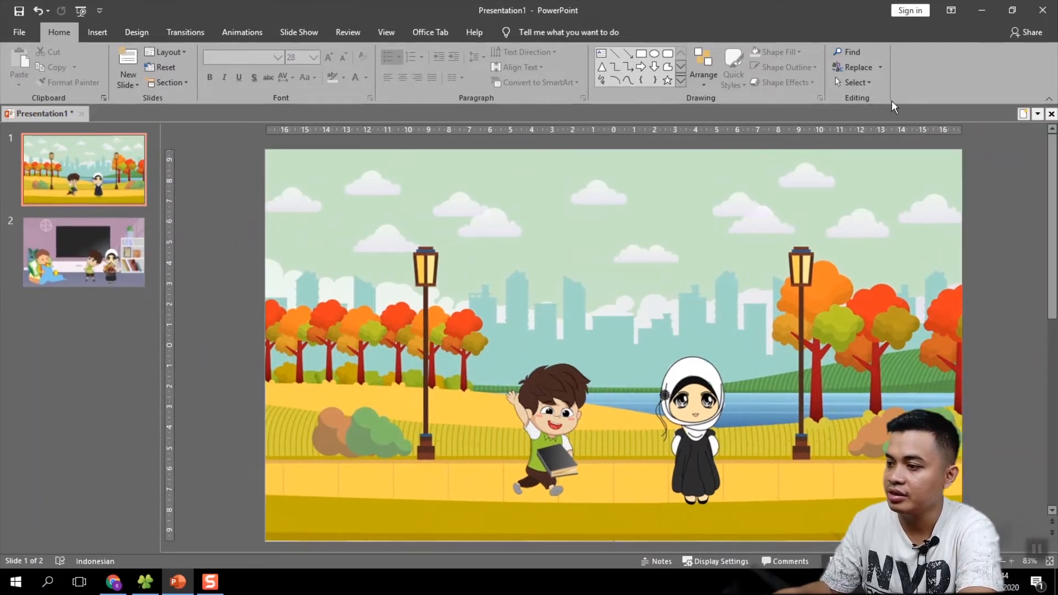
{"action": "left_click", "coordinate": [239, 32]}
{"action": "left_click", "coordinate": [791, 51]}
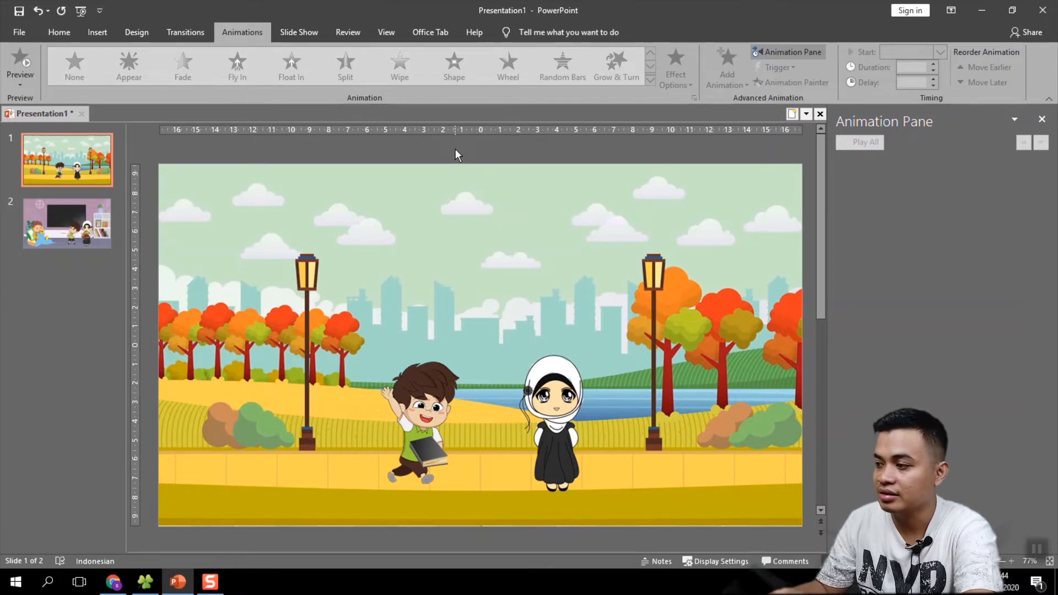
{"action": "left_click", "coordinate": [53, 33]}
{"action": "left_click", "coordinate": [854, 82]}
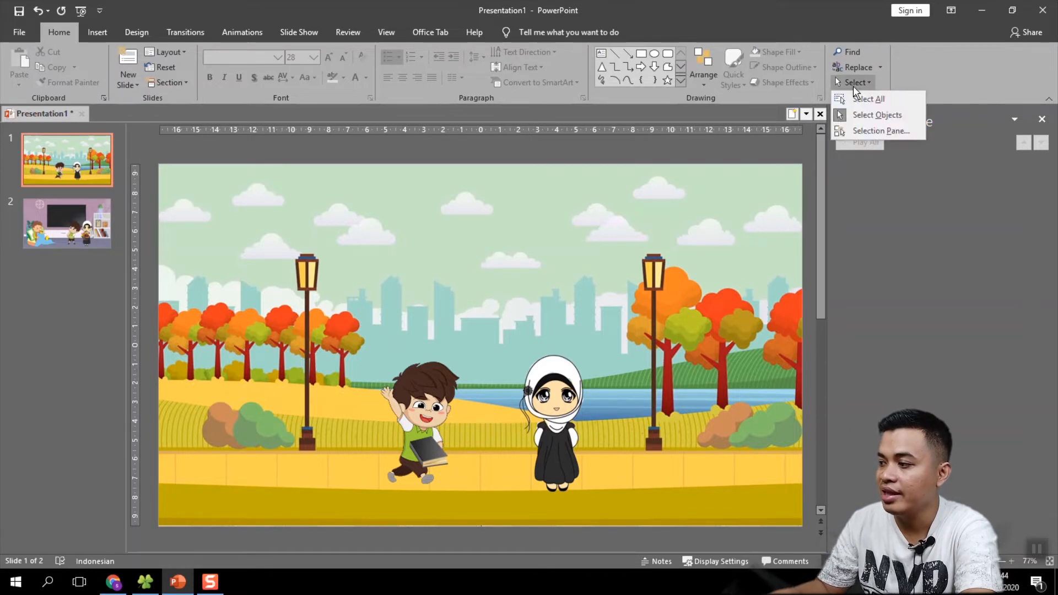
{"action": "left_click", "coordinate": [878, 130]}
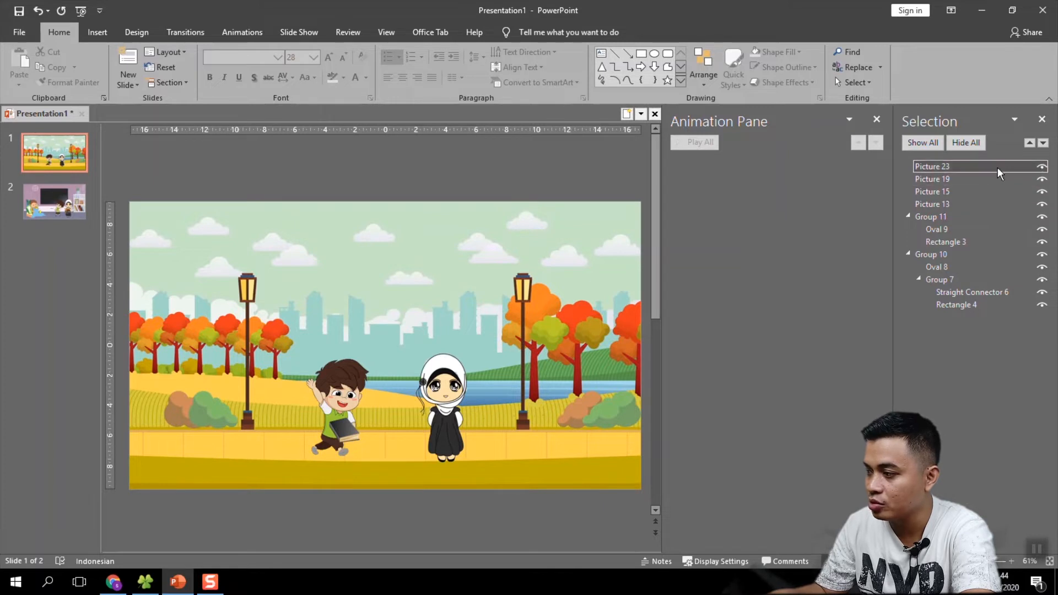
- Toggle the visibility of the book, Picture 23, leaving it hidden, and hide the hijab girl, Picture 19
{"action": "left_click", "coordinate": [1042, 167]}
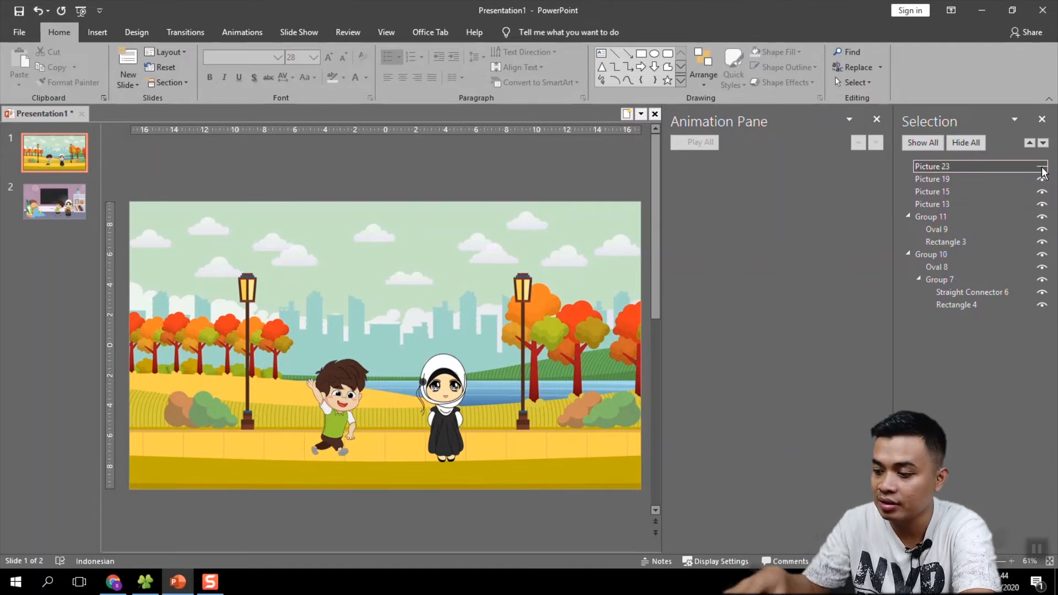
{"action": "left_click", "coordinate": [1041, 168]}
{"action": "left_click", "coordinate": [1042, 167]}
{"action": "left_click", "coordinate": [1042, 167]}
{"action": "left_click", "coordinate": [1041, 168]}
{"action": "left_click", "coordinate": [1042, 179]}
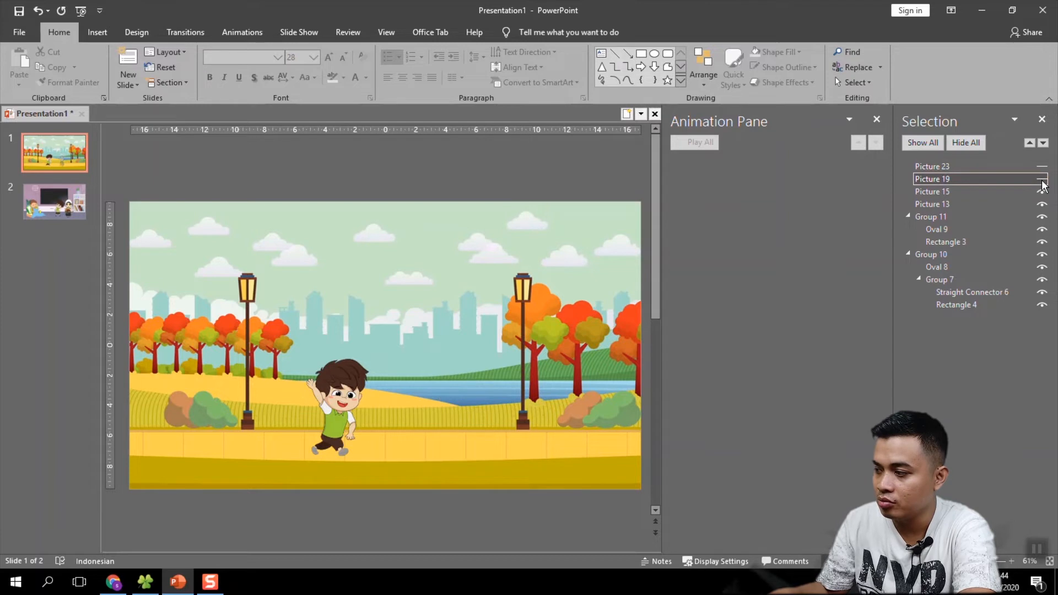
- Hide the boy, Picture 15, and the autumn park background, Picture 13, leaving only the two door panels on the slide
{"action": "left_click", "coordinate": [1042, 192]}
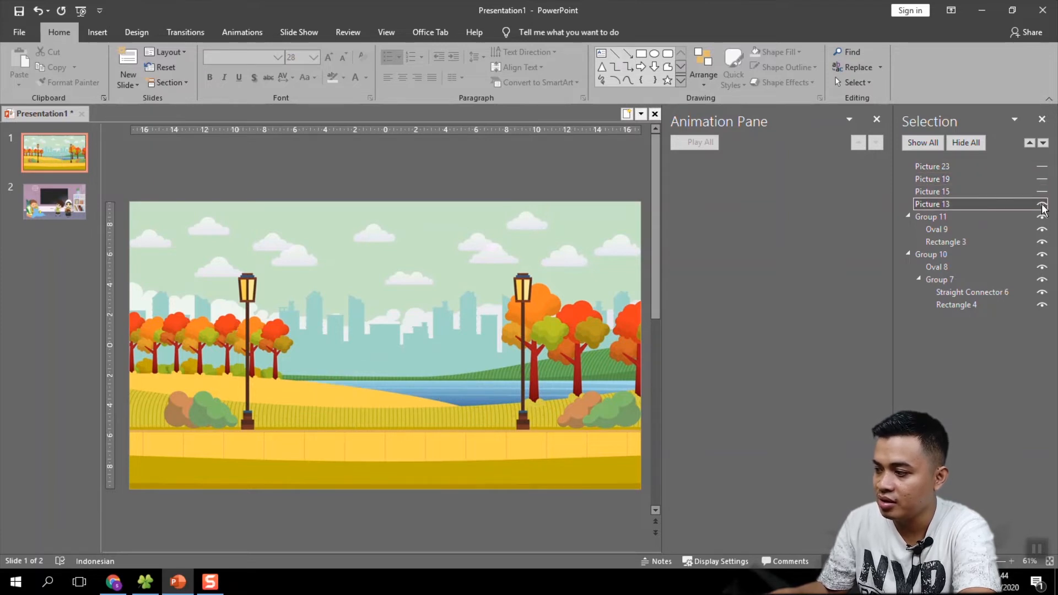
{"action": "left_click", "coordinate": [1042, 204]}
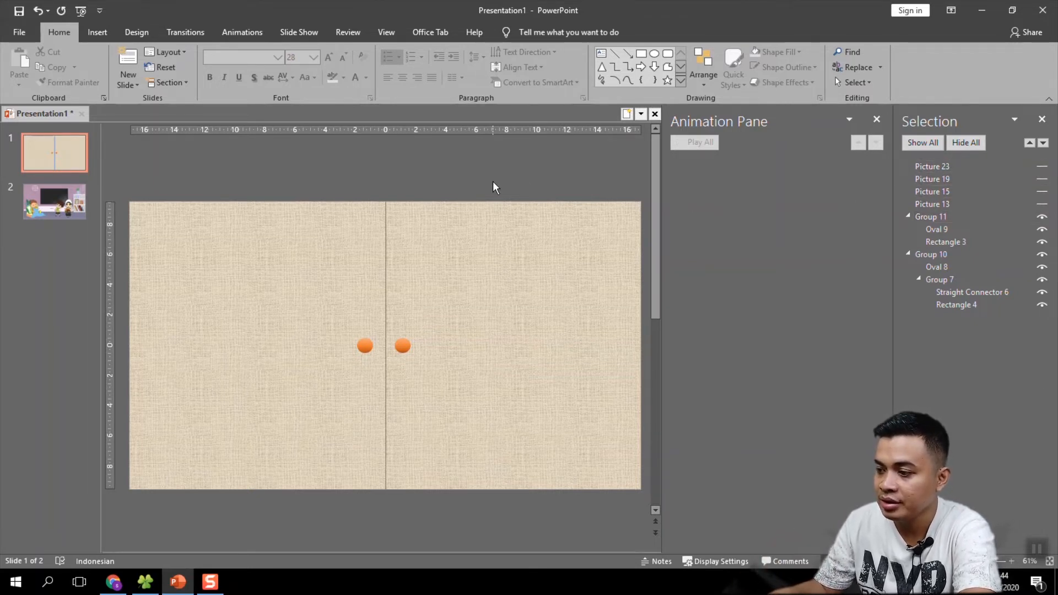
{"action": "left_click", "coordinate": [455, 217]}
{"action": "left_click", "coordinate": [415, 167]}
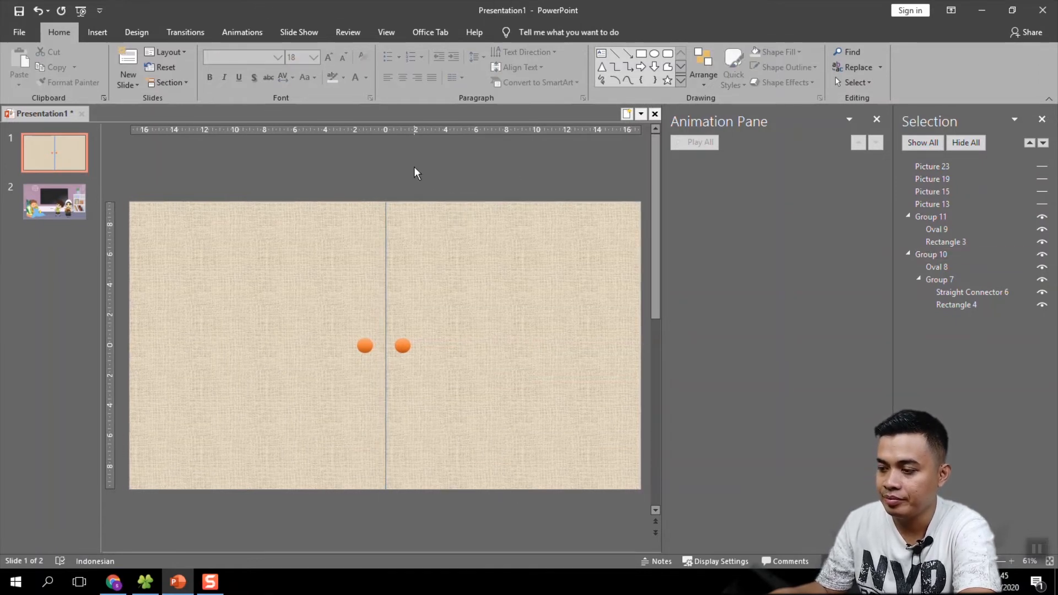
{"action": "left_click", "coordinate": [433, 270]}
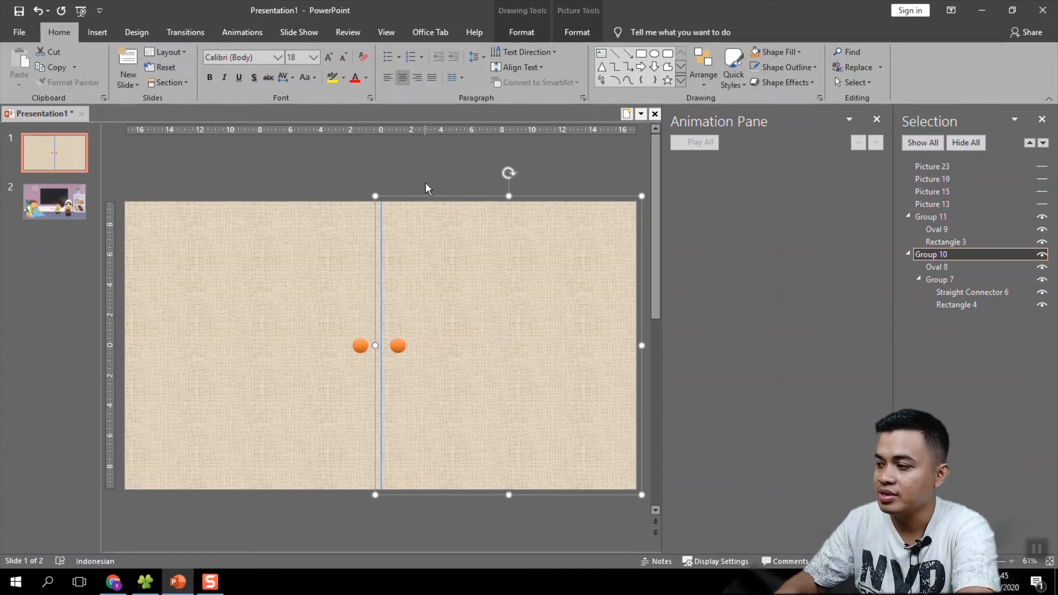
{"action": "left_click", "coordinate": [708, 176]}
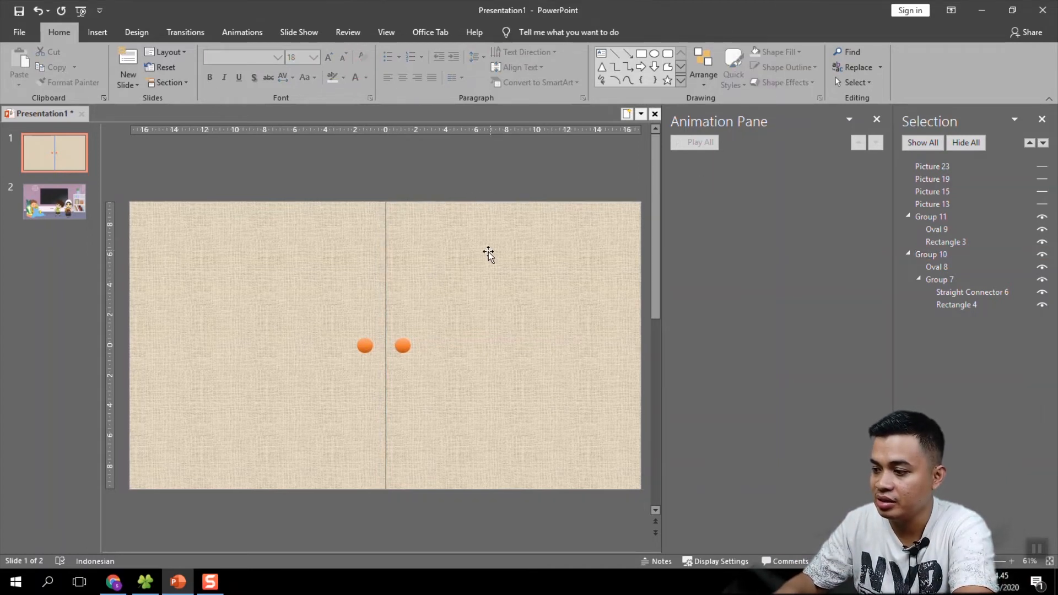
- Add a Lines motion path to the left door, Group 11, aim it horizontally to the slide's left edge, and preview it
{"action": "left_click", "coordinate": [298, 273]}
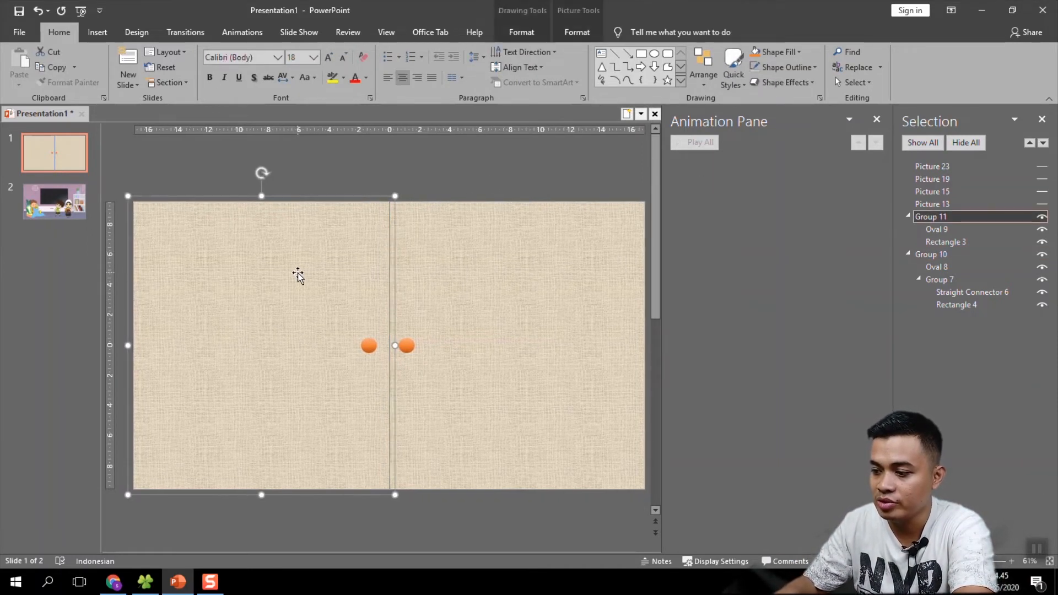
{"action": "left_click", "coordinate": [254, 25]}
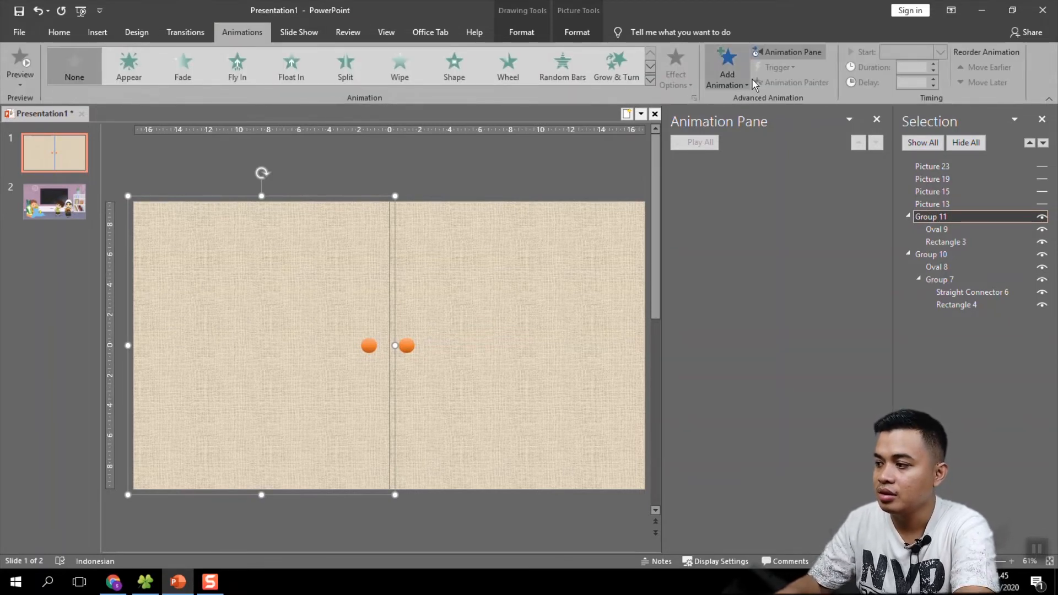
{"action": "left_click", "coordinate": [732, 81]}
{"action": "left_click_drag", "start_coordinate": [980, 262], "coordinate": [984, 379]}
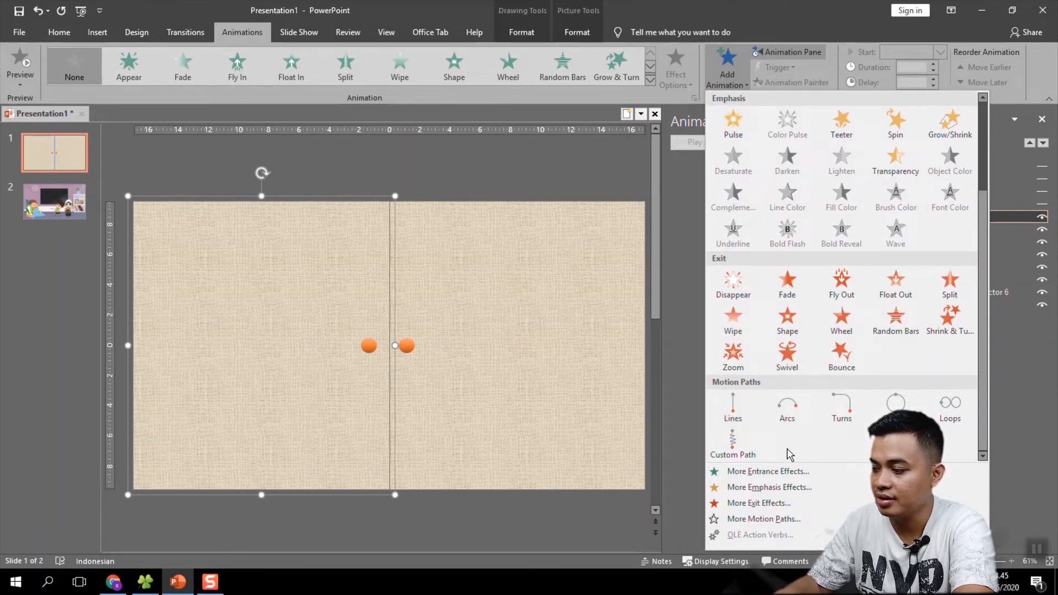
{"action": "left_click", "coordinate": [734, 414]}
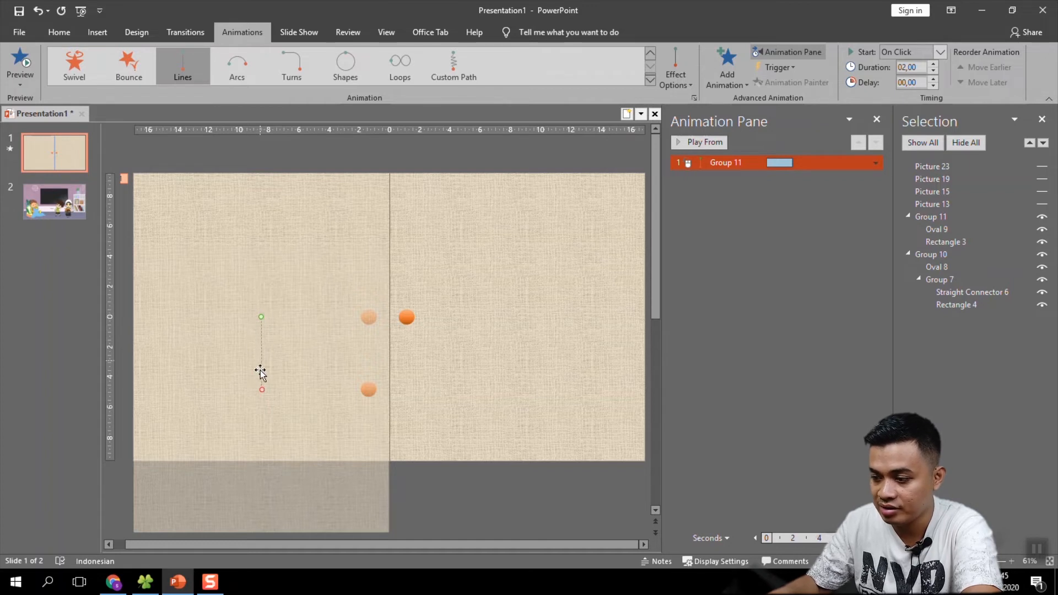
{"action": "left_click_drag", "start_coordinate": [262, 390], "coordinate": [123, 329]}
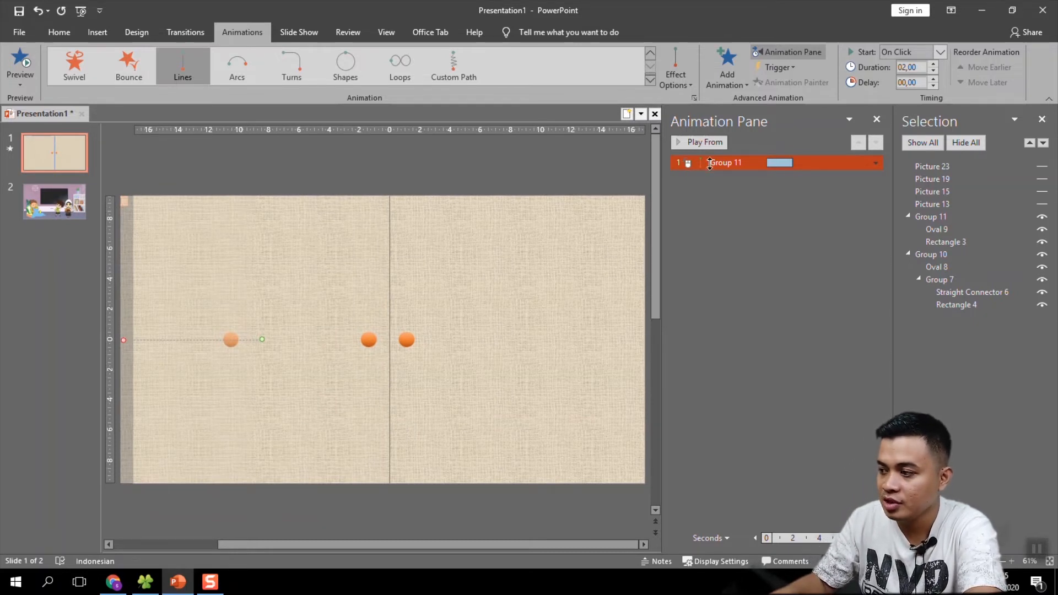
{"action": "left_click", "coordinate": [709, 143]}
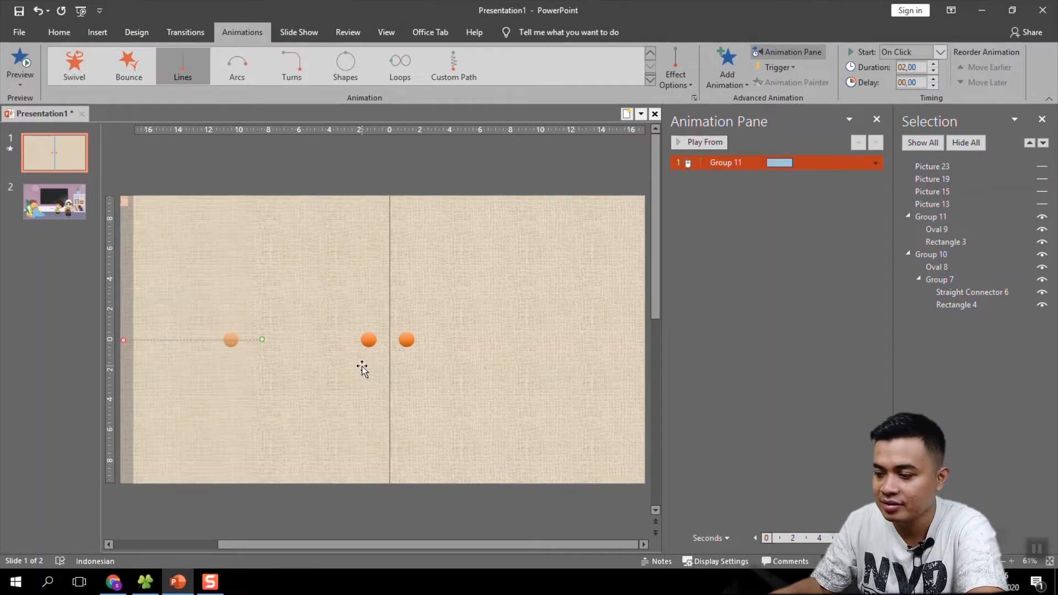
- Extend the left door's motion path further beyond the slide's left edge and play the animation
{"action": "left_click_drag", "start_coordinate": [318, 545], "coordinate": [213, 549]}
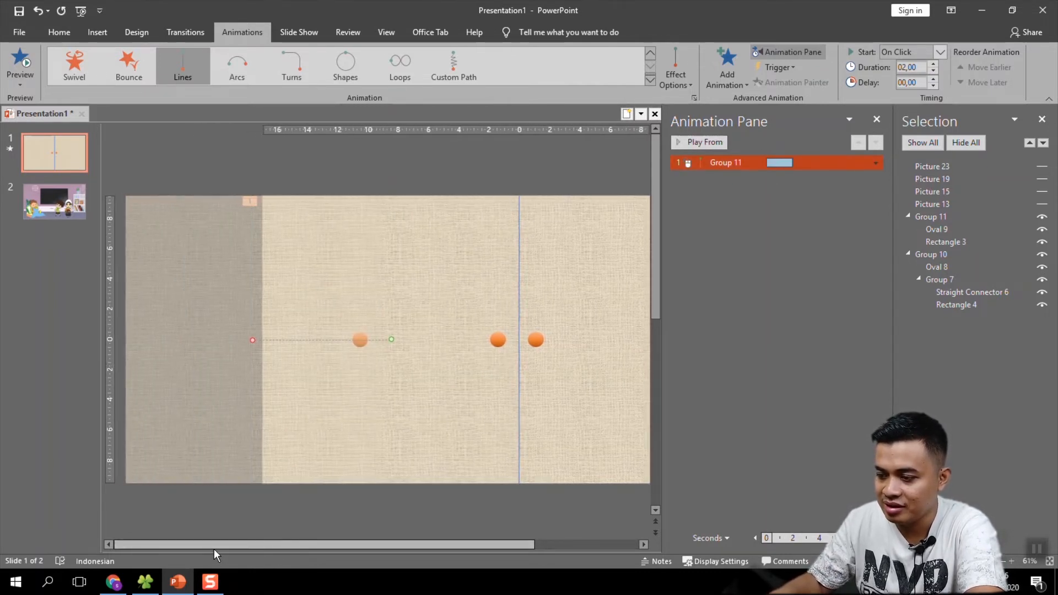
{"action": "left_click_drag", "start_coordinate": [251, 340], "coordinate": [135, 336]}
{"action": "left_click", "coordinate": [721, 144]}
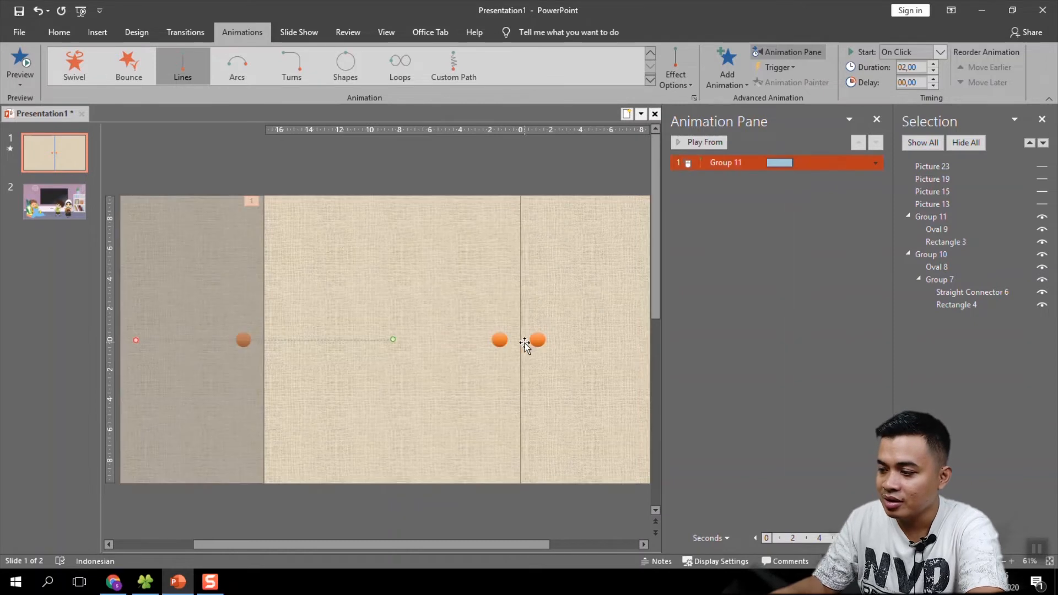
- Add a Lines motion path to the right door, Group 10, and aim it horizontally to the slide's right edge
{"action": "left_click", "coordinate": [562, 366]}
{"action": "left_click_drag", "start_coordinate": [395, 544], "coordinate": [498, 547]}
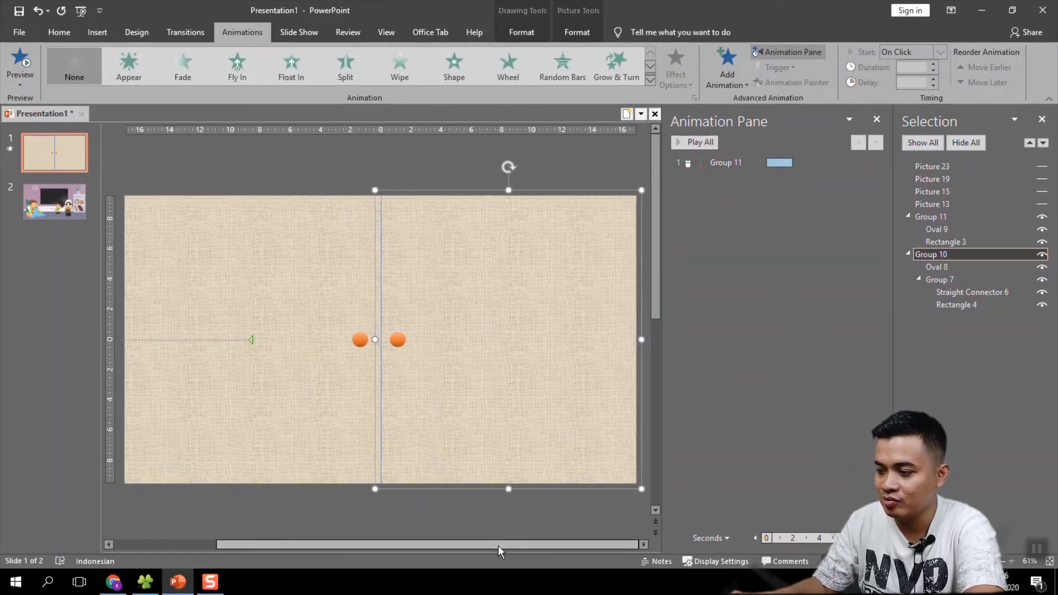
{"action": "left_click", "coordinate": [740, 77]}
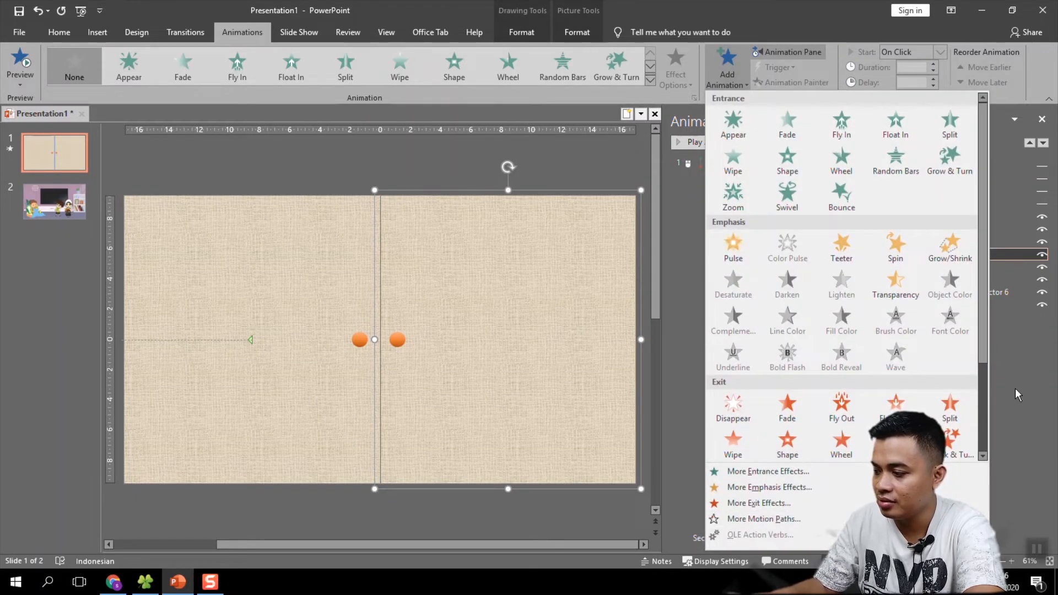
{"action": "left_click_drag", "start_coordinate": [985, 360], "coordinate": [991, 448]}
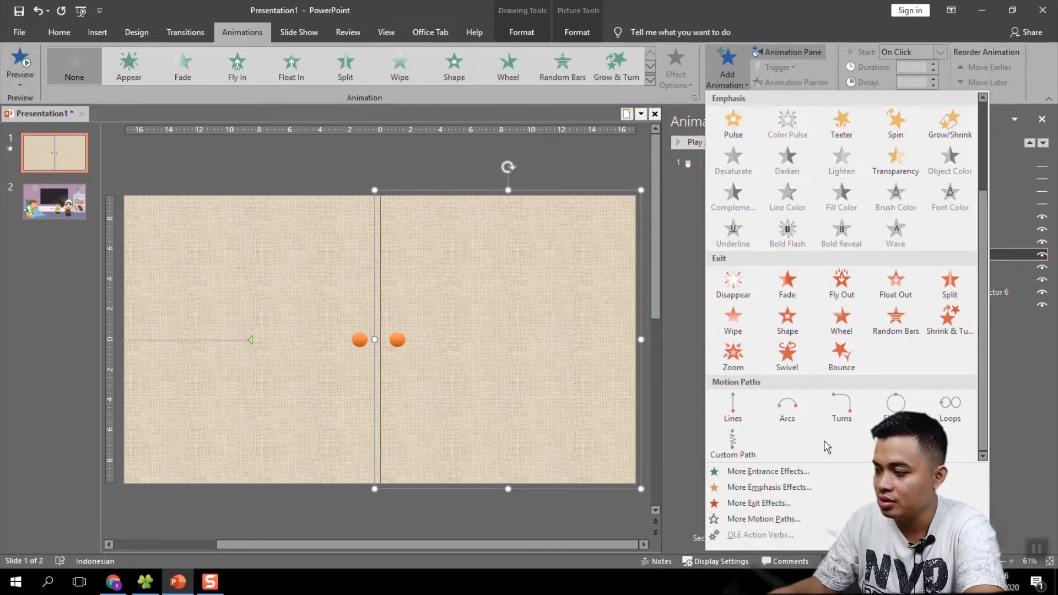
{"action": "left_click", "coordinate": [742, 408]}
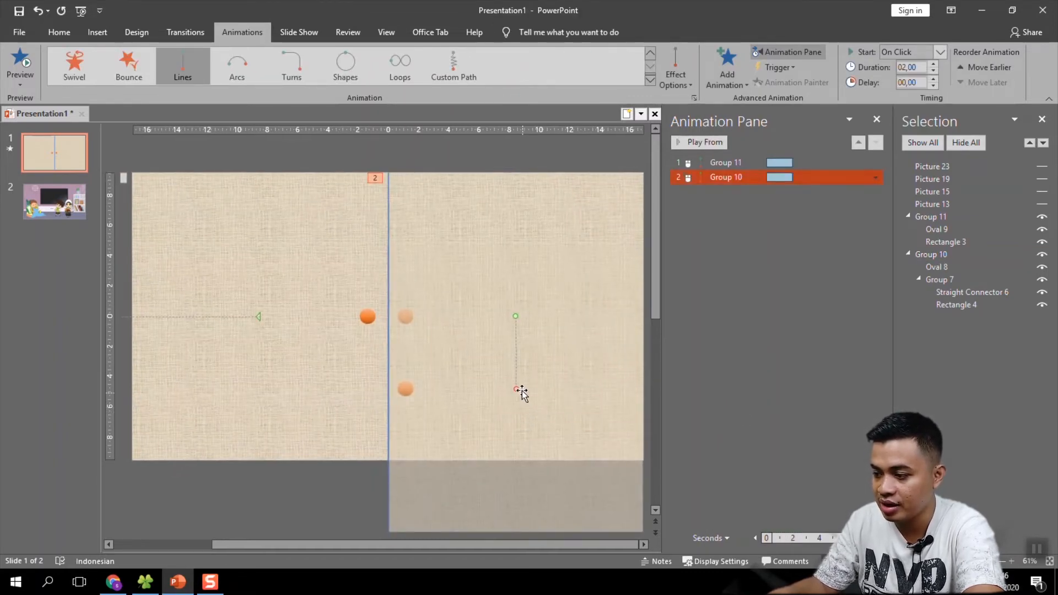
{"action": "left_click_drag", "start_coordinate": [517, 389], "coordinate": [645, 317]}
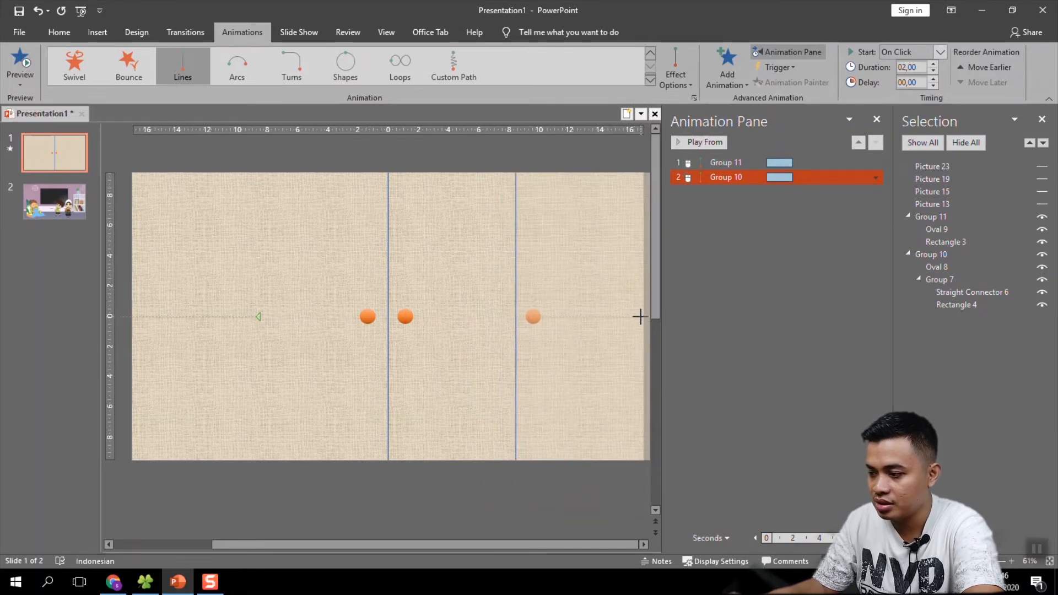
- Extend the right door's motion path further beyond the slide's right edge
{"action": "left_click_drag", "start_coordinate": [456, 545], "coordinate": [544, 545]}
{"action": "left_click_drag", "start_coordinate": [517, 340], "coordinate": [645, 340]}
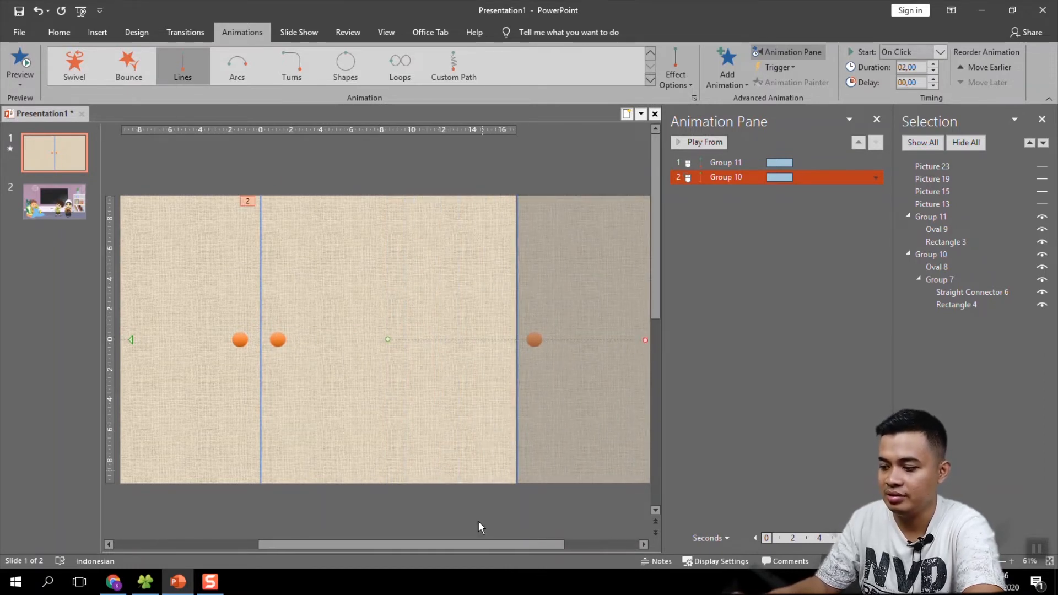
{"action": "left_click_drag", "start_coordinate": [467, 544], "coordinate": [402, 543]}
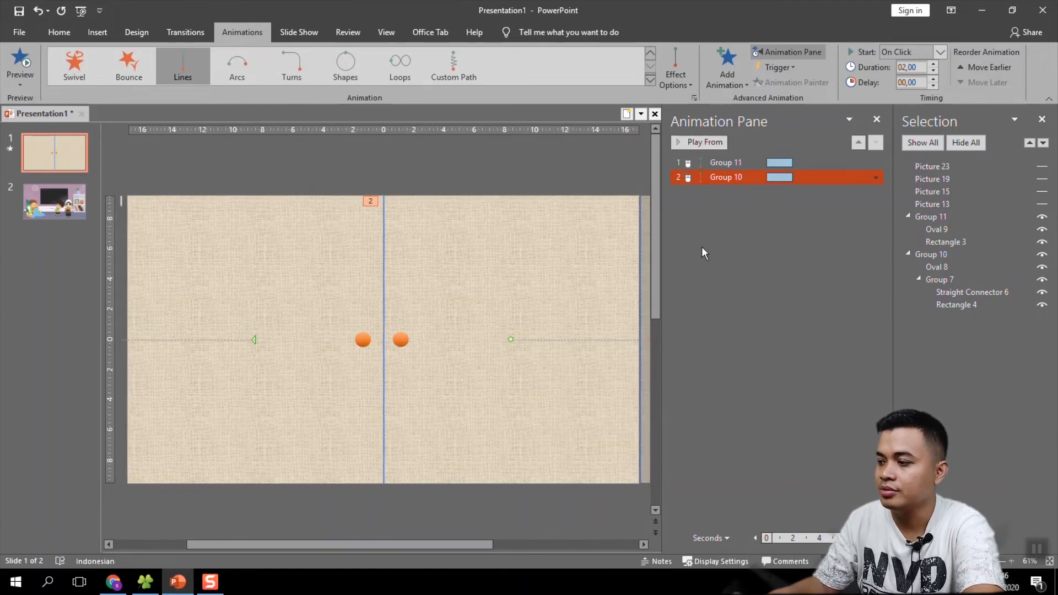
- Preview the two door animations and examine the Group 11 and Group 10 entries in the animation order
{"action": "left_click", "coordinate": [707, 141]}
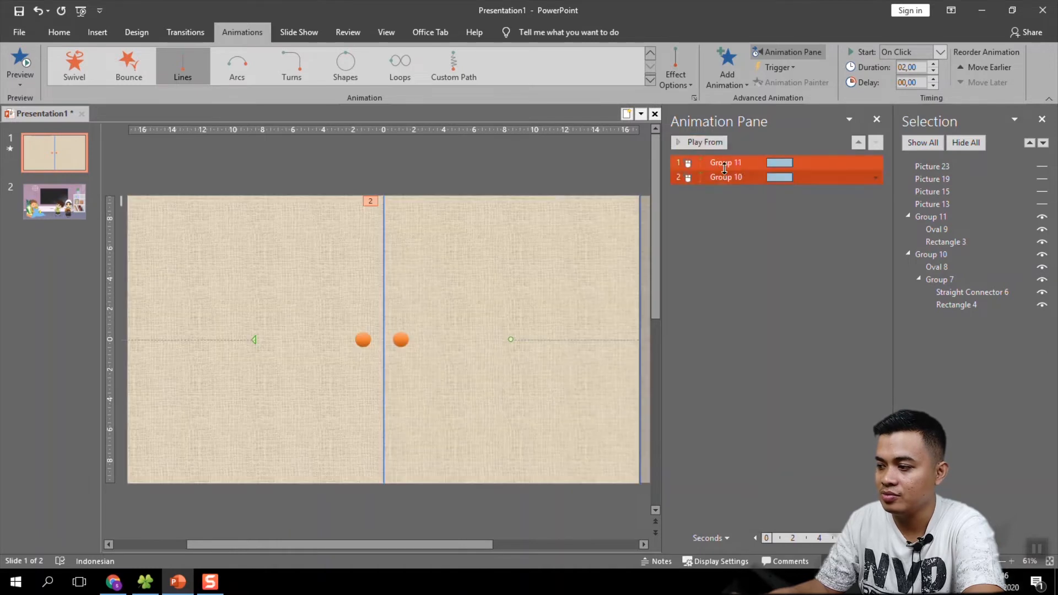
{"action": "left_click", "coordinate": [723, 166]}
{"action": "left_click", "coordinate": [704, 142]}
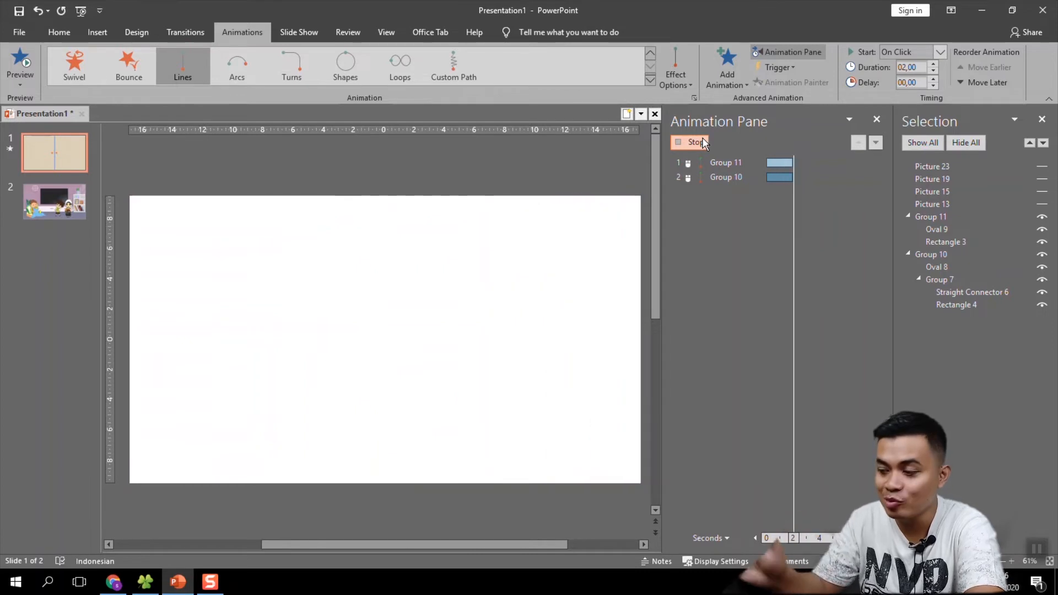
{"action": "left_click", "coordinate": [733, 176], "text": "shift"}
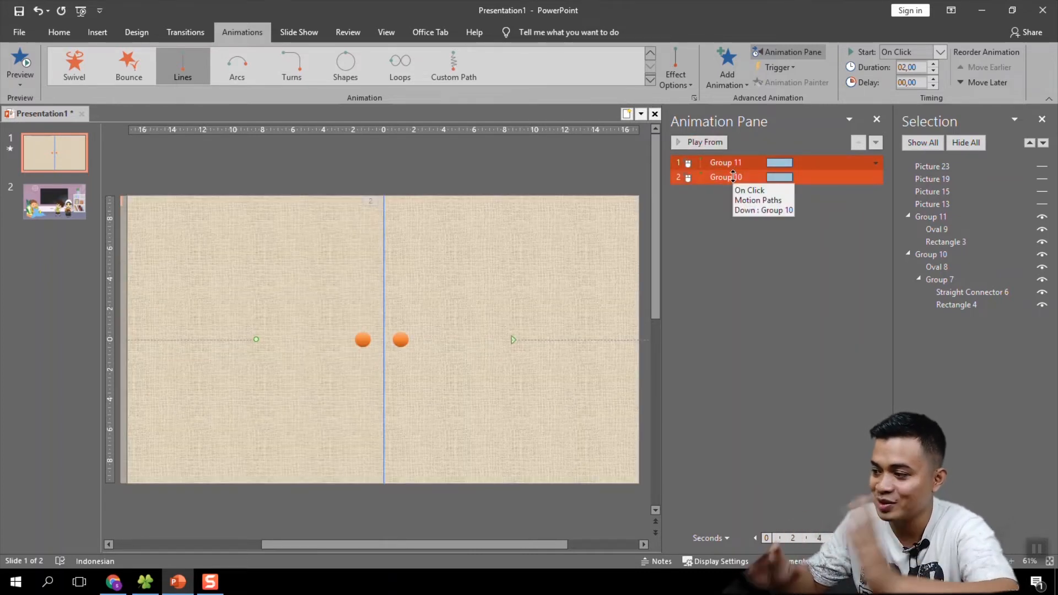
{"action": "left_click", "coordinate": [728, 177]}
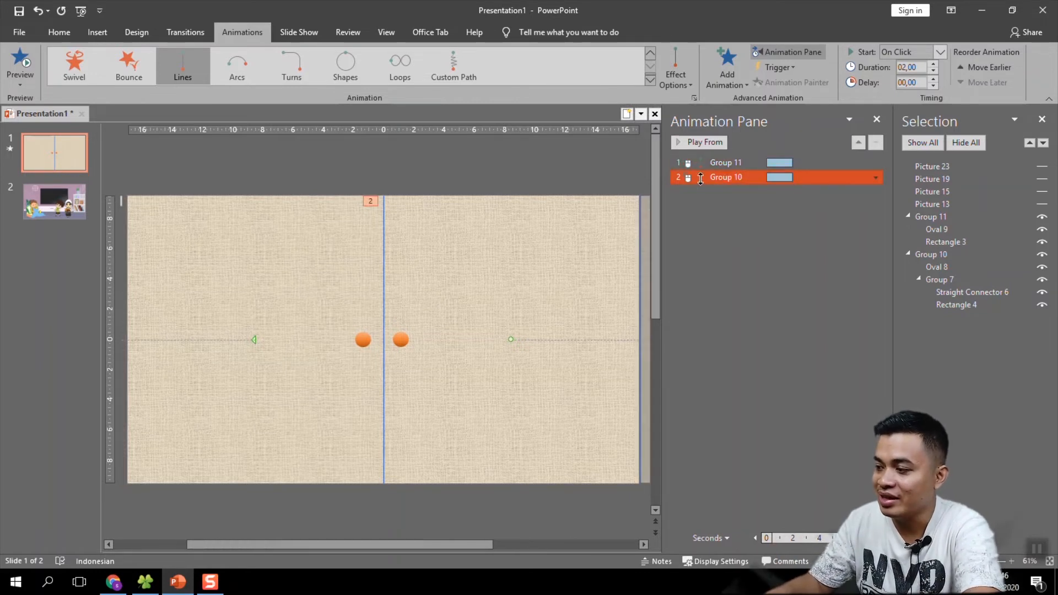
{"action": "left_click", "coordinate": [682, 166], "text": "shift"}
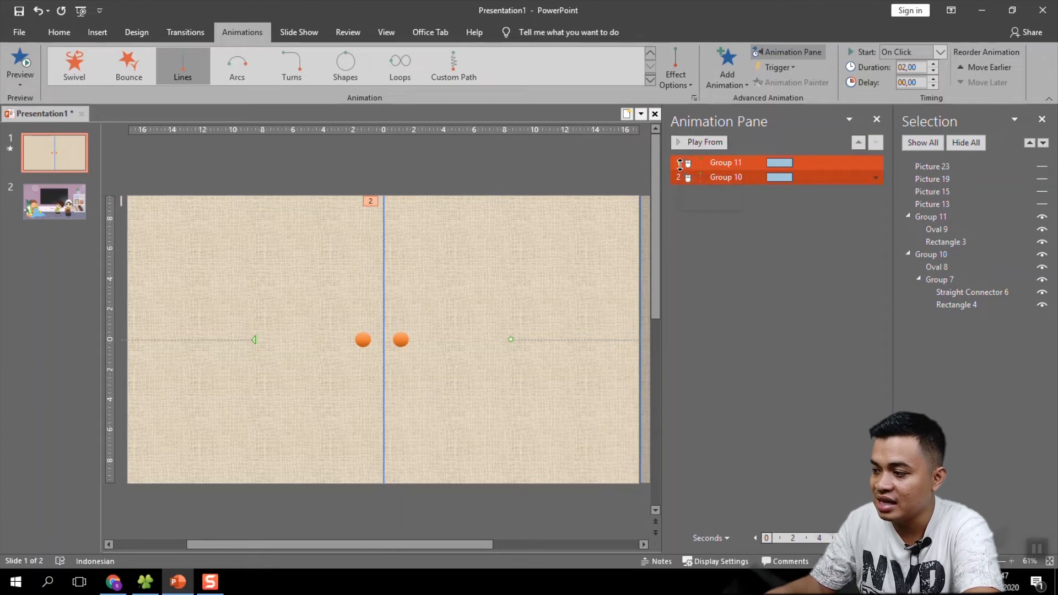
{"action": "left_click", "coordinate": [680, 164]}
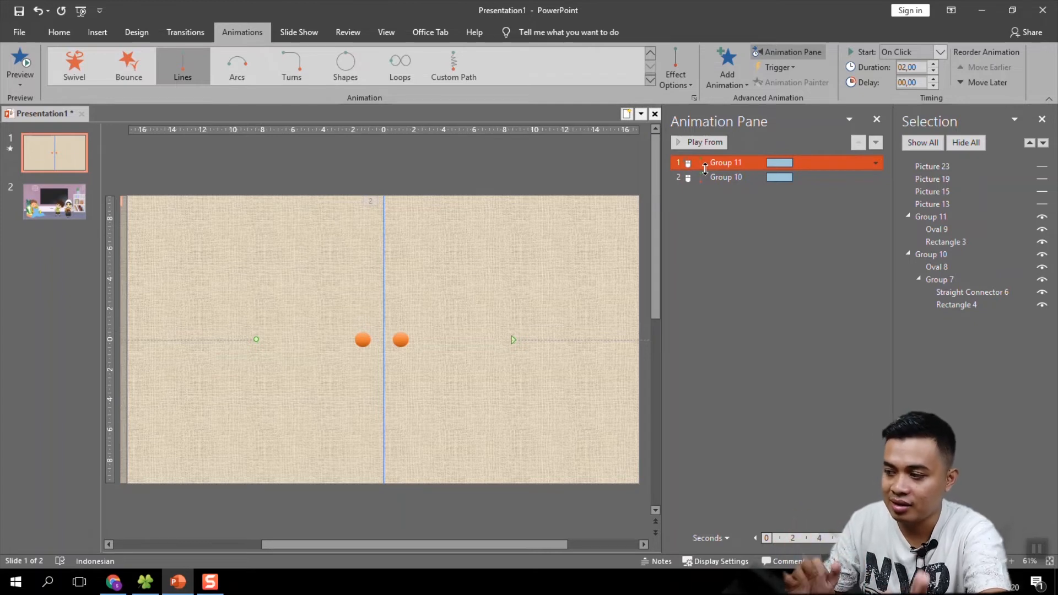
{"action": "left_click", "coordinate": [696, 176], "text": "shift"}
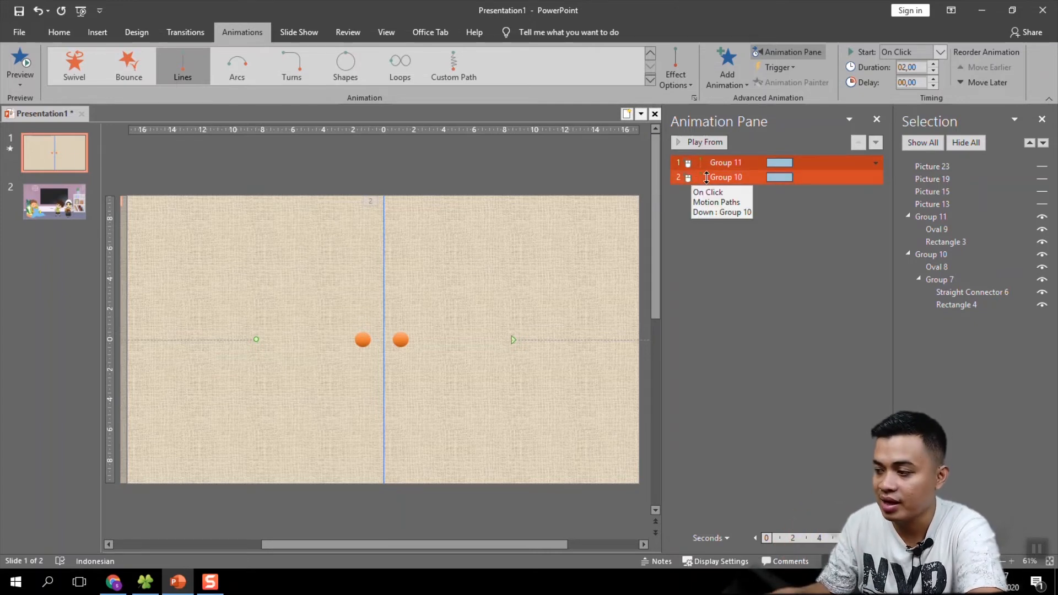
- Set the Group 10 door animation to start with previous, and play the sequence from Group 11
{"action": "left_click", "coordinate": [707, 177]}
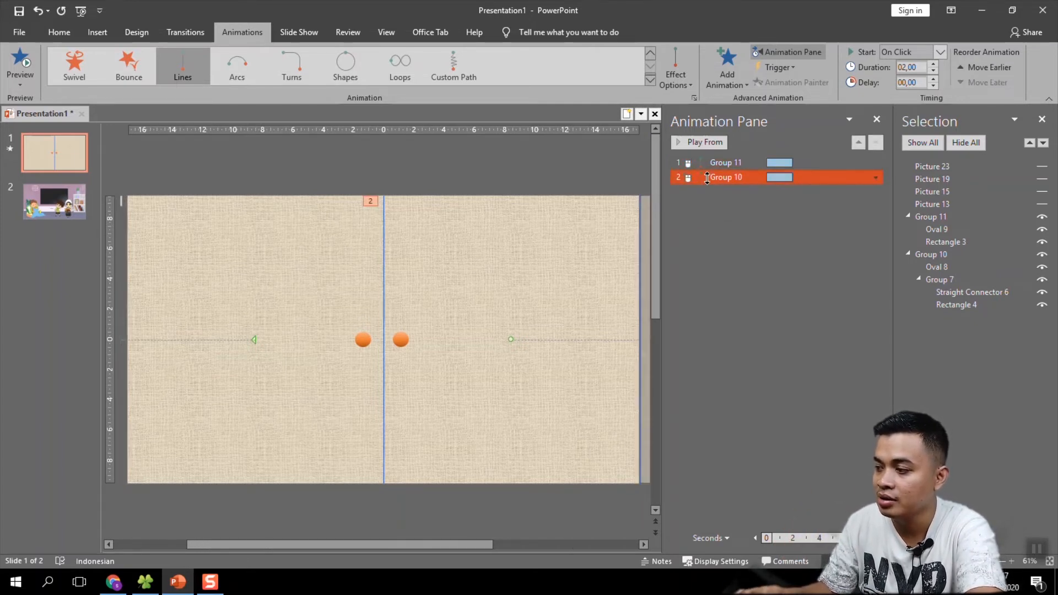
{"action": "right_click", "coordinate": [707, 178]}
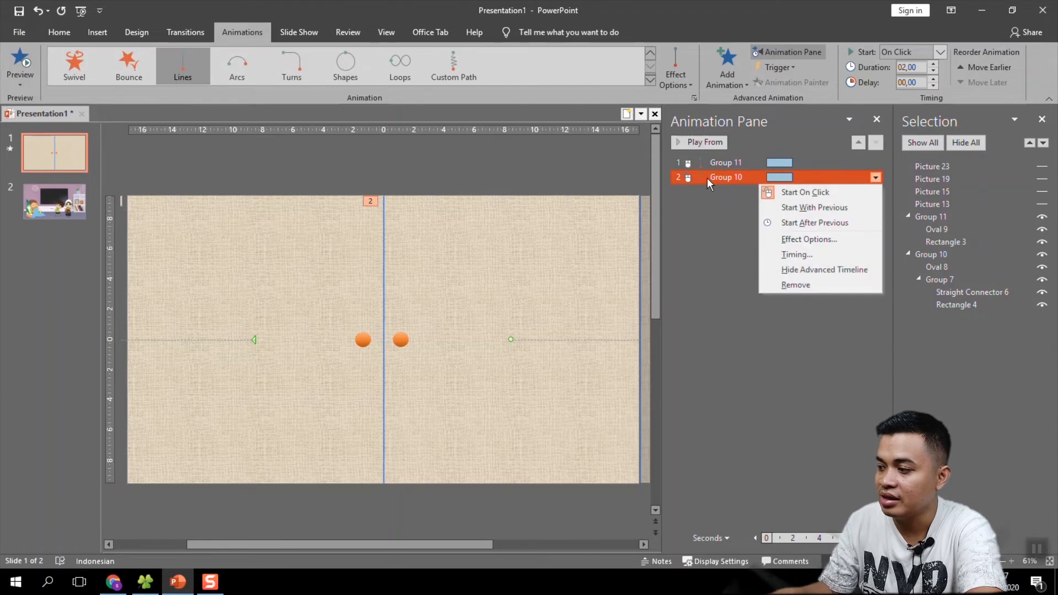
{"action": "left_click", "coordinate": [778, 208]}
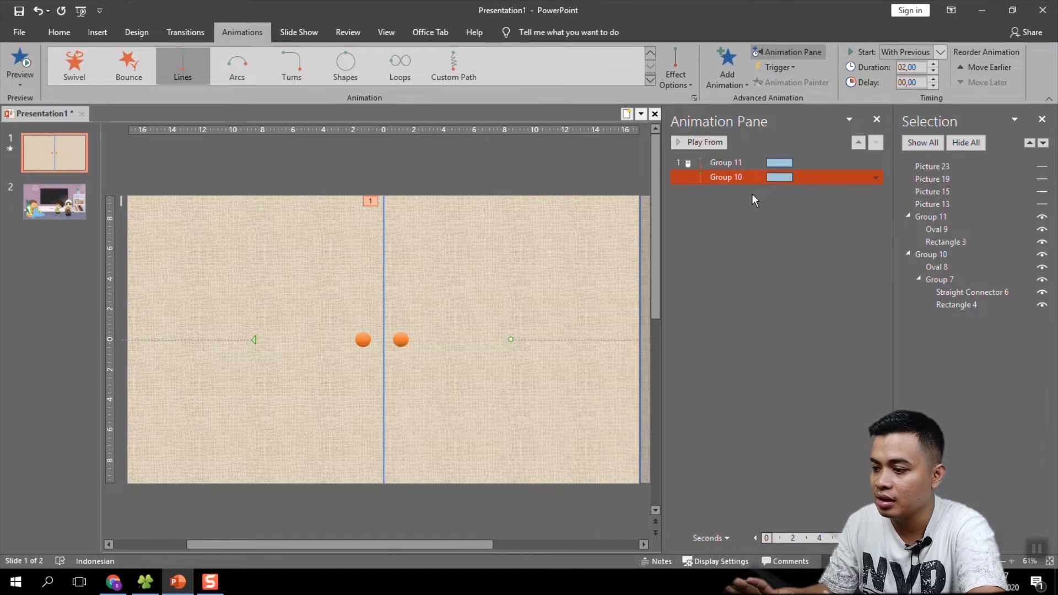
{"action": "left_click", "coordinate": [715, 162]}
{"action": "left_click", "coordinate": [699, 142]}
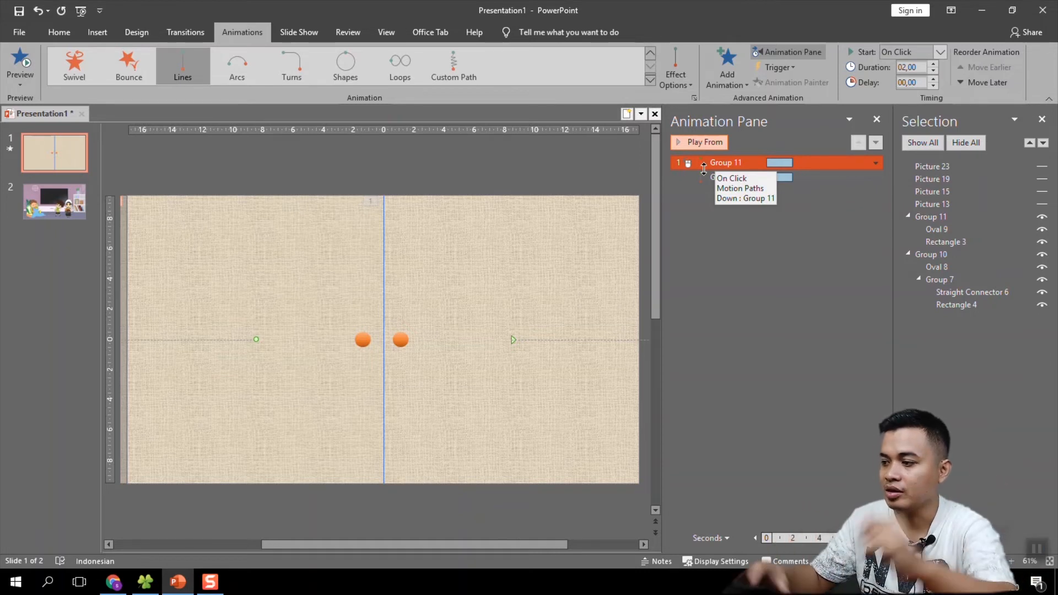
- Insert a blue WordArt title on the door slide with the text "Pada suatu hari"
{"action": "left_click", "coordinate": [609, 176]}
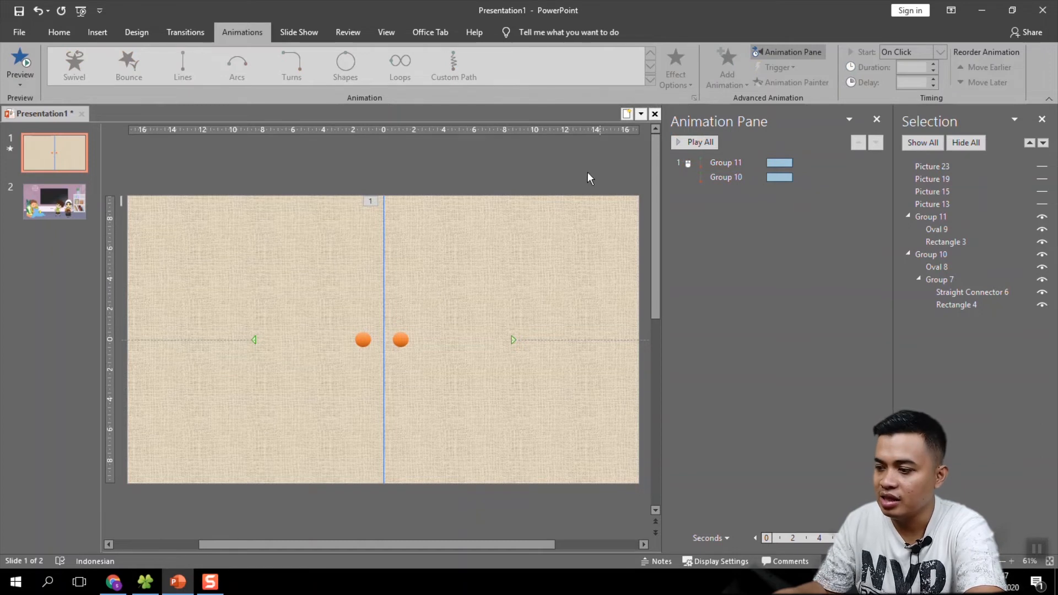
{"action": "left_click", "coordinate": [95, 32]}
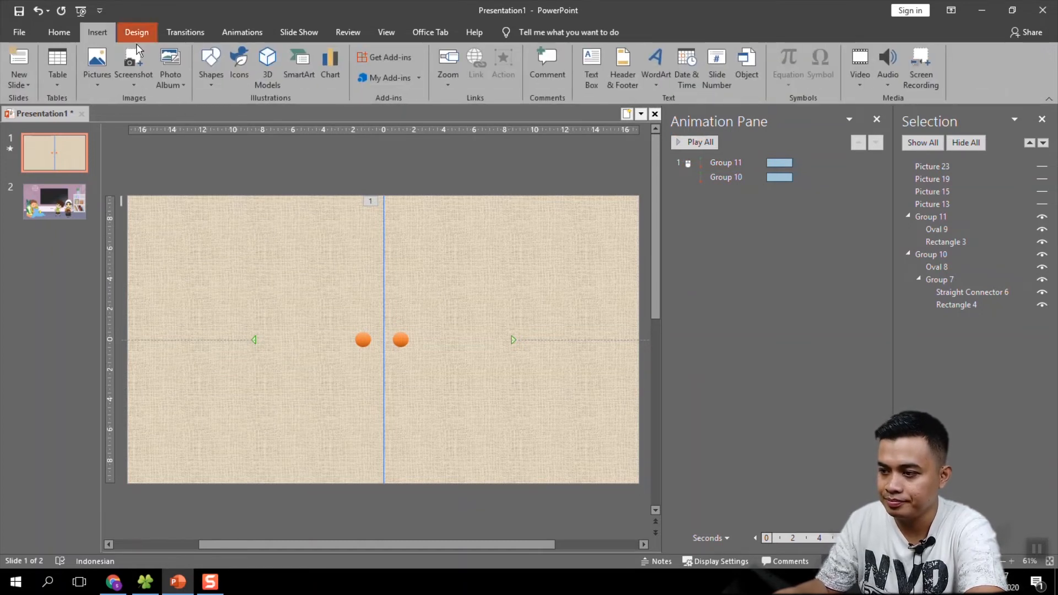
{"action": "left_click", "coordinate": [656, 78]}
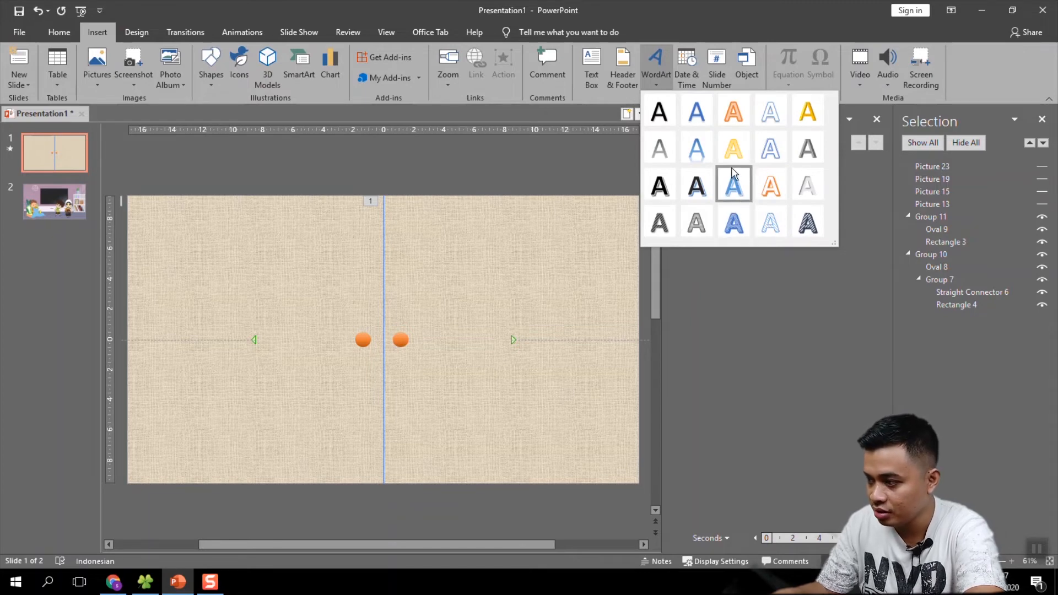
{"action": "key", "text": "Escape"}
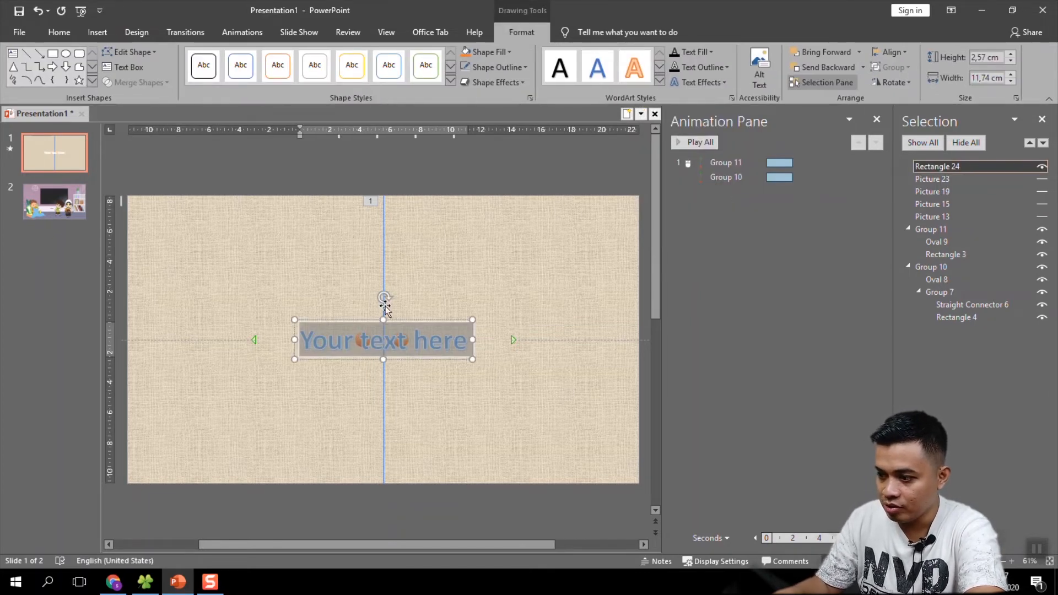
{"action": "type", "text": "Pa"}
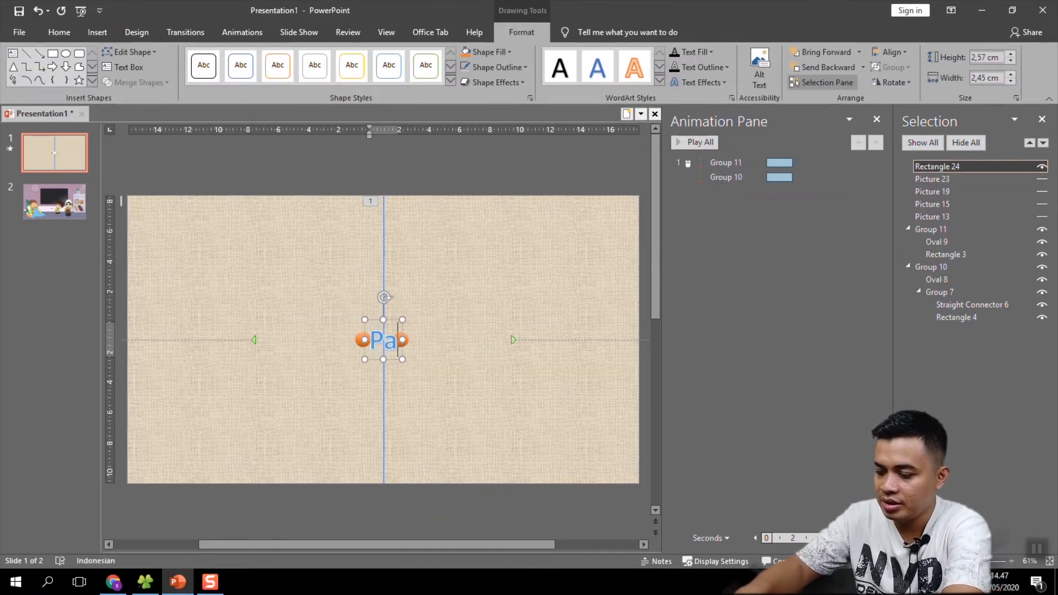
{"action": "type", "text": "da suatu hari"}
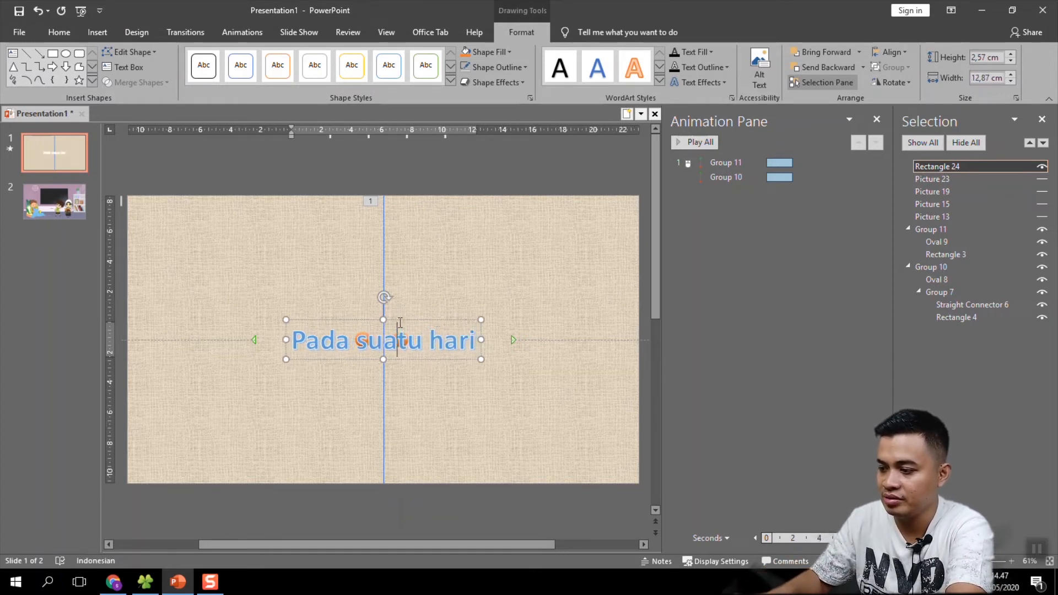
- Move the WordArt title up above the orange door knobs and append "..." to its text
{"action": "left_click_drag", "start_coordinate": [399, 321], "coordinate": [400, 265]}
{"action": "left_click_drag", "start_coordinate": [398, 258], "coordinate": [398, 244]}
{"action": "left_click", "coordinate": [473, 268]}
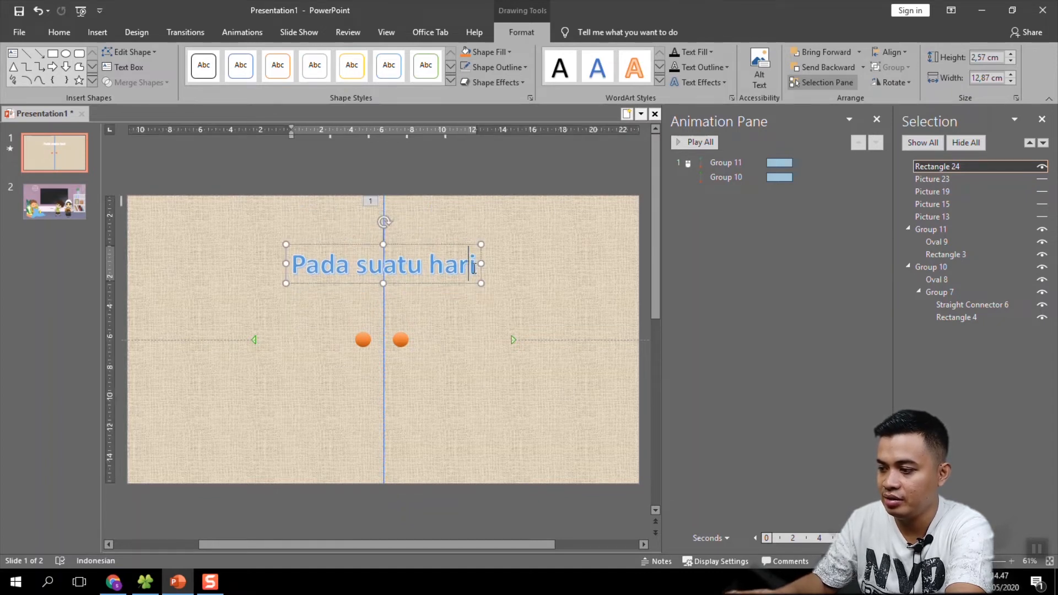
{"action": "type", "text": "..."}
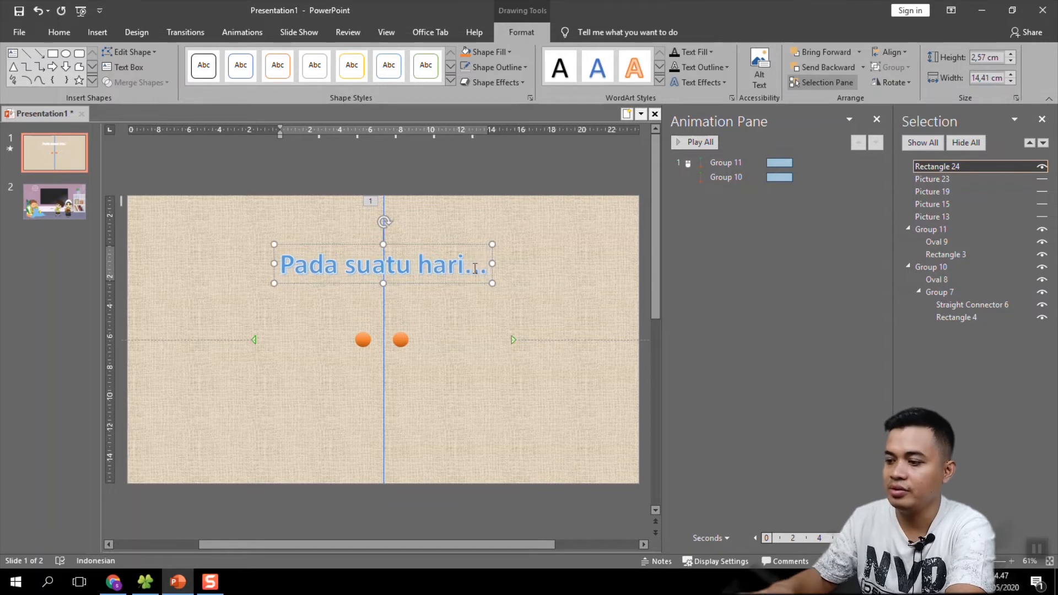
- Add the Expand entrance effect to the "Pada suatu hari..." title
{"action": "left_click", "coordinate": [459, 245]}
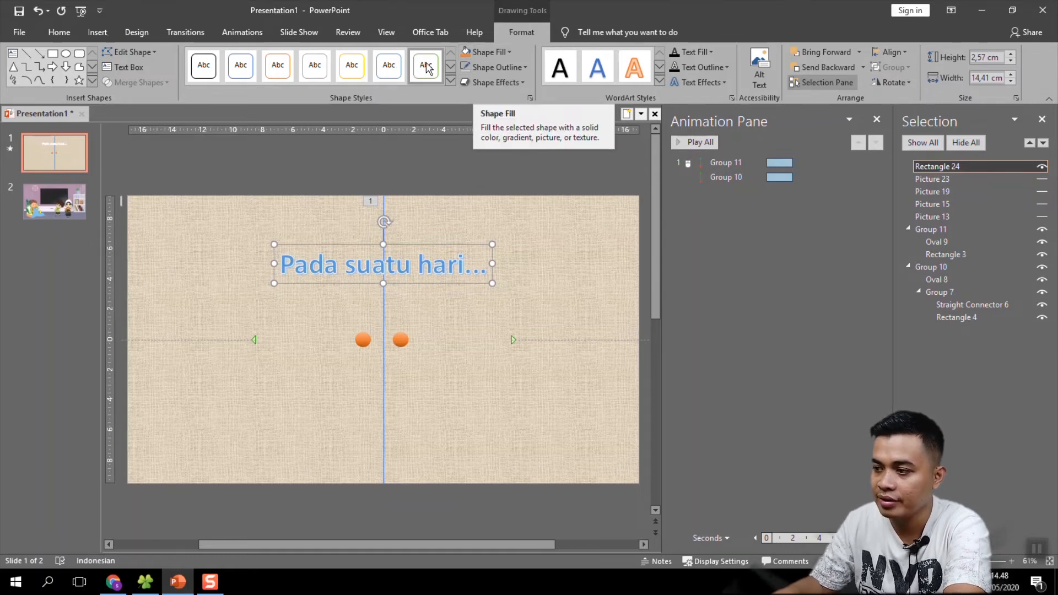
{"action": "left_click", "coordinate": [242, 36]}
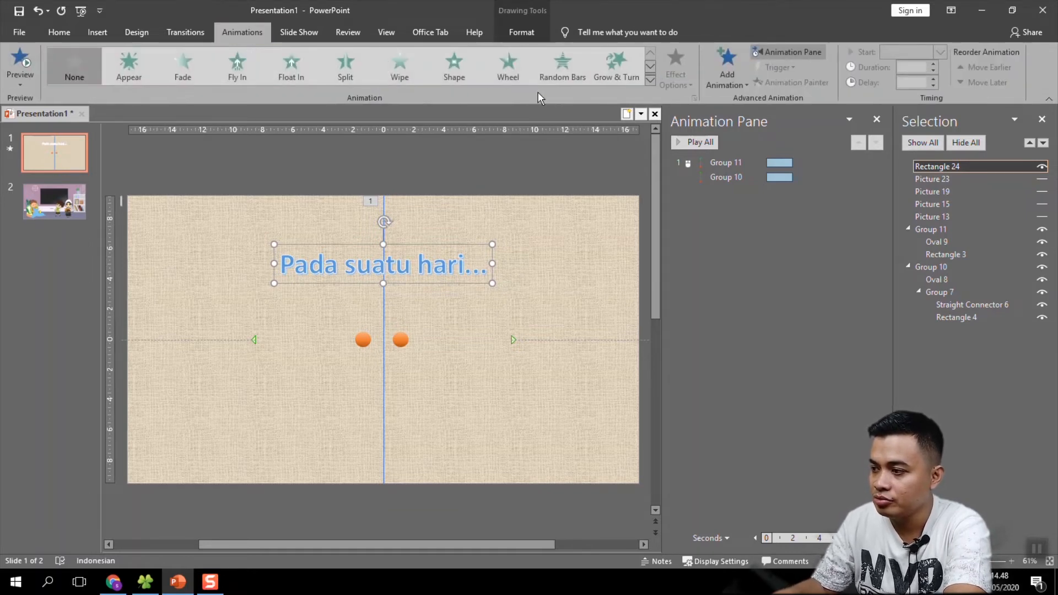
{"action": "left_click", "coordinate": [736, 79]}
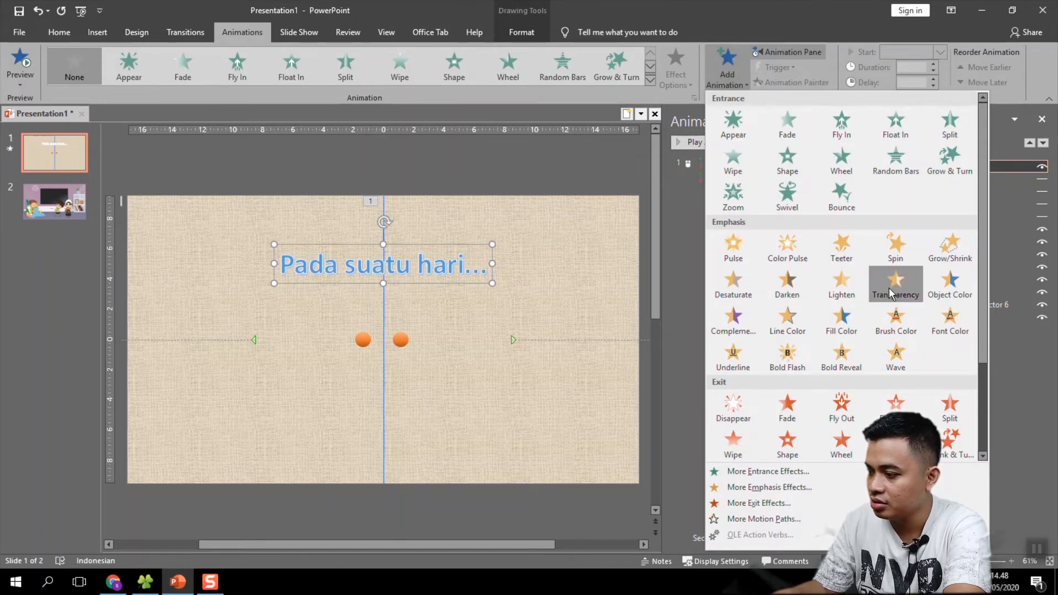
{"action": "left_click", "coordinate": [797, 471]}
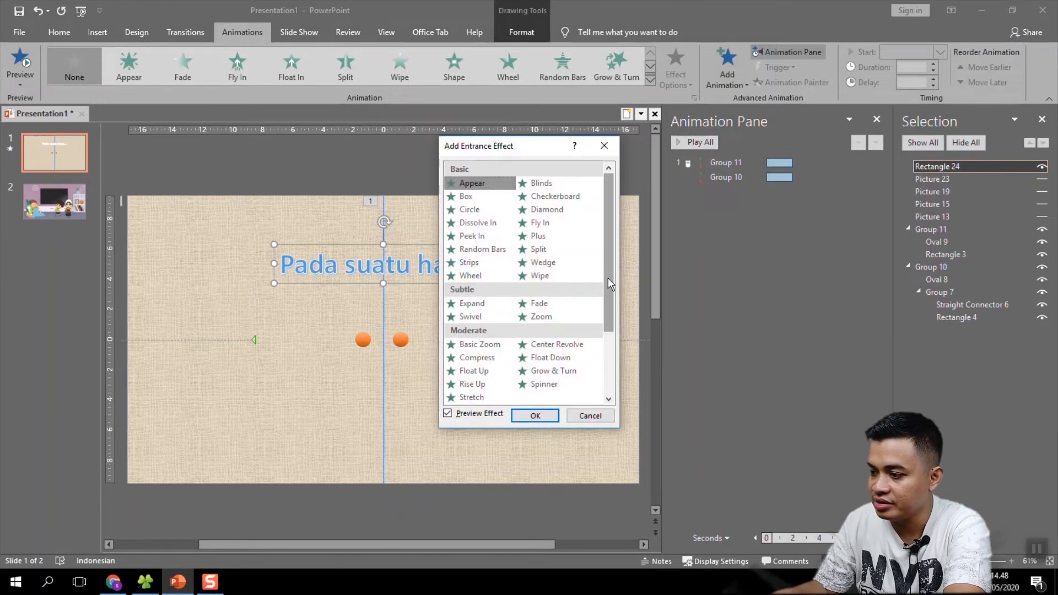
{"action": "left_click_drag", "start_coordinate": [612, 277], "coordinate": [617, 375]}
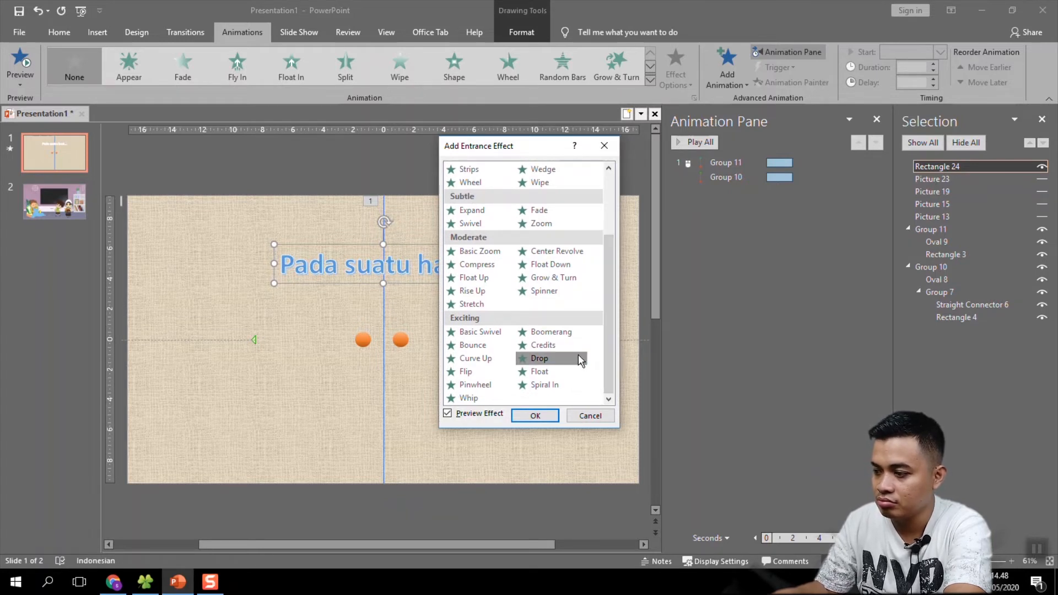
{"action": "left_click_drag", "start_coordinate": [601, 337], "coordinate": [605, 299]}
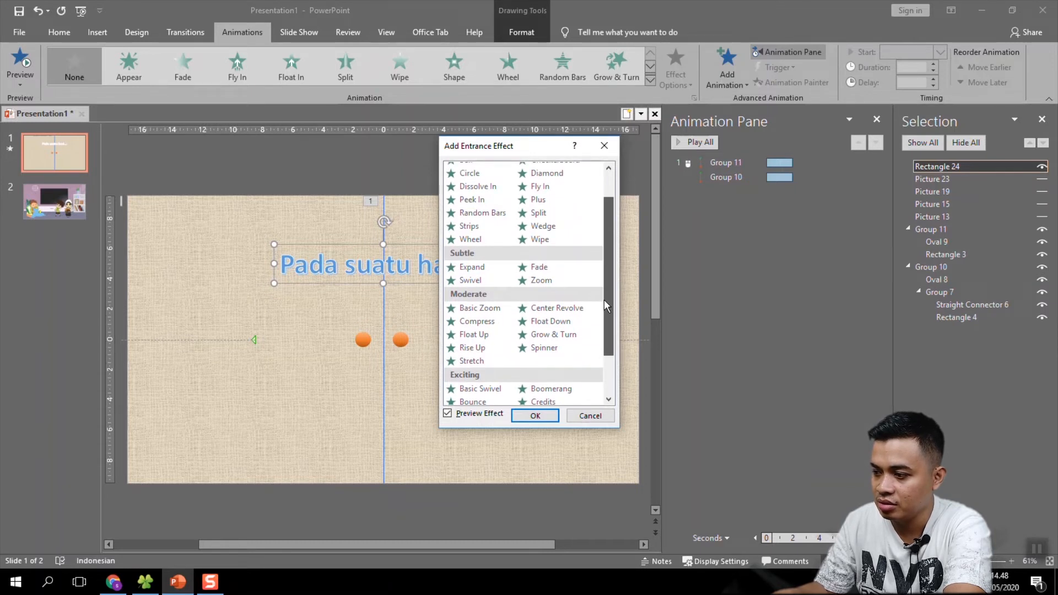
{"action": "left_click_drag", "start_coordinate": [604, 299], "coordinate": [603, 300]}
{"action": "left_click", "coordinate": [481, 268]}
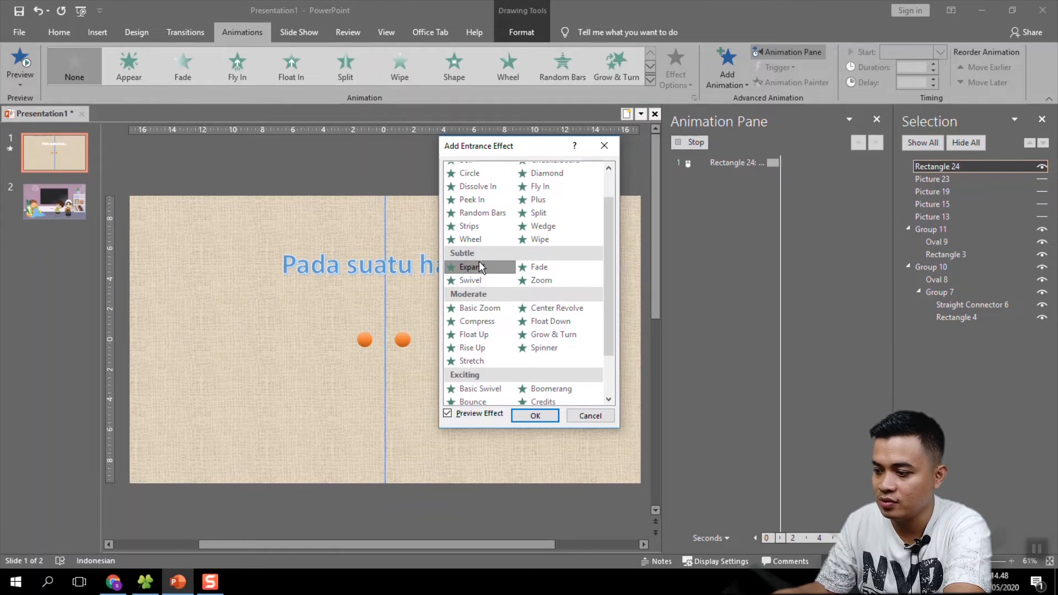
{"action": "left_click", "coordinate": [537, 416]}
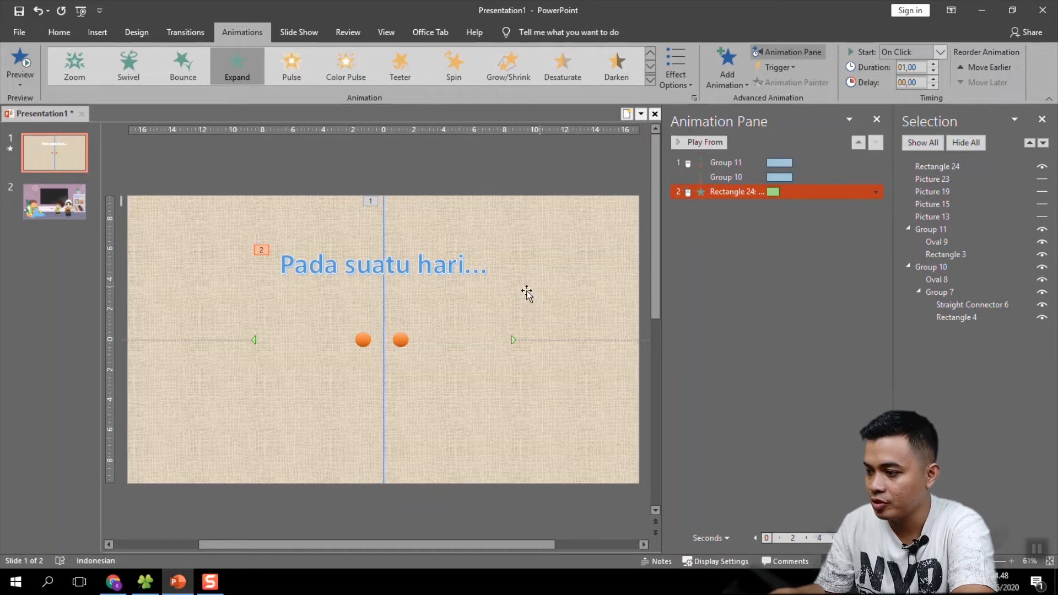
- Add a Disappear exit effect to the "Pada suatu hari..." title as an additional animation
{"action": "left_click", "coordinate": [466, 271]}
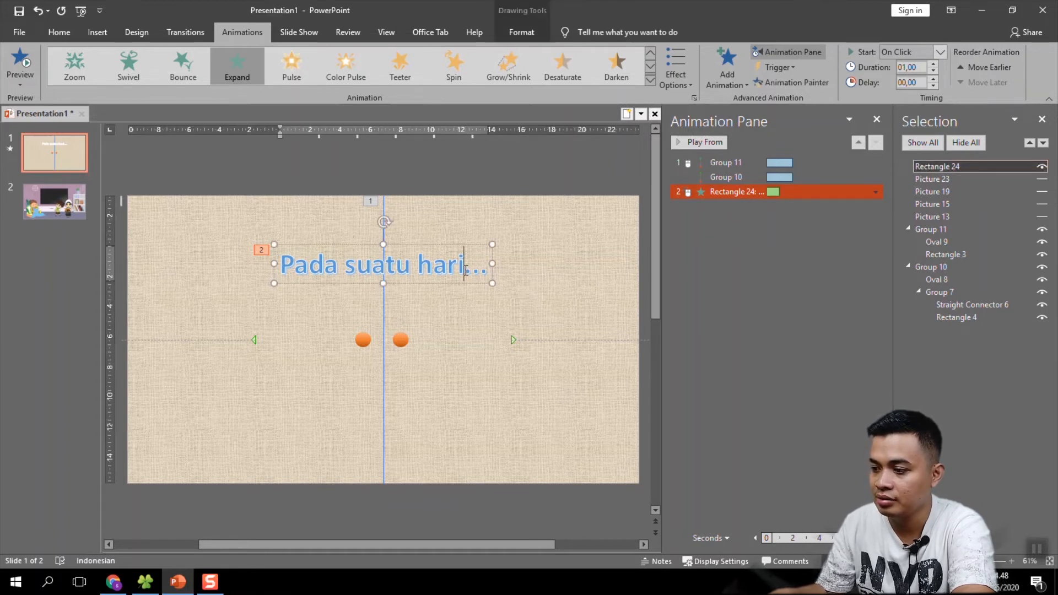
{"action": "left_click", "coordinate": [456, 244]}
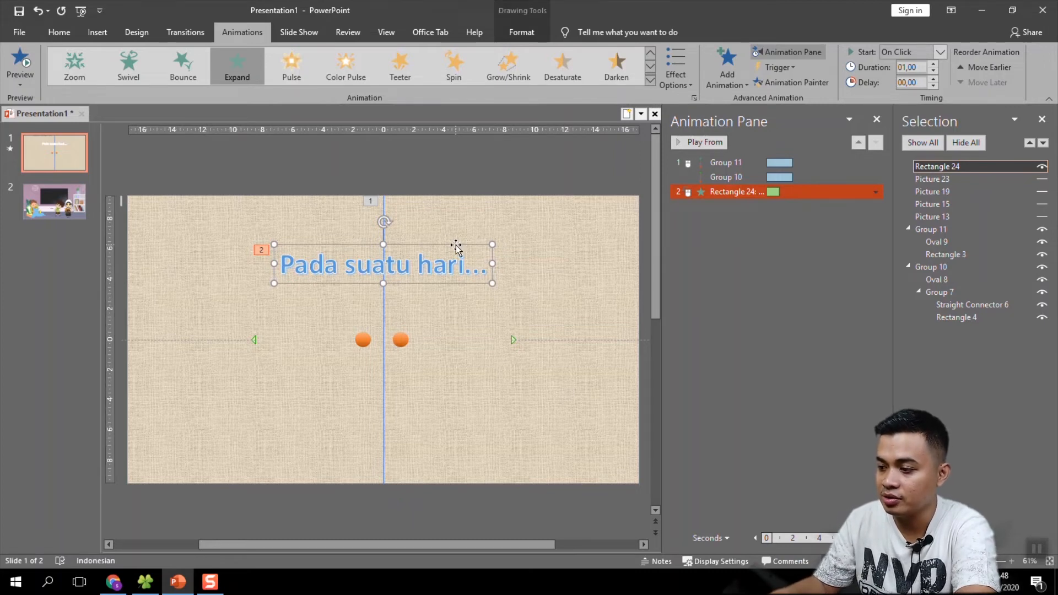
{"action": "left_click", "coordinate": [718, 71]}
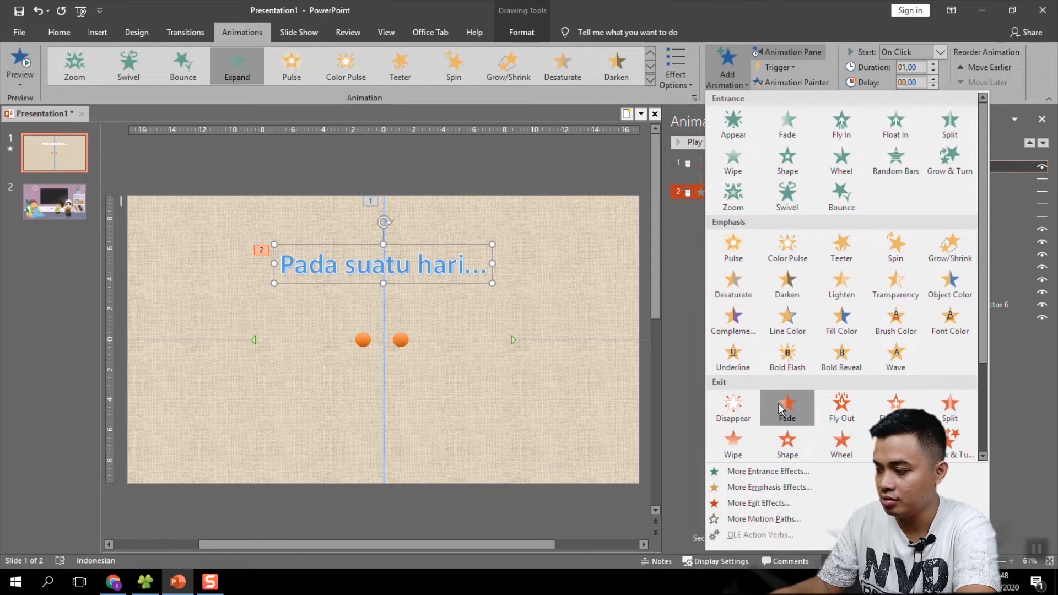
{"action": "left_click", "coordinate": [733, 408]}
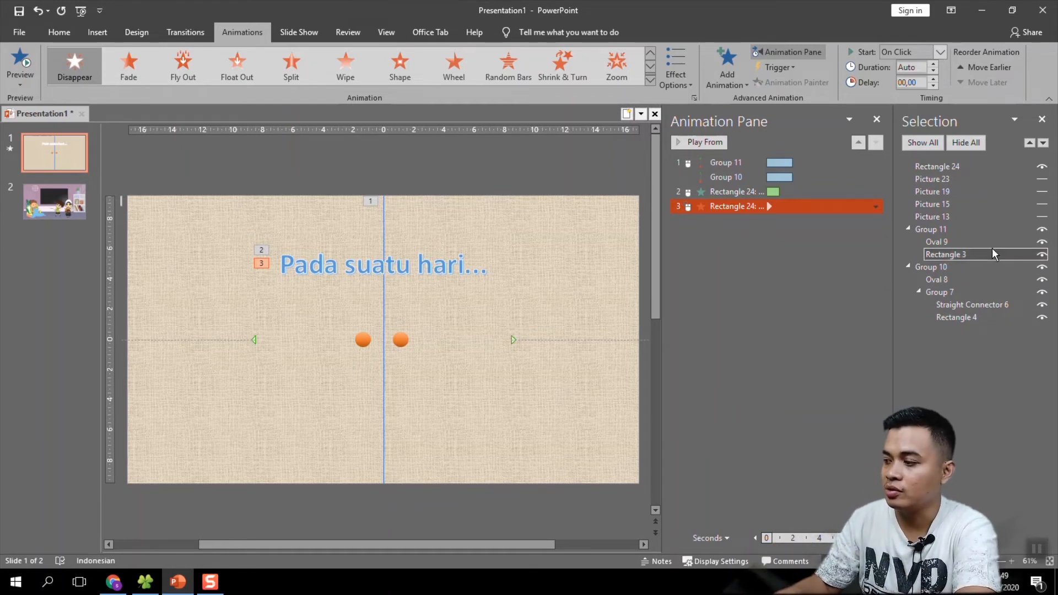
- Hide Rectangle 24, Group 11 and Group 10, and show Pictures 23, 19, 15 and 13 of the park scene
{"action": "left_click", "coordinate": [1042, 167]}
{"action": "left_click", "coordinate": [1042, 230]}
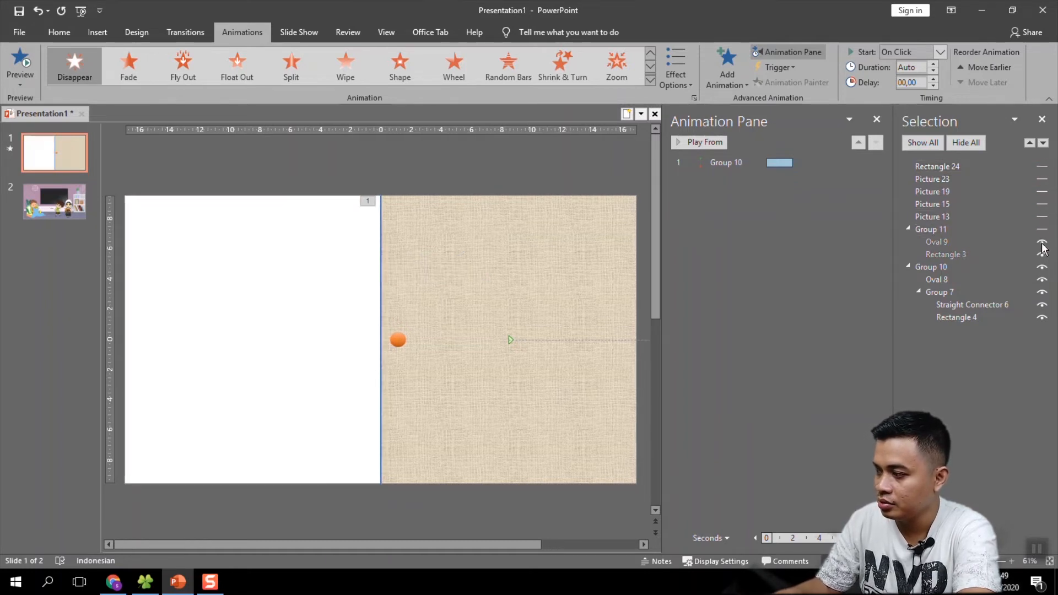
{"action": "left_click", "coordinate": [1043, 267]}
{"action": "left_click", "coordinate": [1042, 180]}
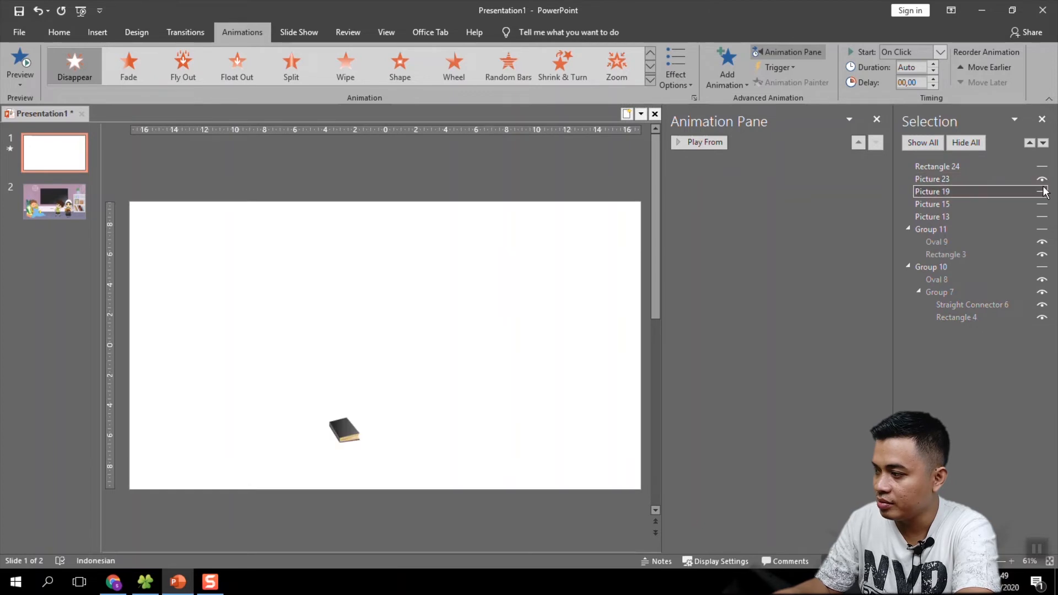
{"action": "left_click", "coordinate": [1043, 192]}
{"action": "left_click", "coordinate": [1042, 205]}
{"action": "left_click", "coordinate": [1042, 217]}
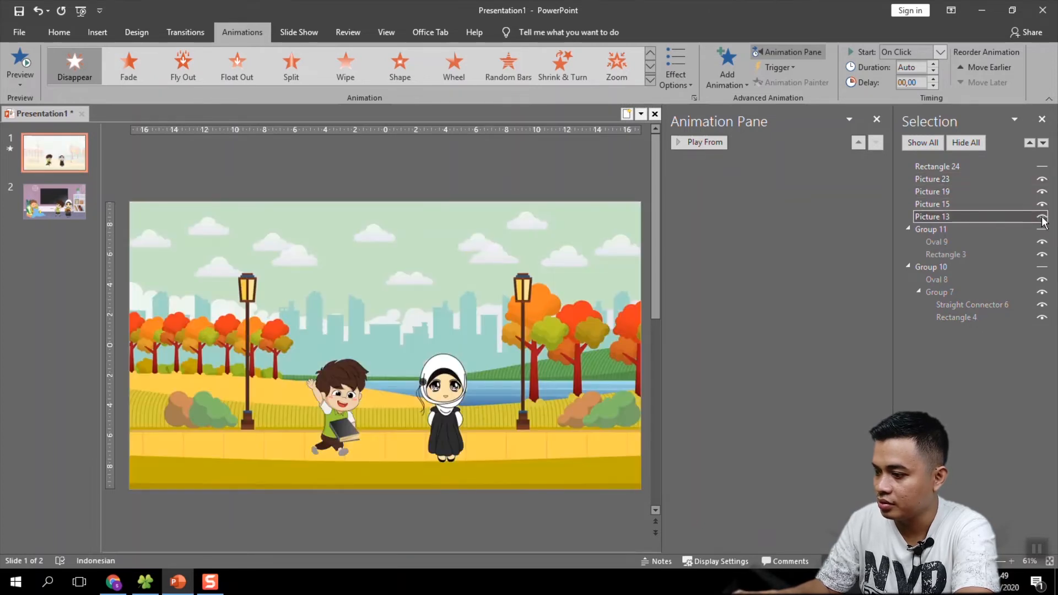
{"action": "left_click", "coordinate": [482, 183]}
- Try adding Lines motion paths to the separate boy and book pictures, redirect the book's path, and undo these changes
{"action": "left_click", "coordinate": [353, 391]}
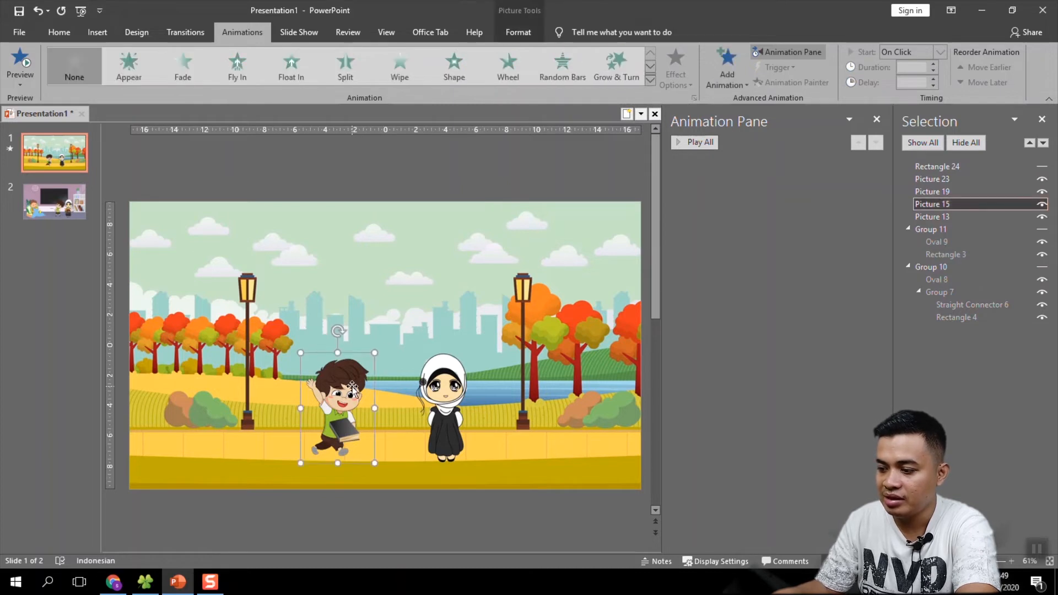
{"action": "left_click", "coordinate": [346, 431], "text": "shift"}
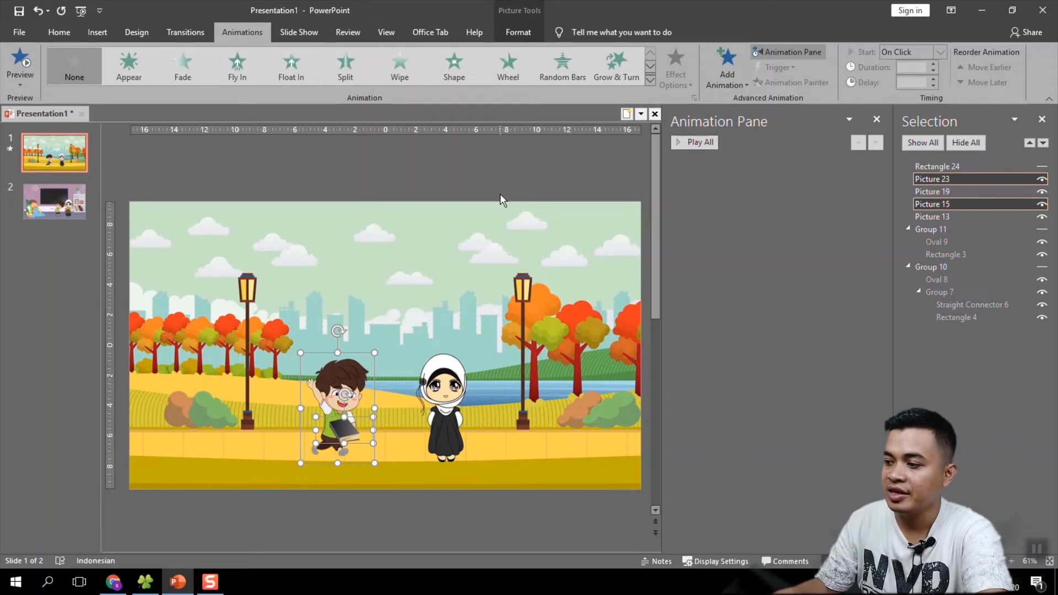
{"action": "left_click", "coordinate": [728, 81]}
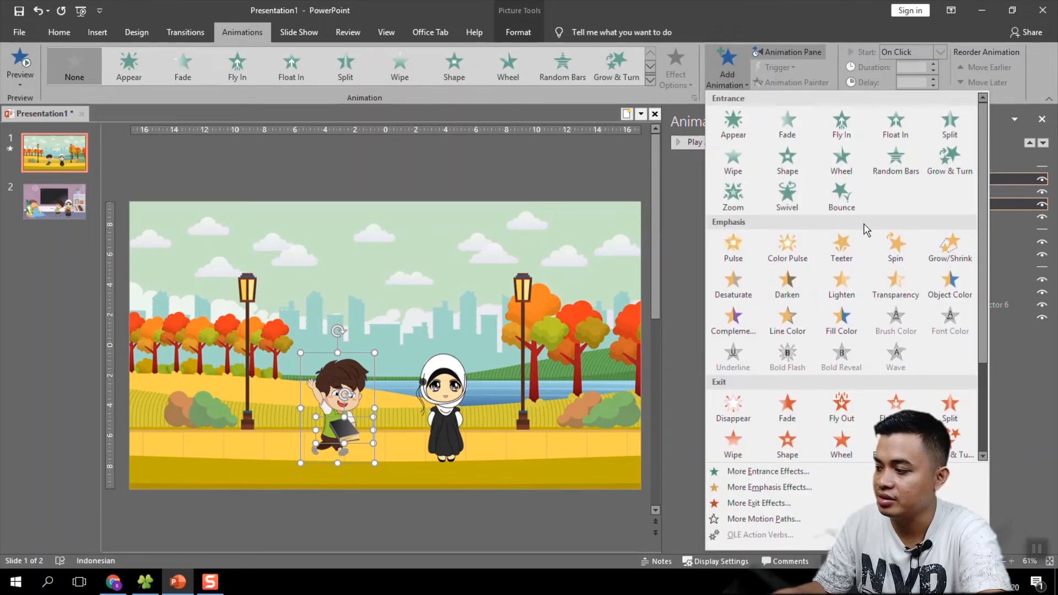
{"action": "scroll", "coordinate": [968, 338], "scroll_direction": "down", "scroll_amount": 3}
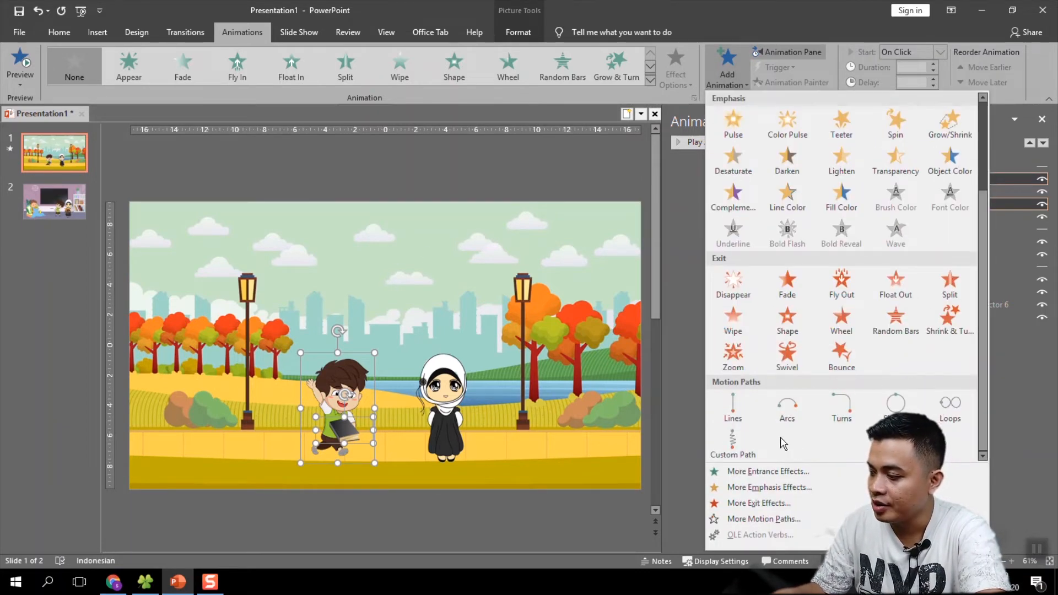
{"action": "left_click", "coordinate": [736, 411]}
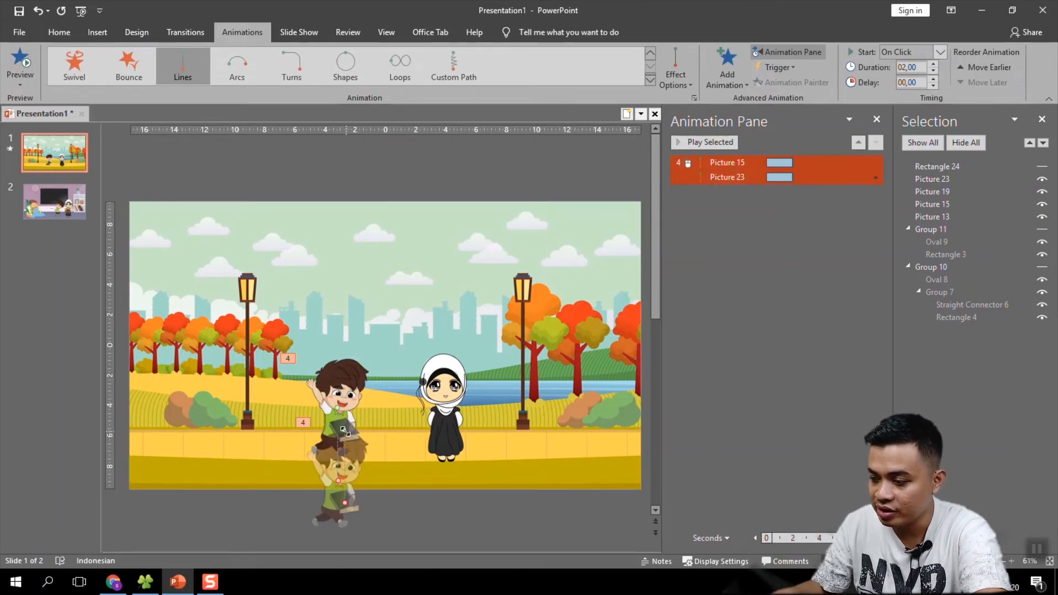
{"action": "left_click_drag", "start_coordinate": [344, 431], "coordinate": [192, 411]}
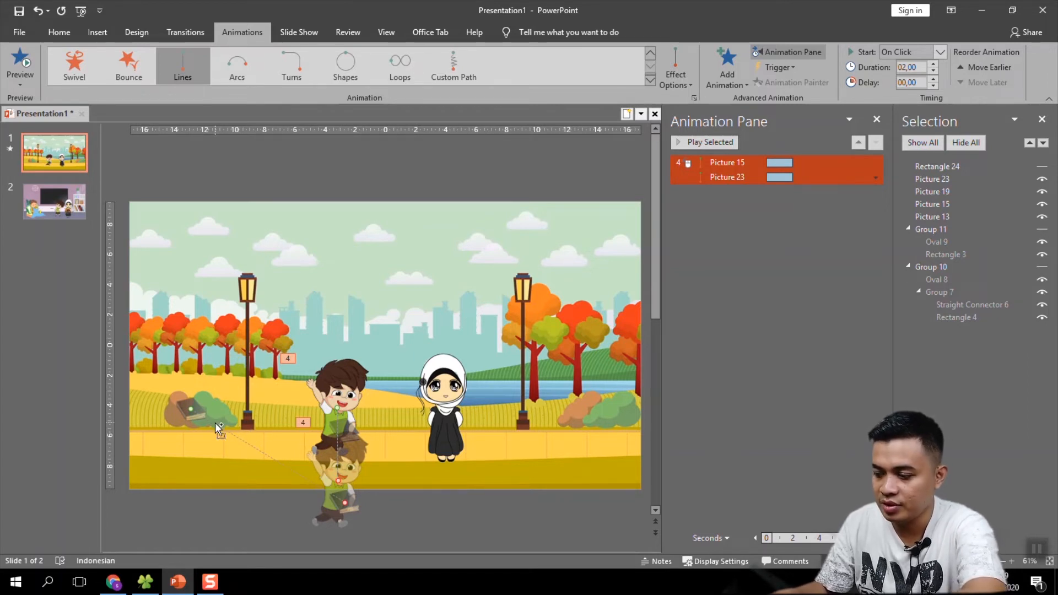
{"action": "key", "text": "ctrl+z"}
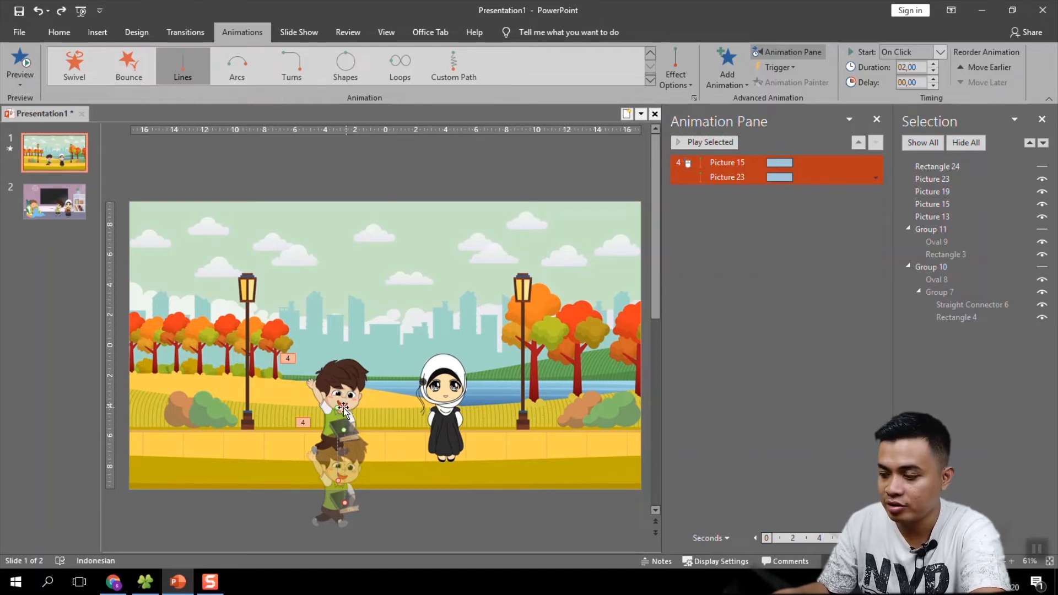
{"action": "left_click", "coordinate": [395, 513]}
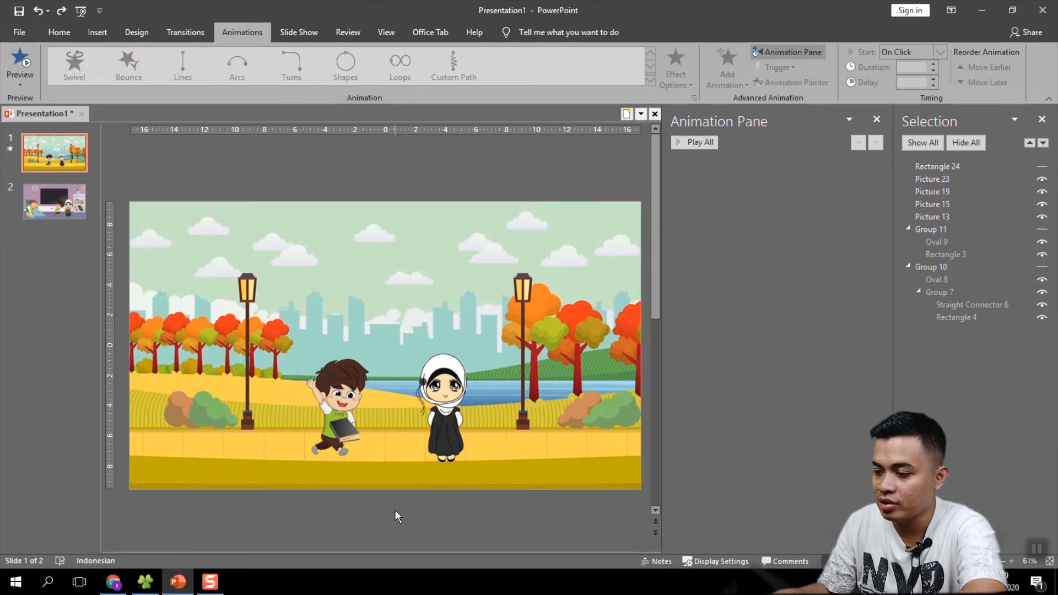
- Group the boy, Picture 15, with the book, Picture 23, and select the resulting group
{"action": "left_click", "coordinate": [353, 413]}
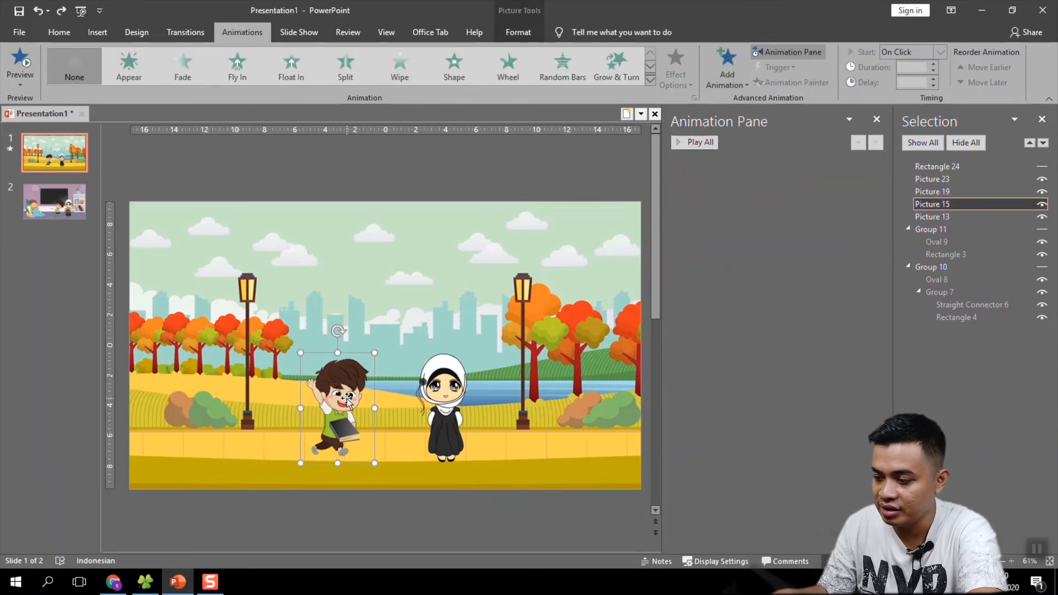
{"action": "left_click", "coordinate": [349, 430], "text": "shift"}
{"action": "right_click", "coordinate": [349, 430]}
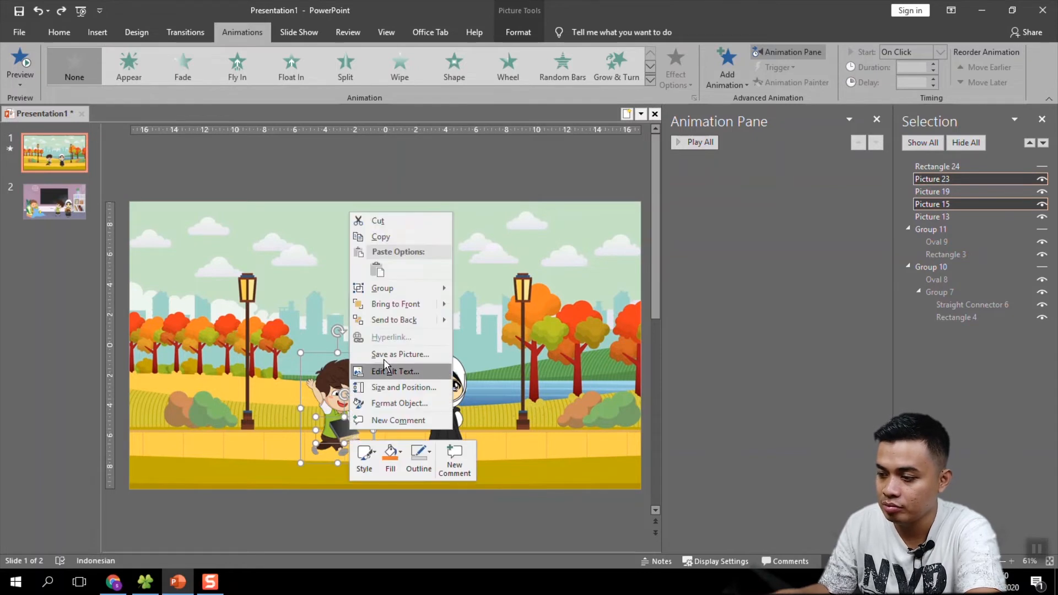
{"action": "mouse_move", "coordinate": [395, 284]}
{"action": "left_click", "coordinate": [477, 289]}
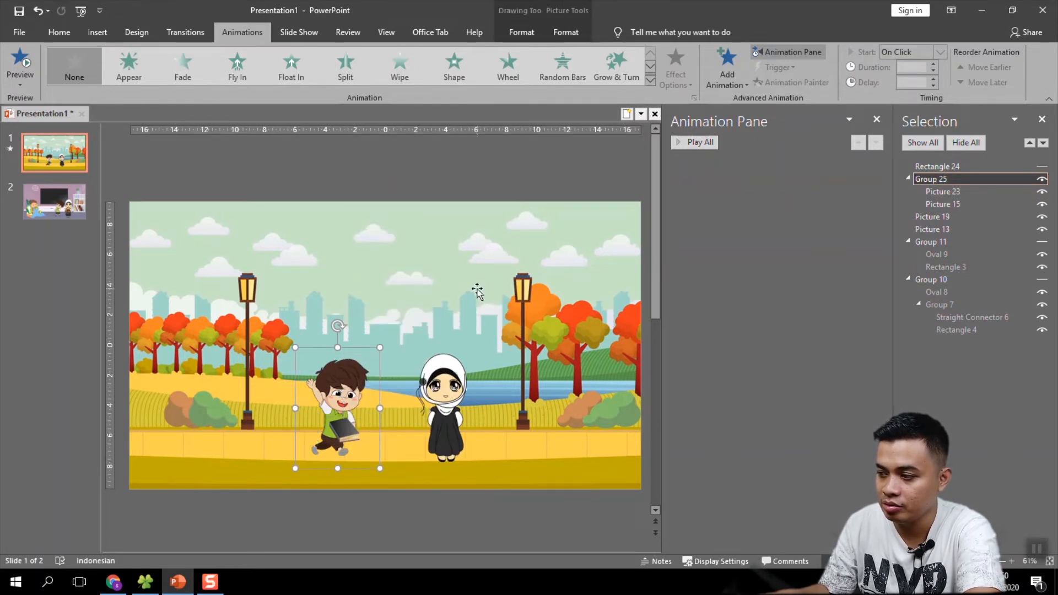
{"action": "left_click", "coordinate": [354, 512]}
{"action": "left_click", "coordinate": [351, 457]}
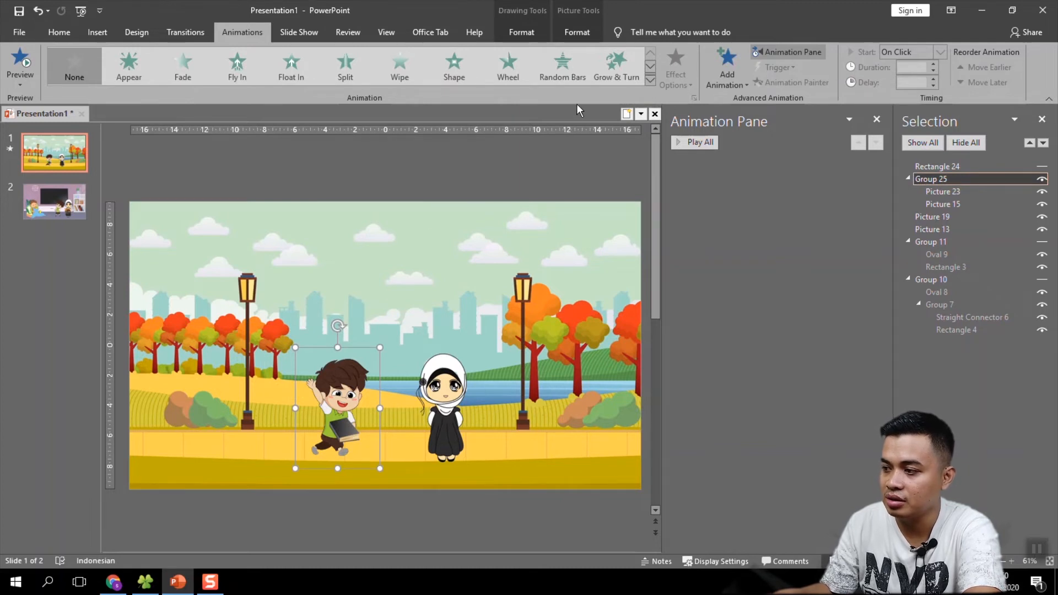
- Add a Lines motion path bringing the boy-and-book group horizontally from beyond the slide's left edge to its current position, and preview it
{"action": "left_click", "coordinate": [724, 74]}
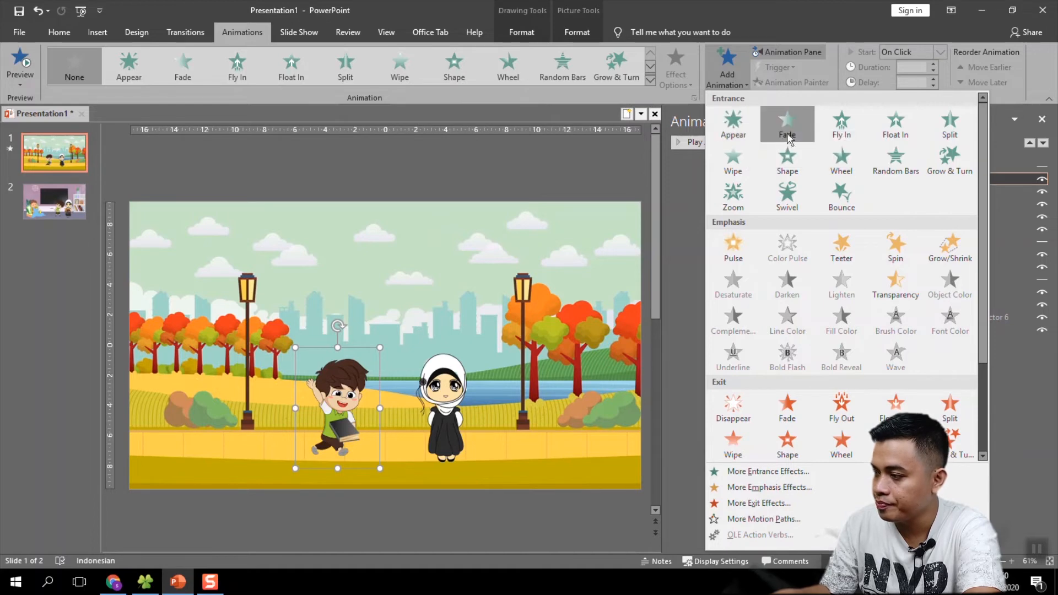
{"action": "left_click_drag", "start_coordinate": [981, 277], "coordinate": [990, 412]}
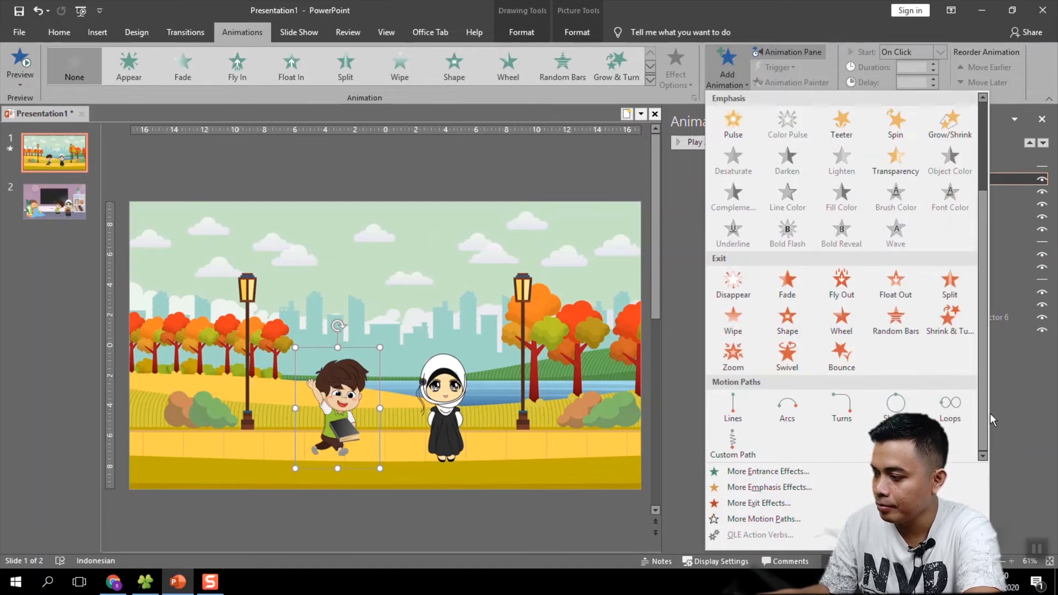
{"action": "left_click", "coordinate": [750, 411]}
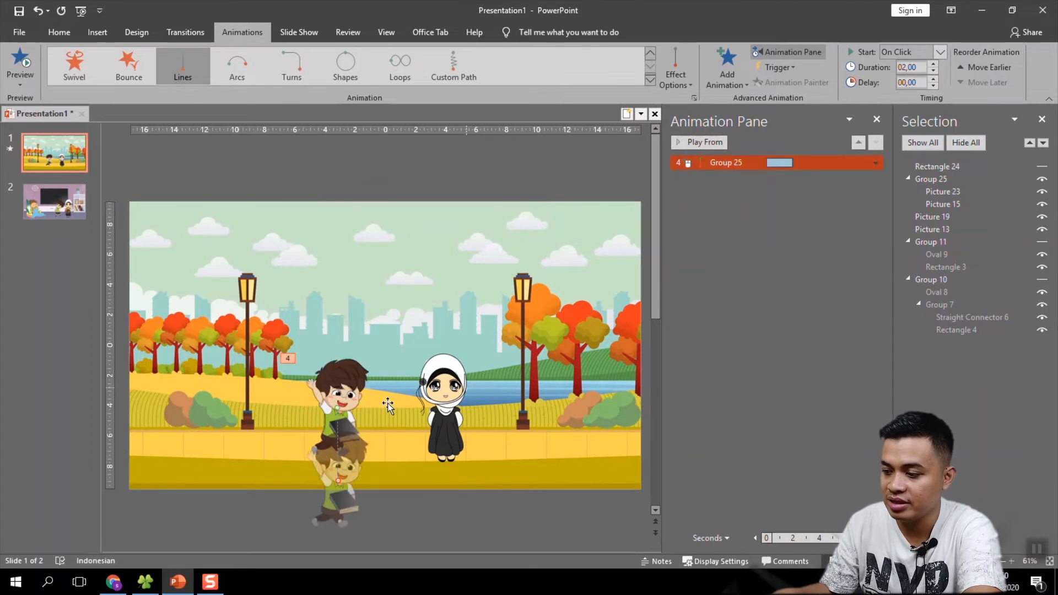
{"action": "left_click_drag", "start_coordinate": [337, 409], "coordinate": [119, 414]}
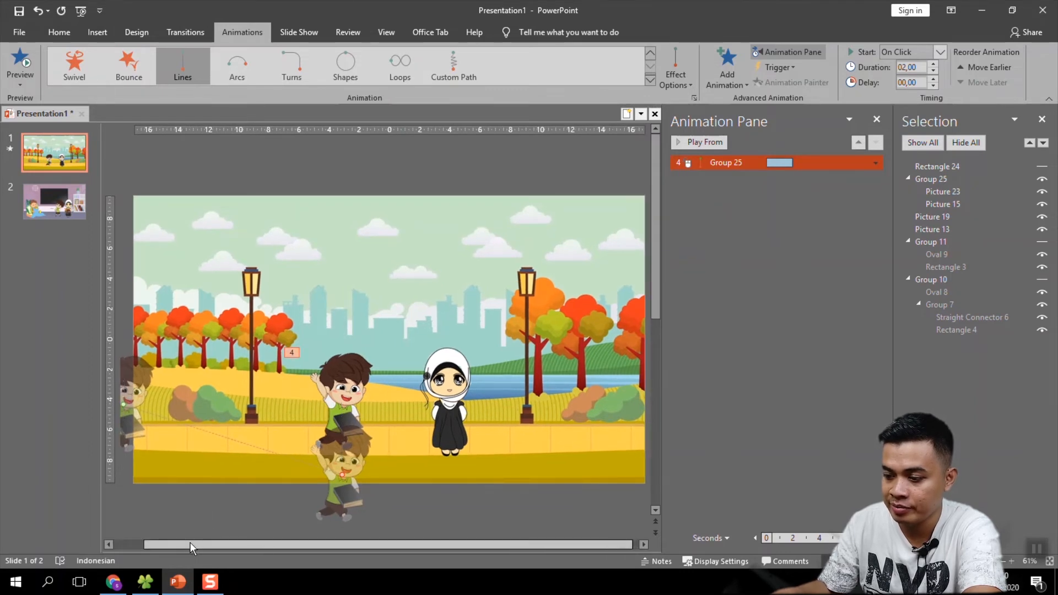
{"action": "left_click_drag", "start_coordinate": [206, 545], "coordinate": [171, 545]}
{"action": "left_click_drag", "start_coordinate": [160, 399], "coordinate": [140, 400]}
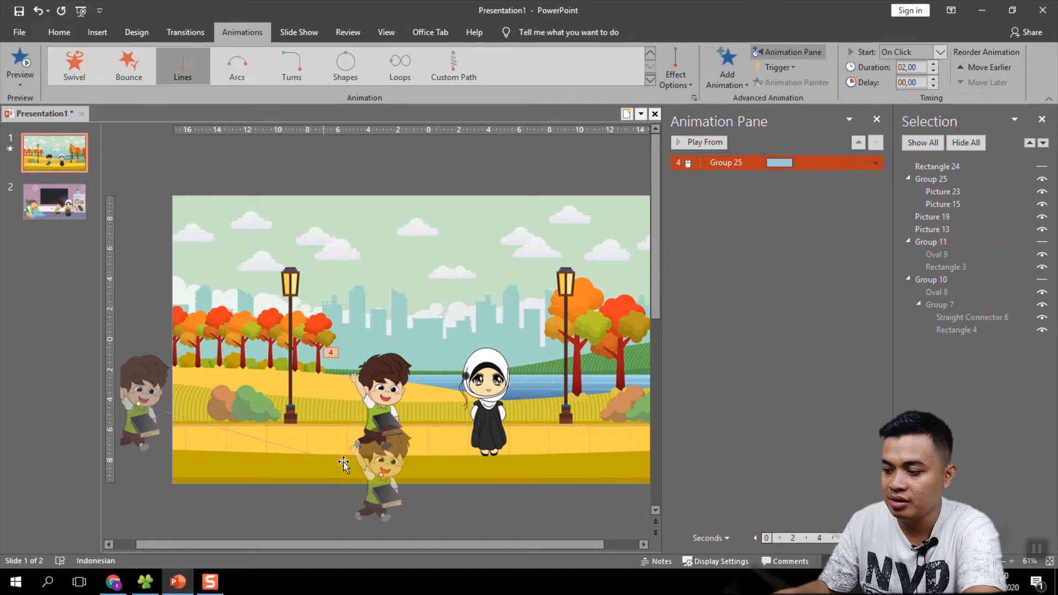
{"action": "left_click_drag", "start_coordinate": [381, 473], "coordinate": [379, 399]}
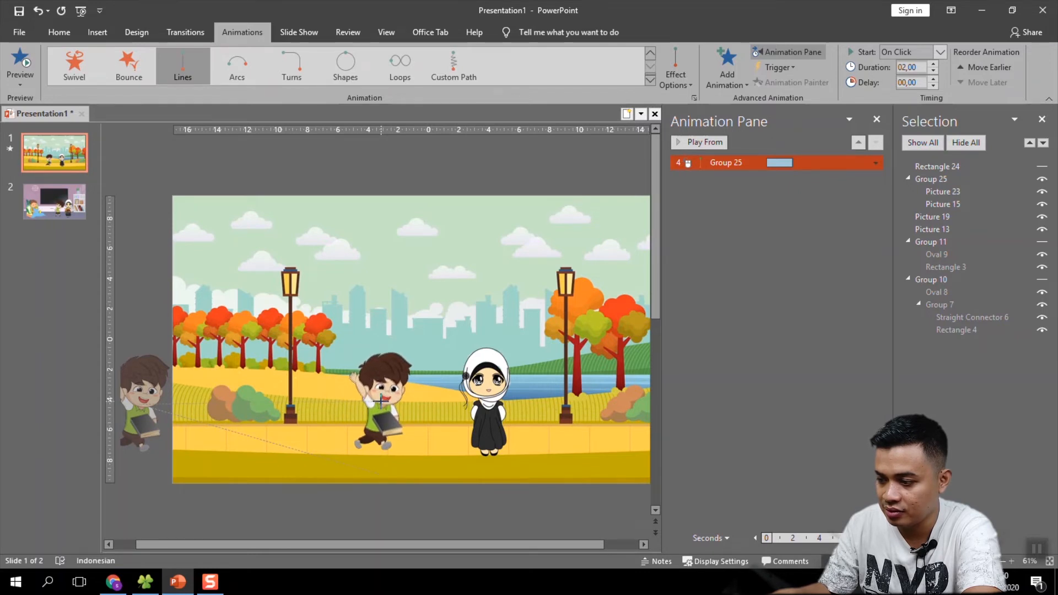
{"action": "left_click", "coordinate": [739, 211]}
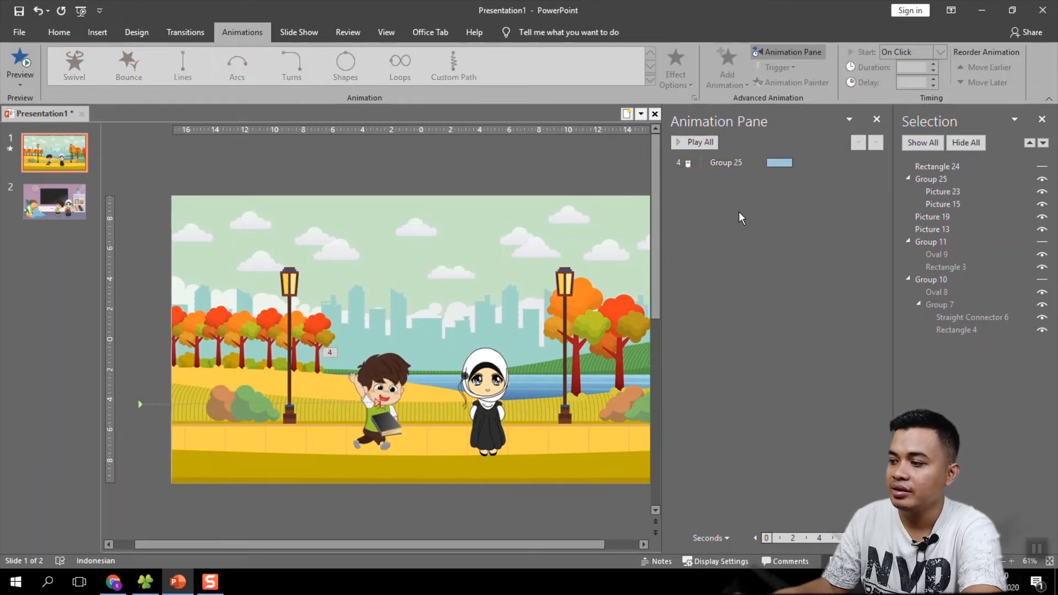
{"action": "left_click", "coordinate": [734, 161]}
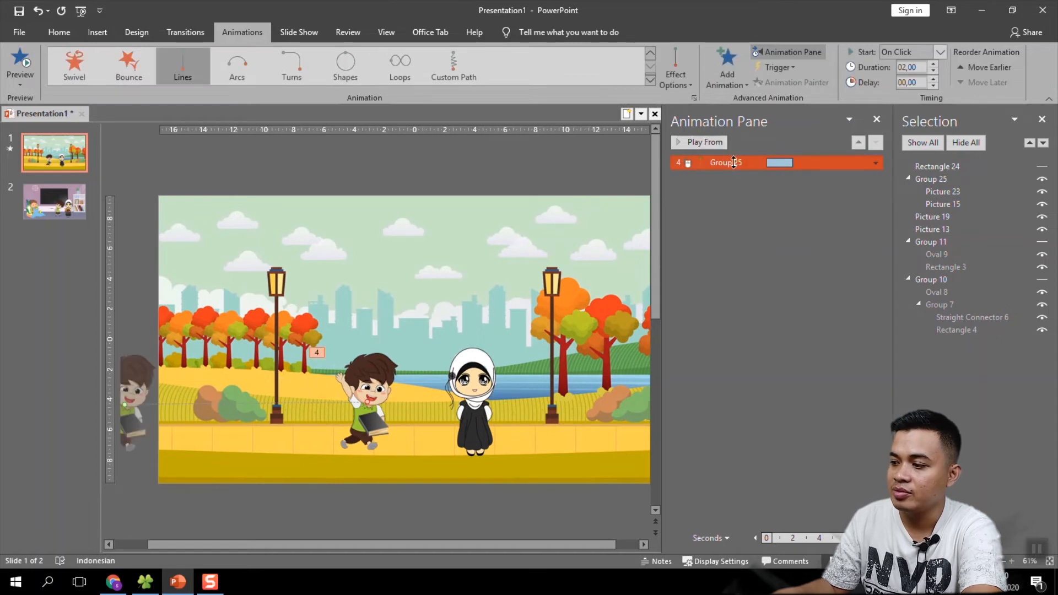
{"action": "left_click", "coordinate": [706, 141]}
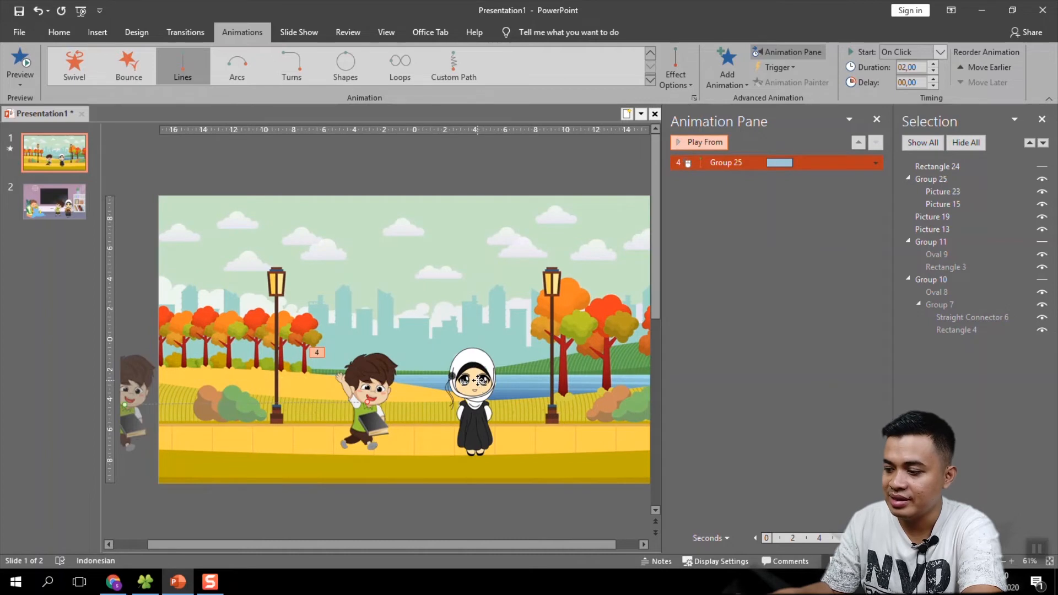
{"action": "left_click", "coordinate": [479, 402]}
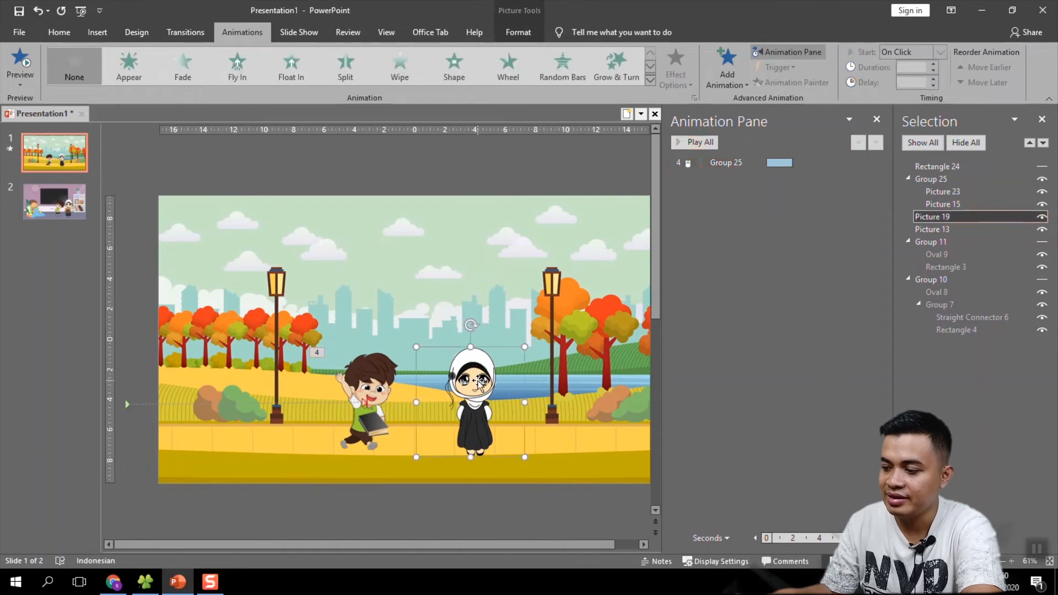
{"action": "left_click", "coordinate": [452, 167]}
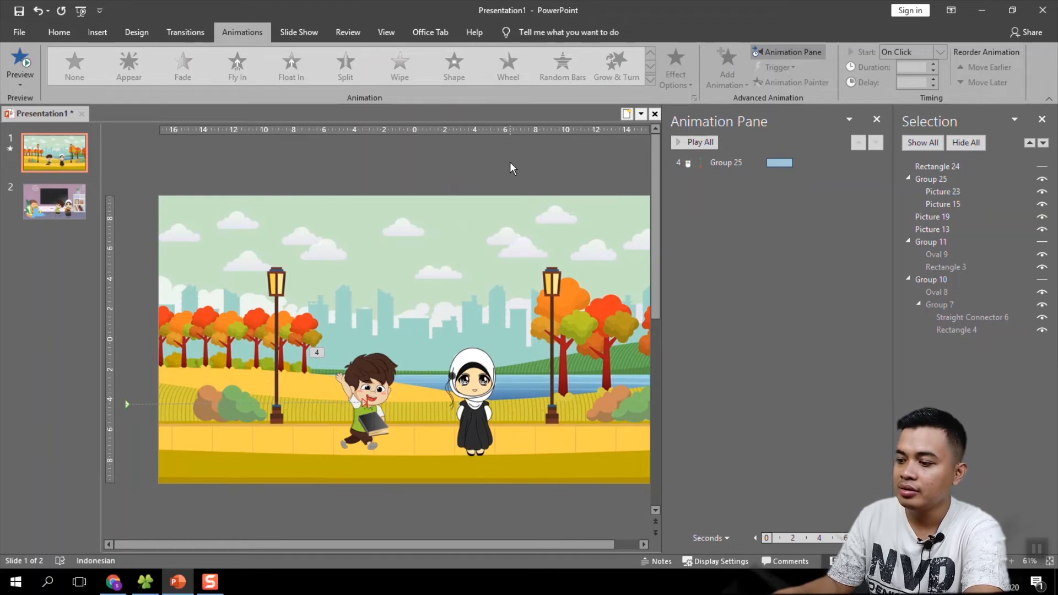
{"action": "left_click", "coordinate": [377, 432]}
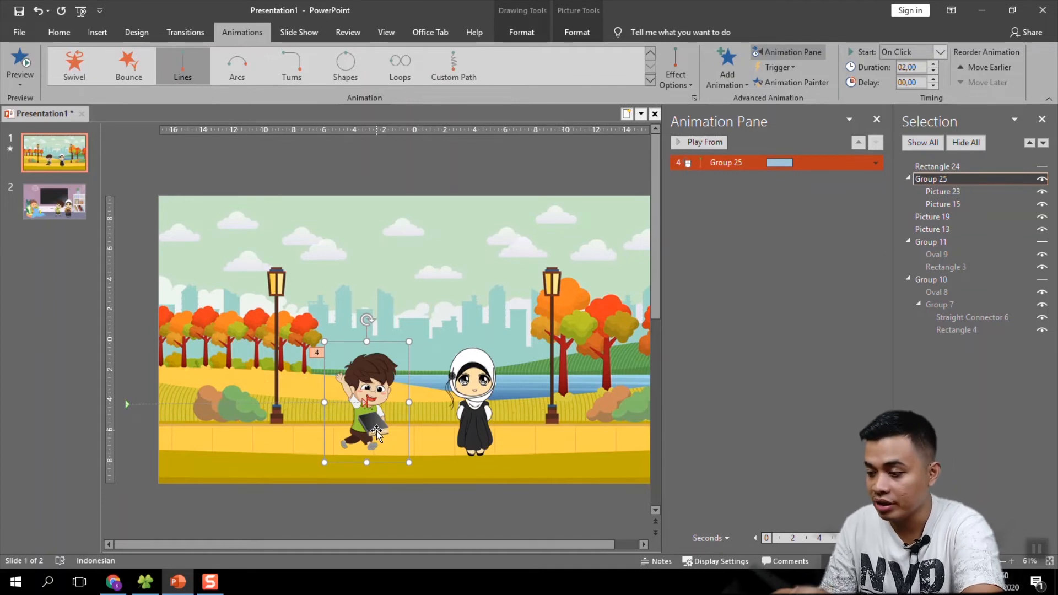
{"action": "left_click", "coordinate": [377, 432]}
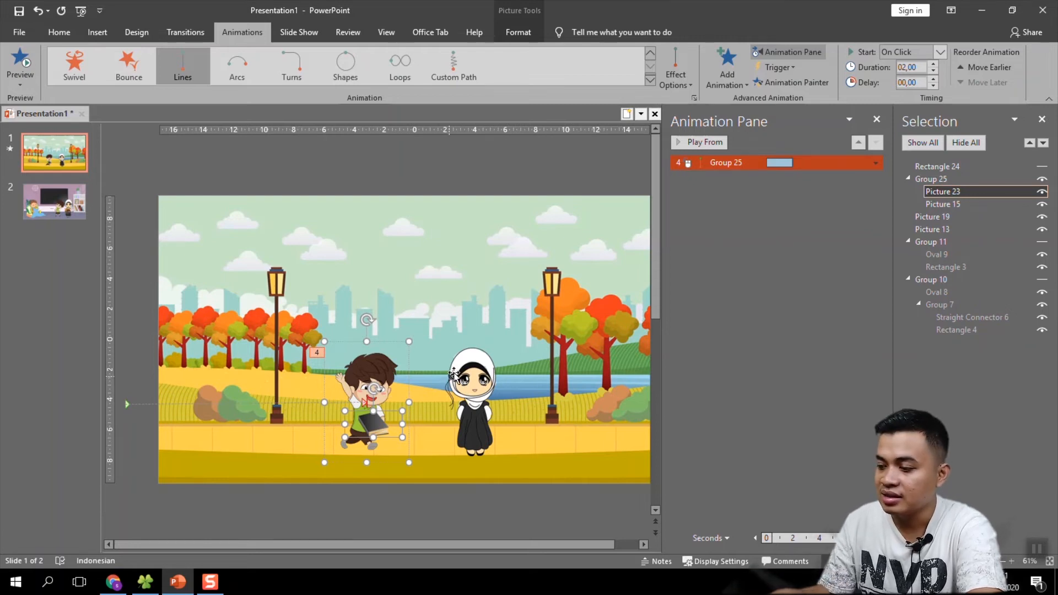
{"action": "left_click", "coordinate": [468, 181]}
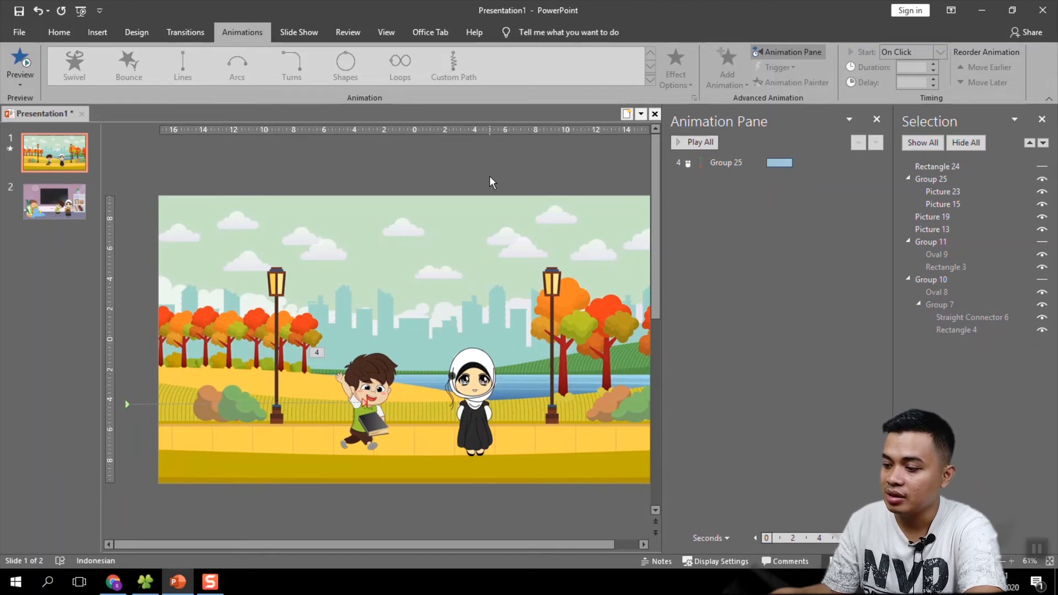
- Switch to the bahan folder in File Explorer and examine the boy images ahmad1.png and ahmad2.png
{"action": "left_click", "coordinate": [146, 581]}
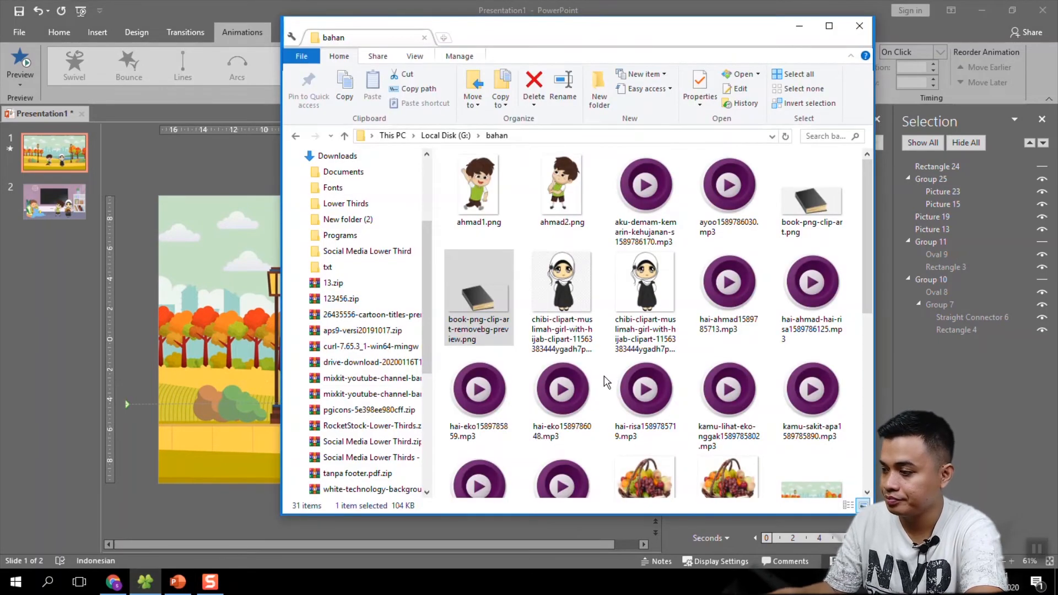
{"action": "left_click", "coordinate": [582, 200]}
{"action": "left_click", "coordinate": [581, 201]}
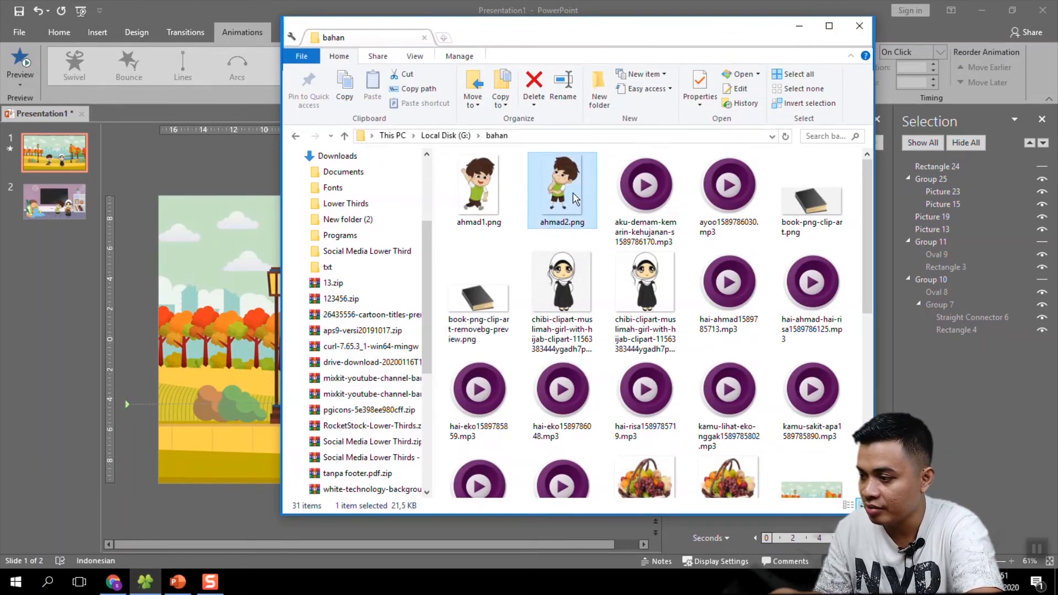
{"action": "left_click", "coordinate": [495, 205]}
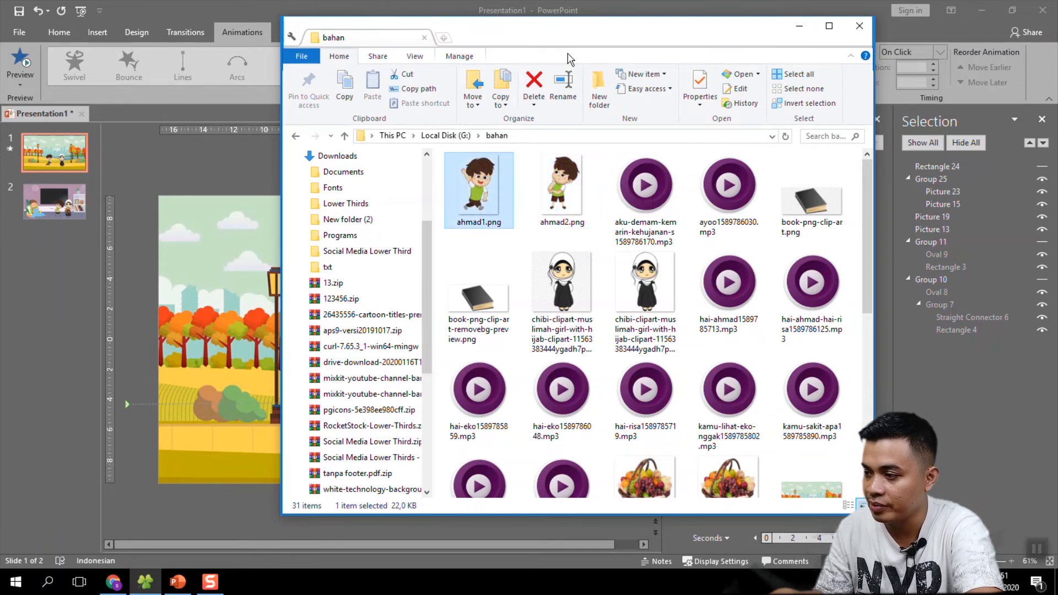
{"action": "left_click_drag", "start_coordinate": [583, 26], "coordinate": [783, 49]}
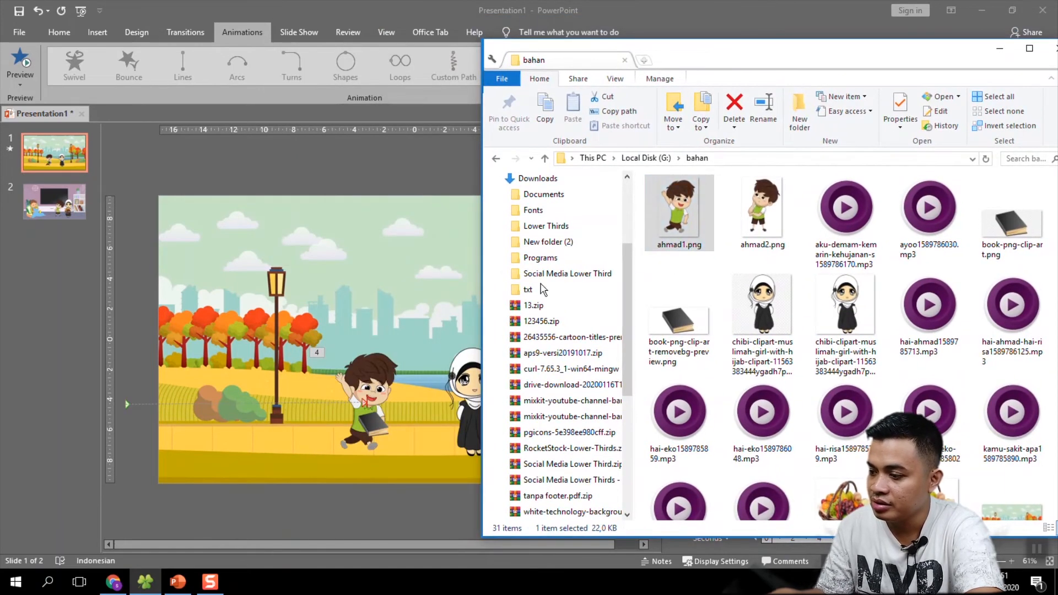
- Duplicate the boy picture without the book in PowerPoint, align the copy exactly over the grouped boy, and hide it
{"action": "left_click", "coordinate": [369, 371]}
{"action": "left_click", "coordinate": [369, 370]}
{"action": "left_click", "coordinate": [370, 370]}
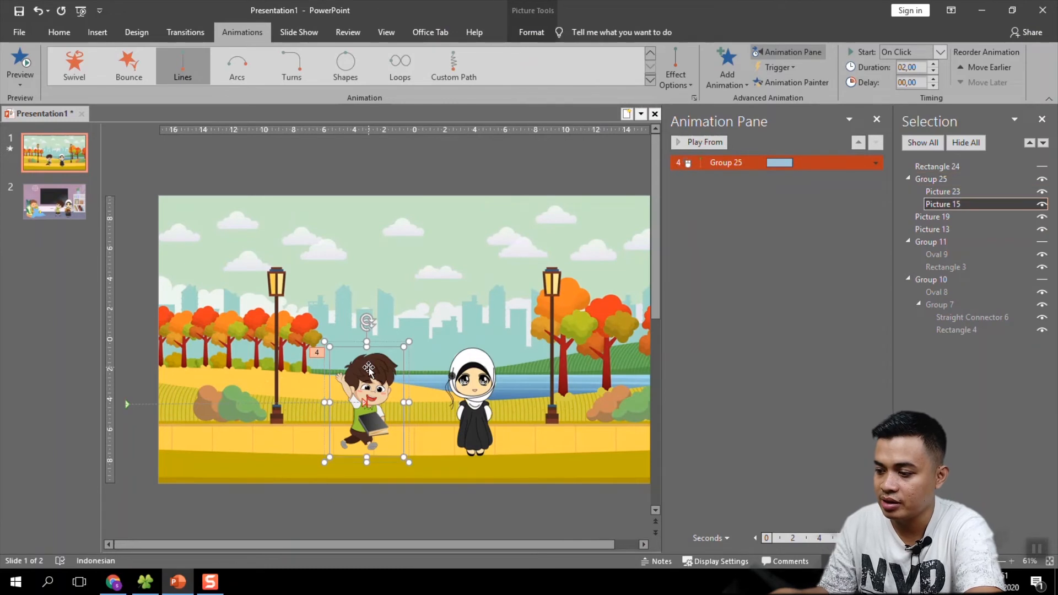
{"action": "left_click", "coordinate": [397, 177]}
{"action": "key", "text": "ctrl+v"}
{"action": "mouse_move", "coordinate": [370, 401]}
{"action": "left_mouse_down"}
{"action": "mouse_move", "coordinate": [397, 366]}
{"action": "mouse_move", "coordinate": [374, 396]}
{"action": "left_mouse_up"}
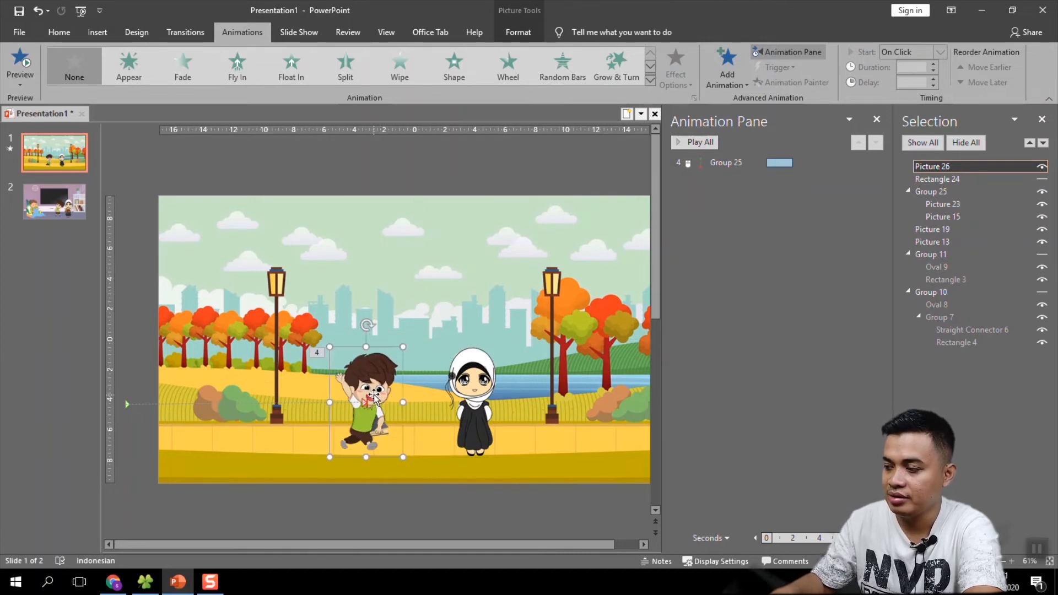
{"action": "left_click", "coordinate": [1042, 166]}
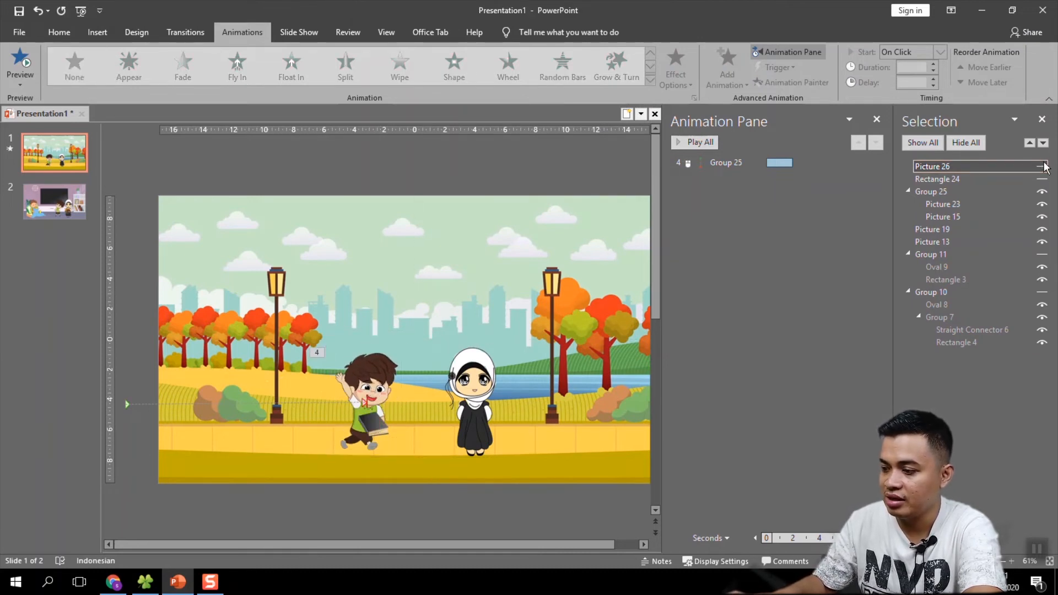
- Select the boy-and-book group, Group 25
{"action": "left_click", "coordinate": [378, 375]}
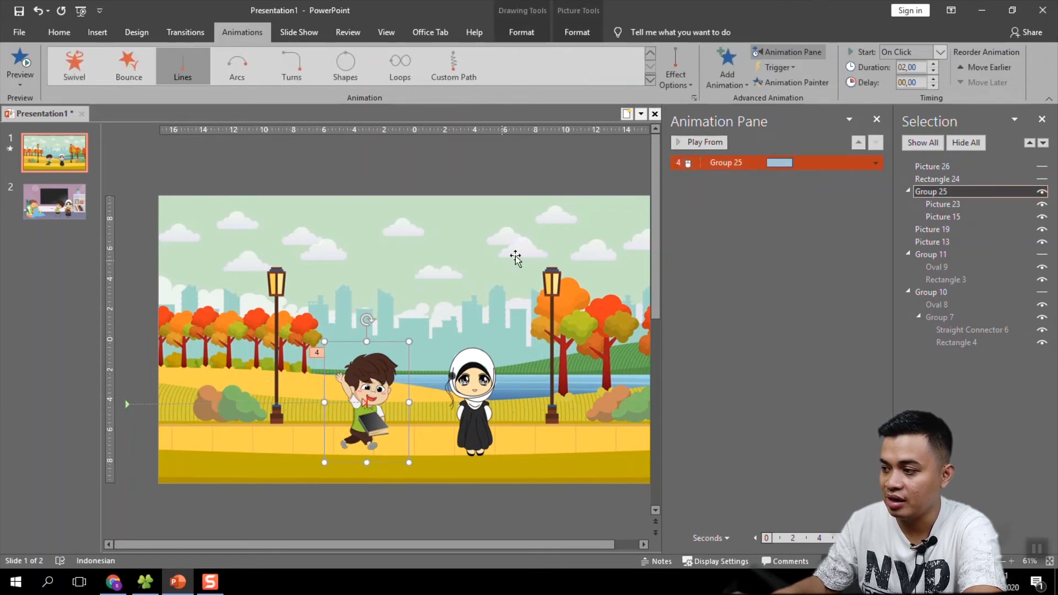
{"action": "left_click", "coordinate": [539, 253]}
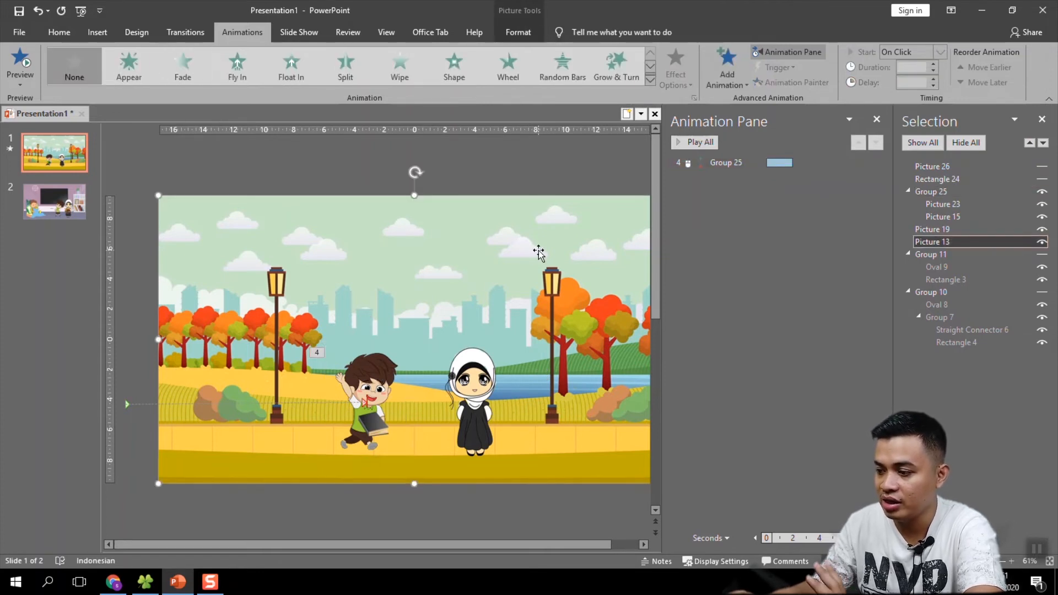
{"action": "left_click", "coordinate": [509, 179]}
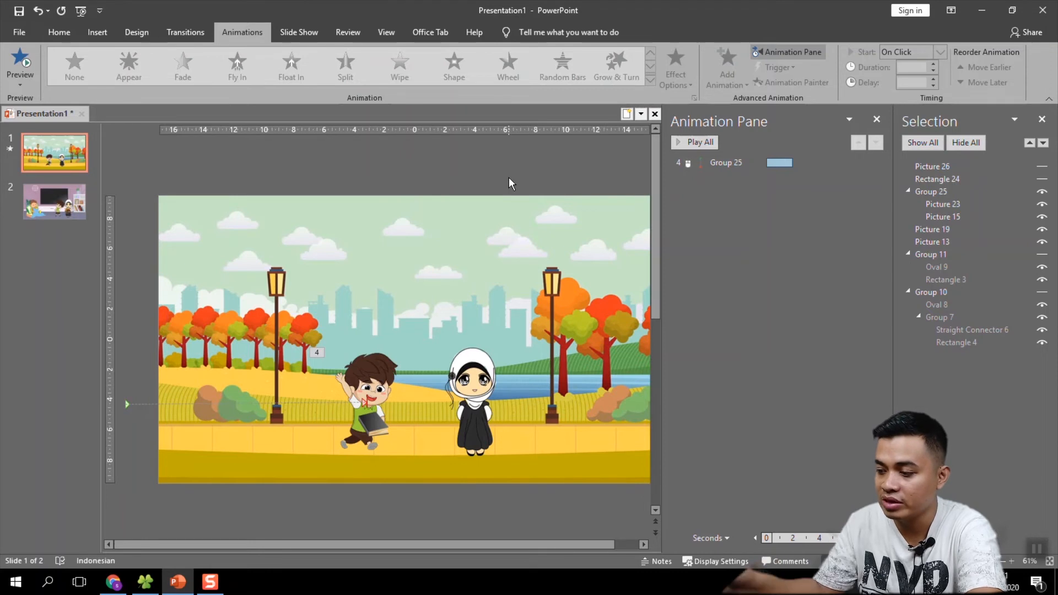
{"action": "left_click", "coordinate": [370, 386]}
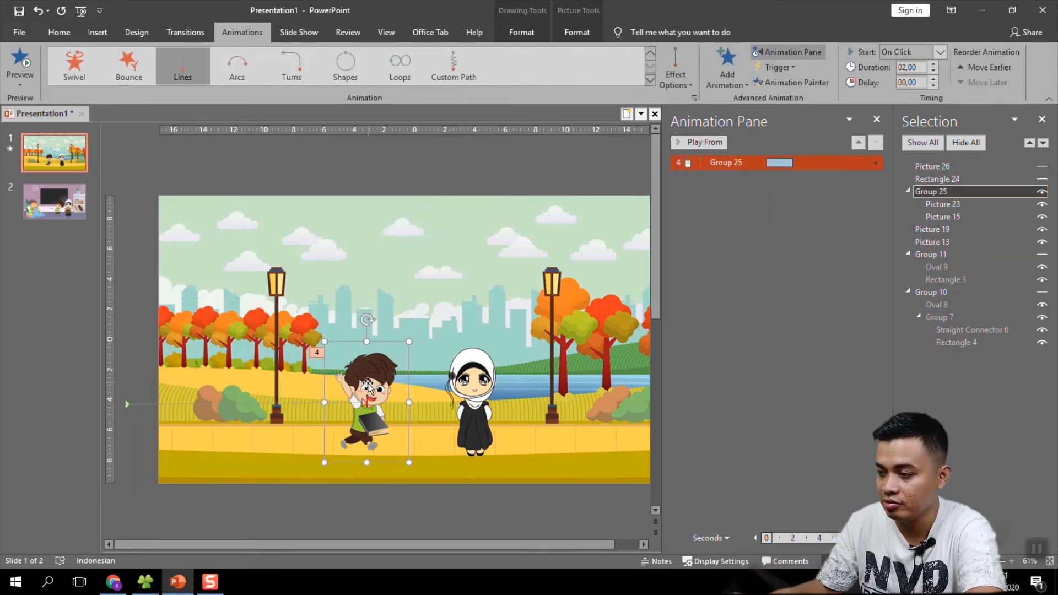
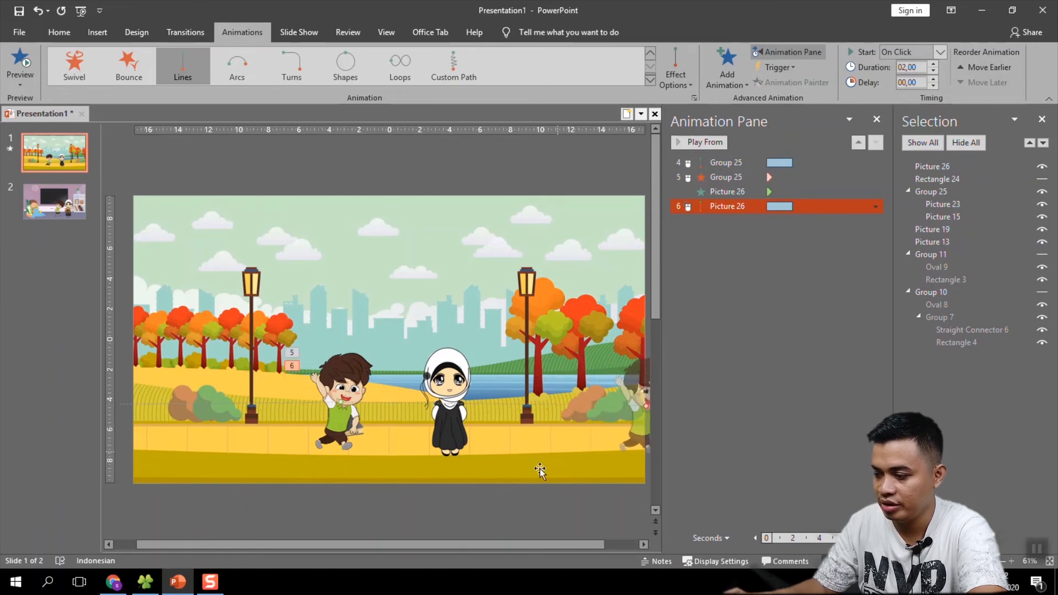
- Extend the motion path of the boy without the book, Picture 26, so it ends fully beyond the slide's right edge
{"action": "left_click_drag", "start_coordinate": [512, 543], "coordinate": [556, 544]}
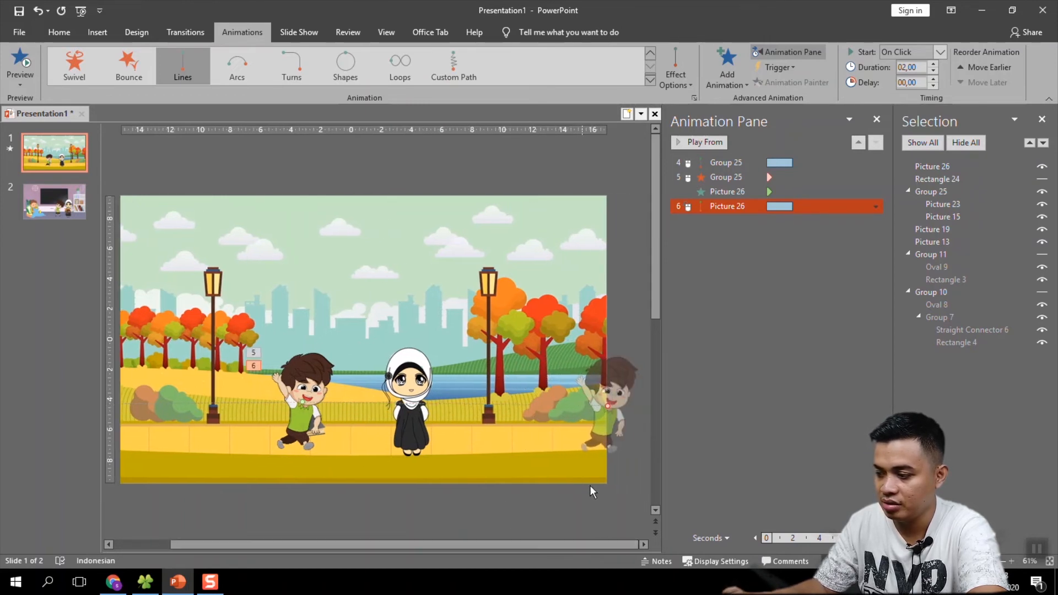
{"action": "left_click_drag", "start_coordinate": [609, 407], "coordinate": [638, 408]}
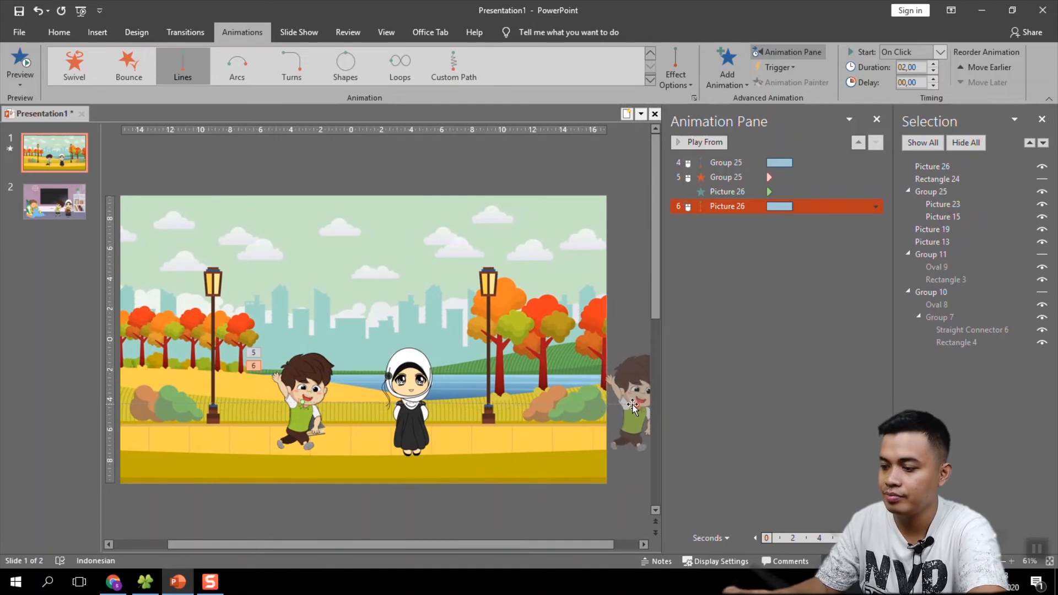
- Add a Lines motion path to the girl, Picture 19, running horizontally from her position to beyond the slide's right edge
{"action": "left_click", "coordinate": [404, 377]}
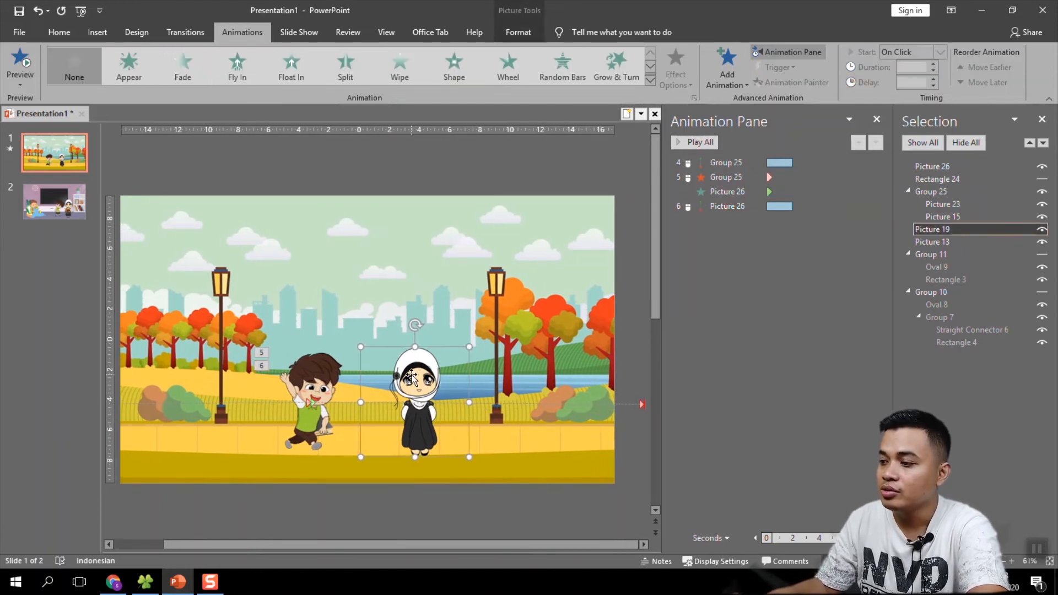
{"action": "left_click", "coordinate": [736, 70]}
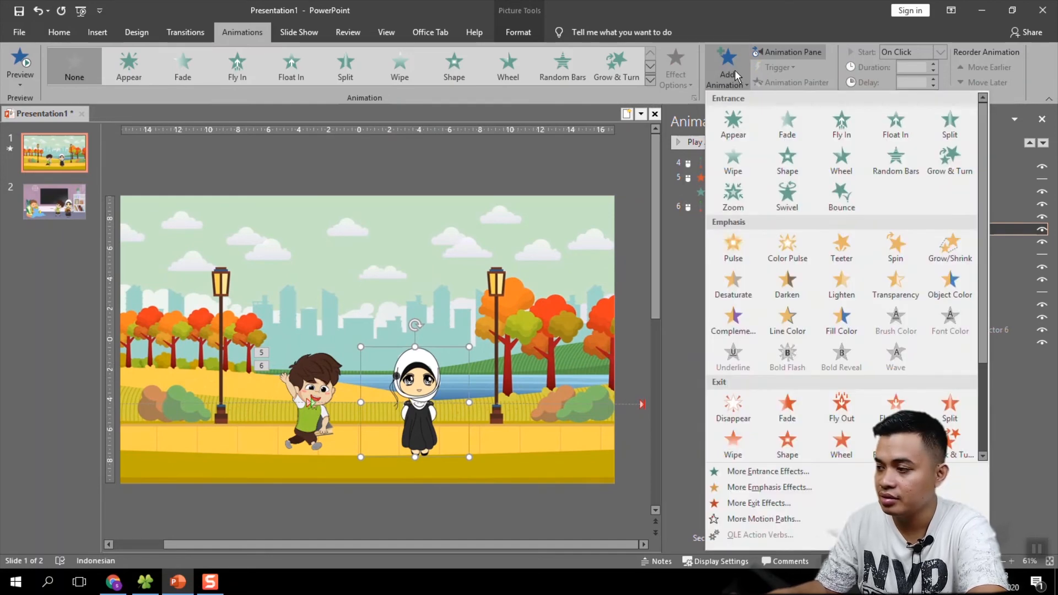
{"action": "scroll", "coordinate": [808, 326], "scroll_direction": "down", "scroll_amount": 3}
{"action": "left_click", "coordinate": [736, 408]}
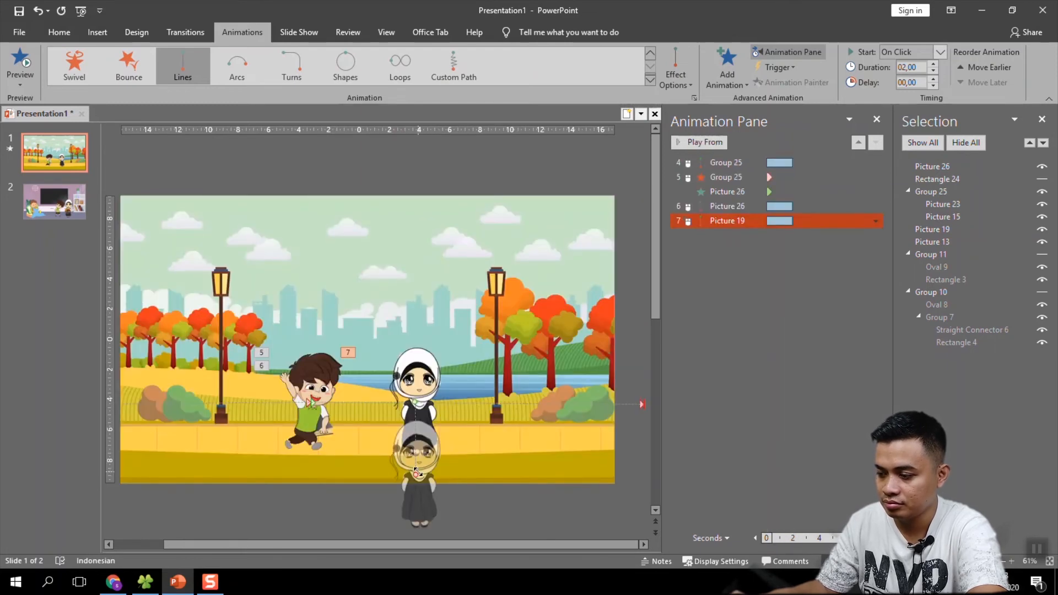
{"action": "left_click_drag", "start_coordinate": [421, 473], "coordinate": [638, 406]}
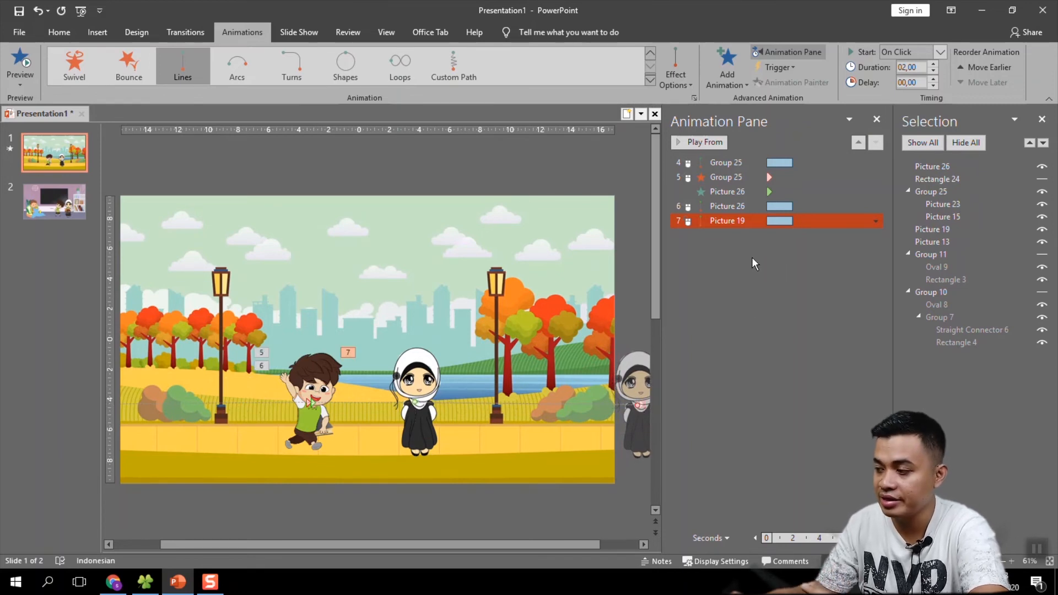
- Set the motion path animation of the girl, Picture 19, to start with previous
{"action": "right_click", "coordinate": [739, 220]}
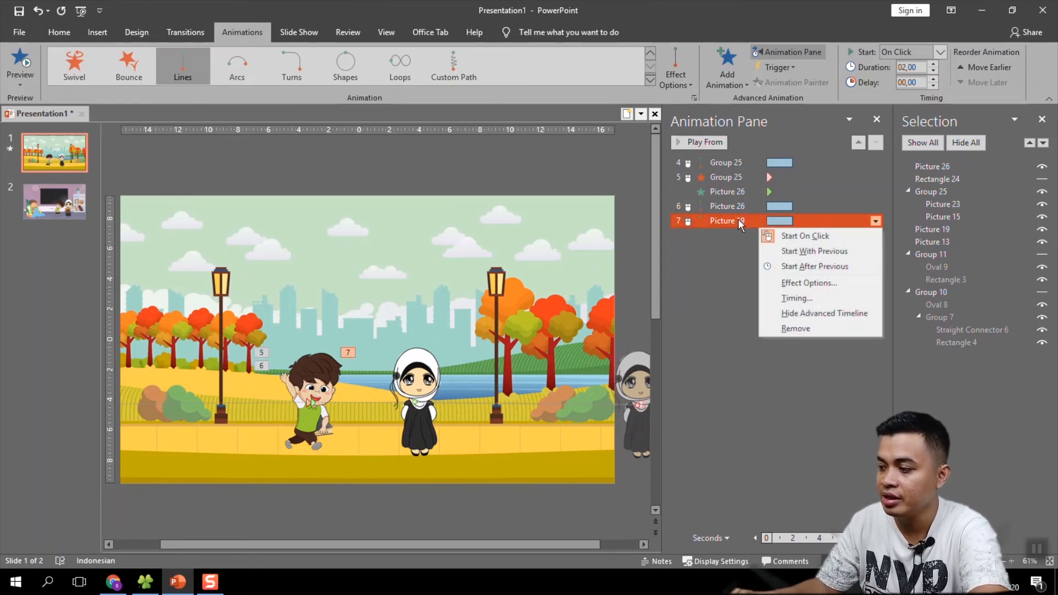
{"action": "left_click", "coordinate": [713, 220]}
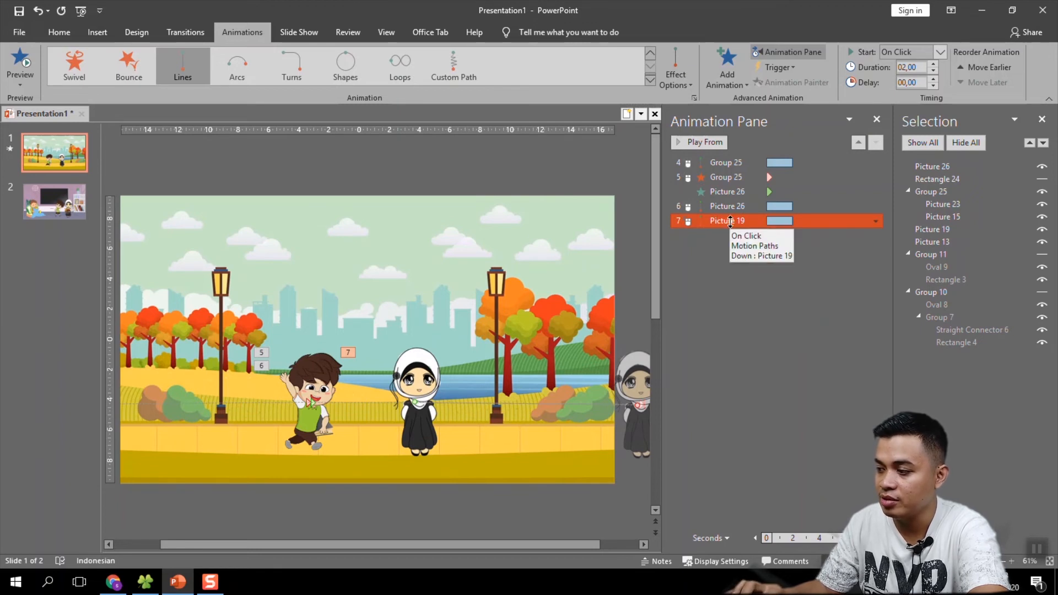
{"action": "right_click", "coordinate": [730, 221]}
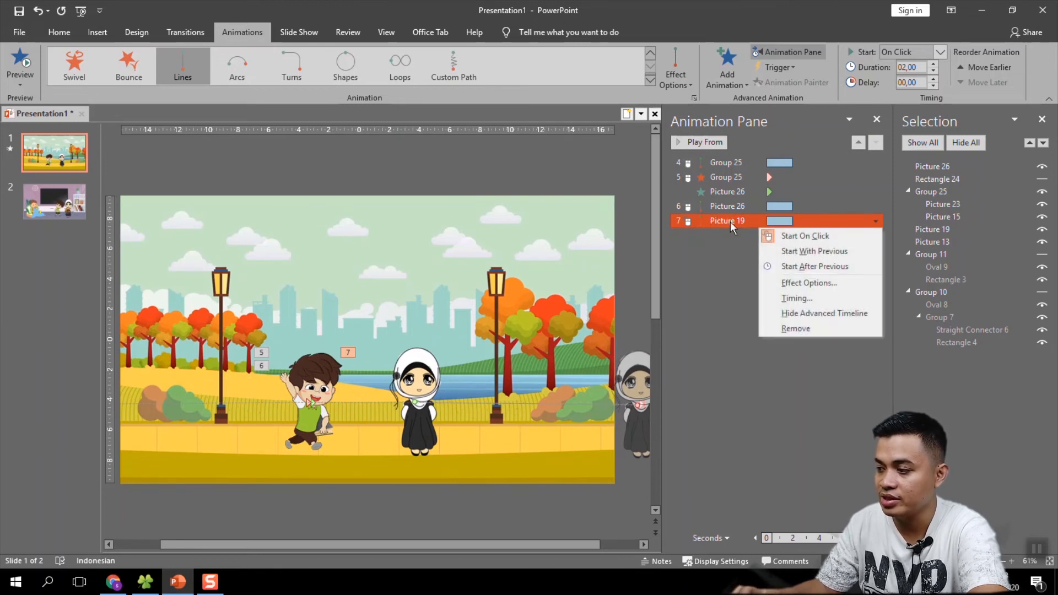
{"action": "left_click", "coordinate": [793, 251]}
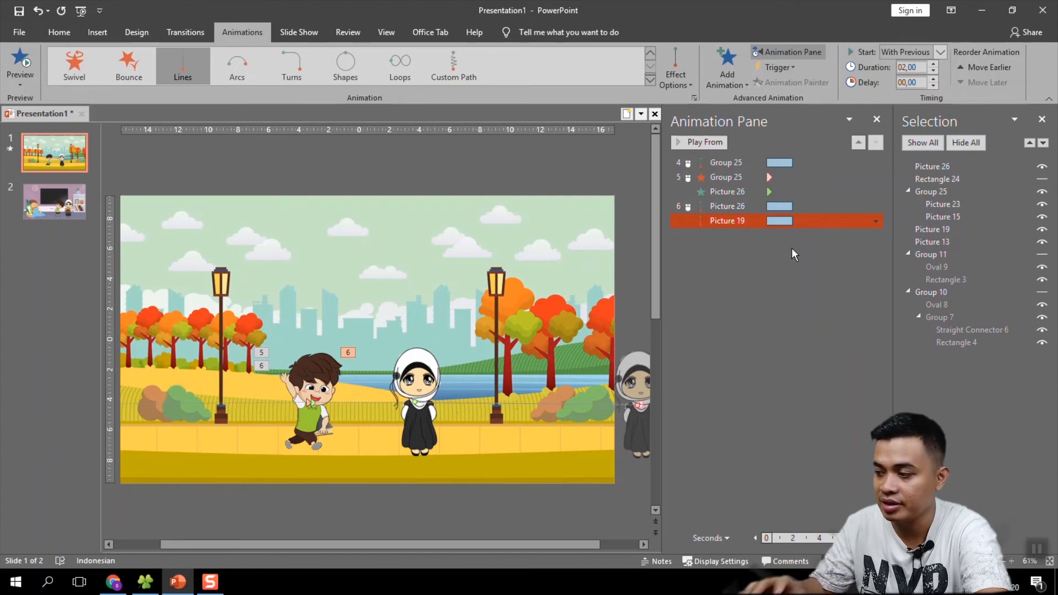
- Preview the park scene from Picture 26's motion path onward and check the exit paths of the boy and girl
{"action": "left_click", "coordinate": [725, 206]}
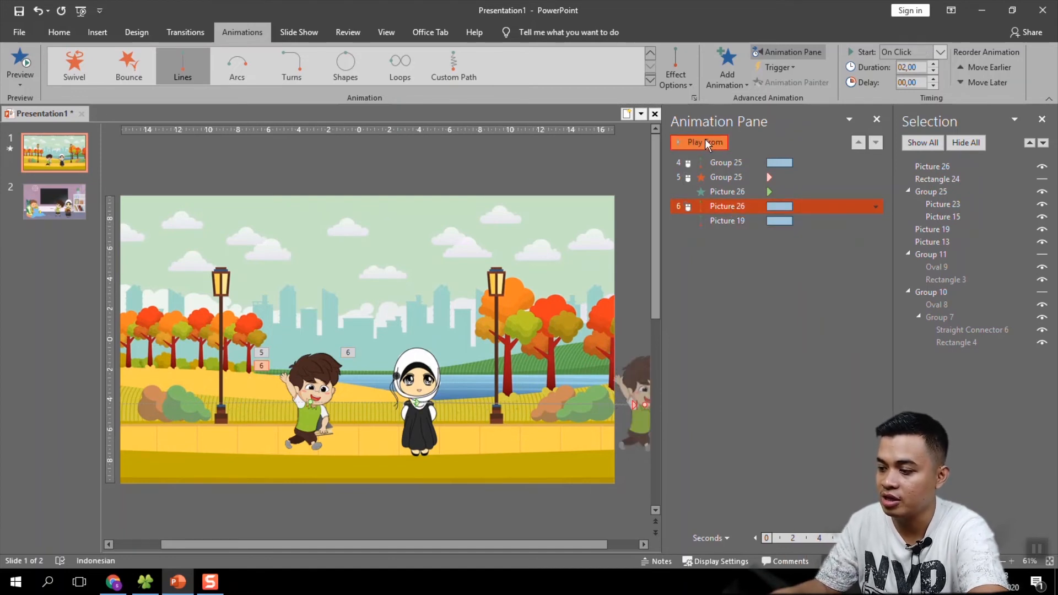
{"action": "left_click", "coordinate": [707, 144]}
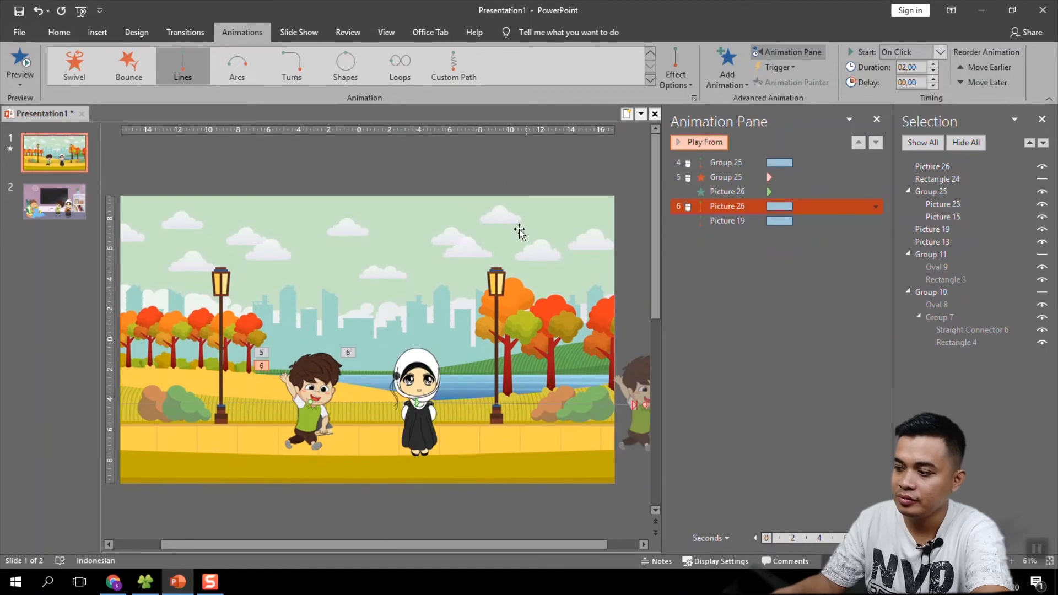
{"action": "left_click", "coordinate": [493, 158]}
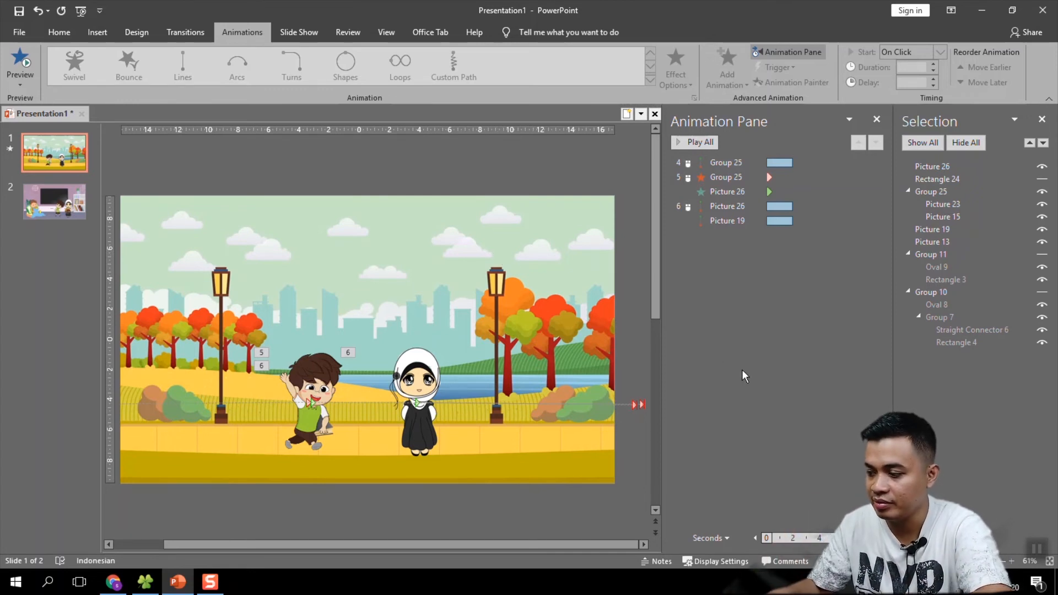
{"action": "left_click", "coordinate": [641, 404]}
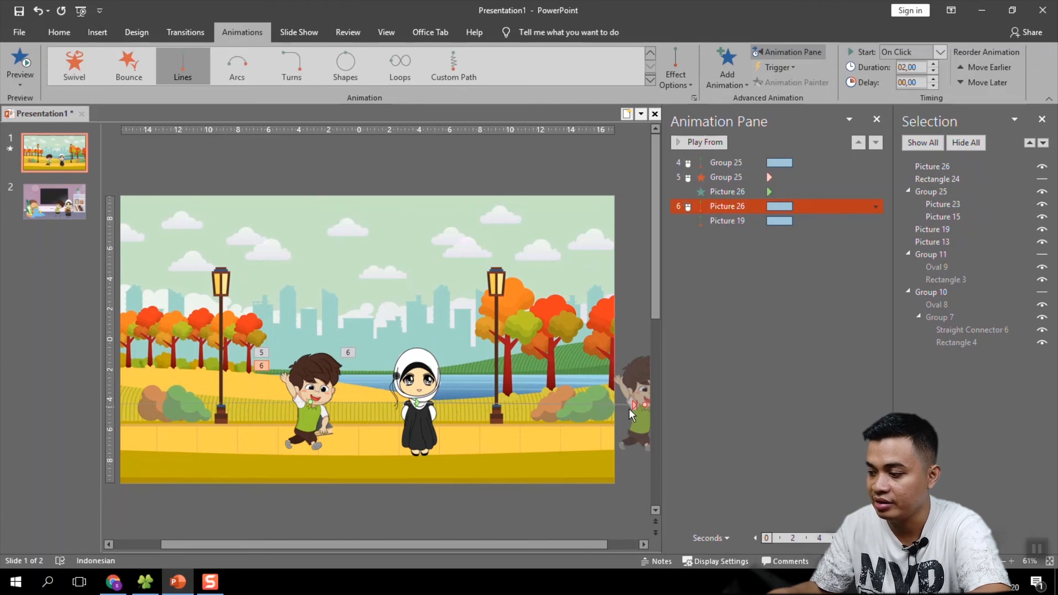
{"action": "left_click", "coordinate": [409, 419]}
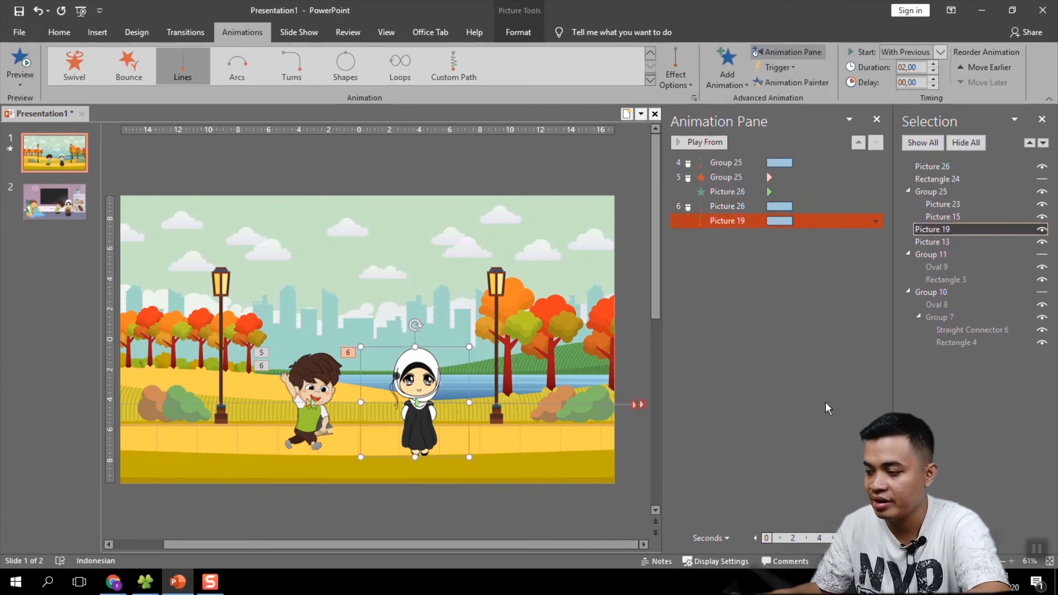
{"action": "left_click", "coordinate": [550, 181]}
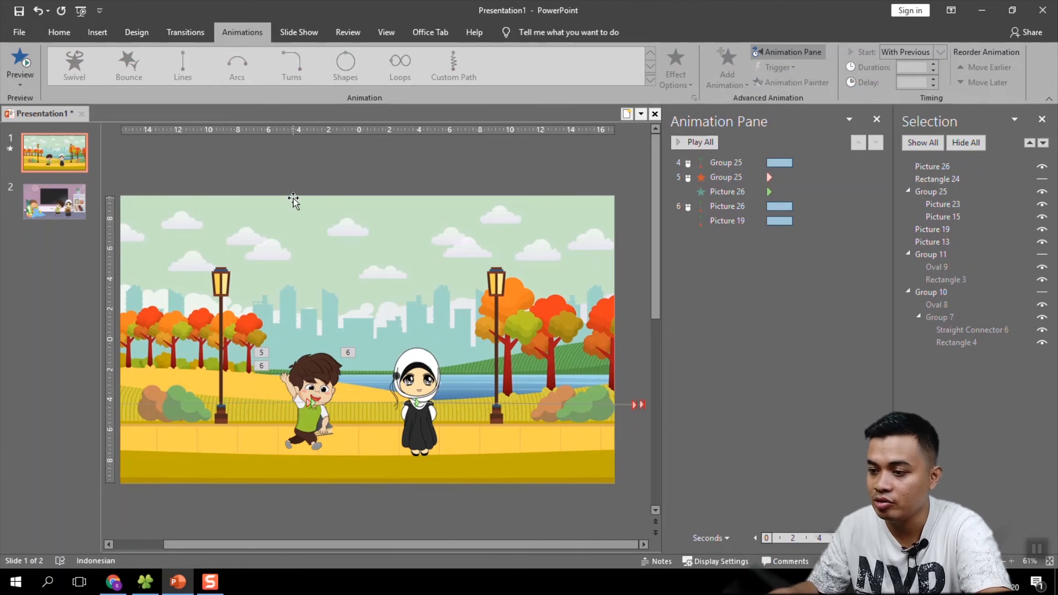
- On slide 2, the living-room scene, group the girl with her fruit basket
{"action": "left_click", "coordinate": [77, 205]}
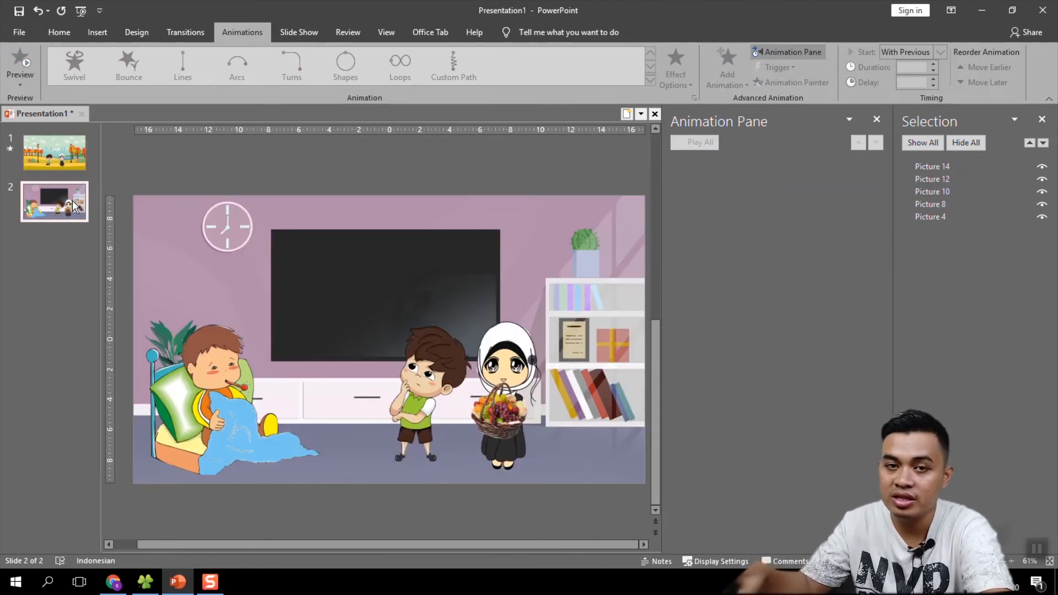
{"action": "left_click", "coordinate": [222, 365]}
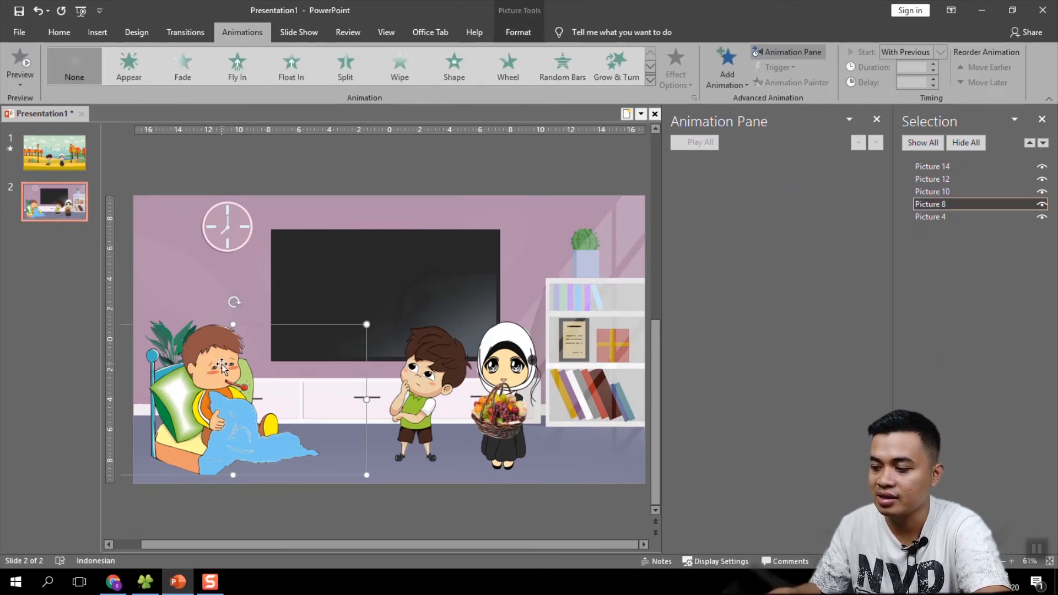
{"action": "left_click", "coordinate": [430, 381]}
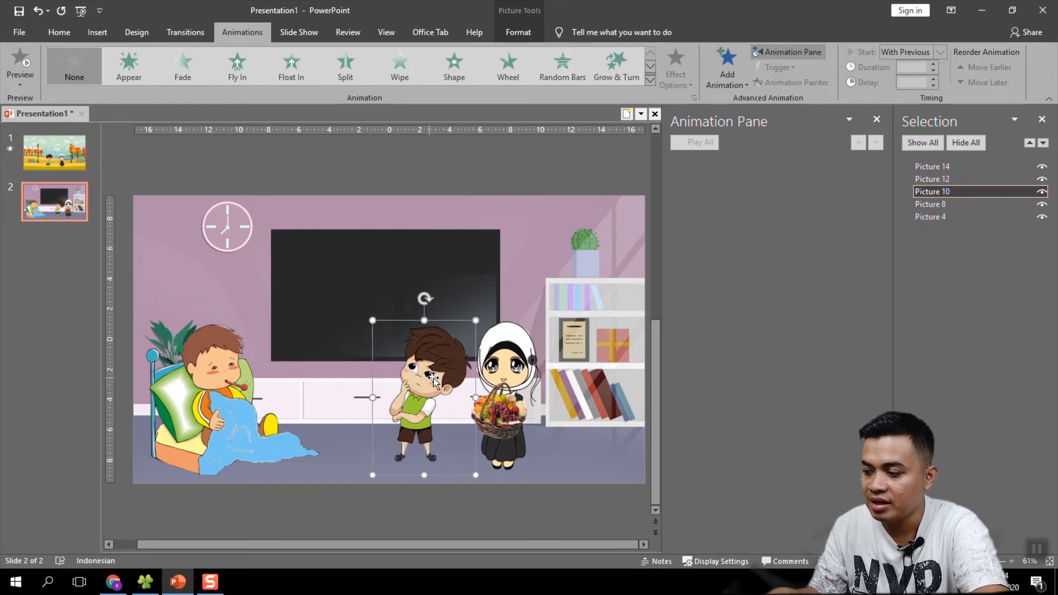
{"action": "left_click", "coordinate": [511, 366]}
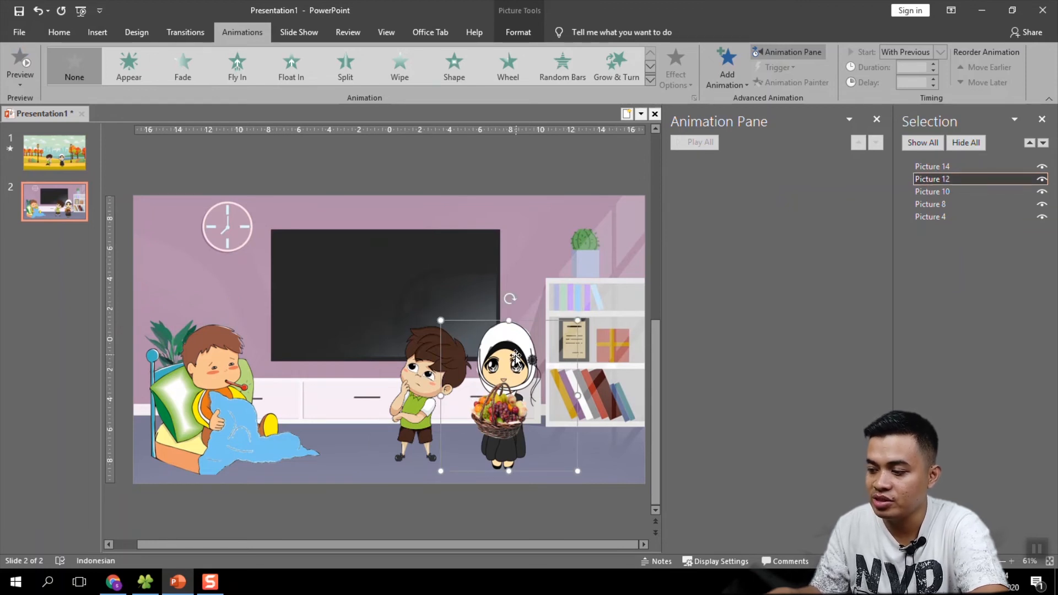
{"action": "left_click", "coordinate": [496, 513]}
{"action": "left_click", "coordinate": [501, 413]}
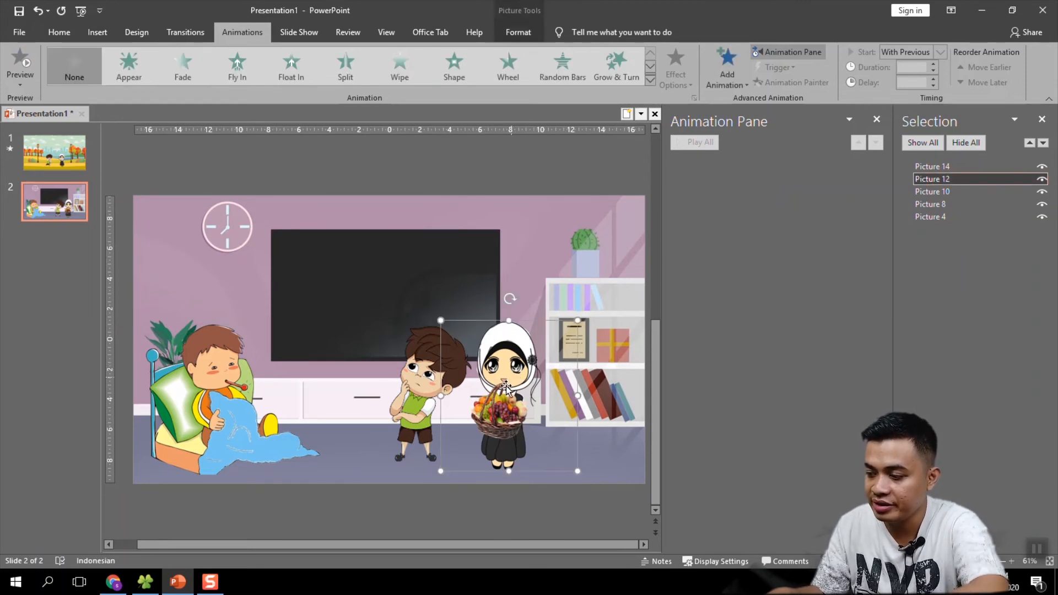
{"action": "left_click", "coordinate": [500, 412], "text": "ctrl"}
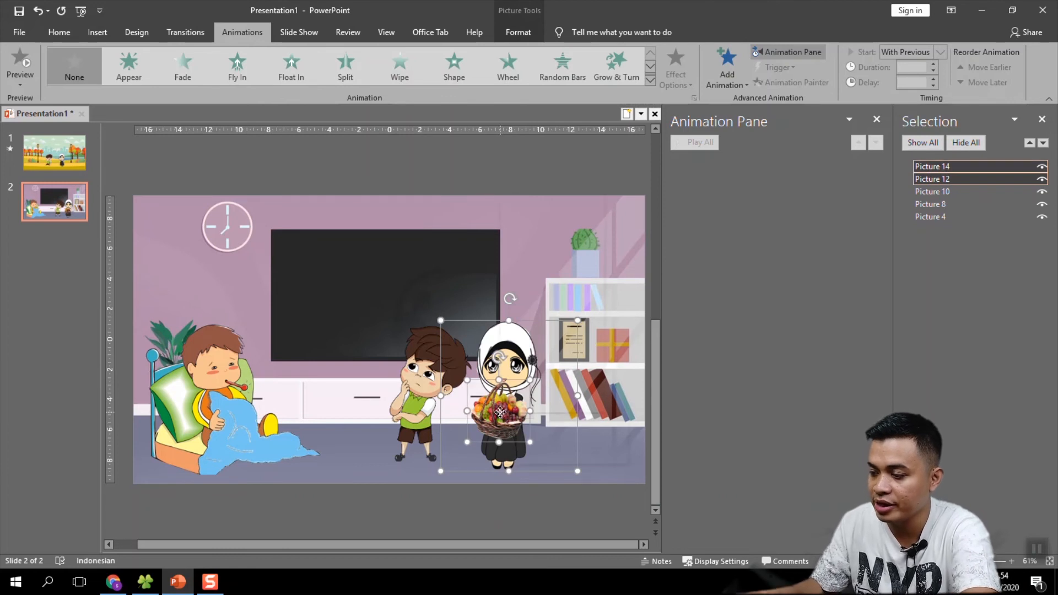
{"action": "right_click", "coordinate": [500, 412]}
{"action": "mouse_move", "coordinate": [566, 273]}
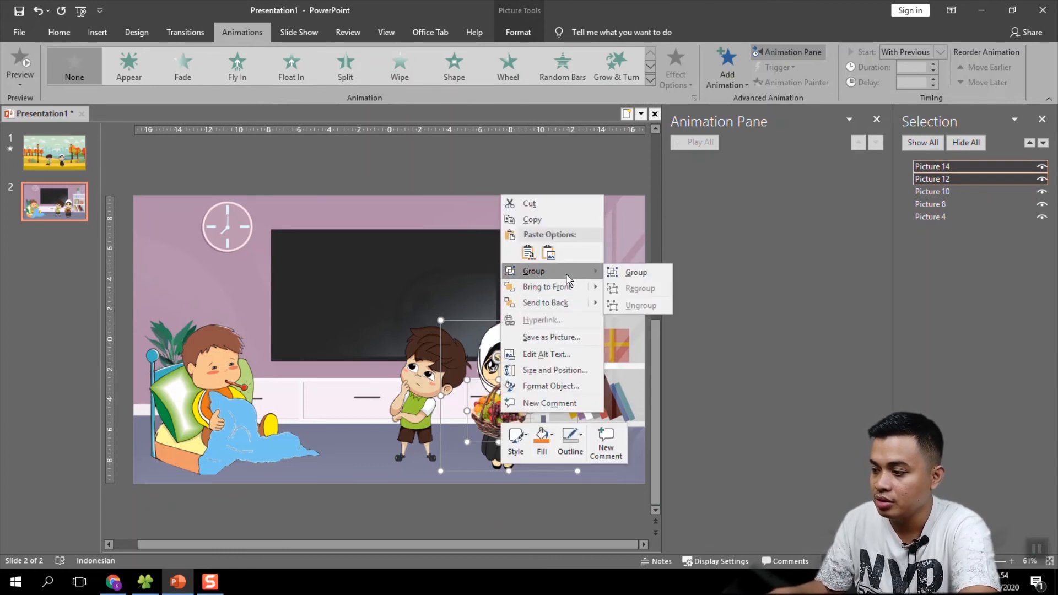
{"action": "left_click", "coordinate": [634, 272]}
{"action": "left_click", "coordinate": [494, 508]}
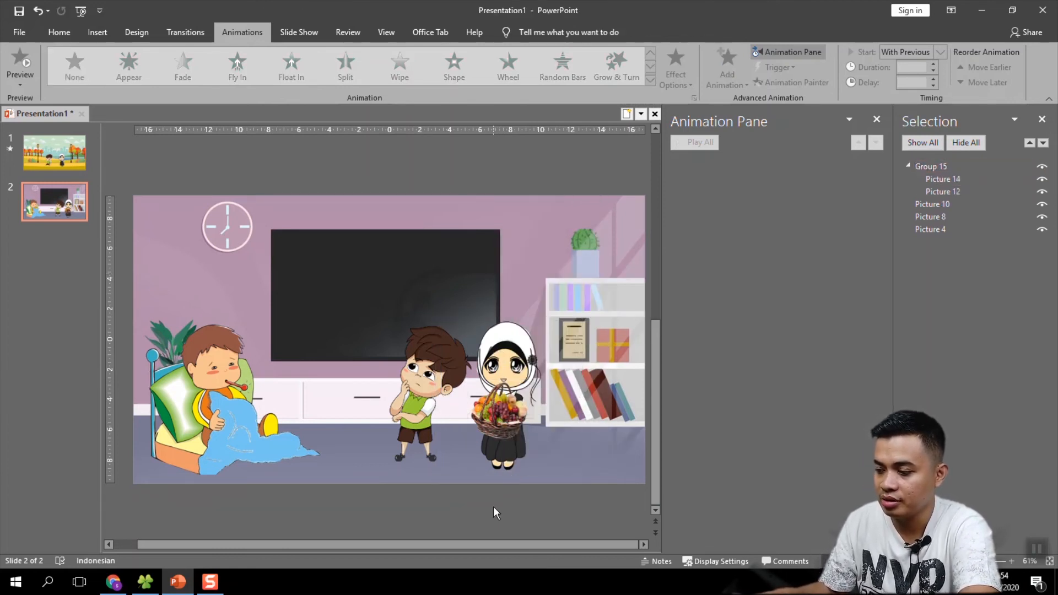
- Add a Lines motion path to both the thinking boy, Picture 10, and the girl-and-basket group
{"action": "left_click", "coordinate": [429, 414]}
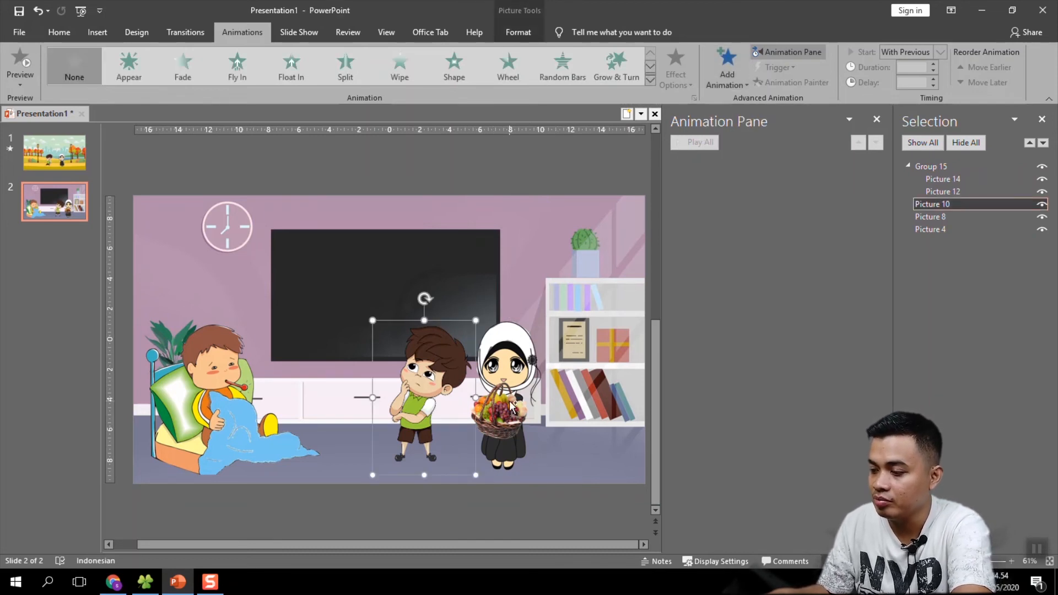
{"action": "left_click", "coordinate": [505, 375], "text": "ctrl"}
{"action": "left_click", "coordinate": [722, 85]}
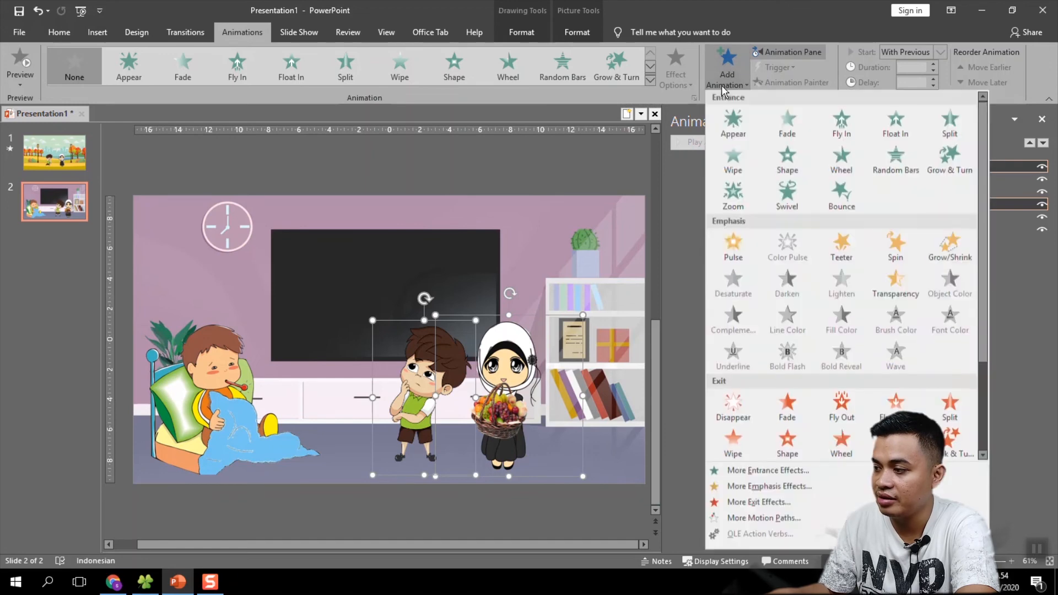
{"action": "left_click_drag", "start_coordinate": [984, 337], "coordinate": [983, 428]}
{"action": "left_click", "coordinate": [736, 408]}
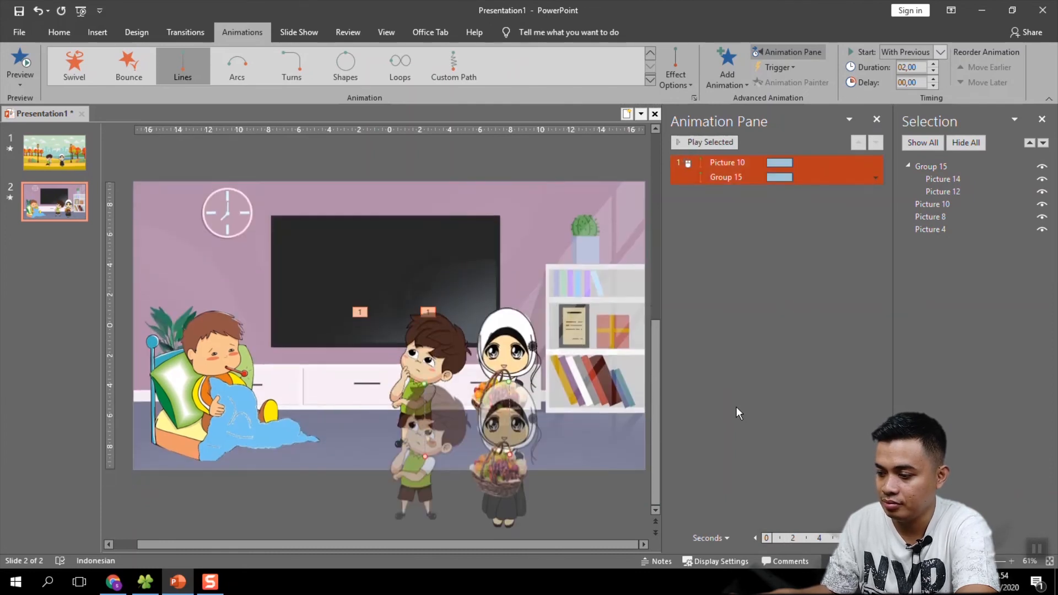
{"action": "left_click", "coordinate": [592, 524]}
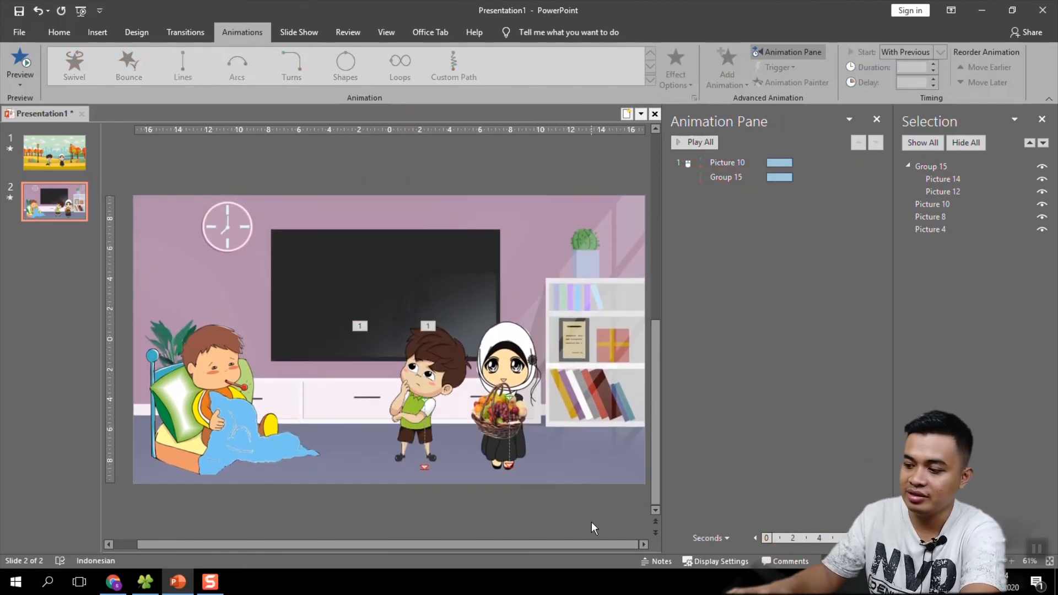
- Rework the boy's motion path to start below the slide and end at his standing position, and preview it
{"action": "left_click", "coordinate": [425, 452]}
{"action": "left_click_drag", "start_coordinate": [425, 456], "coordinate": [425, 517]}
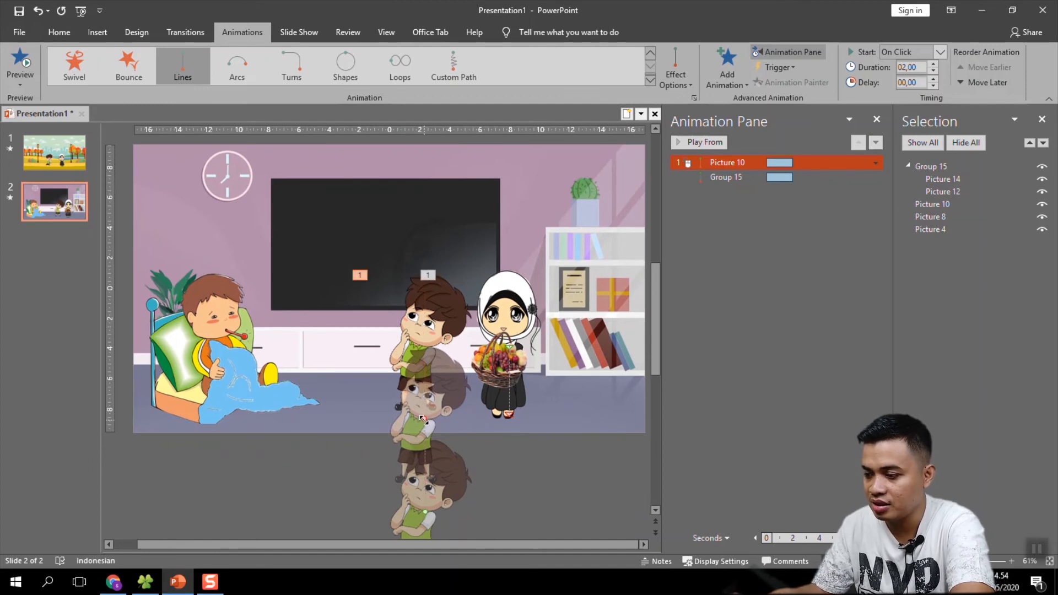
{"action": "left_click_drag", "start_coordinate": [423, 419], "coordinate": [425, 346]}
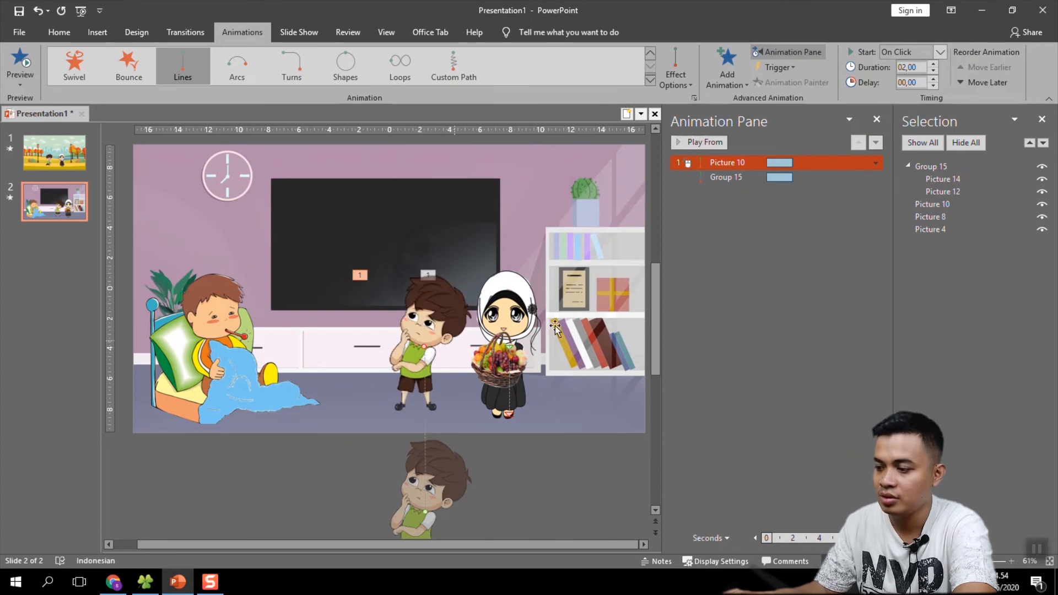
{"action": "left_click", "coordinate": [697, 141]}
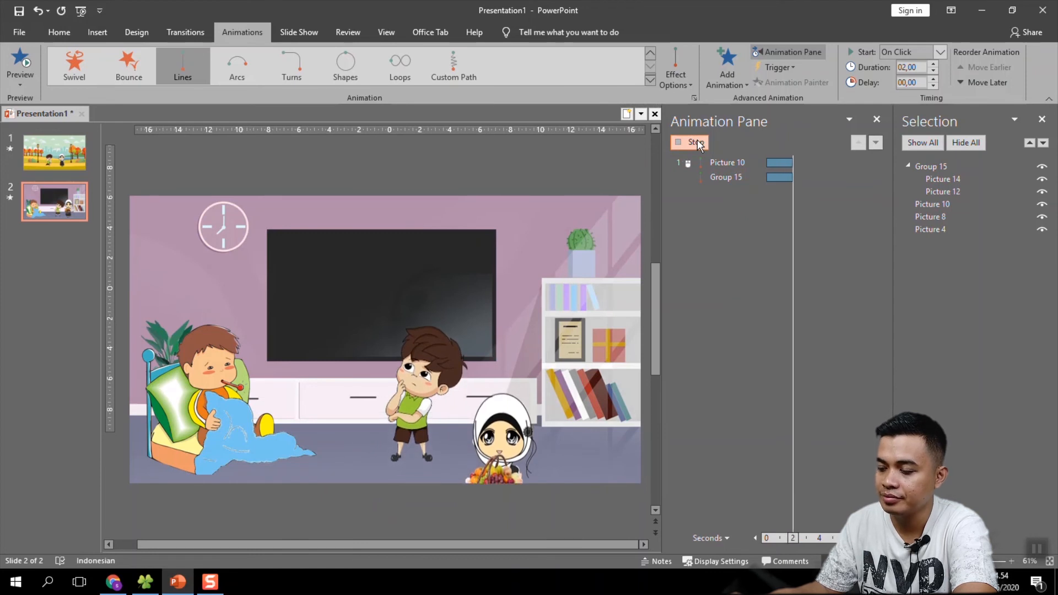
- Rework the girl-and-basket group's motion path to start below the slide and end at her standing position
{"action": "left_click", "coordinate": [501, 366]}
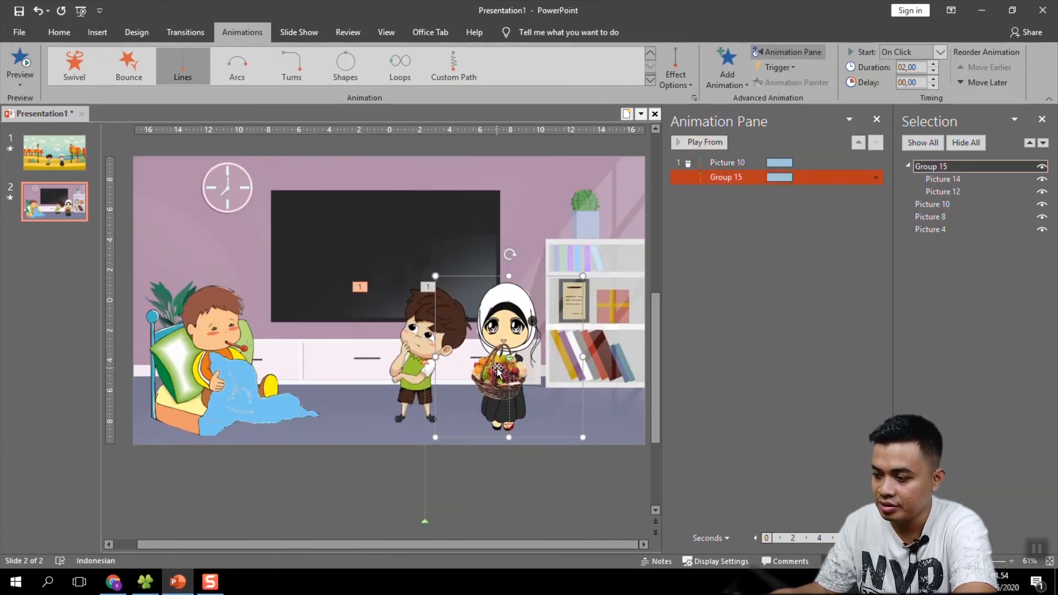
{"action": "left_click", "coordinate": [510, 368]}
{"action": "left_click_drag", "start_coordinate": [510, 367], "coordinate": [507, 531]}
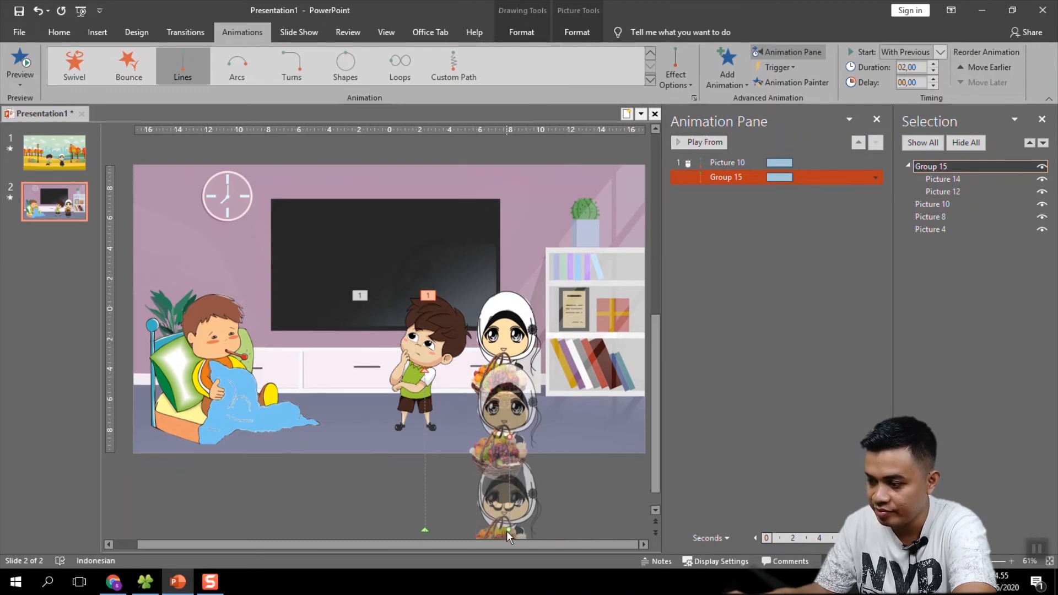
{"action": "scroll", "coordinate": [507, 531], "scroll_direction": "down", "scroll_amount": 1}
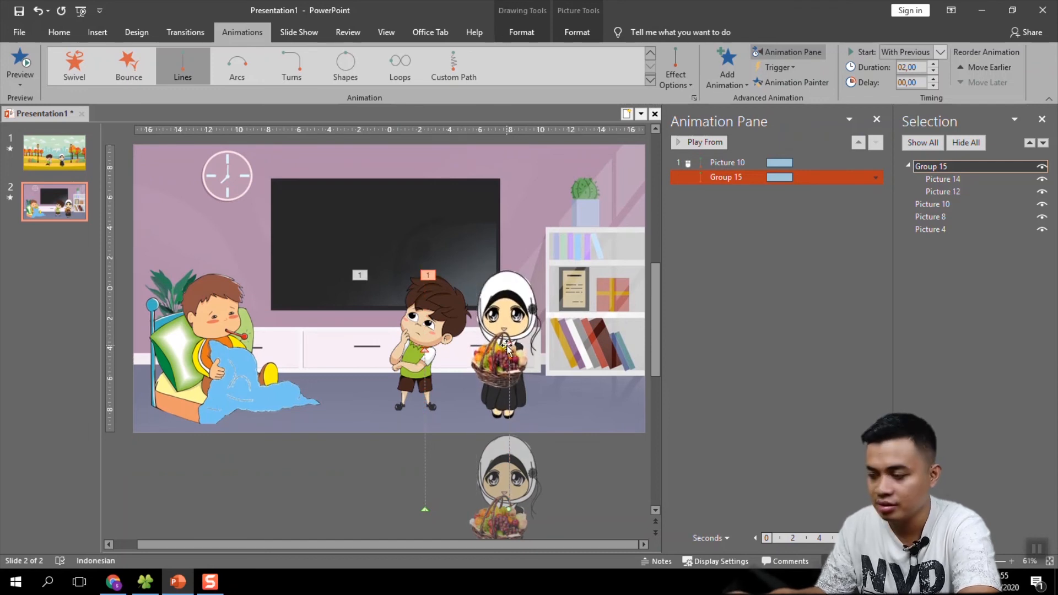
- Set the girl-and-basket group's motion path to start with previous, and play all the animations on slide 2
{"action": "left_click", "coordinate": [730, 162]}
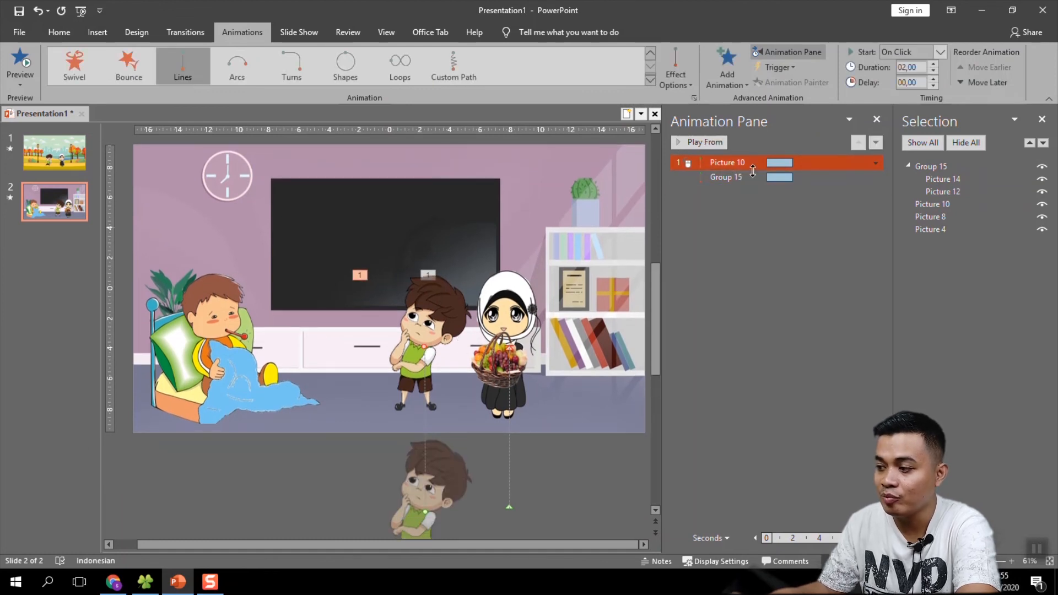
{"action": "left_click", "coordinate": [706, 178], "text": "shift"}
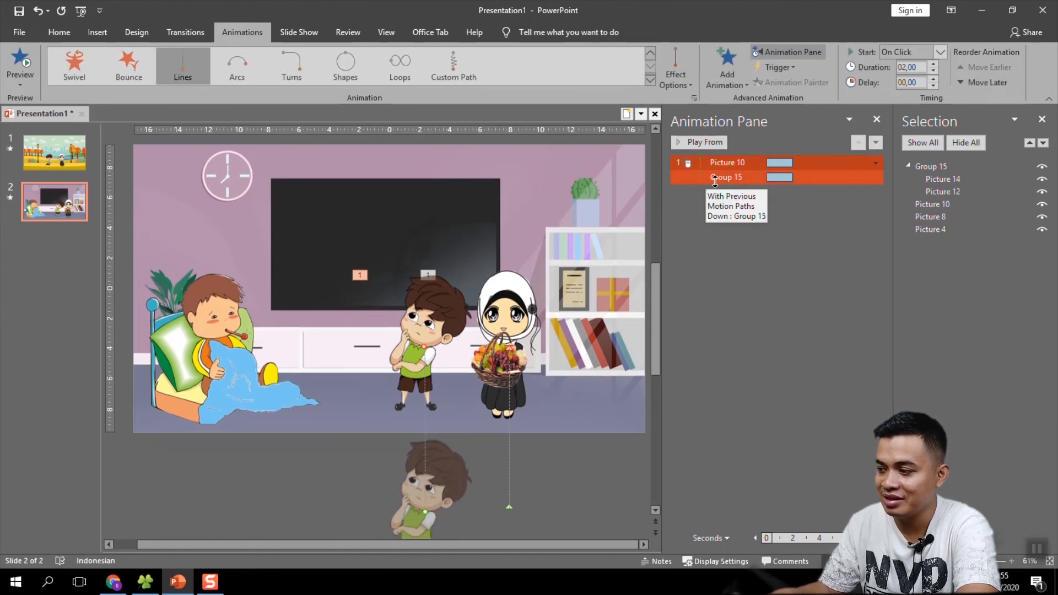
{"action": "right_click", "coordinate": [755, 182]}
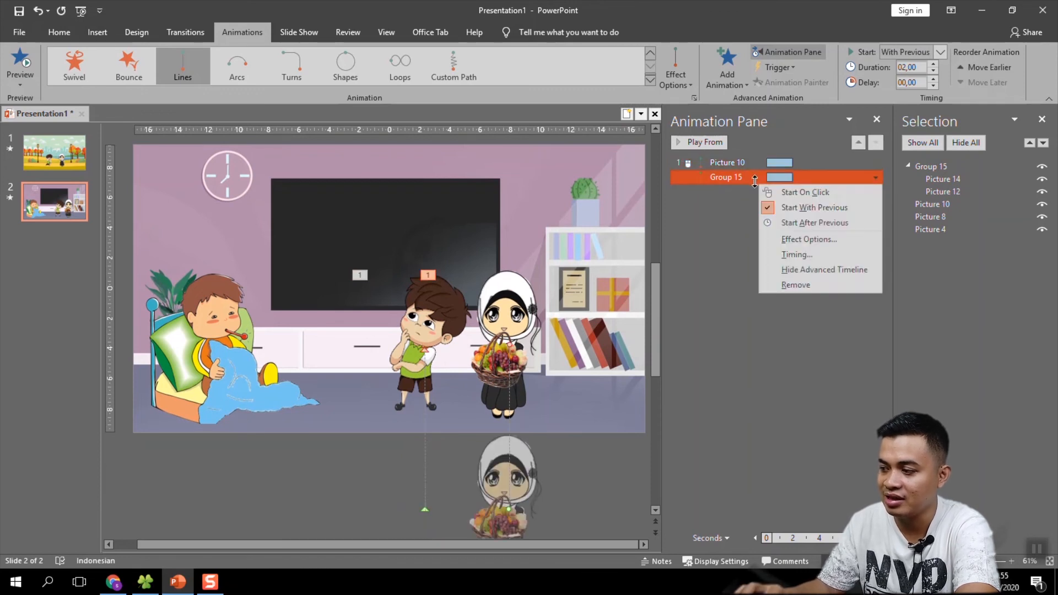
{"action": "left_click", "coordinate": [789, 204]}
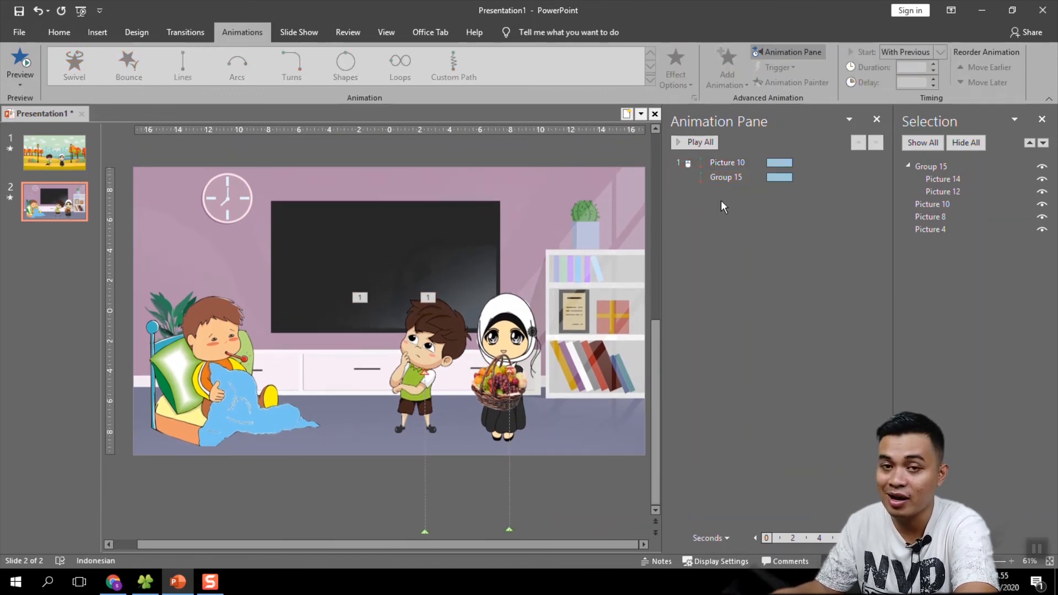
{"action": "left_click", "coordinate": [701, 160]}
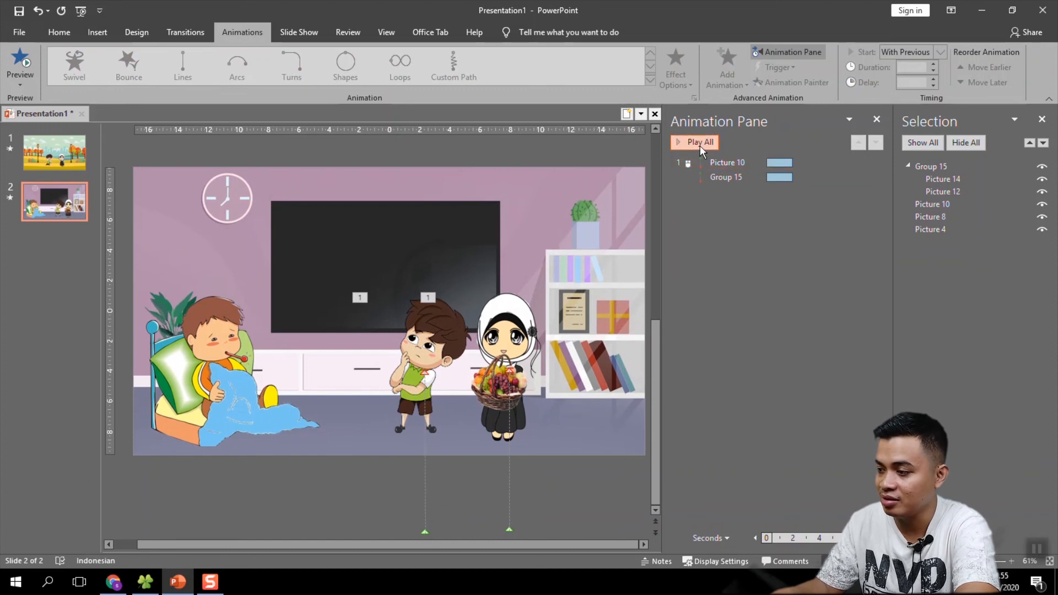
{"action": "left_click", "coordinate": [700, 145]}
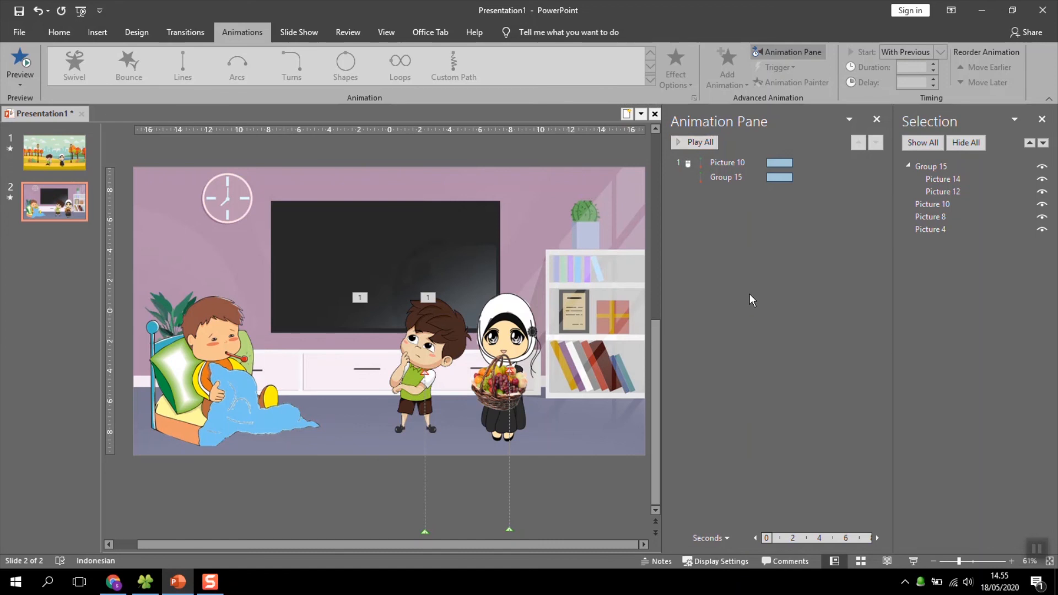
- Add a second Lines motion path to both the thinking boy, Picture 10, and the girl-and-basket group
{"action": "left_click", "coordinate": [441, 348]}
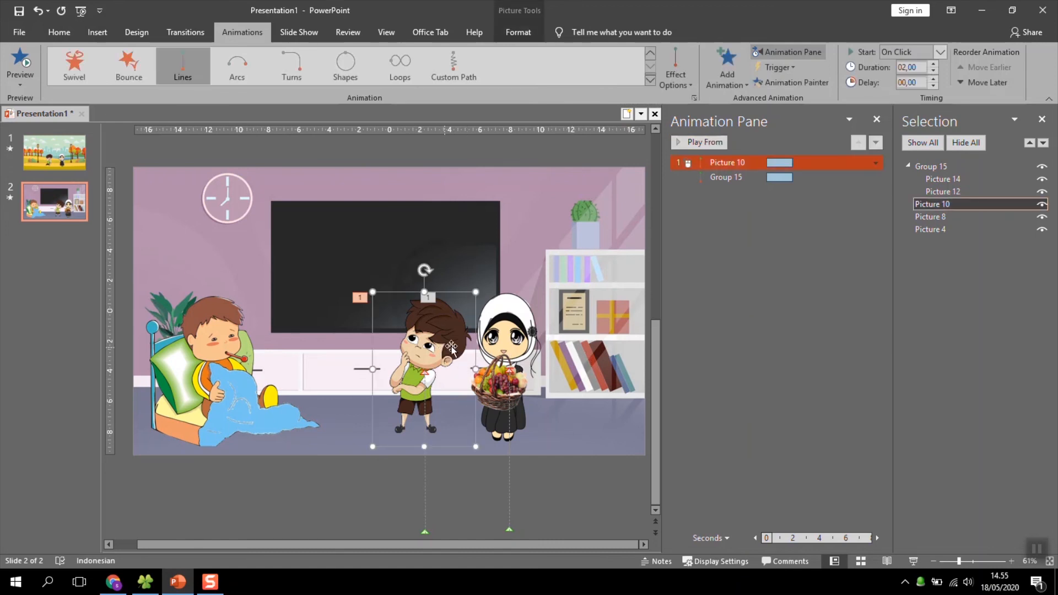
{"action": "left_click", "coordinate": [516, 338], "text": "shift"}
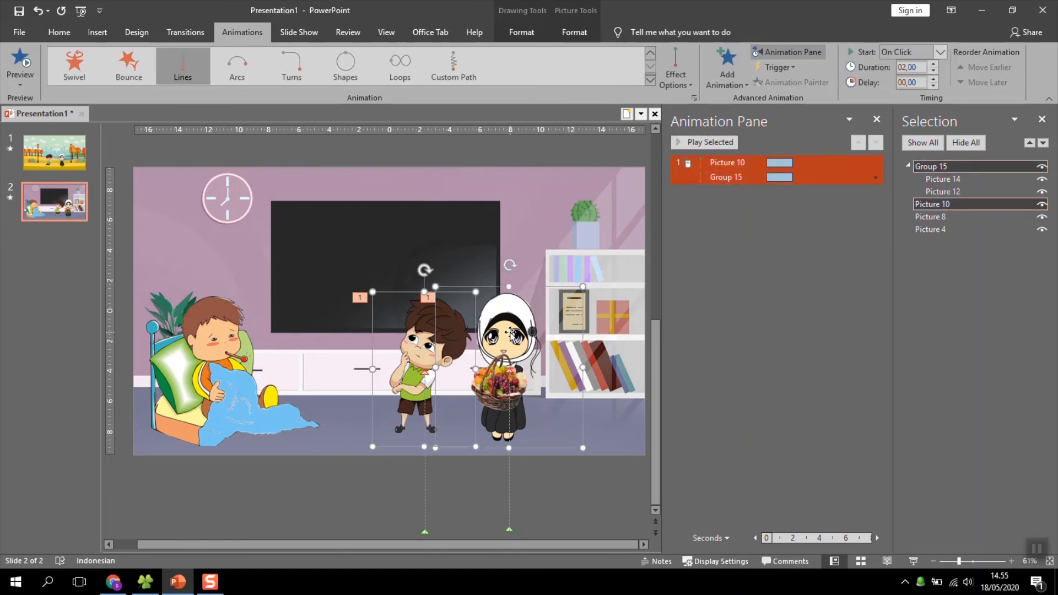
{"action": "left_click", "coordinate": [739, 78]}
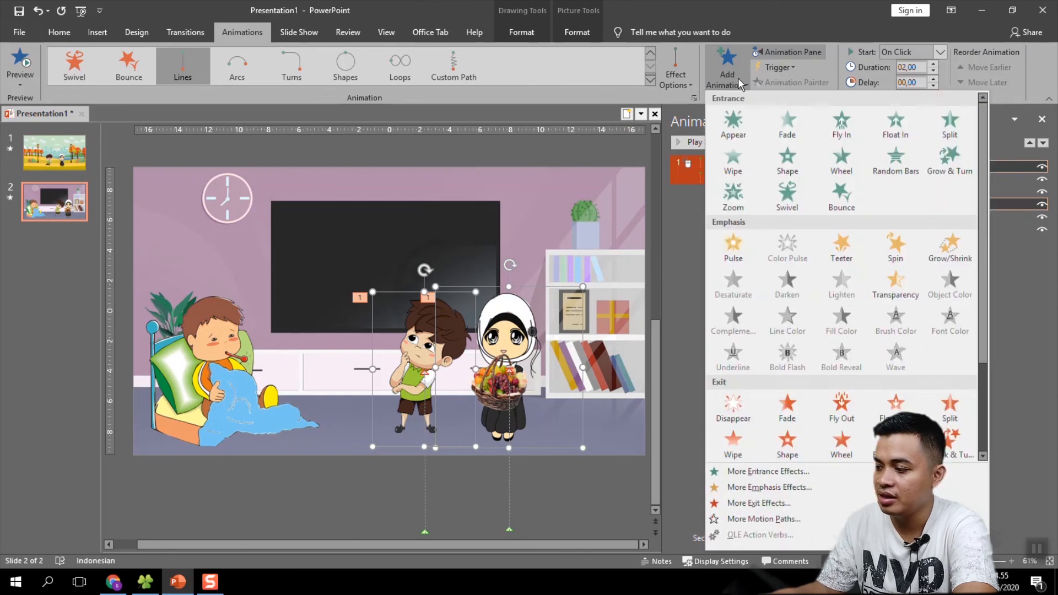
{"action": "scroll", "coordinate": [986, 318], "scroll_direction": "down", "scroll_amount": 3}
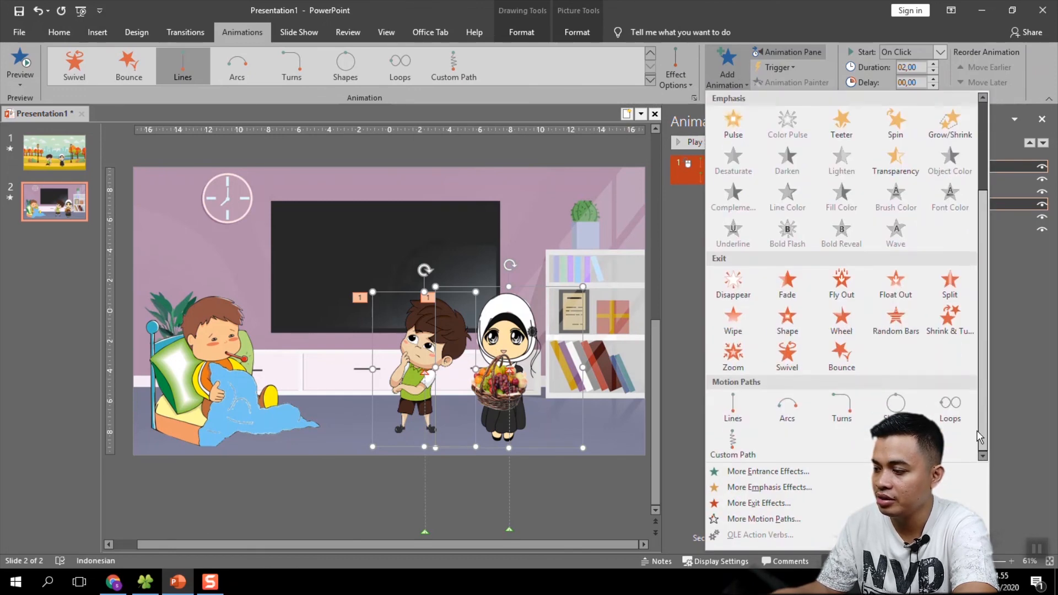
{"action": "left_click", "coordinate": [739, 411]}
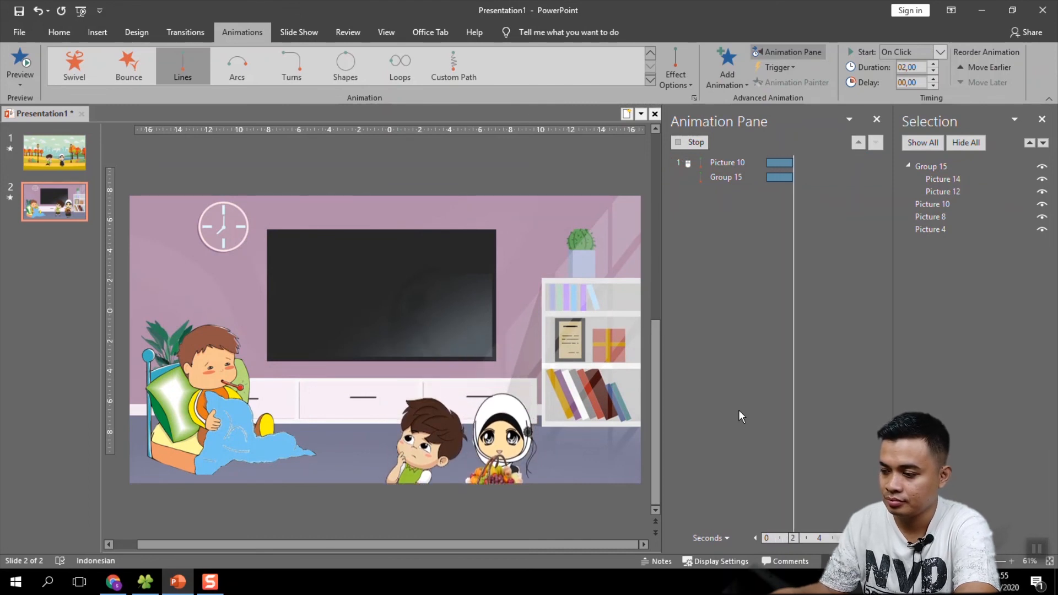
- Extend the boy's second motion path from his standing position down to below the slide
{"action": "left_click_drag", "start_coordinate": [425, 441], "coordinate": [423, 345]}
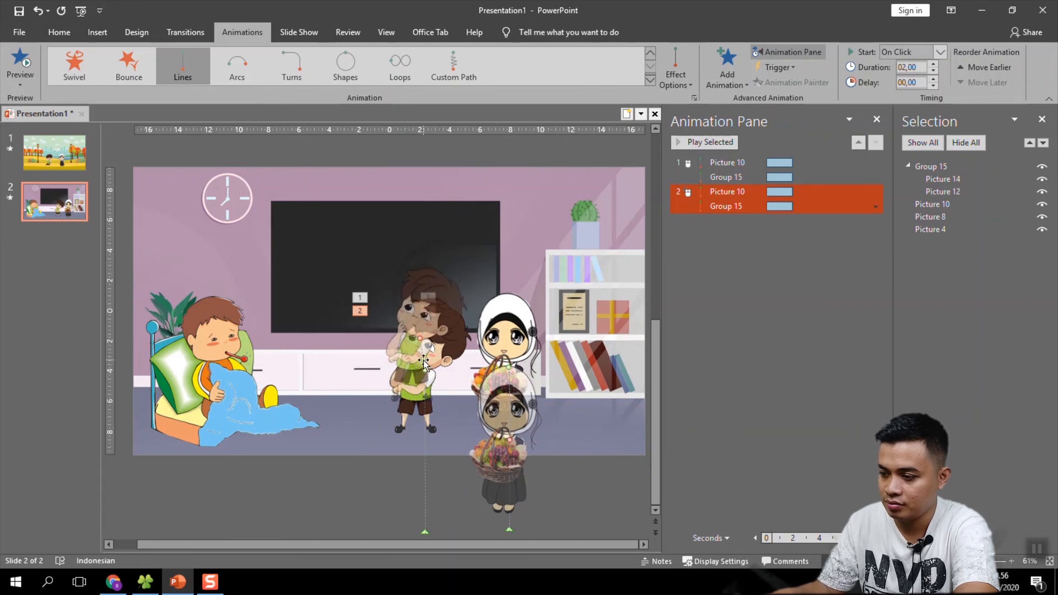
{"action": "left_click_drag", "start_coordinate": [424, 368], "coordinate": [420, 477]}
{"action": "left_click_drag", "start_coordinate": [419, 317], "coordinate": [424, 348]}
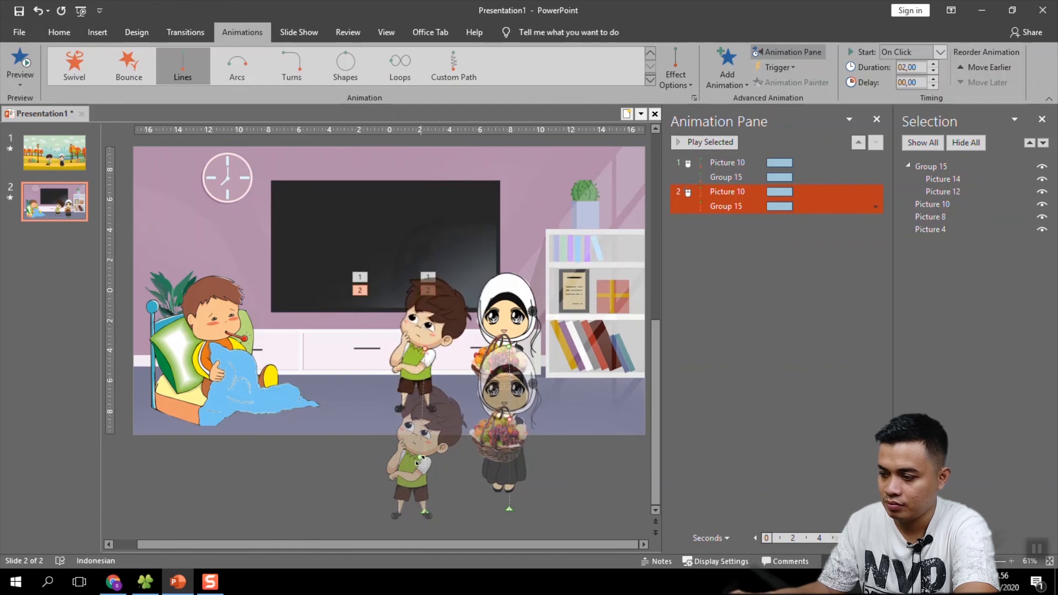
{"action": "left_click_drag", "start_coordinate": [420, 459], "coordinate": [417, 509]}
{"action": "left_click_drag", "start_coordinate": [418, 510], "coordinate": [420, 512]}
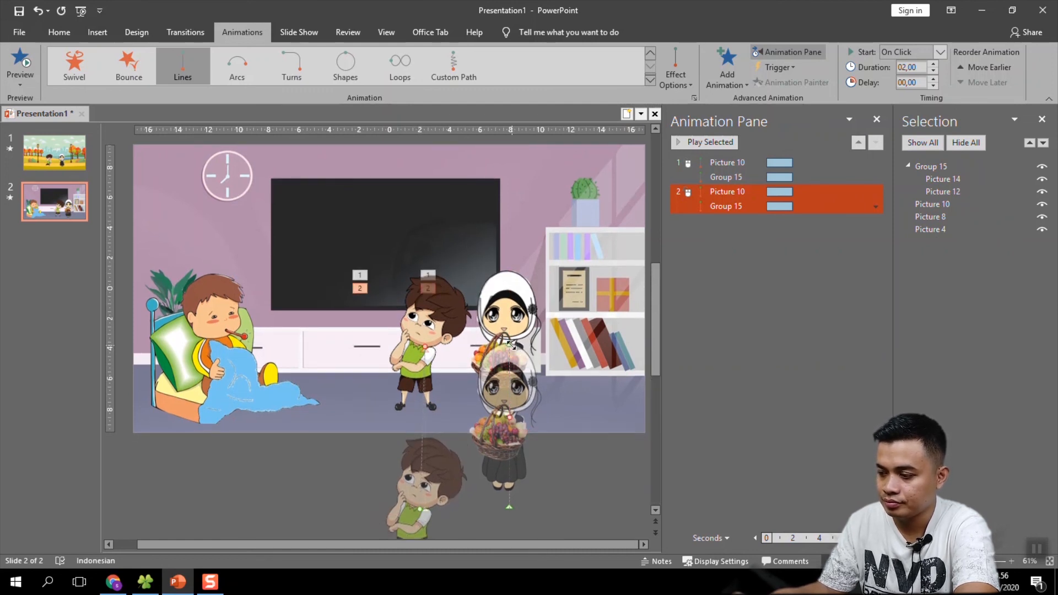
- Extend the girl-and-basket group's second motion path to end below the slide, and preview the animations
{"action": "left_click_drag", "start_coordinate": [510, 417], "coordinate": [520, 531]}
{"action": "left_click_drag", "start_coordinate": [499, 494], "coordinate": [504, 495]}
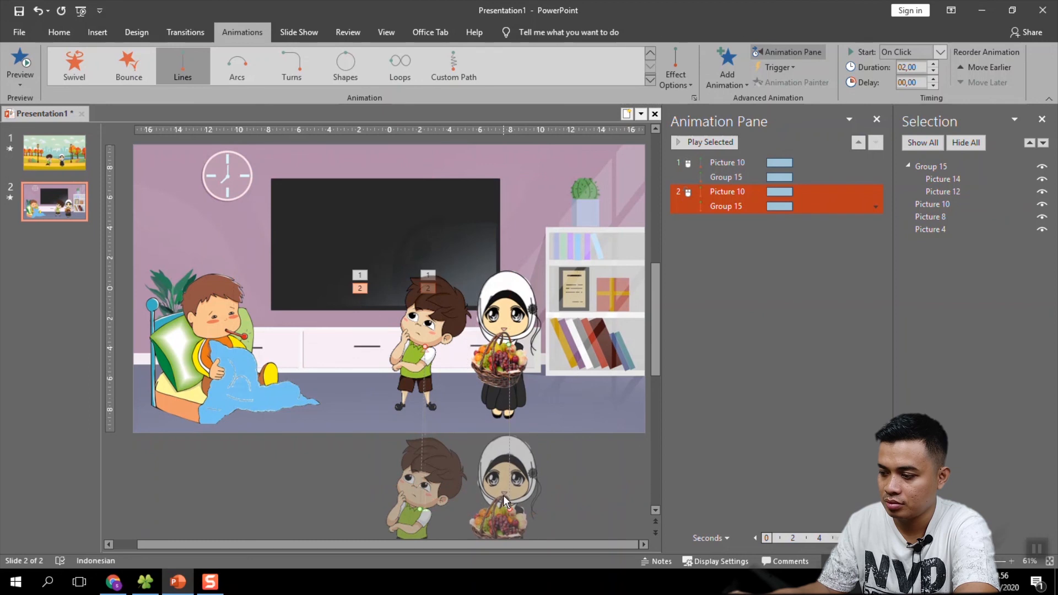
{"action": "left_click", "coordinate": [723, 194]}
{"action": "left_click", "coordinate": [710, 145]}
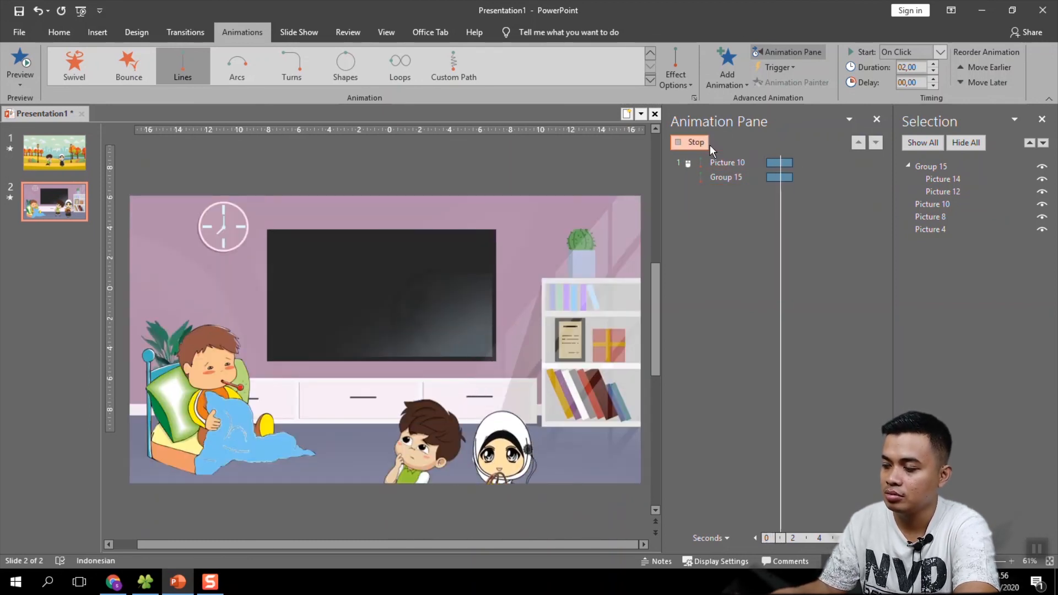
- Reposition the ends of the boy's exit path so it runs straight down from his standing position to below the slide, and preview it
{"action": "left_click_drag", "start_coordinate": [431, 350], "coordinate": [340, 461]}
{"action": "left_click_drag", "start_coordinate": [415, 506], "coordinate": [426, 348]}
{"action": "left_click_drag", "start_coordinate": [337, 459], "coordinate": [425, 512]}
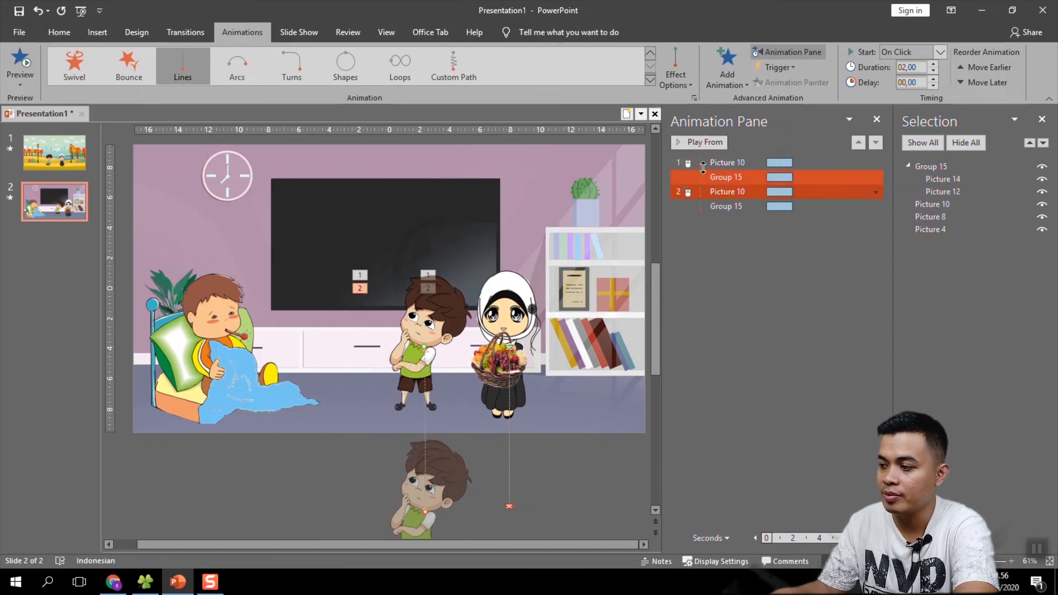
{"action": "left_click", "coordinate": [707, 141]}
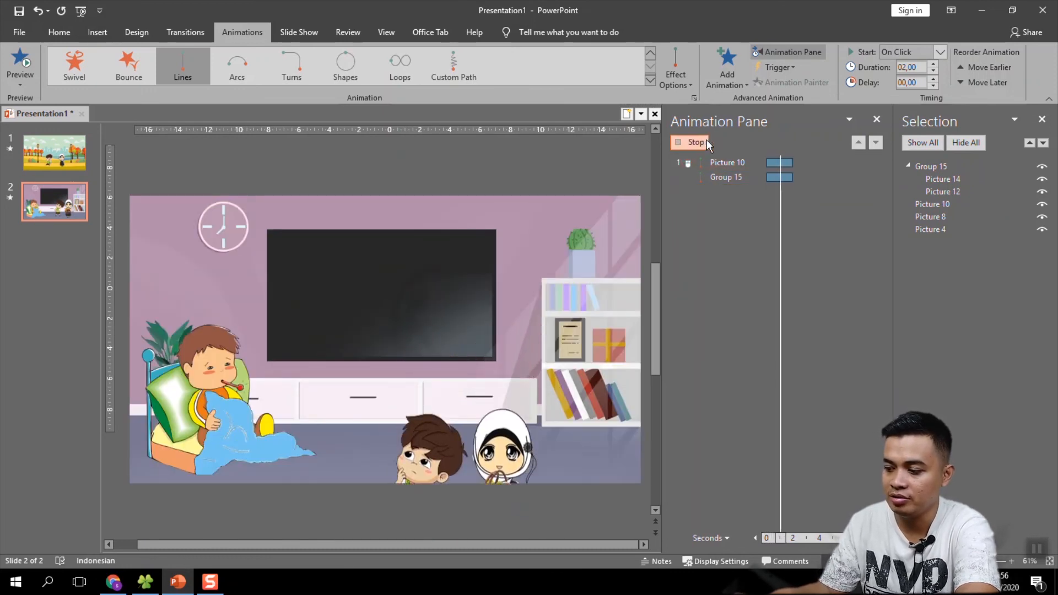